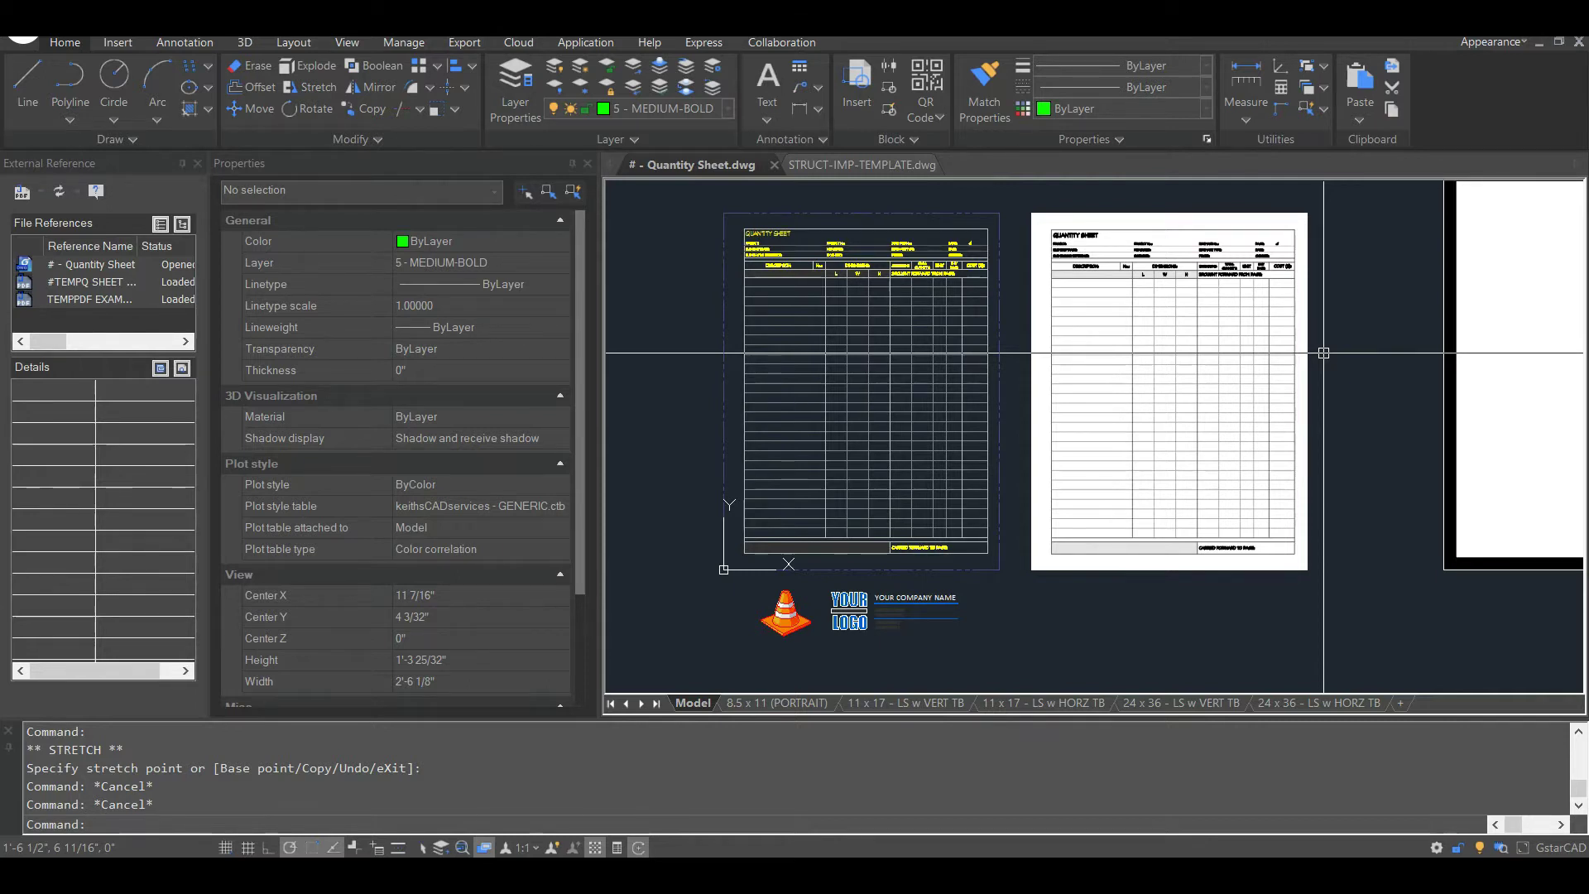
Step: Examine the drawn quantity sheet's header fields and column headings alongside the same areas on the PDF underlay
{"action": "scroll", "coordinate": [732, 346], "scroll_direction": "up", "scroll_amount": 5}
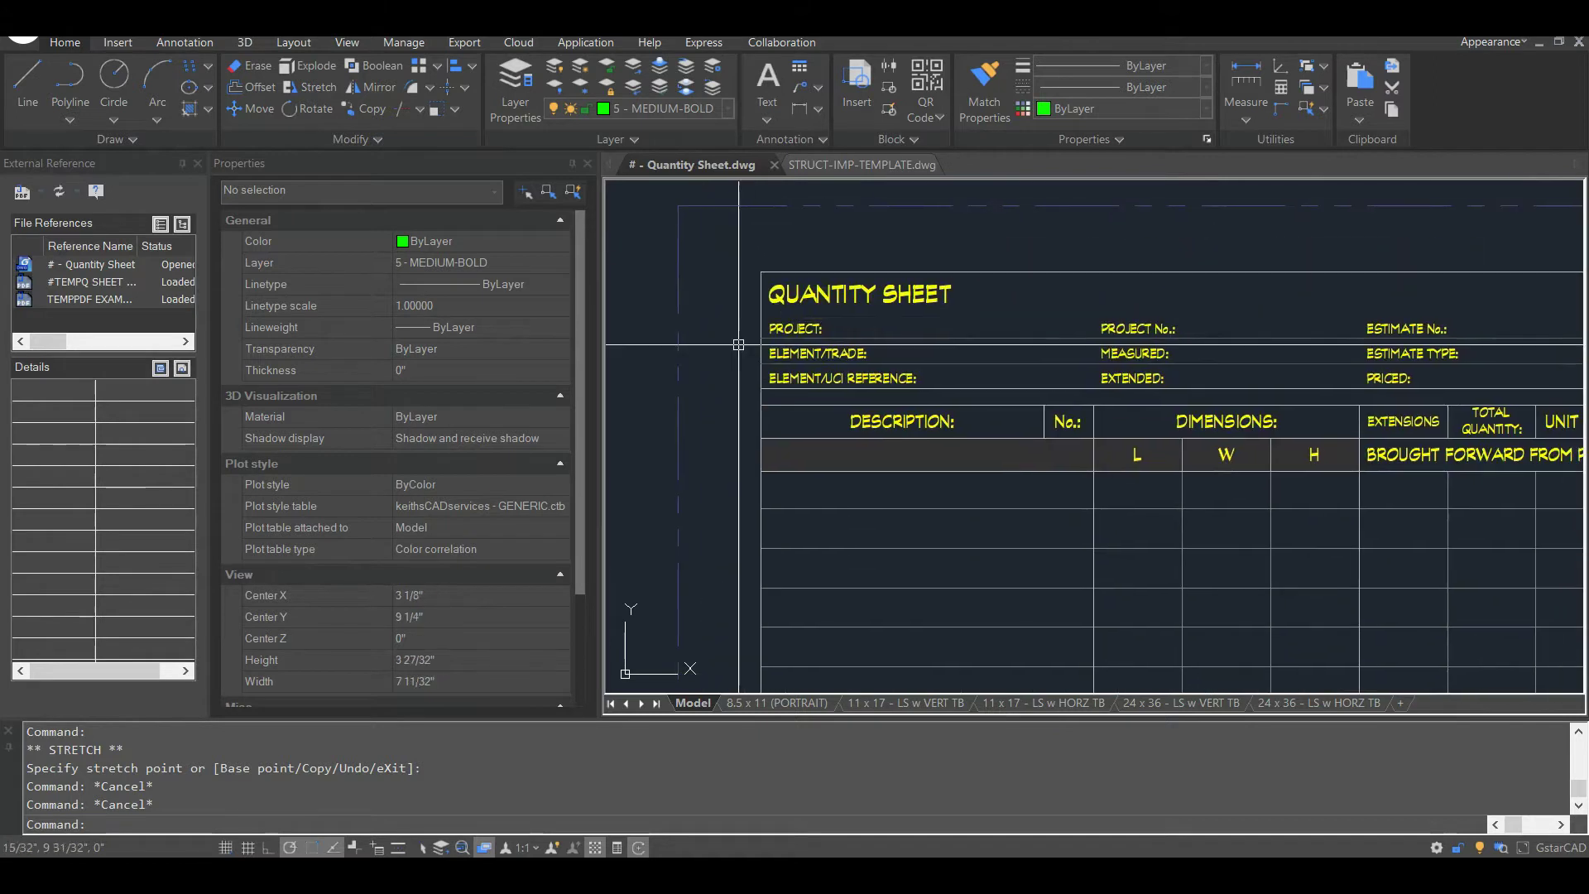
{"action": "scroll", "coordinate": [968, 331], "scroll_direction": "down", "scroll_amount": 3}
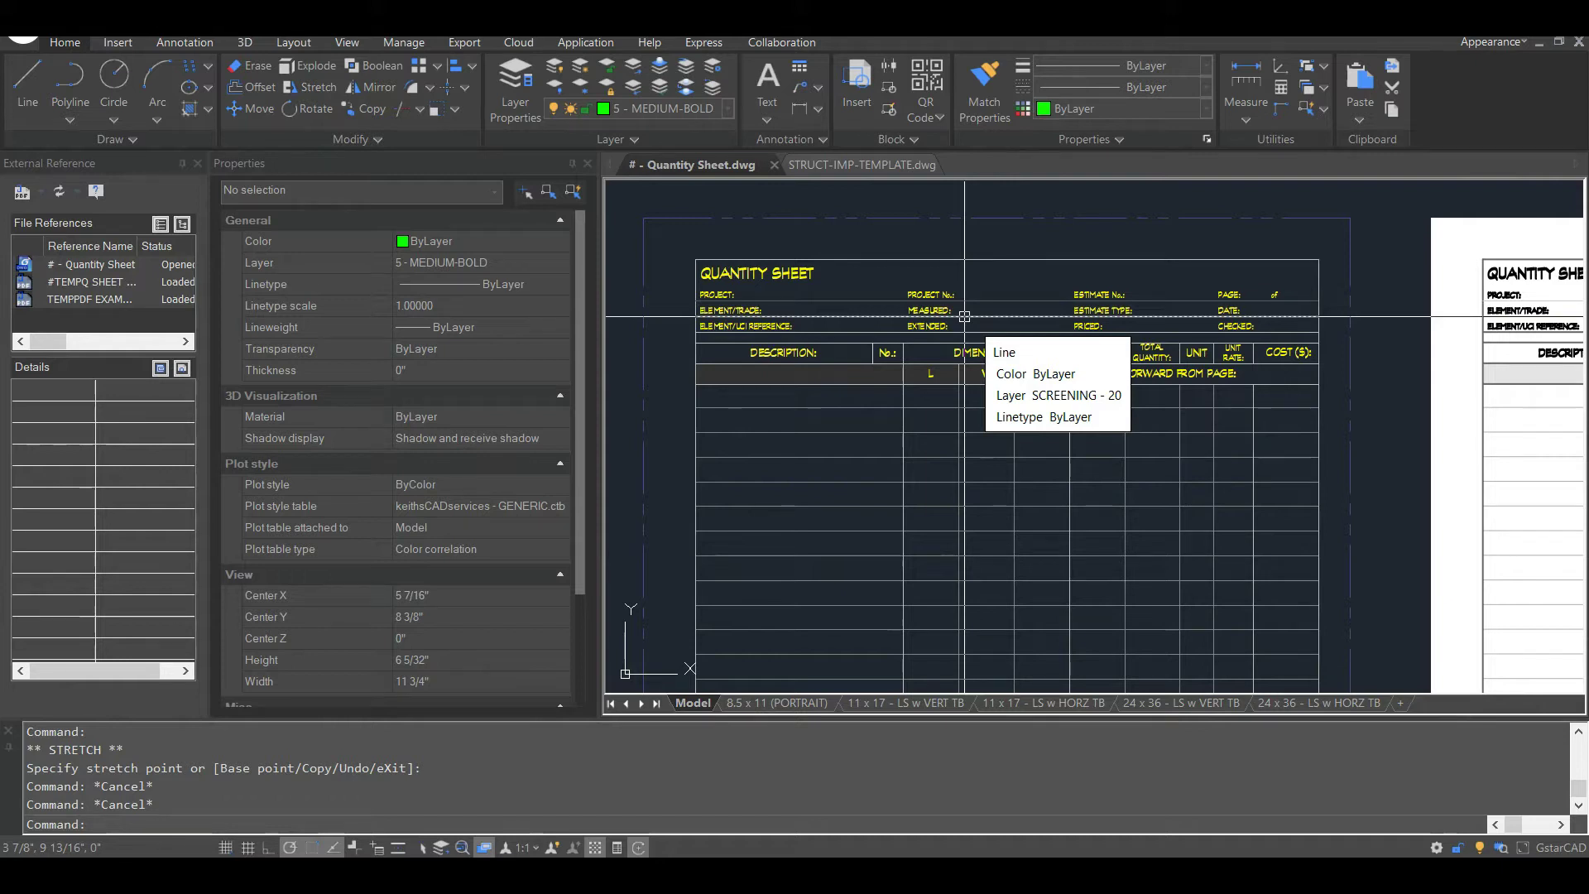
{"action": "scroll", "coordinate": [893, 317], "scroll_direction": "down", "scroll_amount": 4}
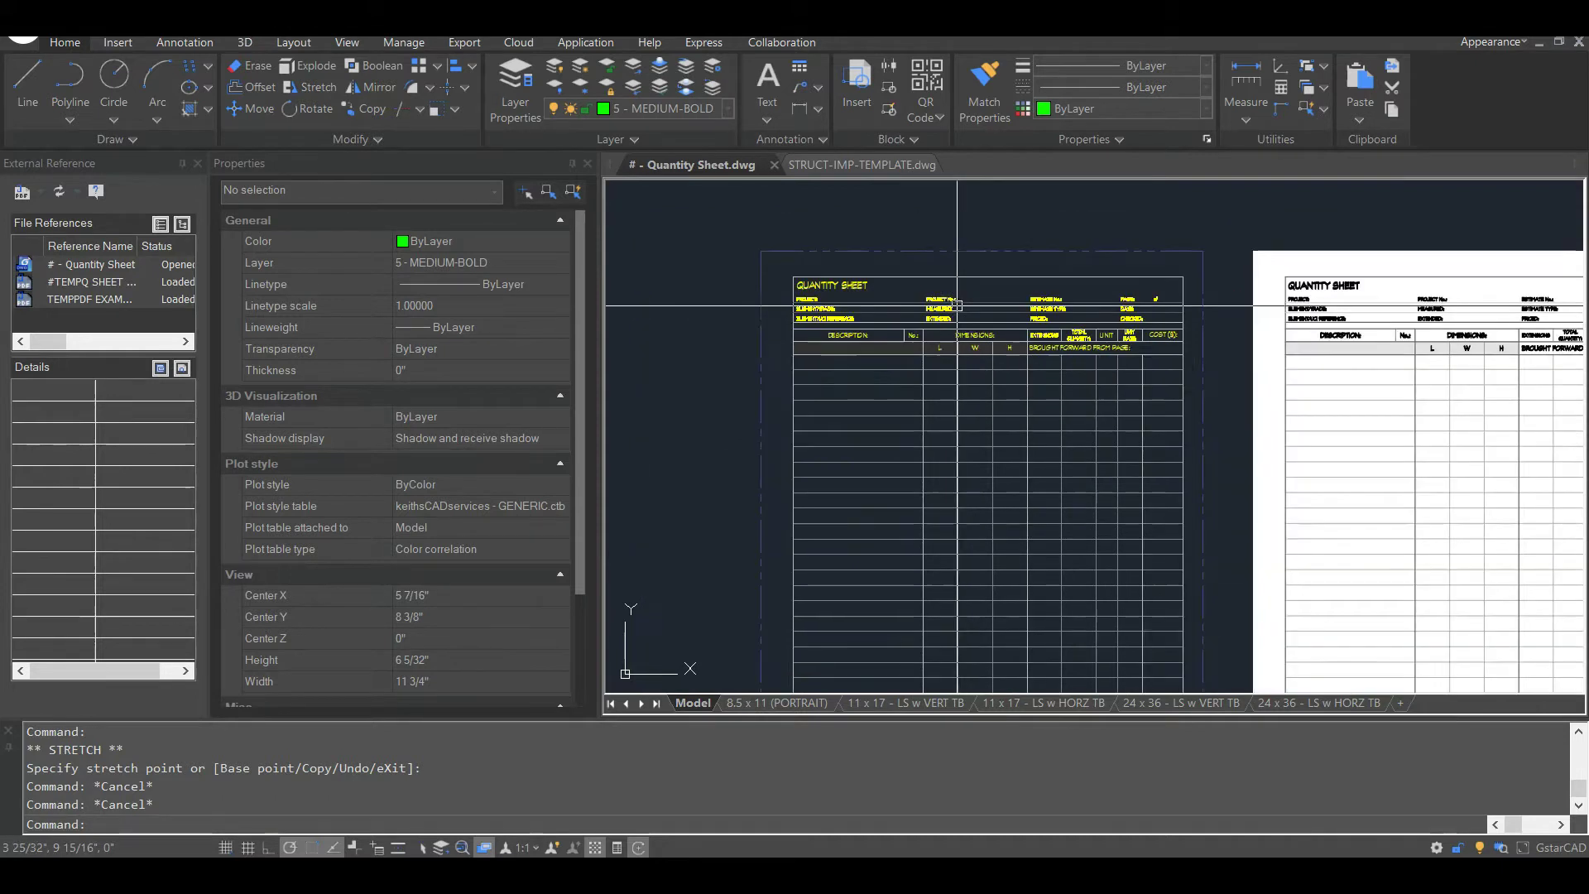
{"action": "scroll", "coordinate": [932, 346], "scroll_direction": "down", "scroll_amount": 3}
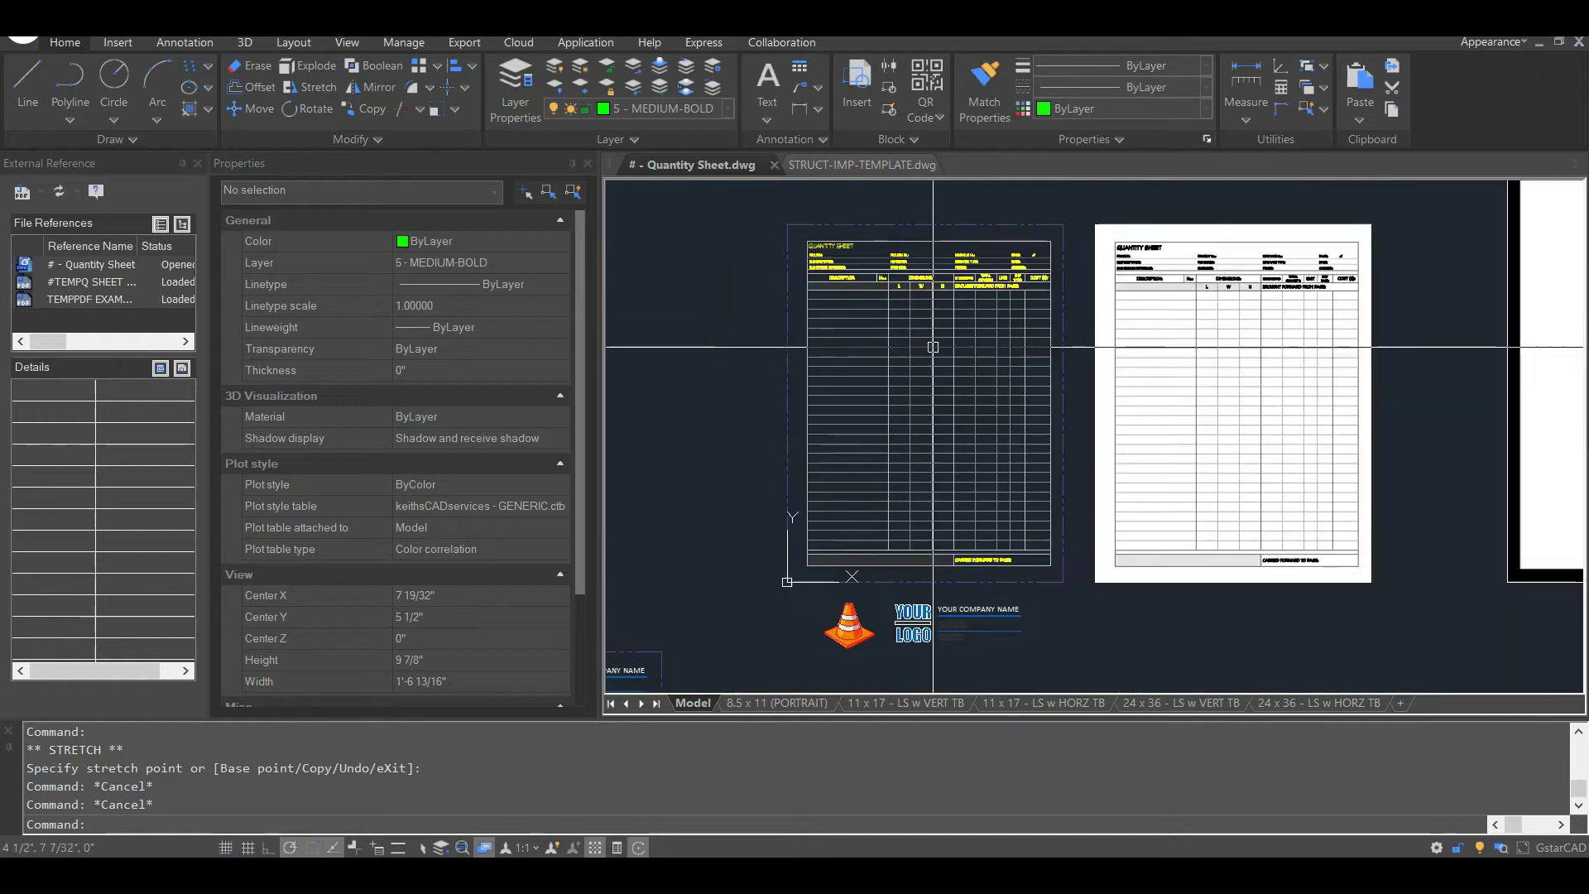
{"action": "scroll", "coordinate": [1266, 248], "scroll_direction": "up", "scroll_amount": 4}
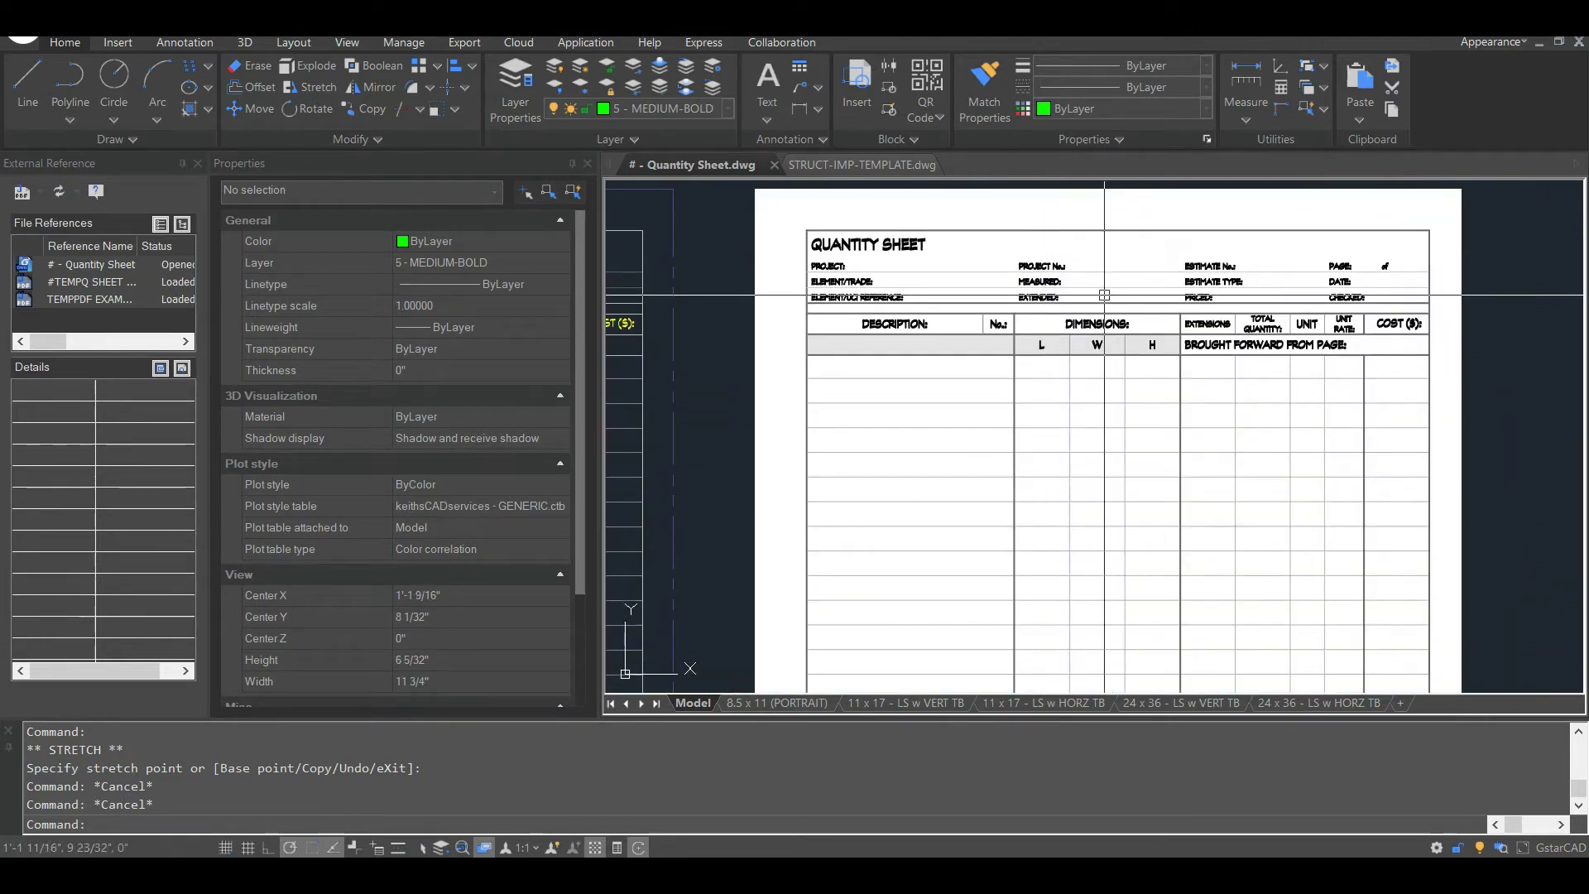
{"action": "scroll", "coordinate": [1057, 319], "scroll_direction": "down", "scroll_amount": 2}
{"action": "middle_click_drag", "start_coordinate": [678, 412], "coordinate": [993, 370]}
{"action": "middle_click_drag", "start_coordinate": [760, 298], "coordinate": [809, 383]}
{"action": "scroll", "coordinate": [811, 384], "scroll_direction": "up", "scroll_amount": 2}
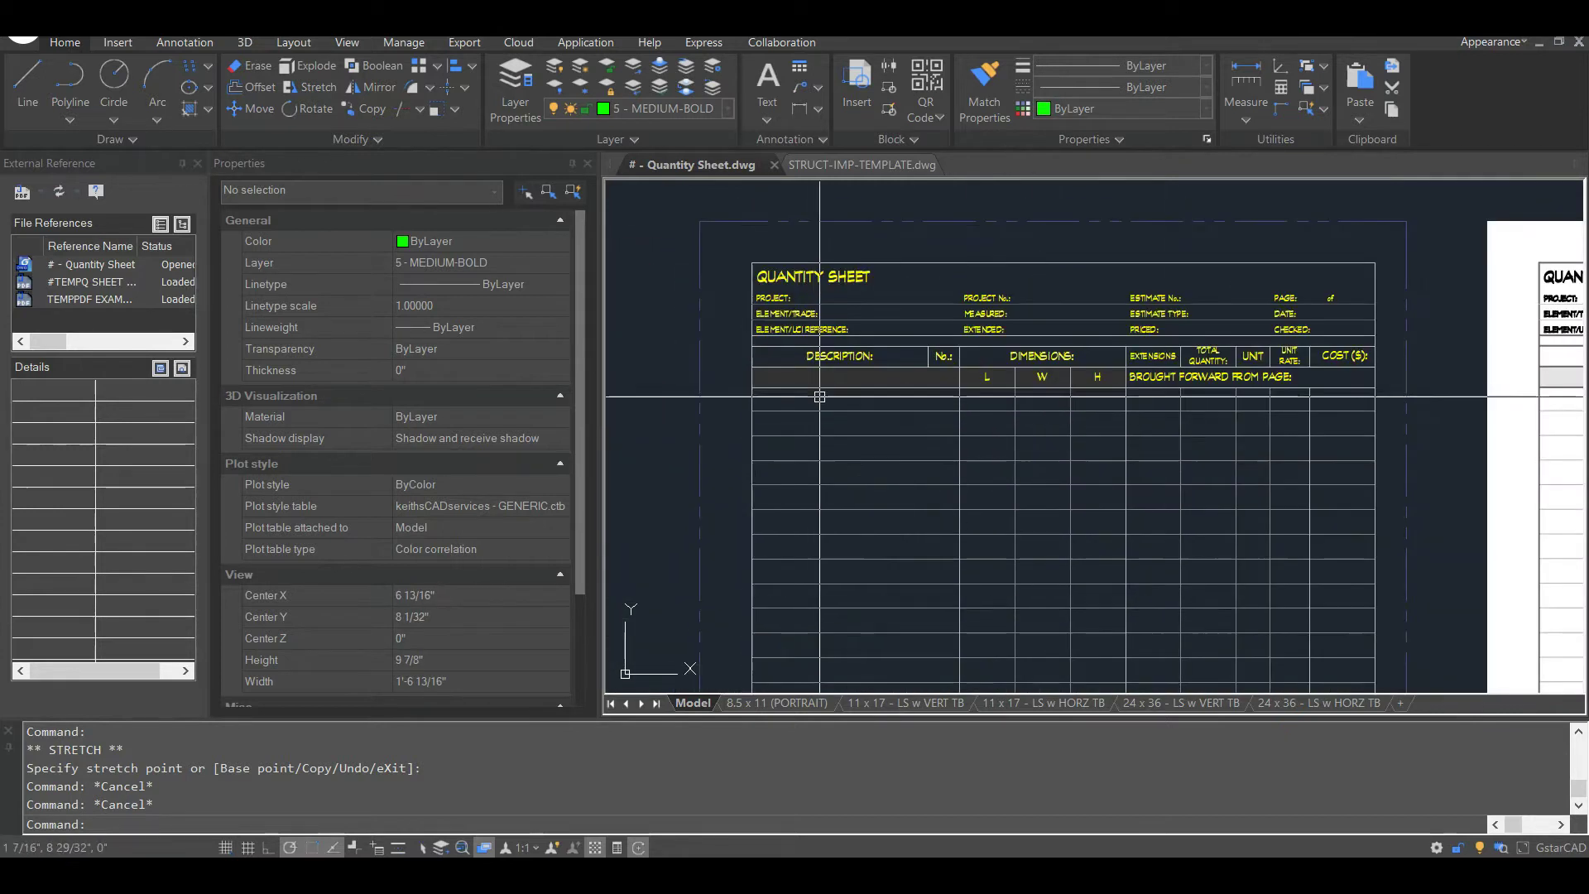
Step: Inspect the drawn quantity sheet's table, checking two row lines just above the carried-forward strip
{"action": "middle_click_drag", "start_coordinate": [894, 546], "coordinate": [894, 344]}
{"action": "middle_click_drag", "start_coordinate": [907, 497], "coordinate": [901, 301]}
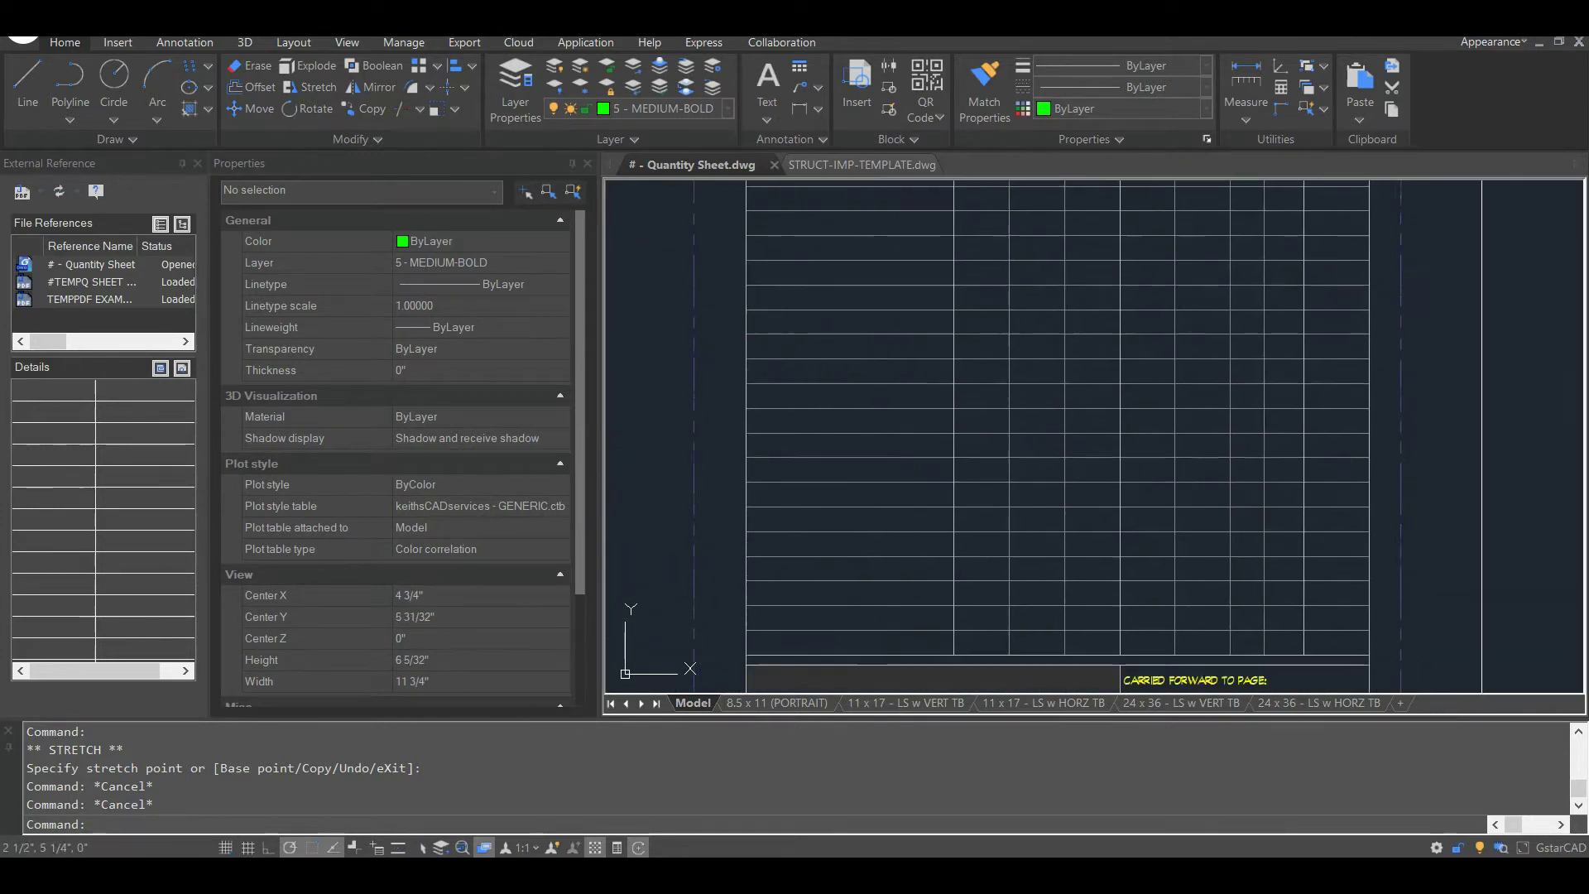
{"action": "middle_click_drag", "start_coordinate": [911, 536], "coordinate": [908, 400]}
{"action": "left_click", "coordinate": [908, 495]}
{"action": "left_click", "coordinate": [911, 469]}
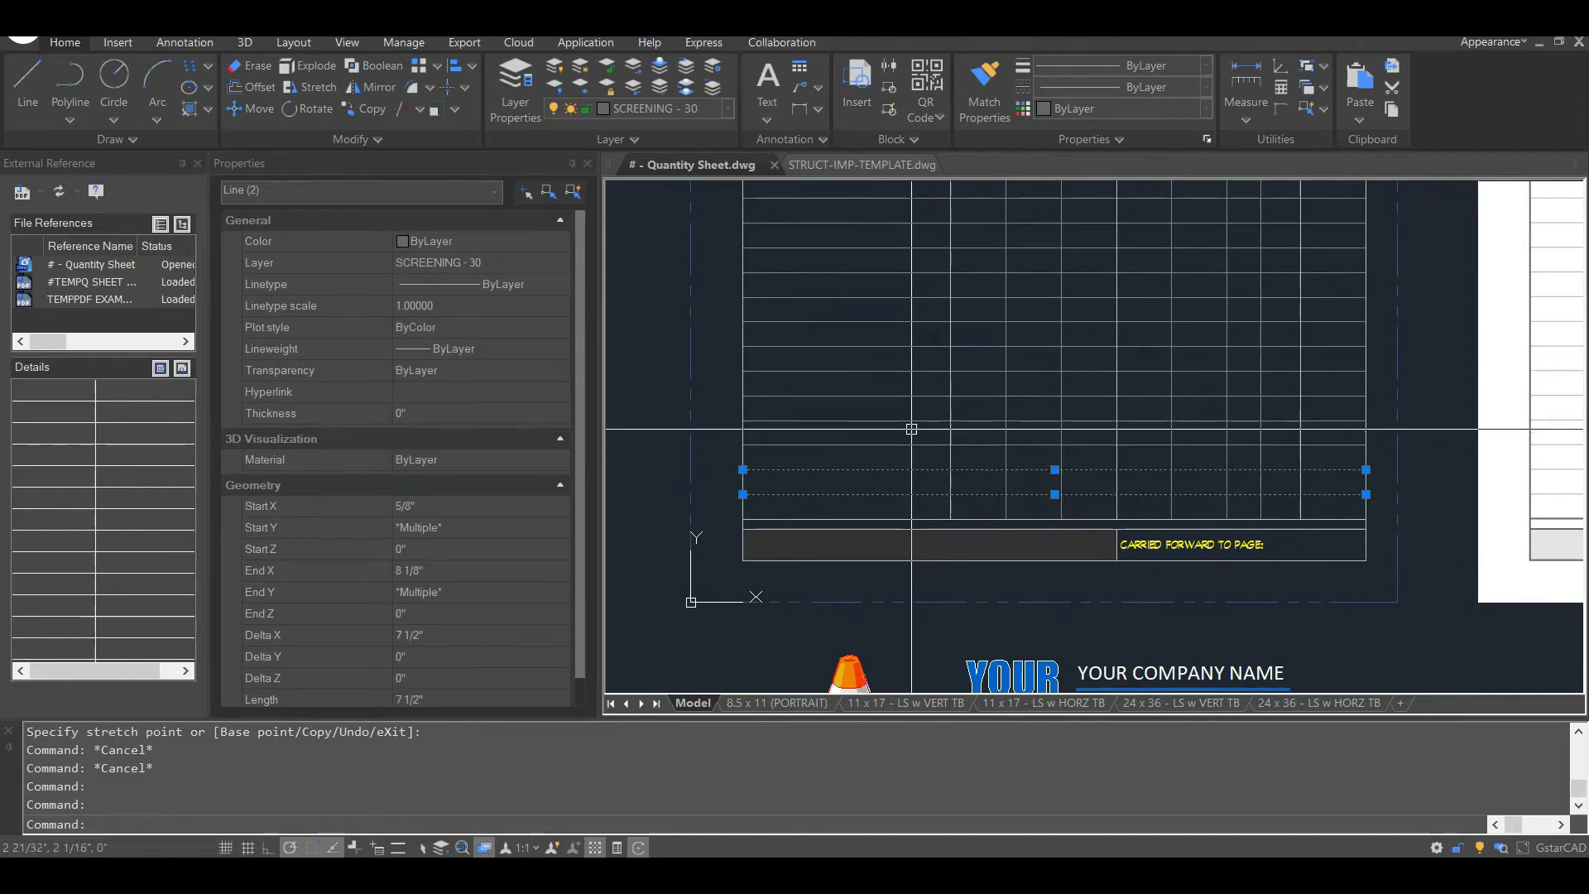
{"action": "middle_click_drag", "start_coordinate": [910, 256], "coordinate": [927, 647]}
{"action": "middle_click_drag", "start_coordinate": [948, 210], "coordinate": [932, 419]}
{"action": "scroll", "coordinate": [944, 384], "scroll_direction": "up", "scroll_amount": 2}
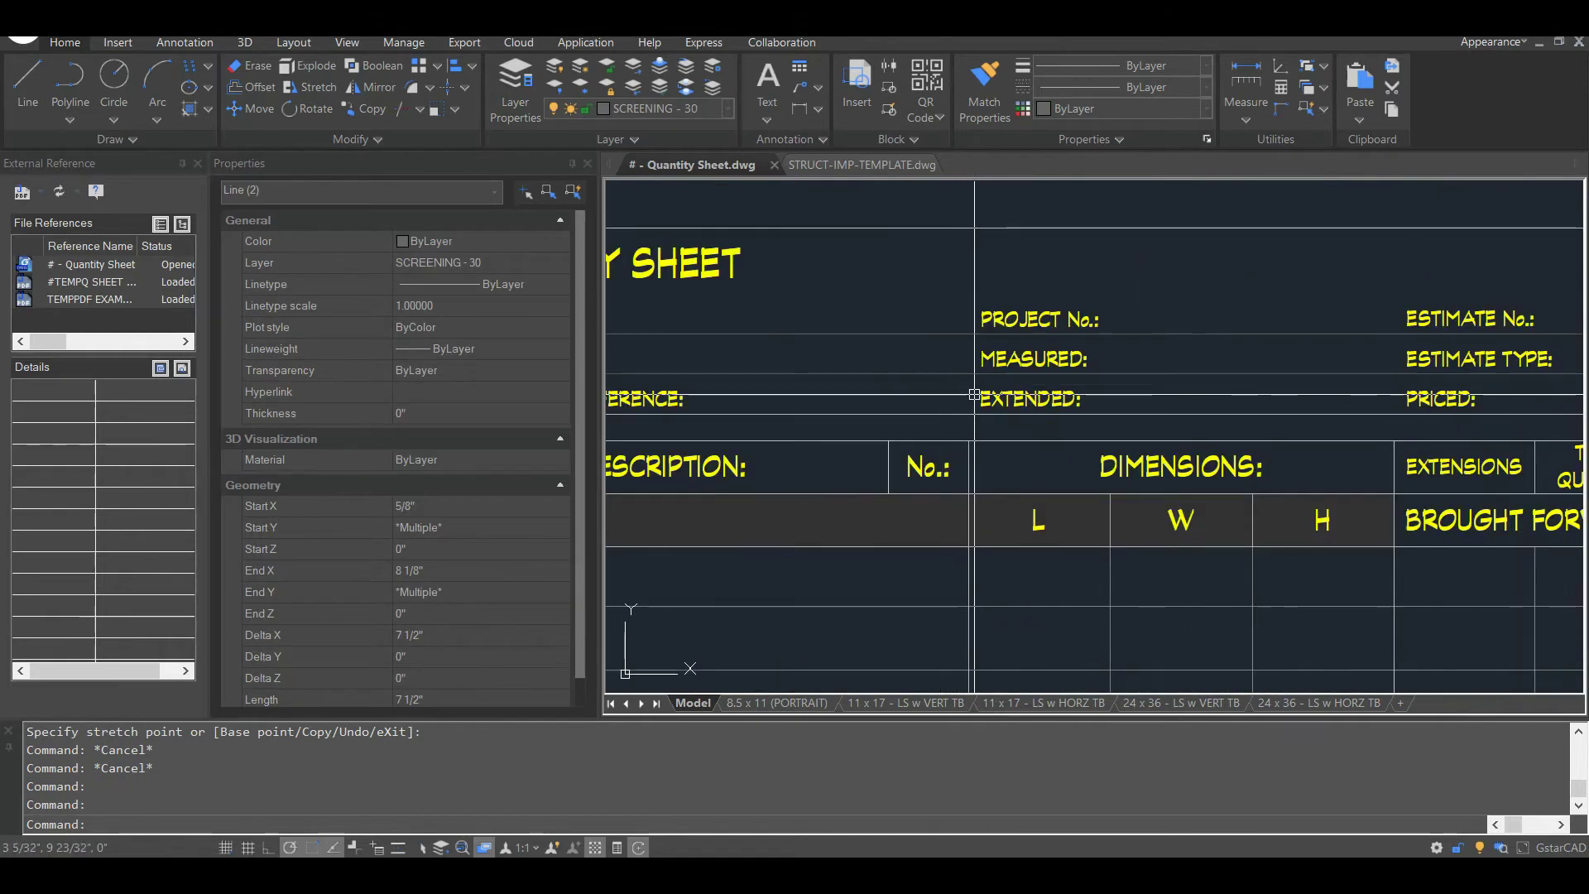
{"action": "key", "text": "Escape"}
{"action": "key", "text": "Escape"}
{"action": "key", "text": "Escape"}
Step: Examine the PDF underlay of the quantity sheet from its header and cost column to its carried-forward row
{"action": "scroll", "coordinate": [974, 395], "scroll_direction": "down", "scroll_amount": 5}
{"action": "scroll", "coordinate": [1028, 301], "scroll_direction": "up", "scroll_amount": 5}
{"action": "scroll", "coordinate": [1159, 380], "scroll_direction": "up", "scroll_amount": 2}
{"action": "middle_click_drag", "start_coordinate": [1555, 454], "coordinate": [849, 337]}
{"action": "scroll", "coordinate": [1150, 362], "scroll_direction": "down", "scroll_amount": 2}
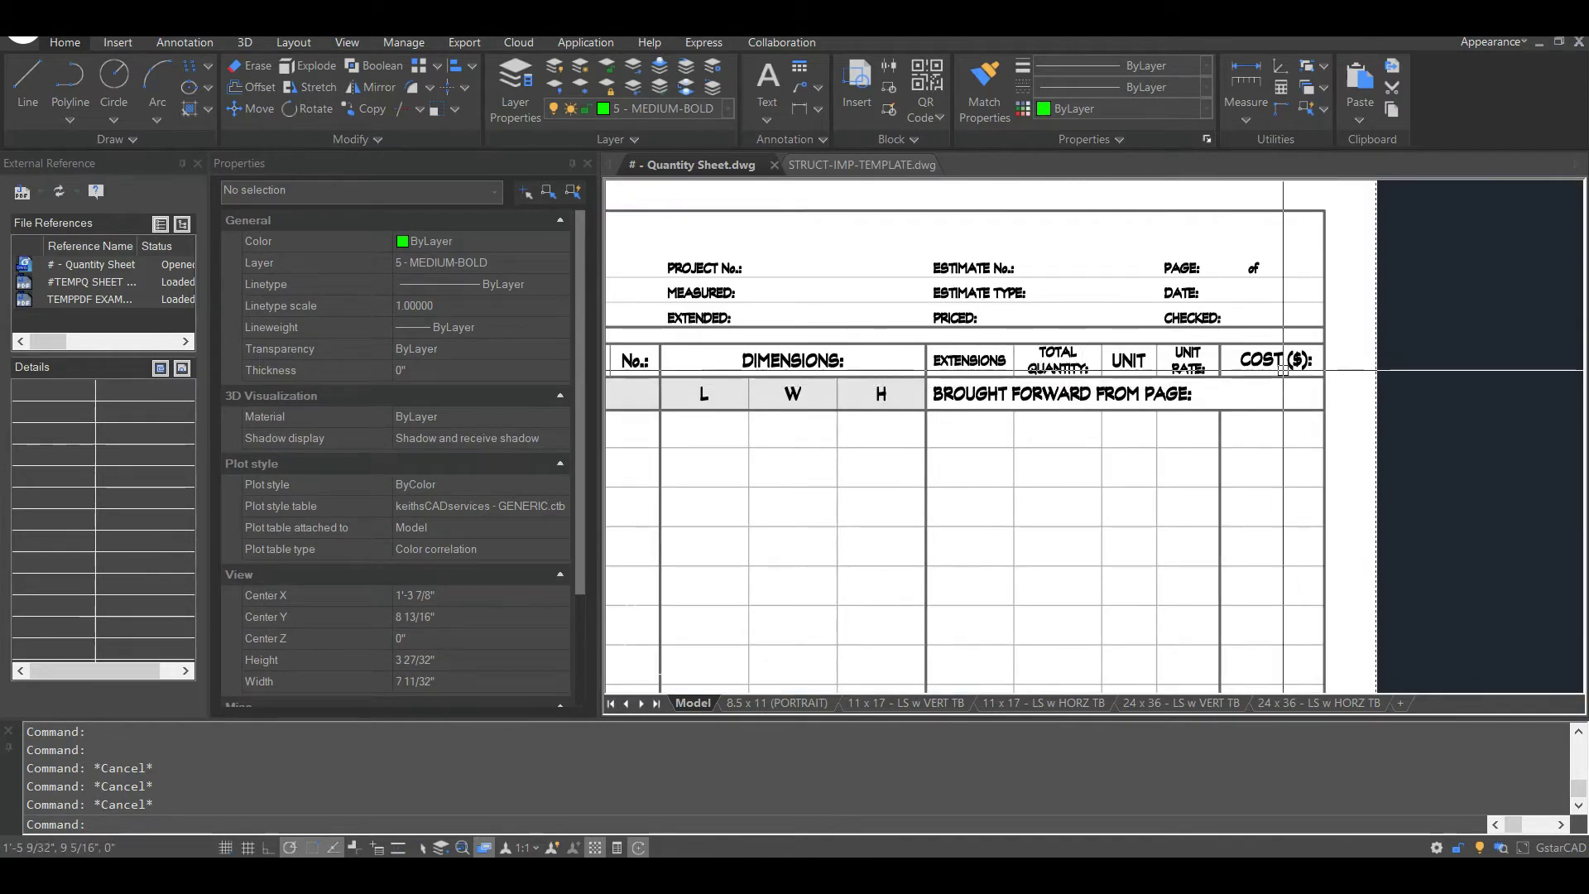
{"action": "scroll", "coordinate": [1186, 364], "scroll_direction": "down", "scroll_amount": 4}
{"action": "middle_click_drag", "start_coordinate": [1156, 509], "coordinate": [1181, 344]}
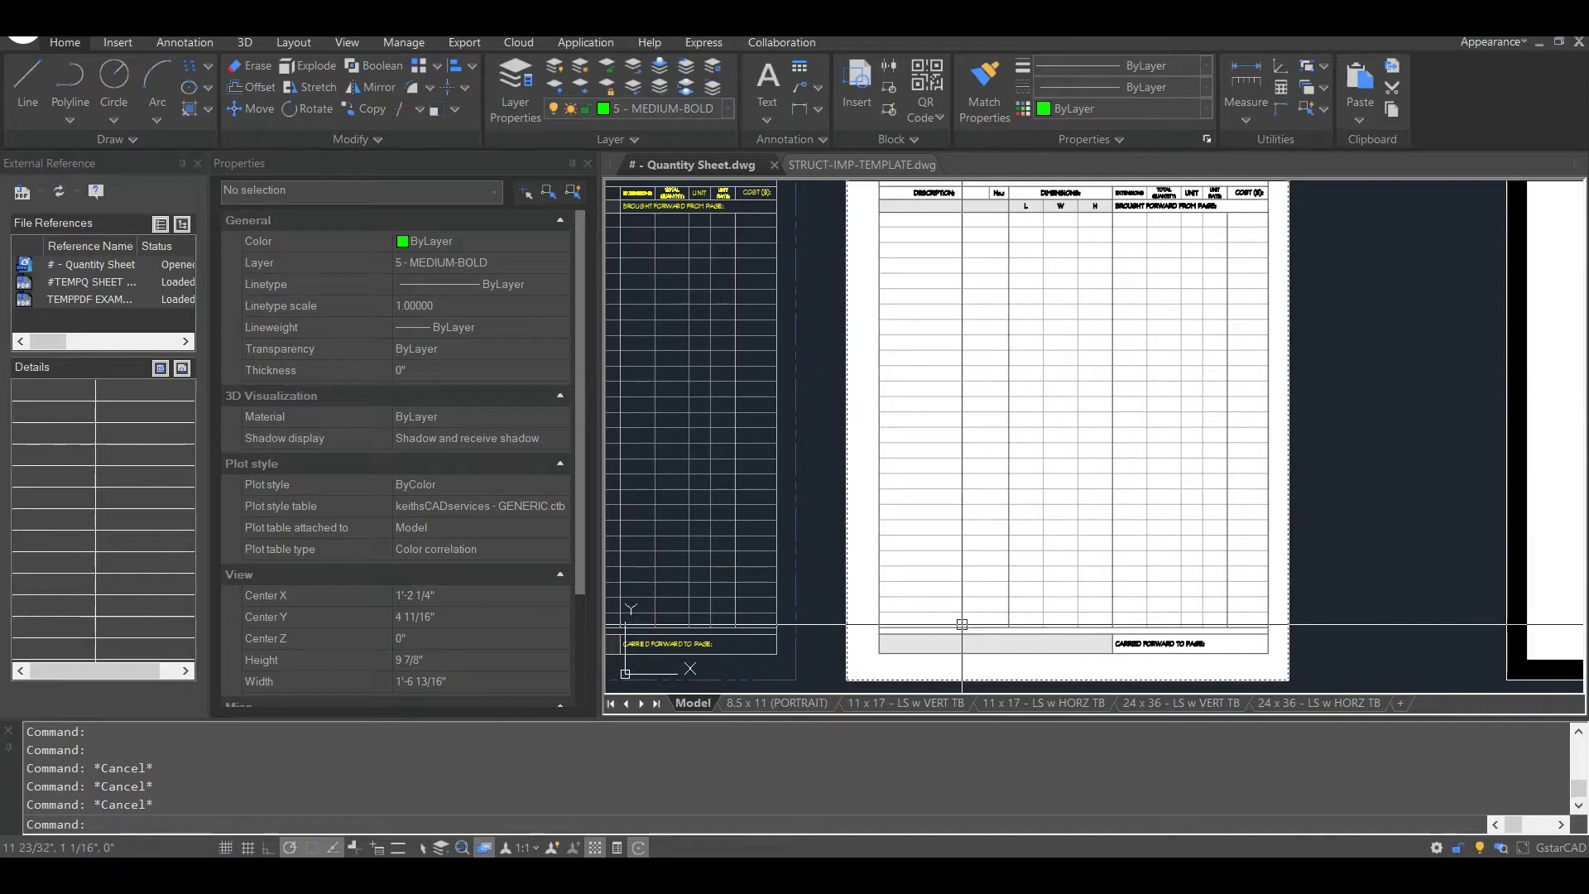
{"action": "scroll", "coordinate": [961, 623], "scroll_direction": "up", "scroll_amount": 2}
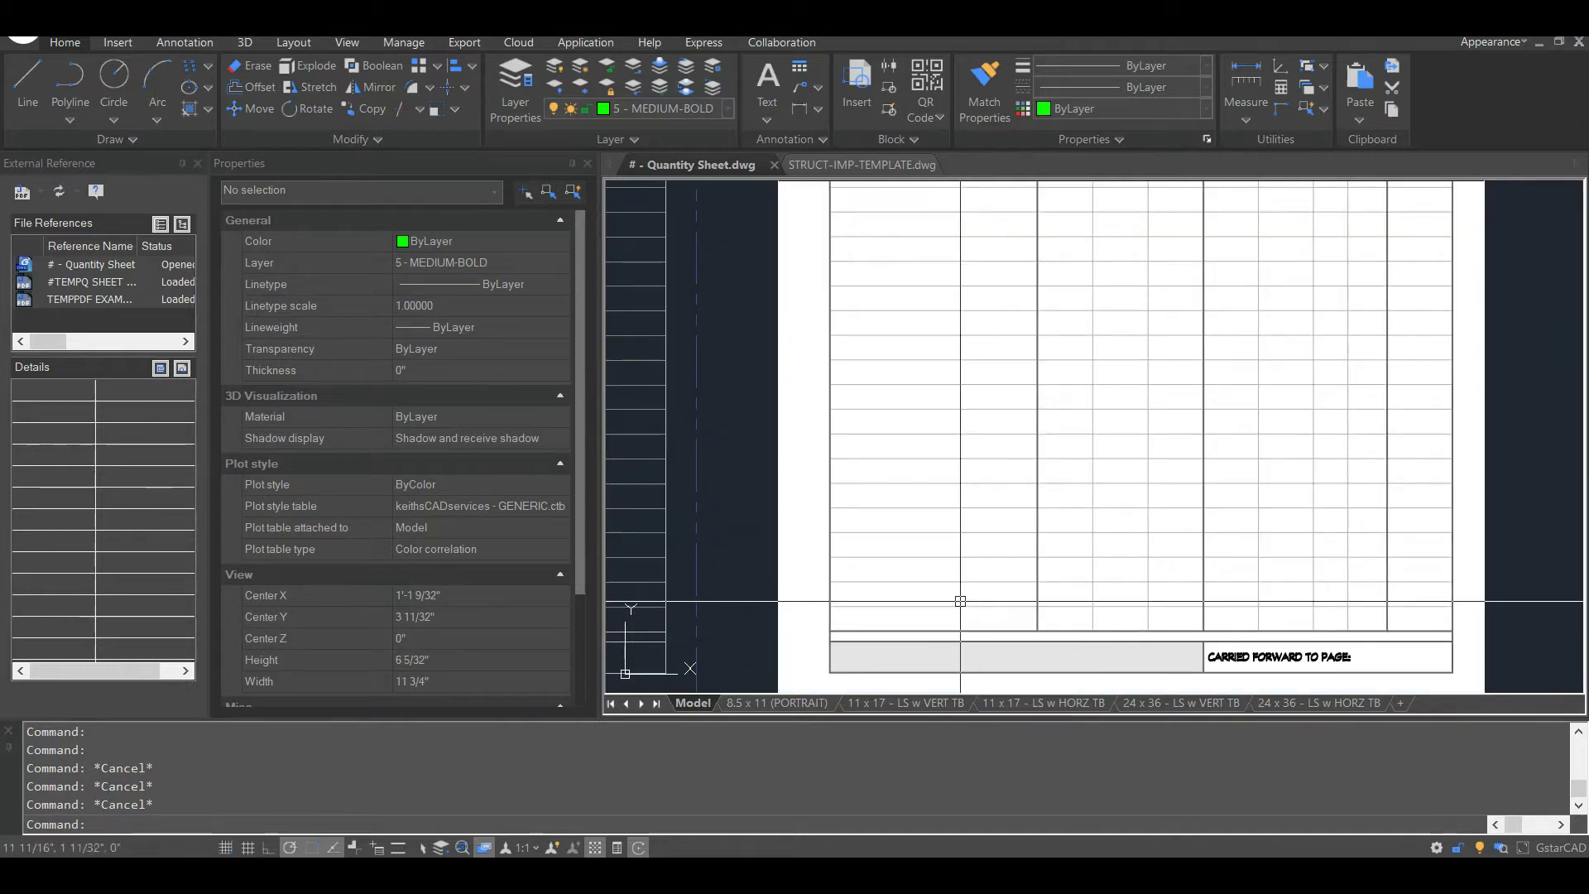
{"action": "scroll", "coordinate": [968, 513], "scroll_direction": "down", "scroll_amount": 2}
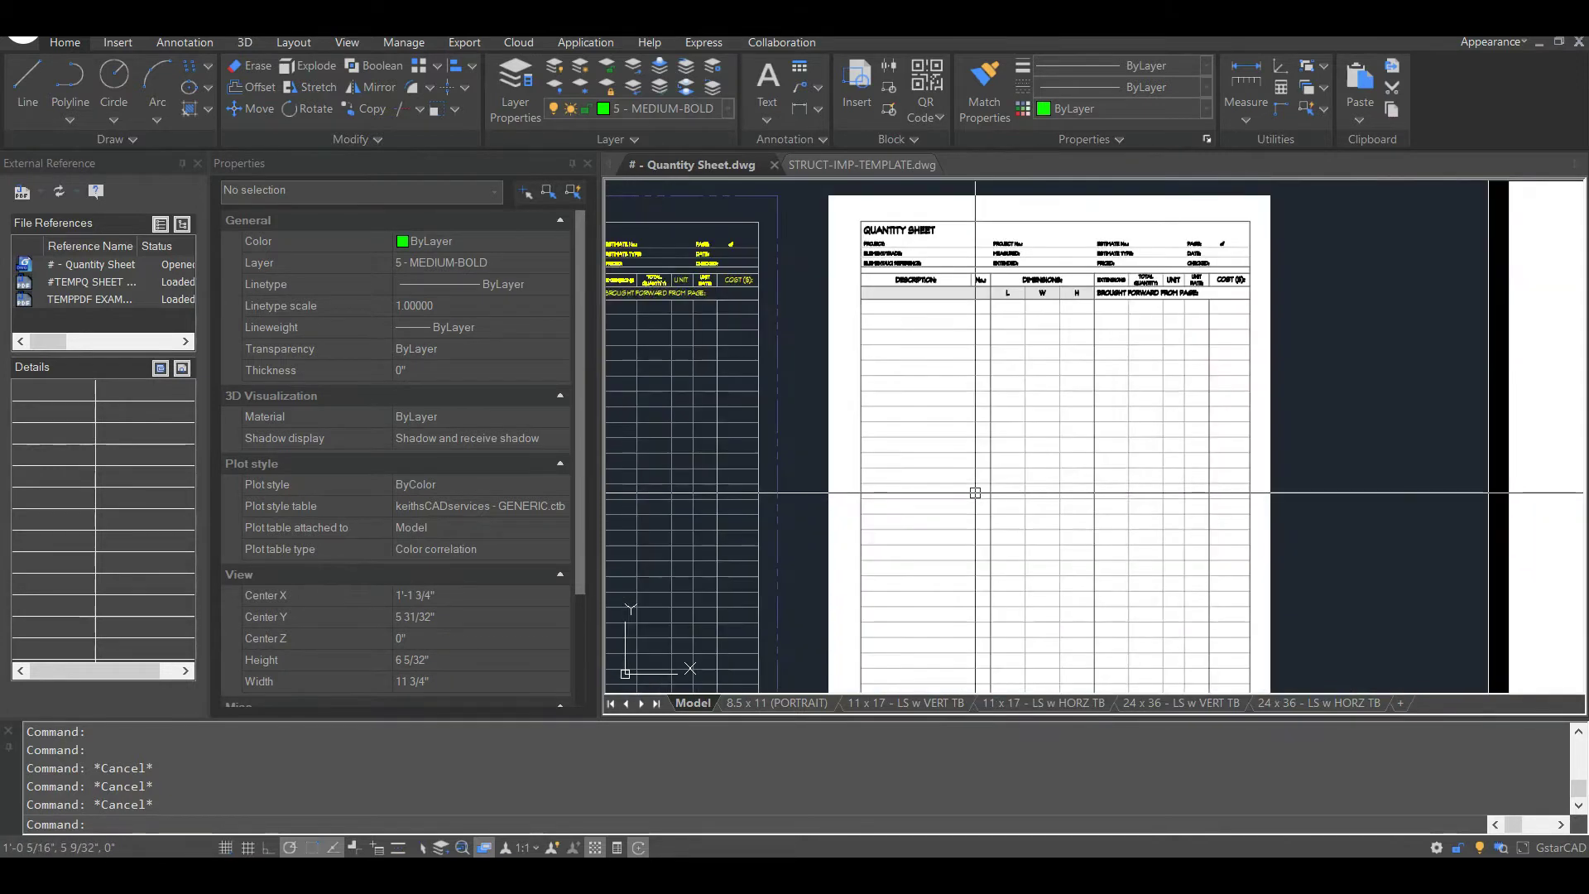
{"action": "scroll", "coordinate": [952, 501], "scroll_direction": "down", "scroll_amount": 3}
Step: Measure the spacing between adjacent row lines at two places in the lower part of the drawn quantity sheet
{"action": "scroll", "coordinate": [915, 513], "scroll_direction": "up", "scroll_amount": 5}
{"action": "type", "text": "d"}
{"action": "key", "text": "Return"}
{"action": "left_click", "coordinate": [915, 513]}
{"action": "left_click", "coordinate": [915, 487]}
{"action": "middle_click_drag", "start_coordinate": [915, 487], "coordinate": [940, 525]}
{"action": "type", "text": "d"}
{"action": "key", "text": "Return"}
{"action": "left_click", "coordinate": [924, 472]}
{"action": "left_click", "coordinate": [924, 450]}
{"action": "scroll", "coordinate": [973, 425], "scroll_direction": "down", "scroll_amount": 2}
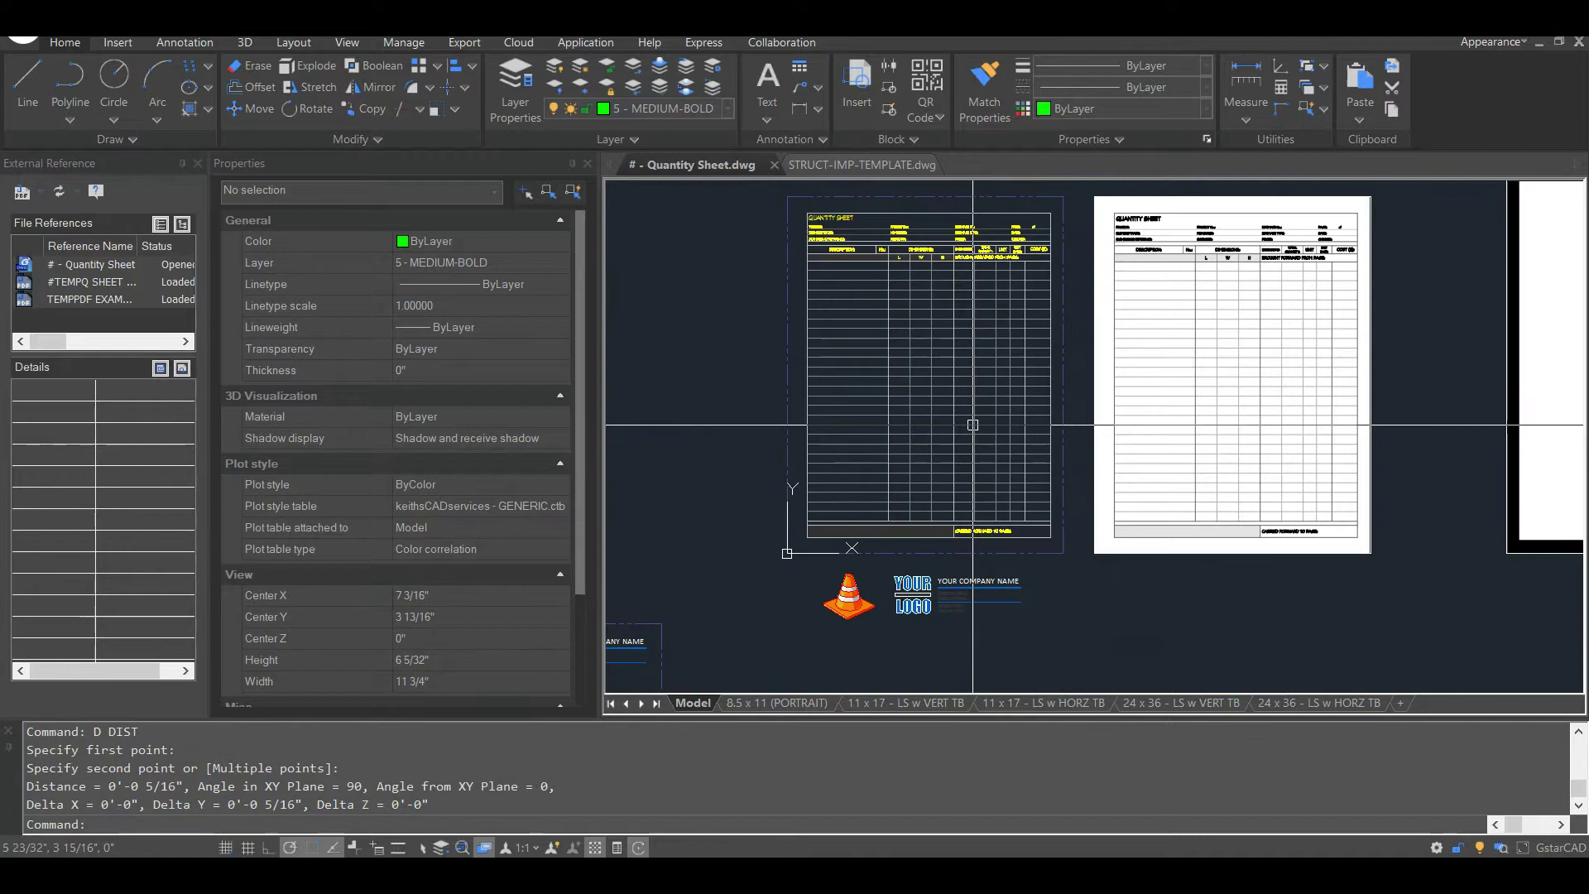
Step: Review the drawn sheet's title, project fields and table columns, comparing them with the PDF underlay
{"action": "middle_click_drag", "start_coordinate": [972, 425], "coordinate": [863, 453]}
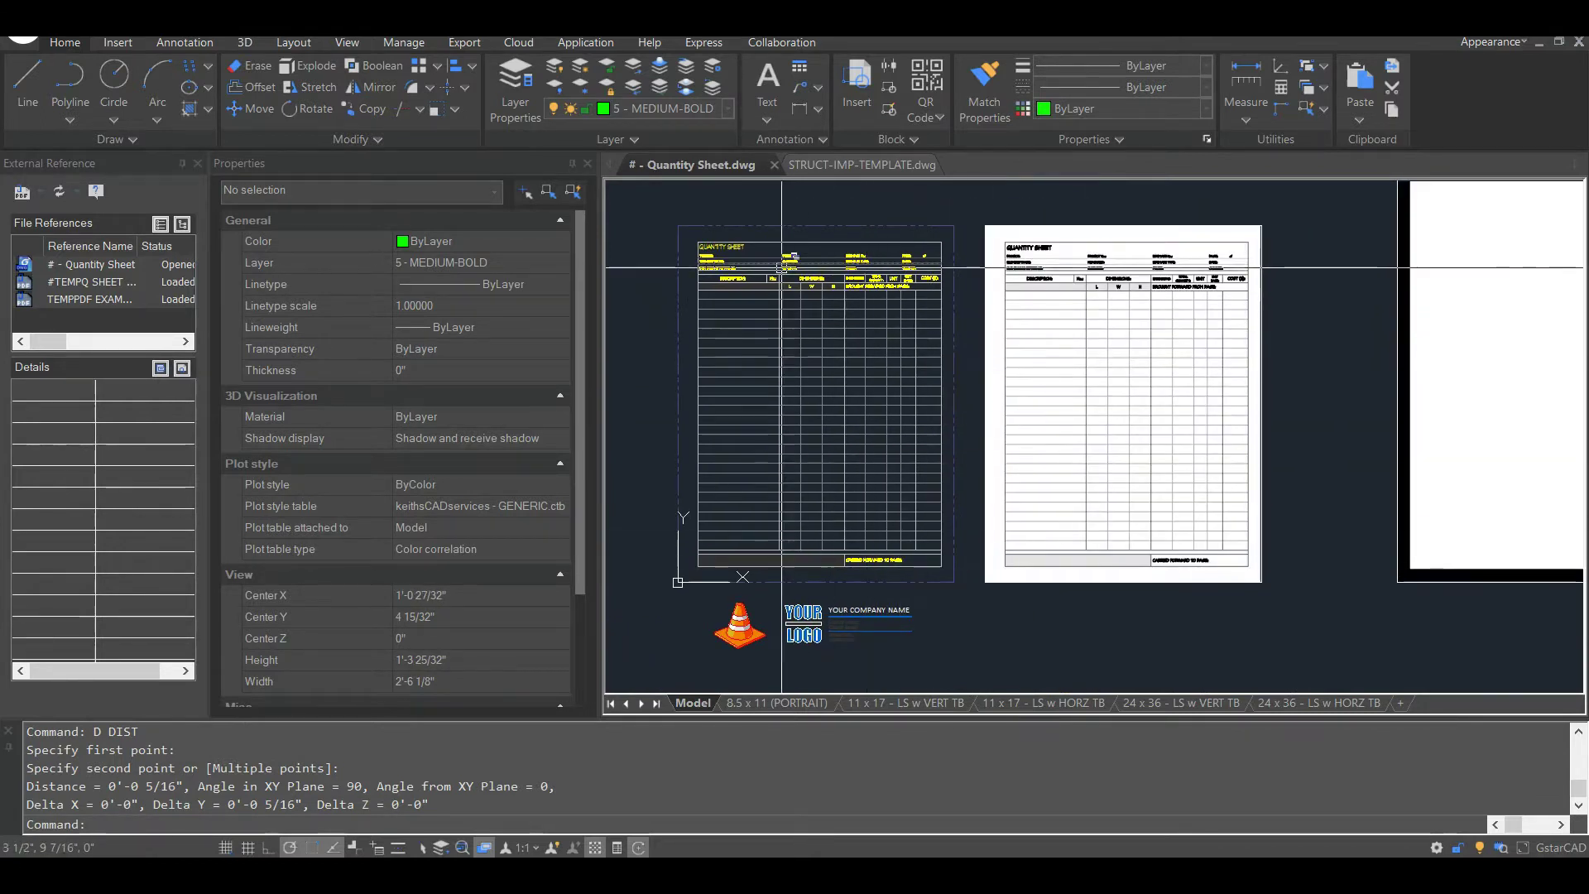
{"action": "scroll", "coordinate": [910, 348], "scroll_direction": "up", "scroll_amount": 8}
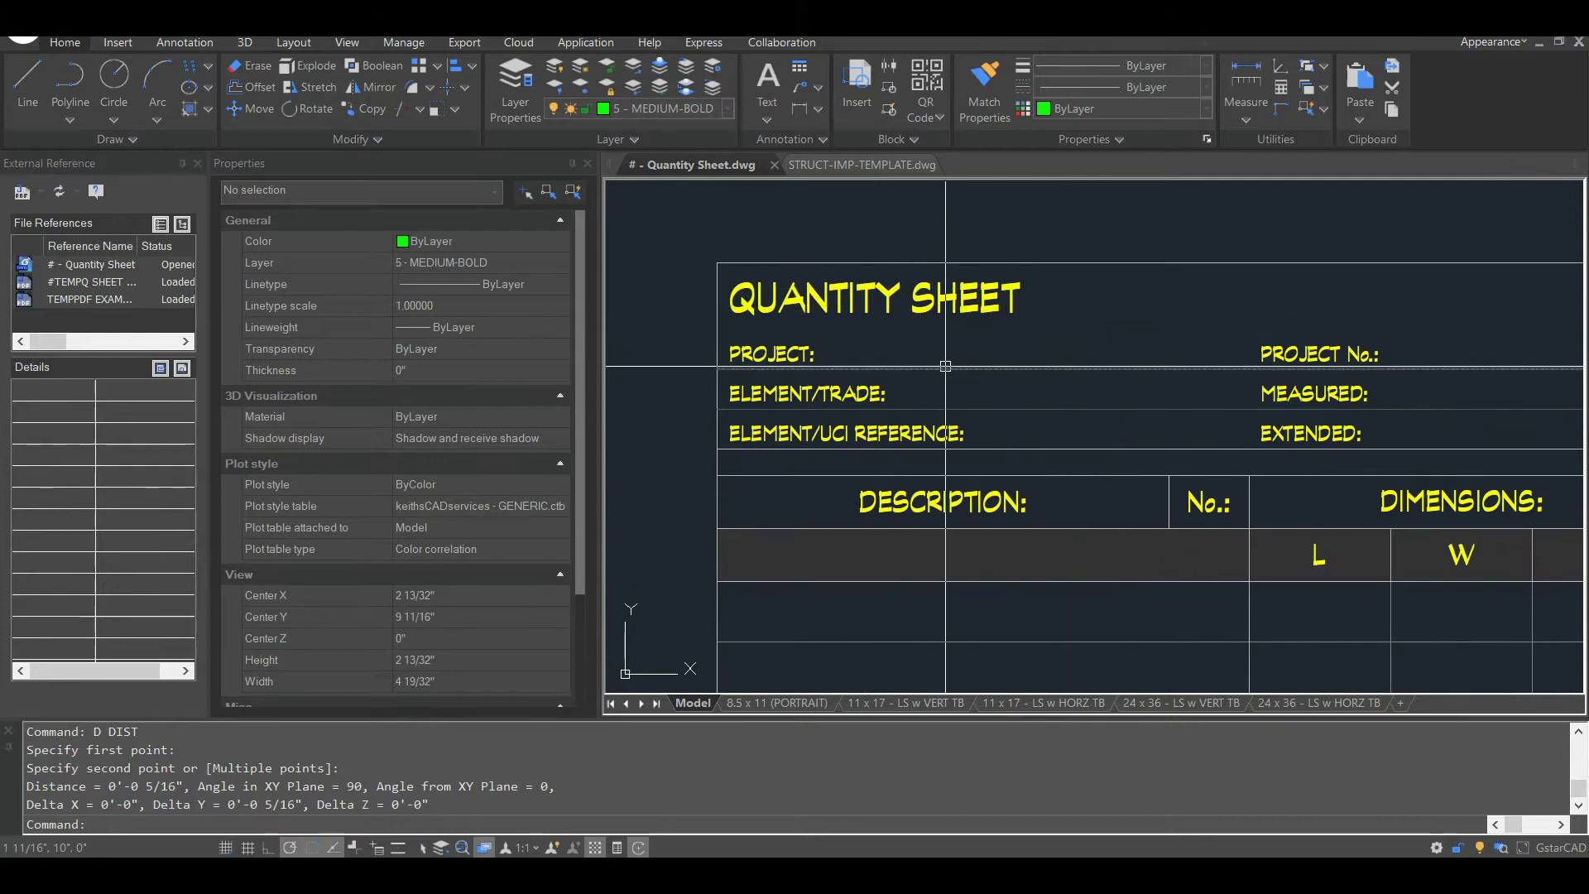
{"action": "scroll", "coordinate": [1076, 399], "scroll_direction": "down", "scroll_amount": 6}
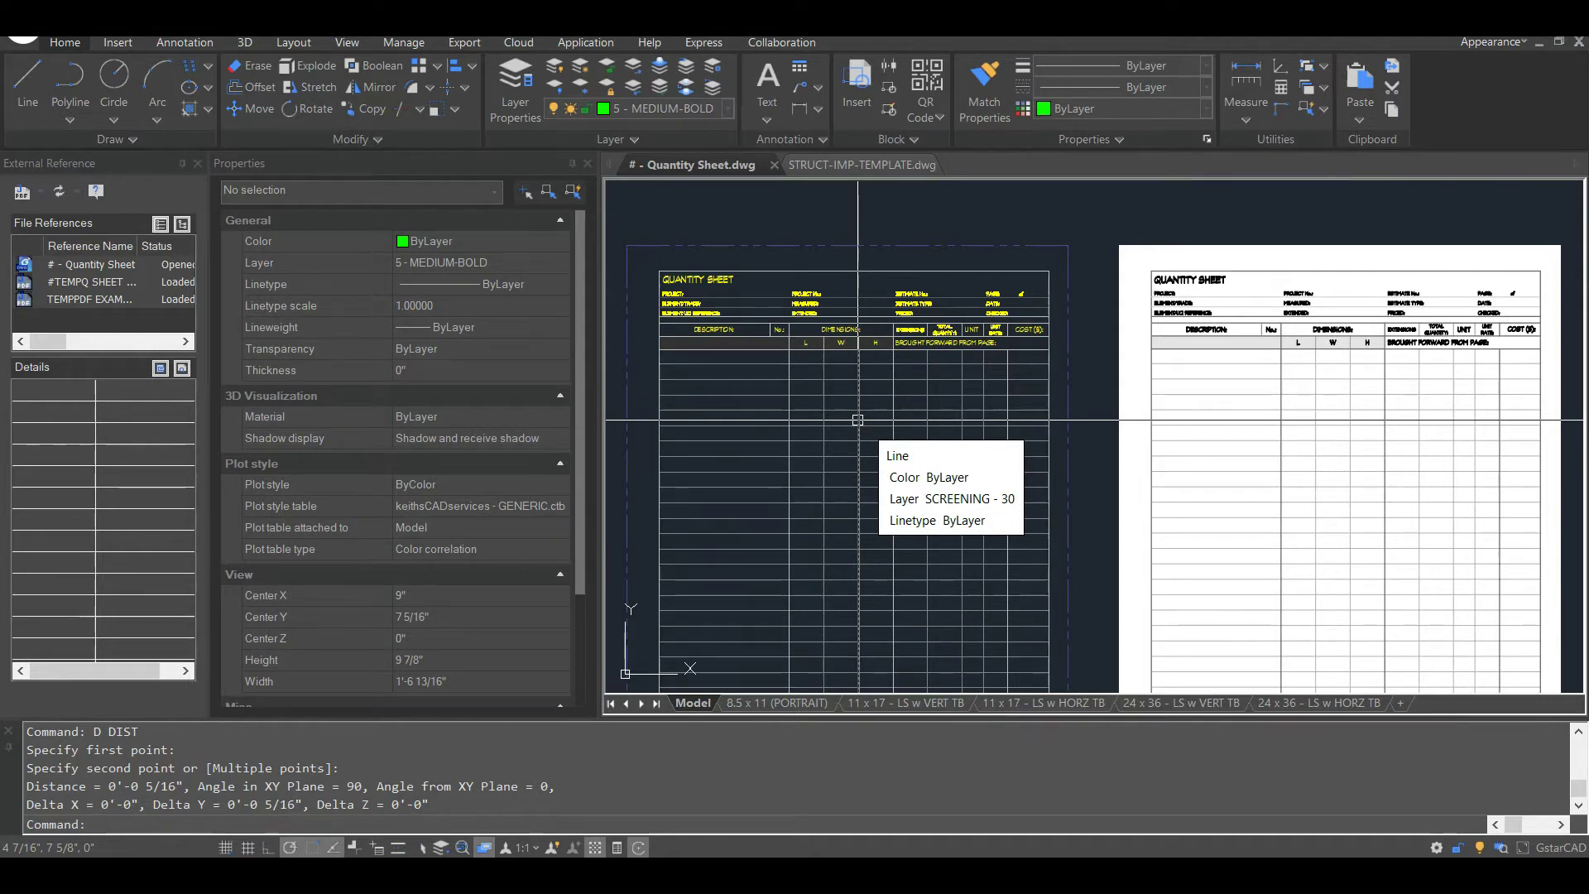
{"action": "mouse_move", "coordinate": [734, 435]}
{"action": "middle_mouse_down"}
{"action": "mouse_move", "coordinate": [819, 450]}
{"action": "mouse_move", "coordinate": [876, 330]}
{"action": "mouse_move", "coordinate": [840, 393]}
{"action": "middle_mouse_up"}
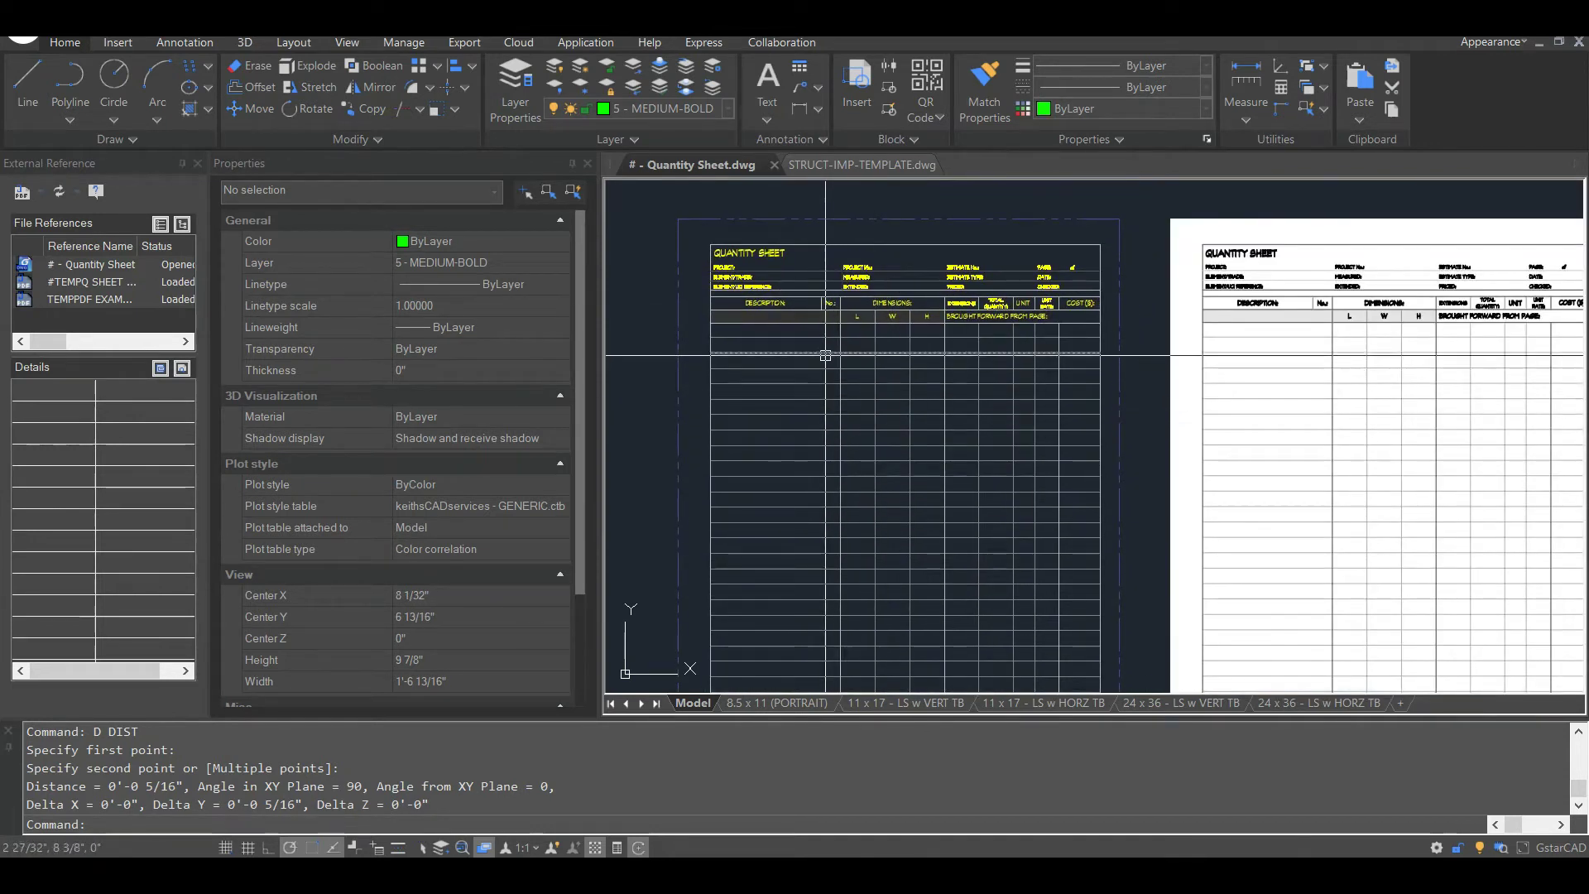
{"action": "middle_click_drag", "start_coordinate": [843, 393], "coordinate": [806, 439]}
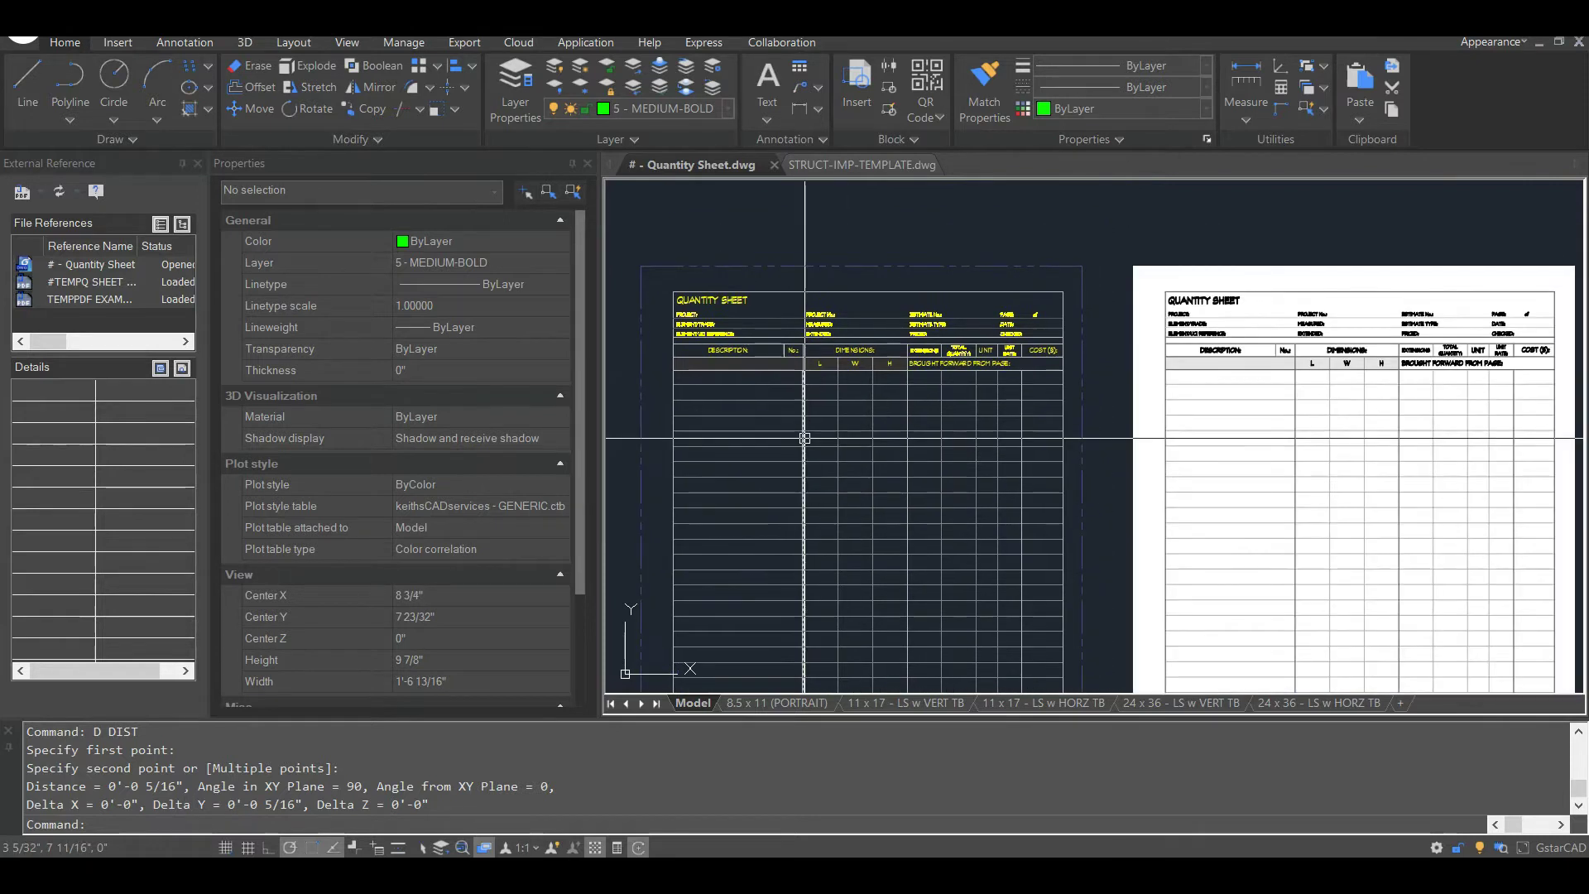
{"action": "scroll", "coordinate": [855, 368], "scroll_direction": "down", "scroll_amount": 4}
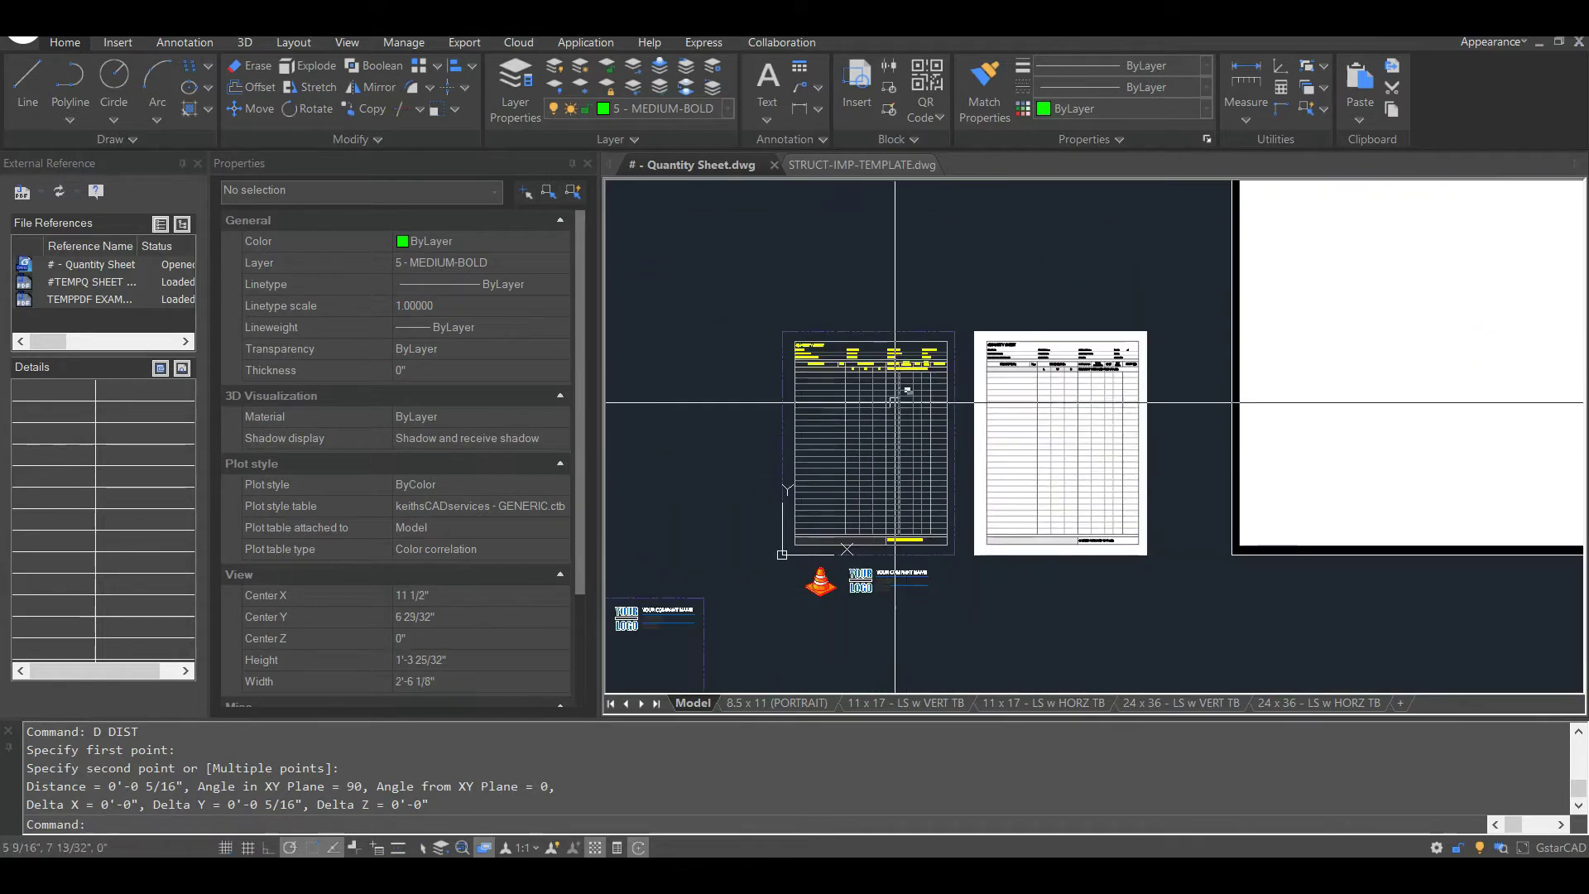
{"action": "scroll", "coordinate": [910, 471], "scroll_direction": "up", "scroll_amount": 4}
{"action": "scroll", "coordinate": [889, 483], "scroll_direction": "up", "scroll_amount": 5}
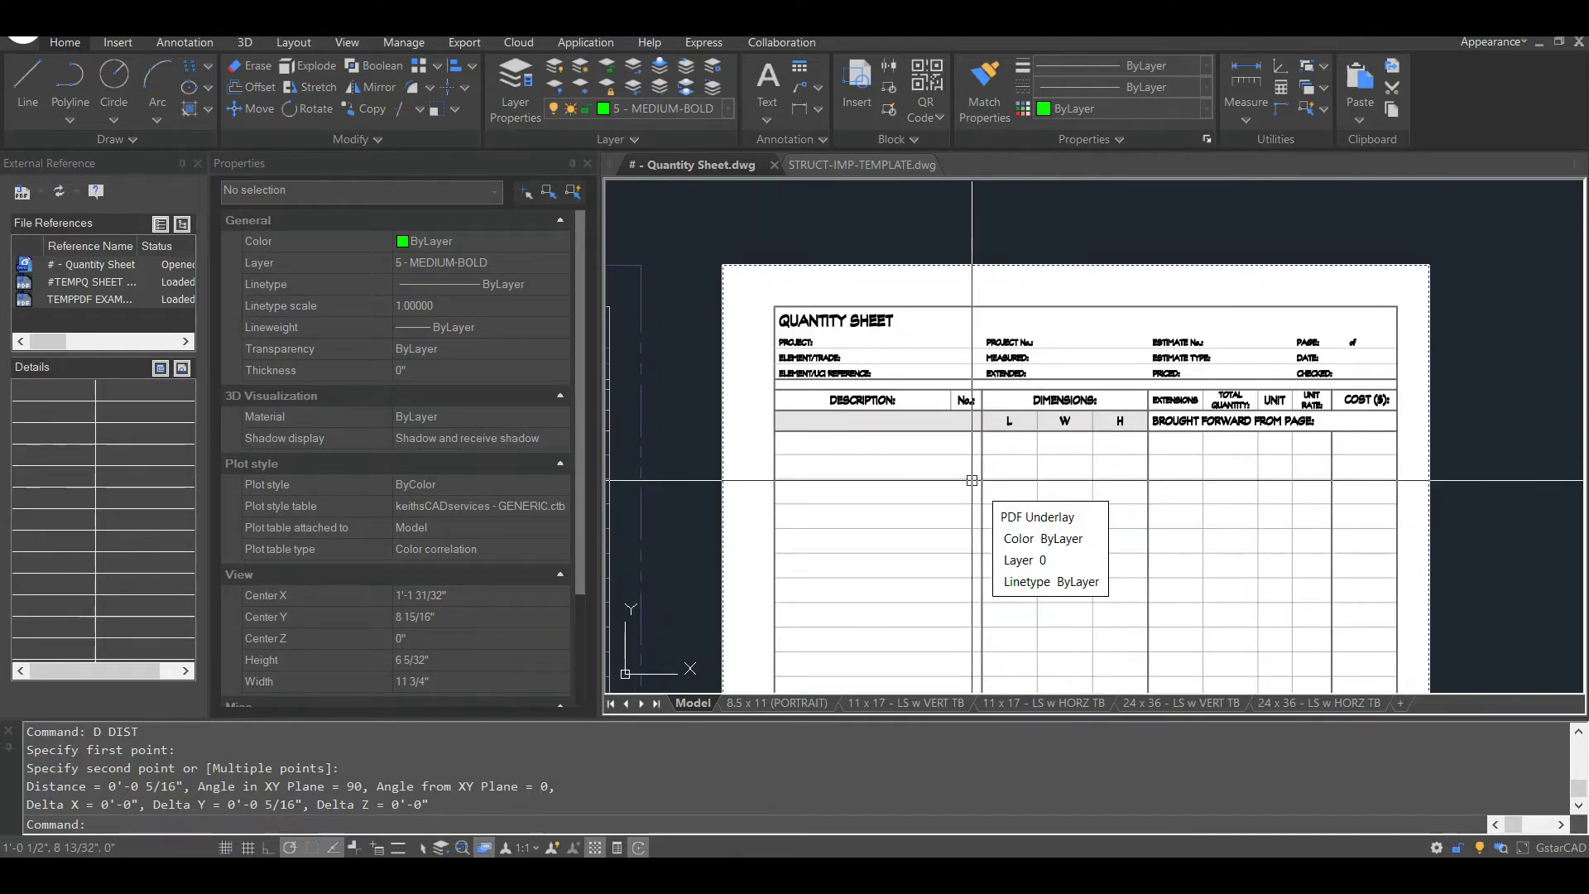
{"action": "scroll", "coordinate": [971, 480], "scroll_direction": "down", "scroll_amount": 2}
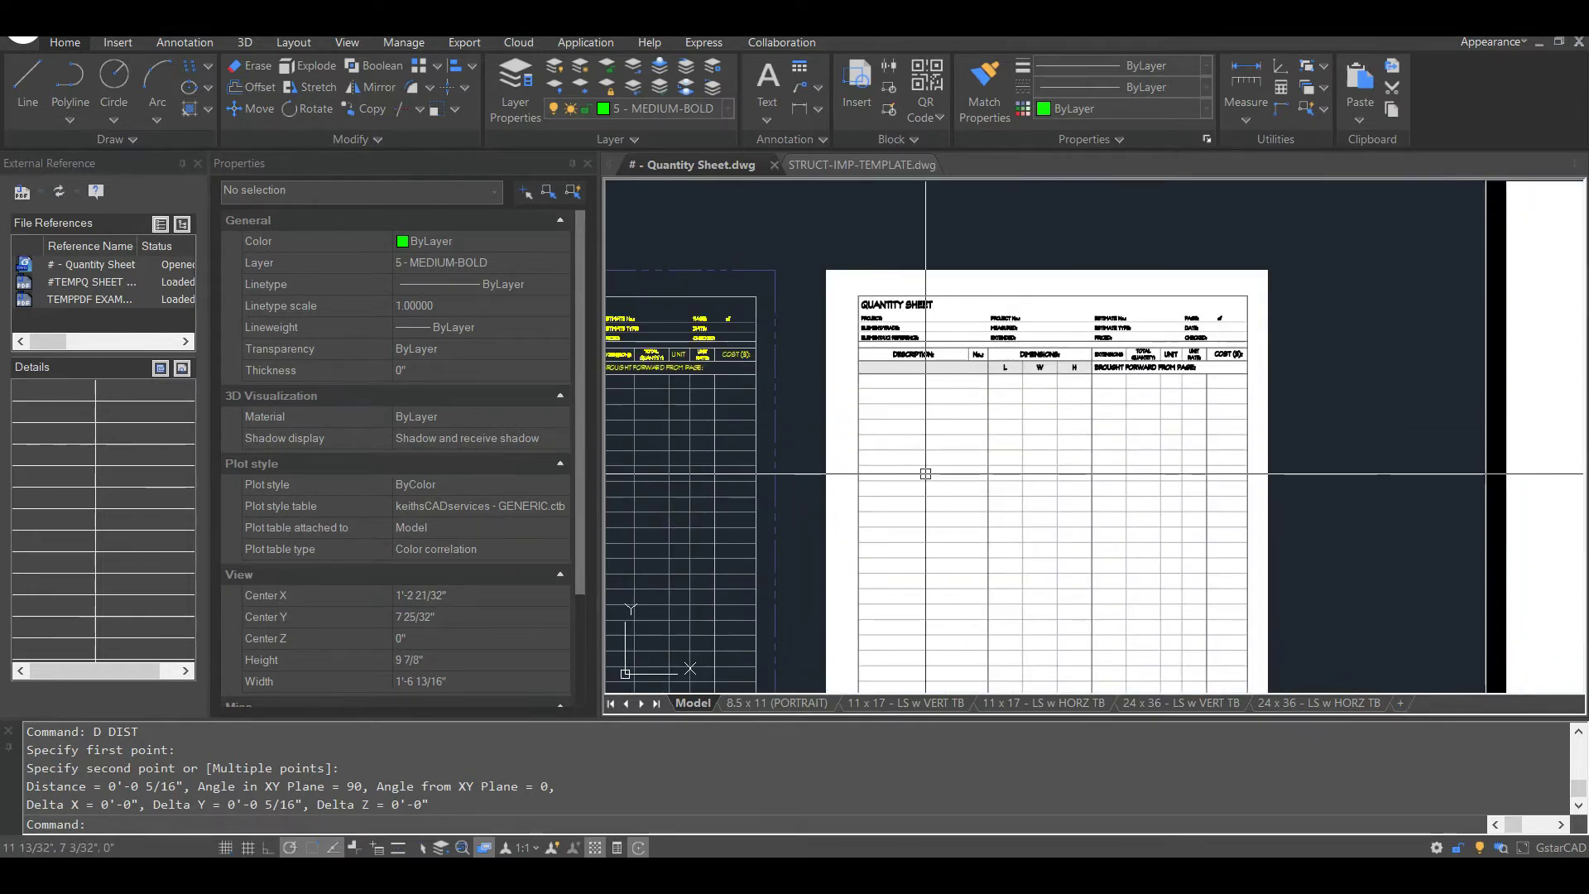
{"action": "middle_click_drag", "start_coordinate": [924, 471], "coordinate": [951, 407]}
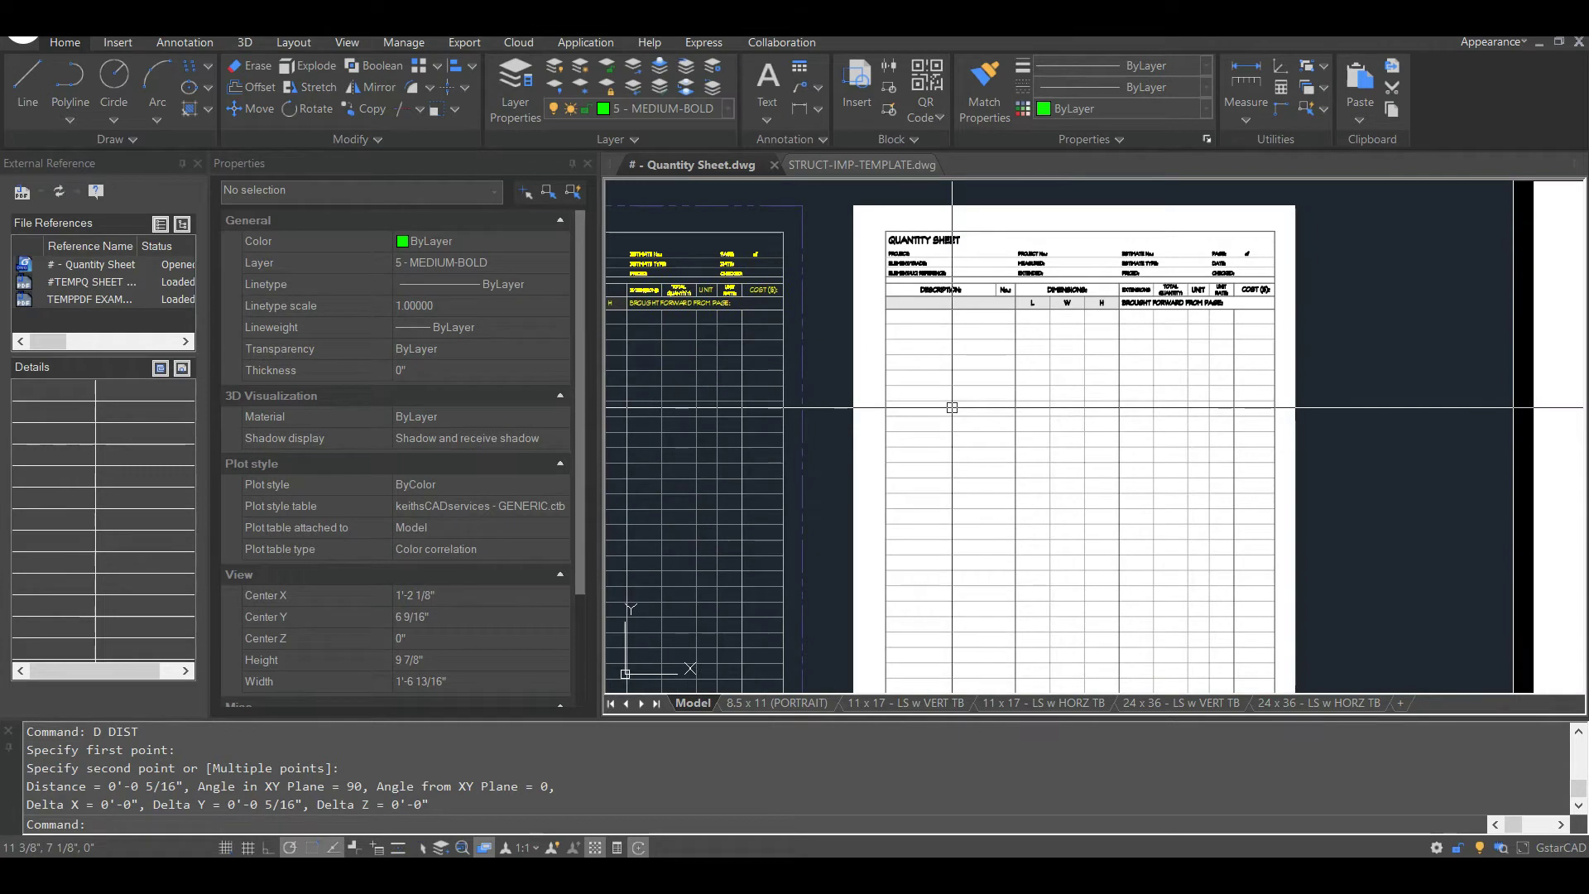
Step: Add the revision note "MARK-UP" over the PDF underlay's description column, on the _REVISIONS layer in the 4 - REVISIONS text style
{"action": "type", "text": "RC"}
{"action": "key", "text": "Return"}
{"action": "scroll", "coordinate": [924, 355], "scroll_direction": "up", "scroll_amount": 3}
{"action": "left_click", "coordinate": [983, 329]}
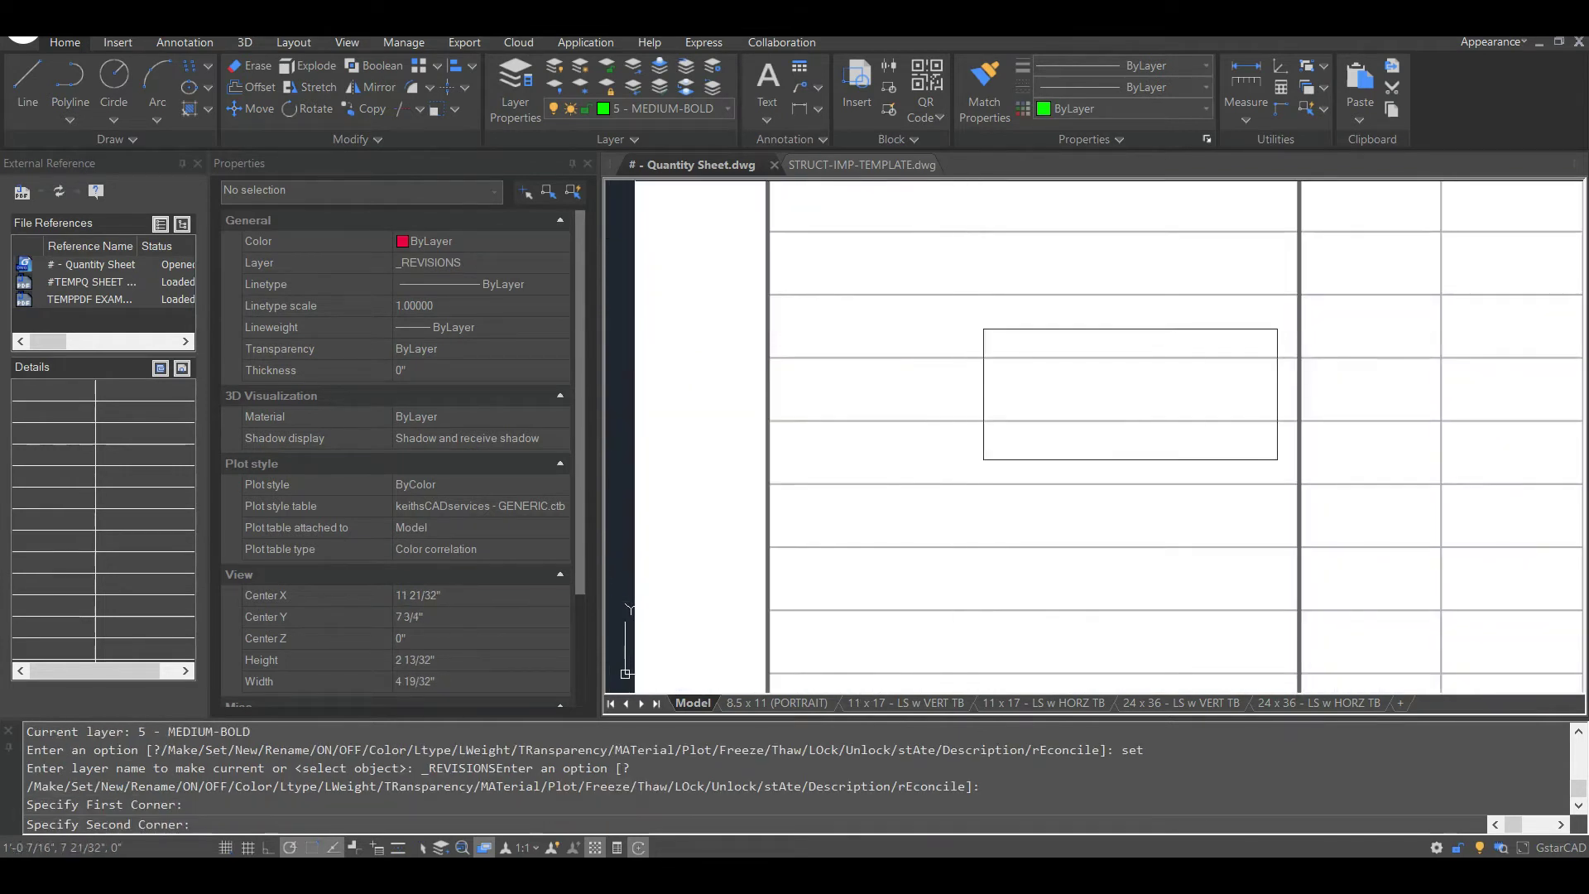
{"action": "left_click", "coordinate": [1397, 524]}
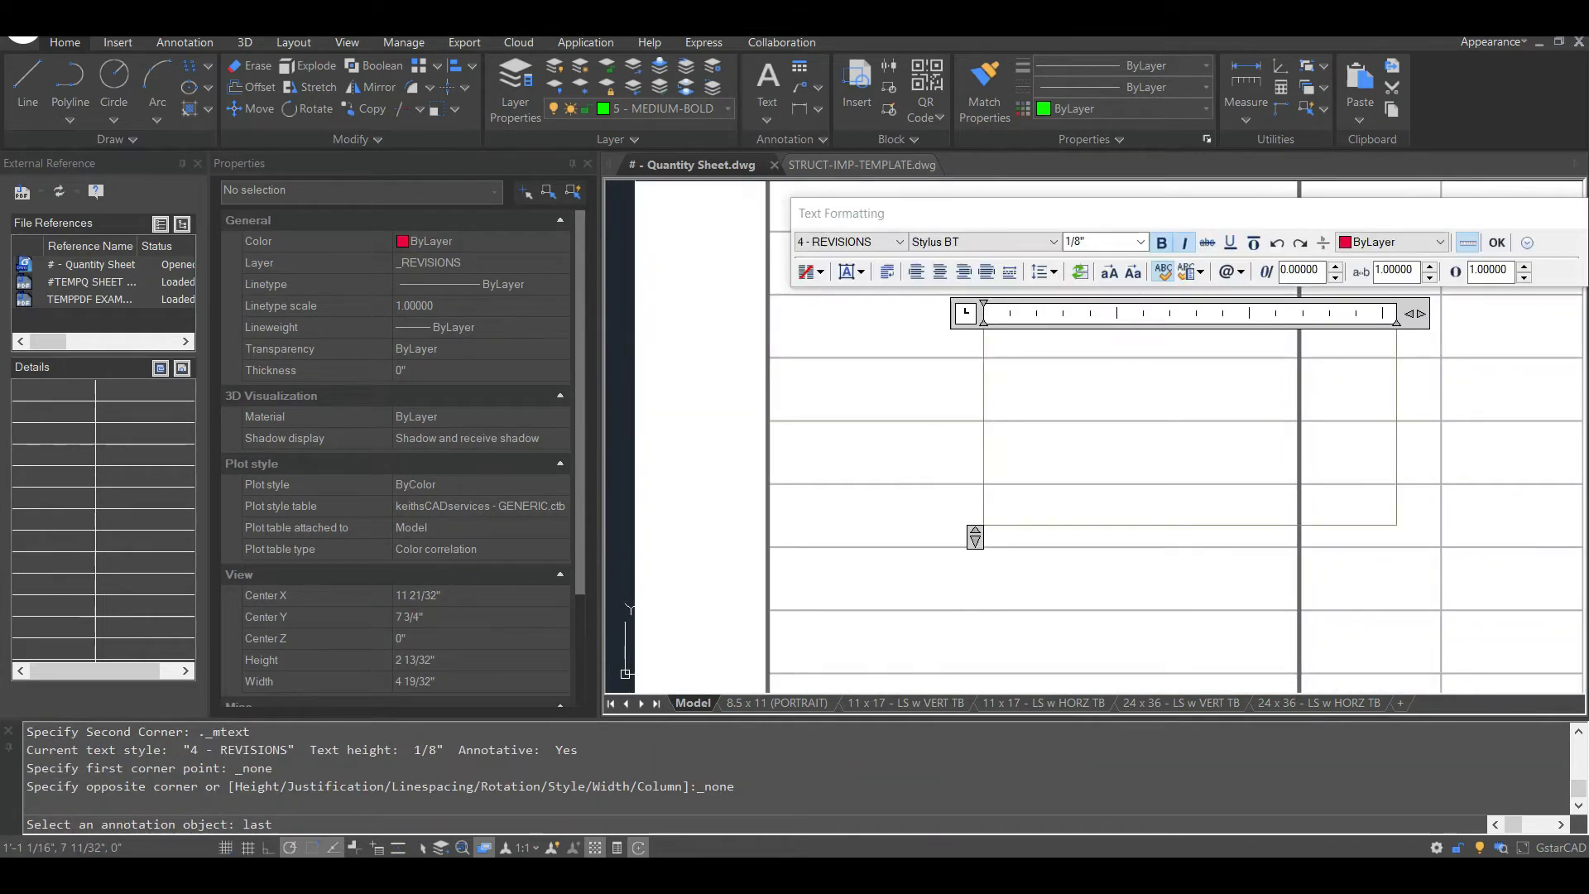
{"action": "type", "text": "MARK-UP"}
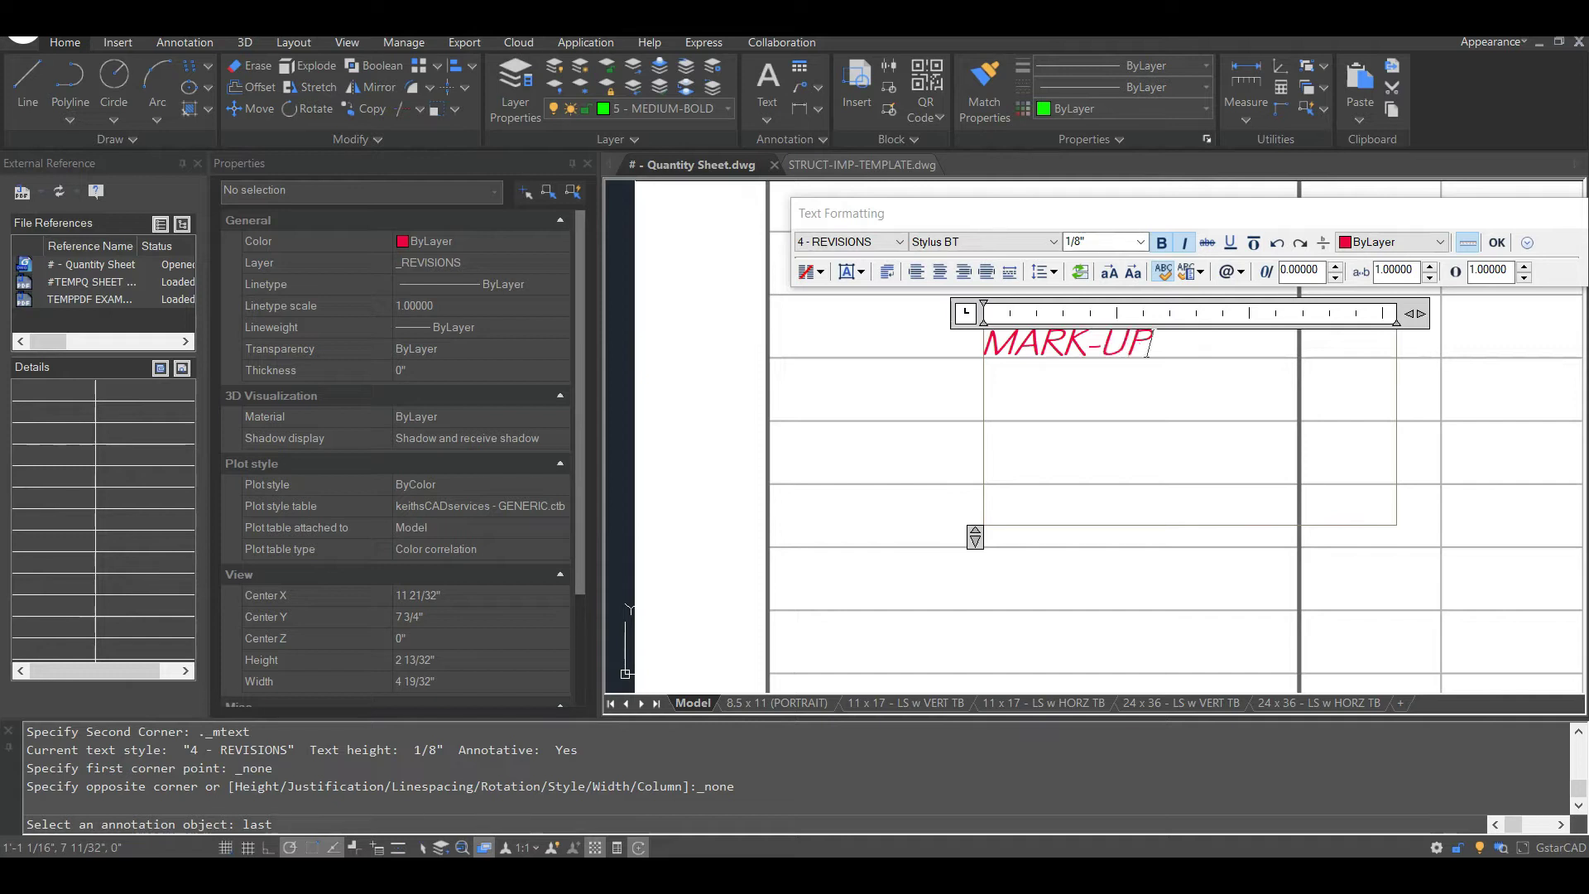
{"action": "left_click", "coordinate": [972, 397]}
Step: Draw a rectangular revision cloud around the MARK-UP note on the _REVISIONS layer
{"action": "middle_click_drag", "start_coordinate": [971, 397], "coordinate": [918, 430]}
{"action": "type", "text": "CC"}
{"action": "key", "text": "Return"}
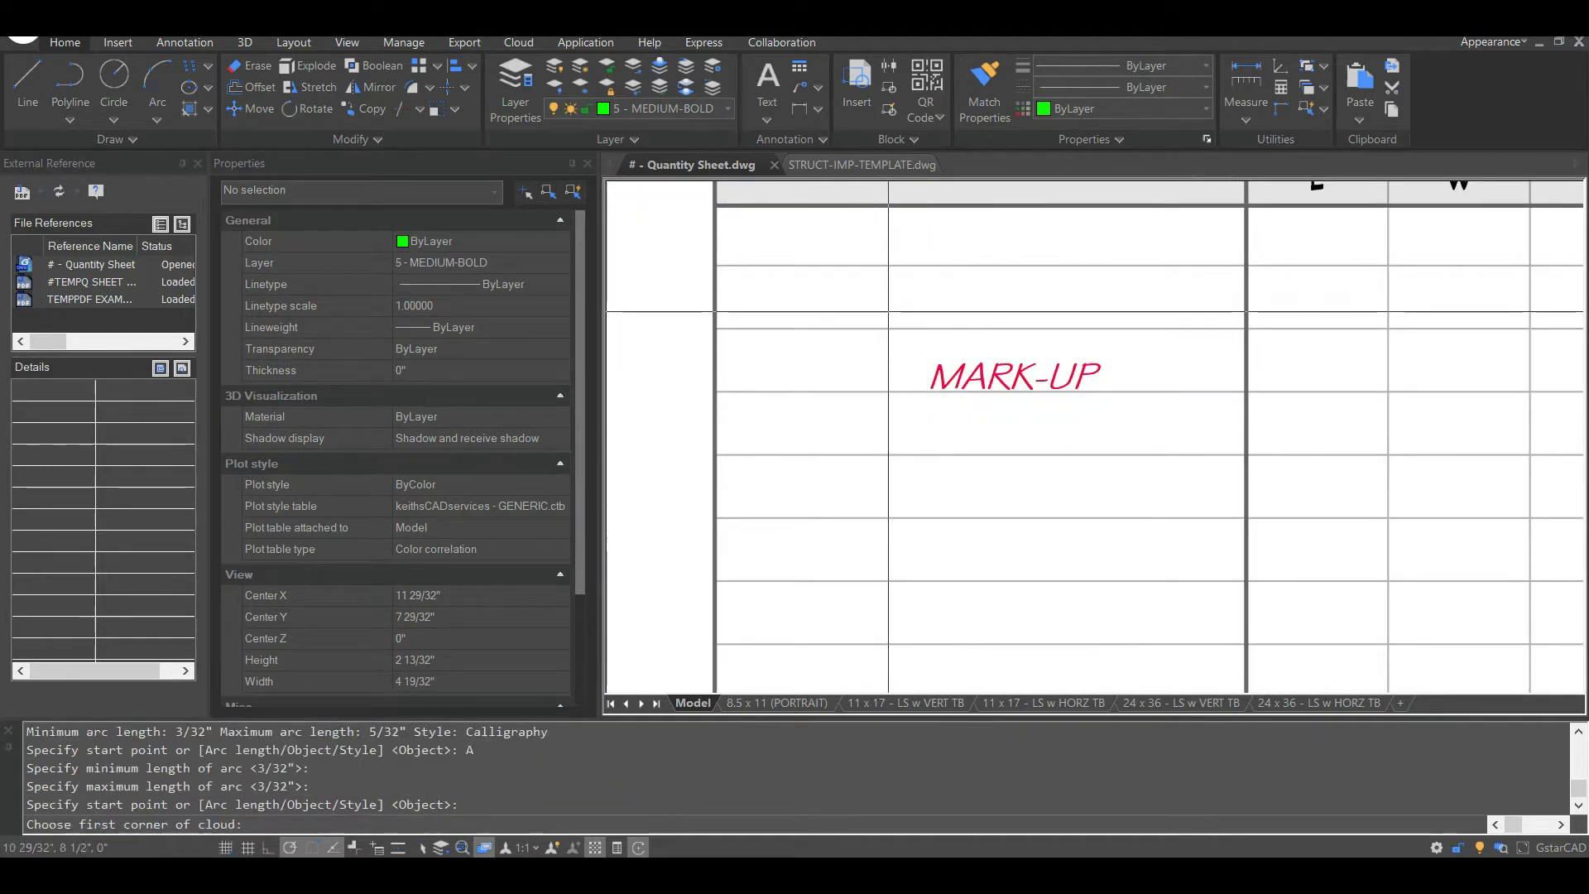
{"action": "scroll", "coordinate": [921, 294], "scroll_direction": "up", "scroll_amount": 2}
{"action": "left_click", "coordinate": [846, 308]}
{"action": "left_click", "coordinate": [1281, 532]}
{"action": "scroll", "coordinate": [978, 402], "scroll_direction": "down", "scroll_amount": 3}
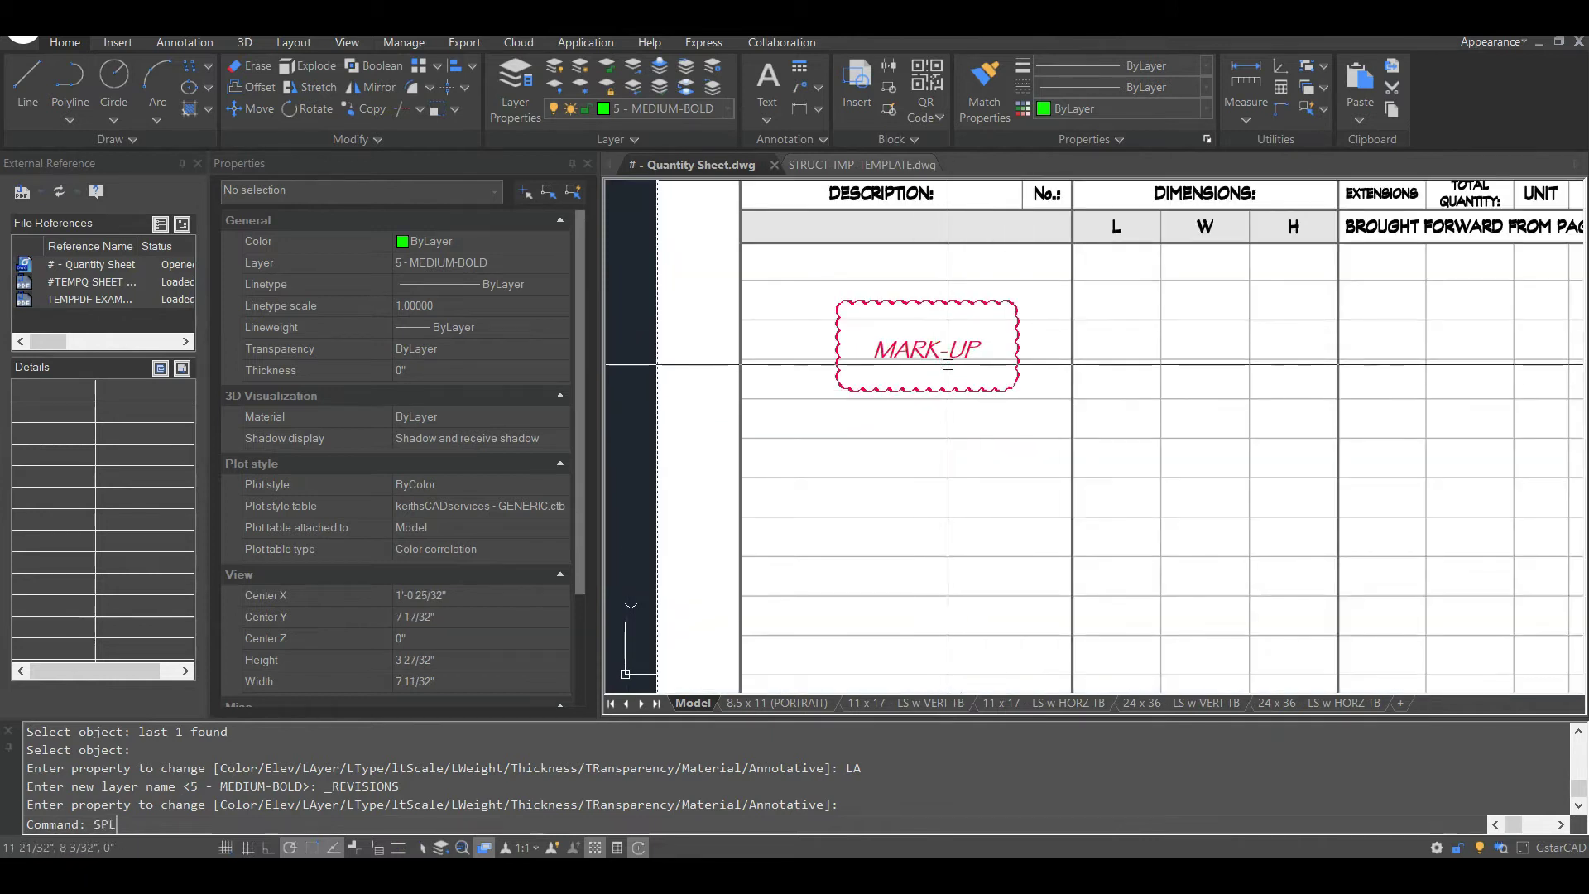
Step: Try to draw a wavy four-point spline from the revision cloud's edge across the dimensions columns
{"action": "key", "text": "Return"}
{"action": "left_click", "coordinate": [1017, 374]}
{"action": "left_click", "coordinate": [1053, 472]}
{"action": "left_click", "coordinate": [1244, 359]}
{"action": "left_click", "coordinate": [1319, 452]}
{"action": "key", "text": "Return"}
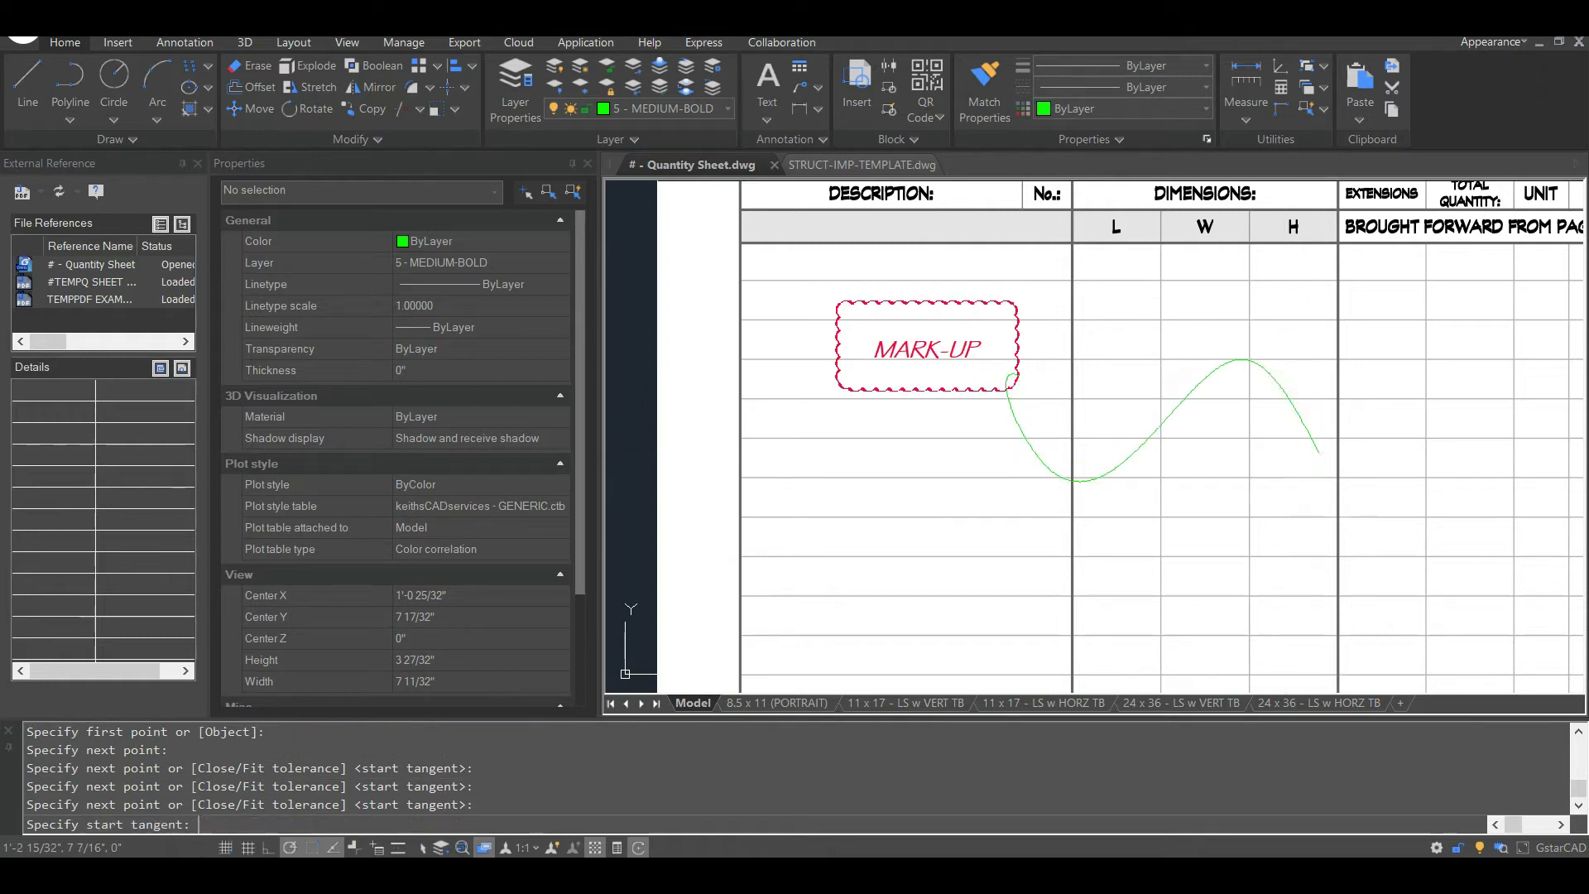
{"action": "key", "text": "Return"}
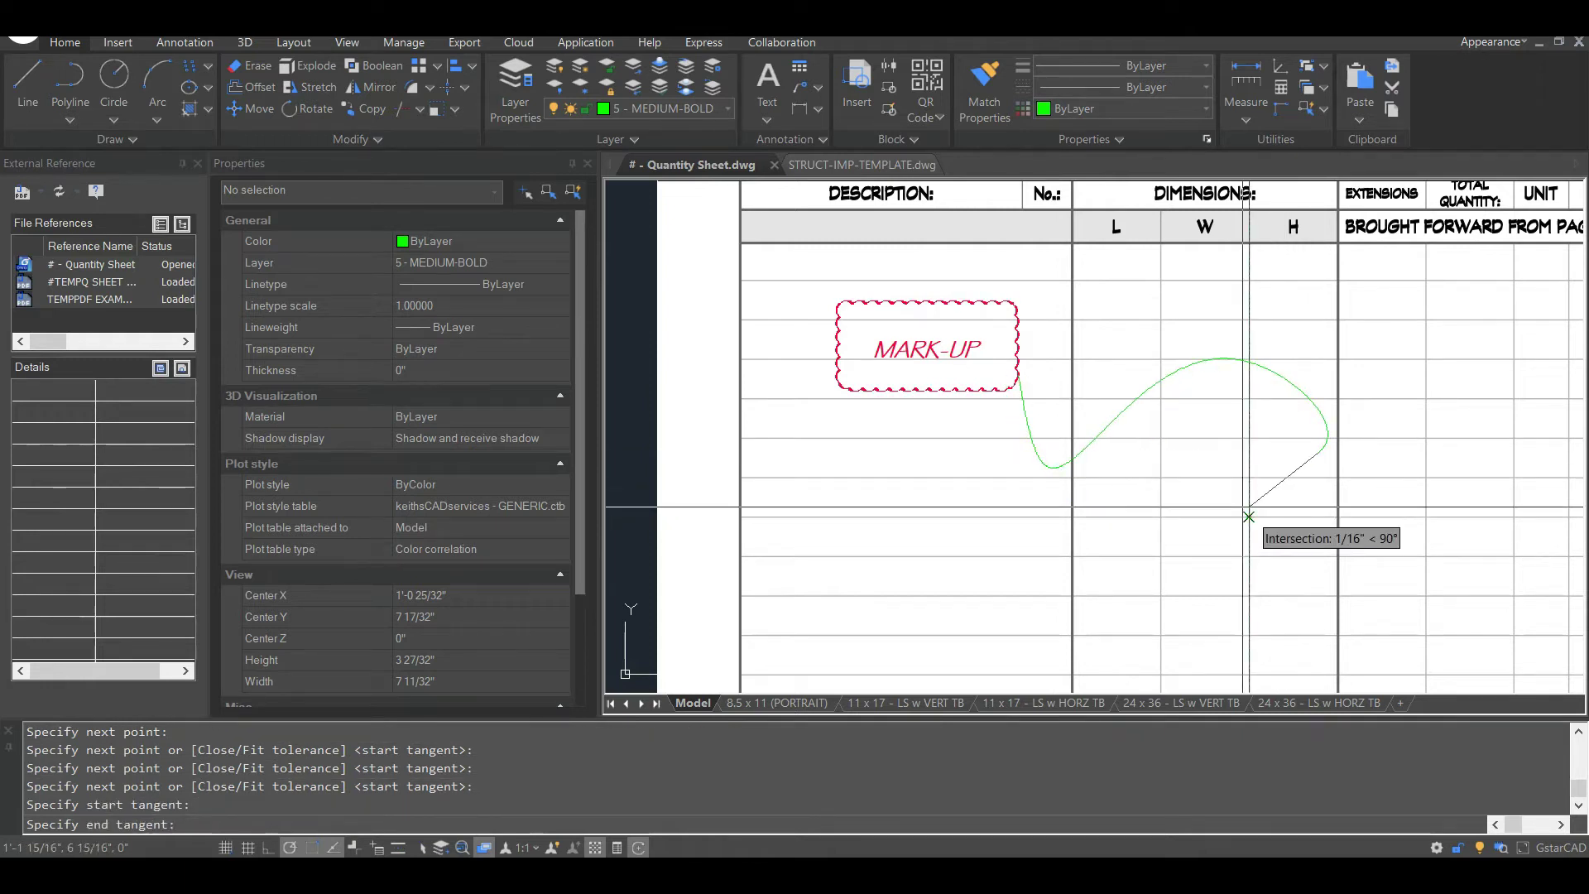
{"action": "type", "text": "MA"}
{"action": "key", "text": "Return"}
{"action": "key", "text": "Escape"}
{"action": "key", "text": "Escape"}
{"action": "type", "text": "MA"}
{"action": "key", "text": "Return"}
{"action": "left_click", "coordinate": [1011, 385]}
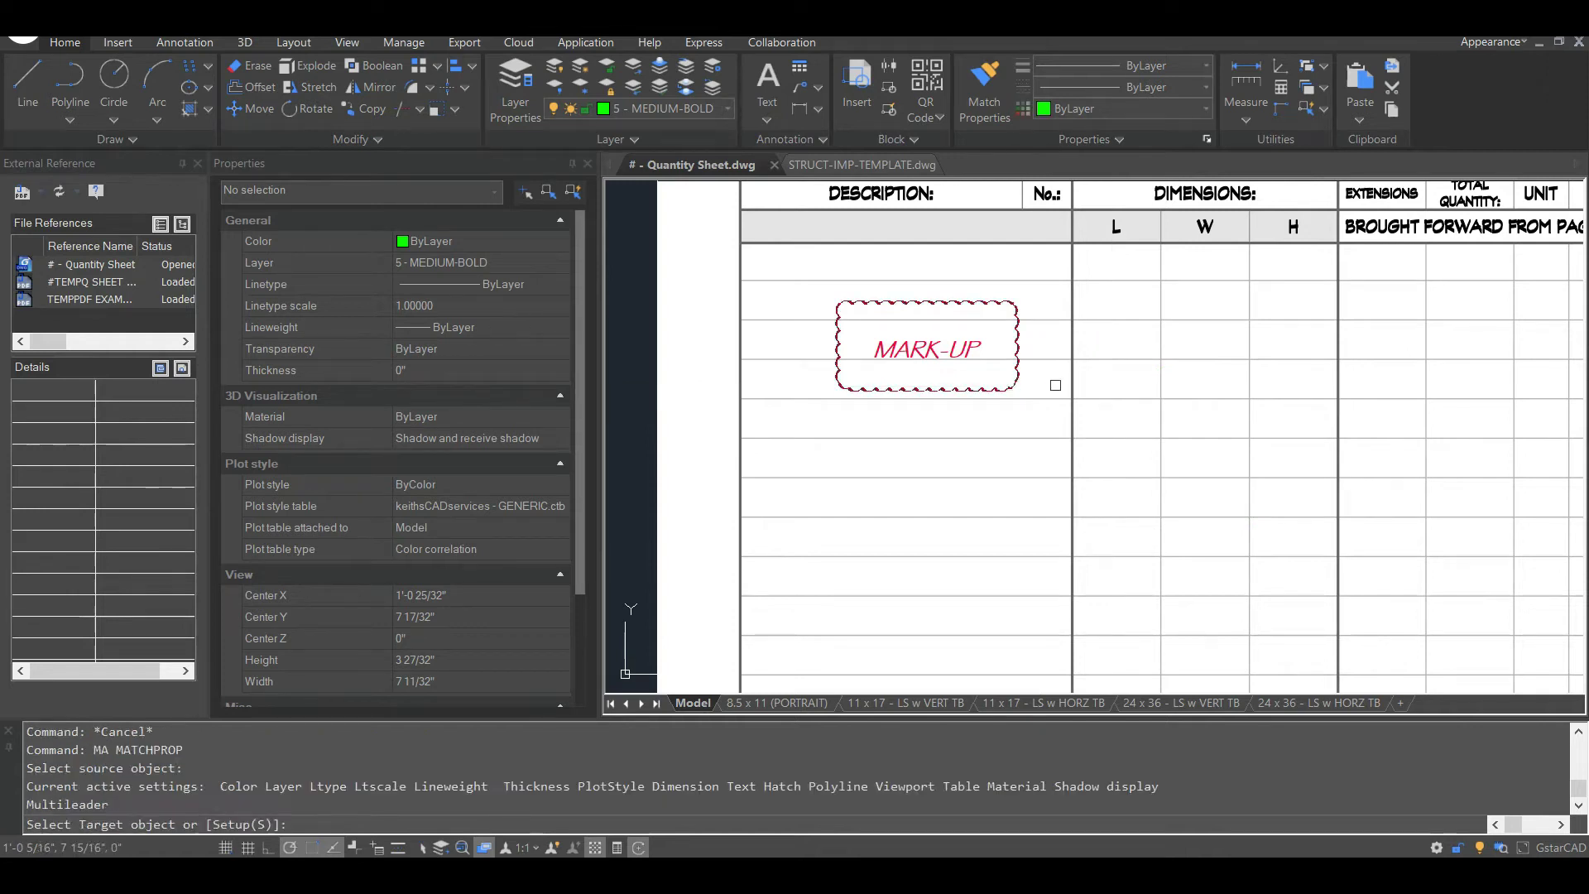
{"action": "key", "text": "Return"}
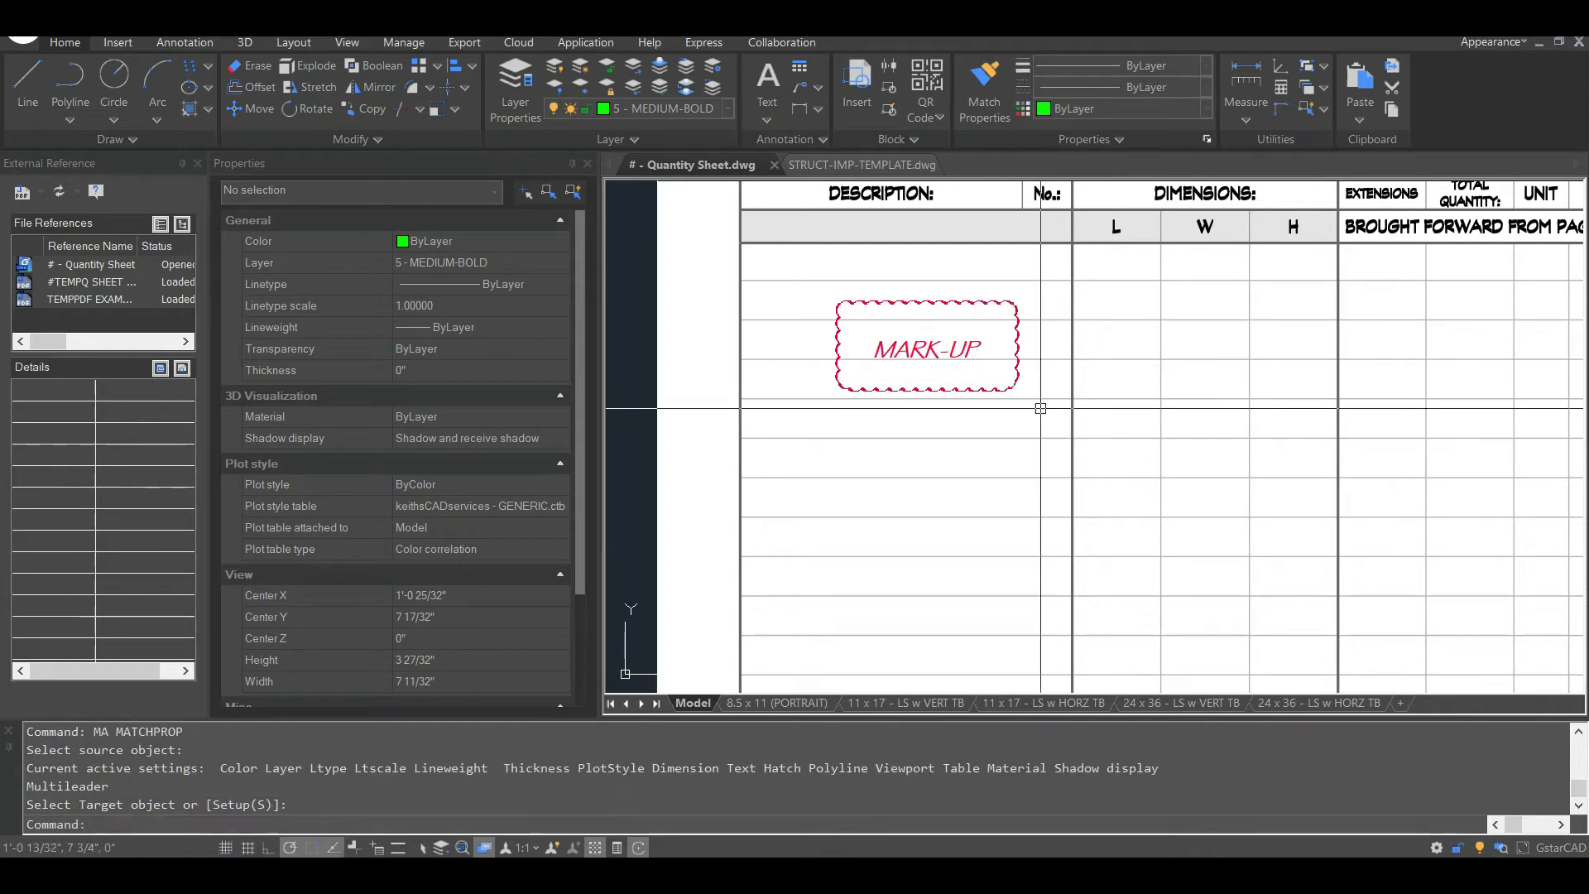
{"action": "key", "text": "ctrl+z"}
Step: Copy the MARK-UP note and its revision cloud together to three overlapping spots over the PDF underlay's dimensions columns
{"action": "left_click", "coordinate": [1040, 362]}
{"action": "left_click", "coordinate": [1016, 363]}
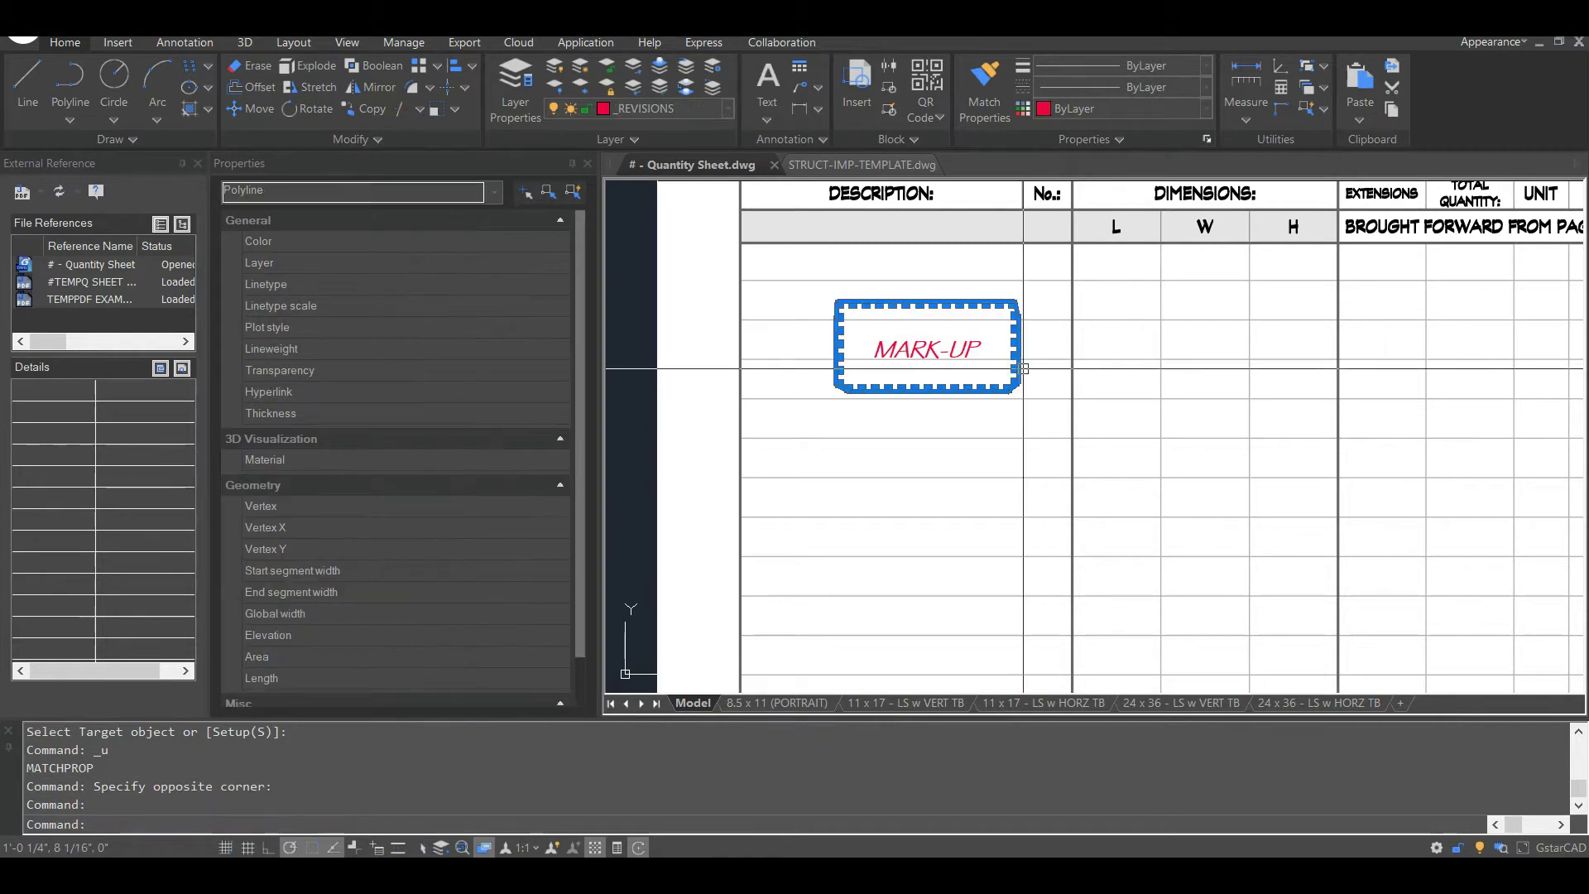
{"action": "left_click", "coordinate": [948, 354]}
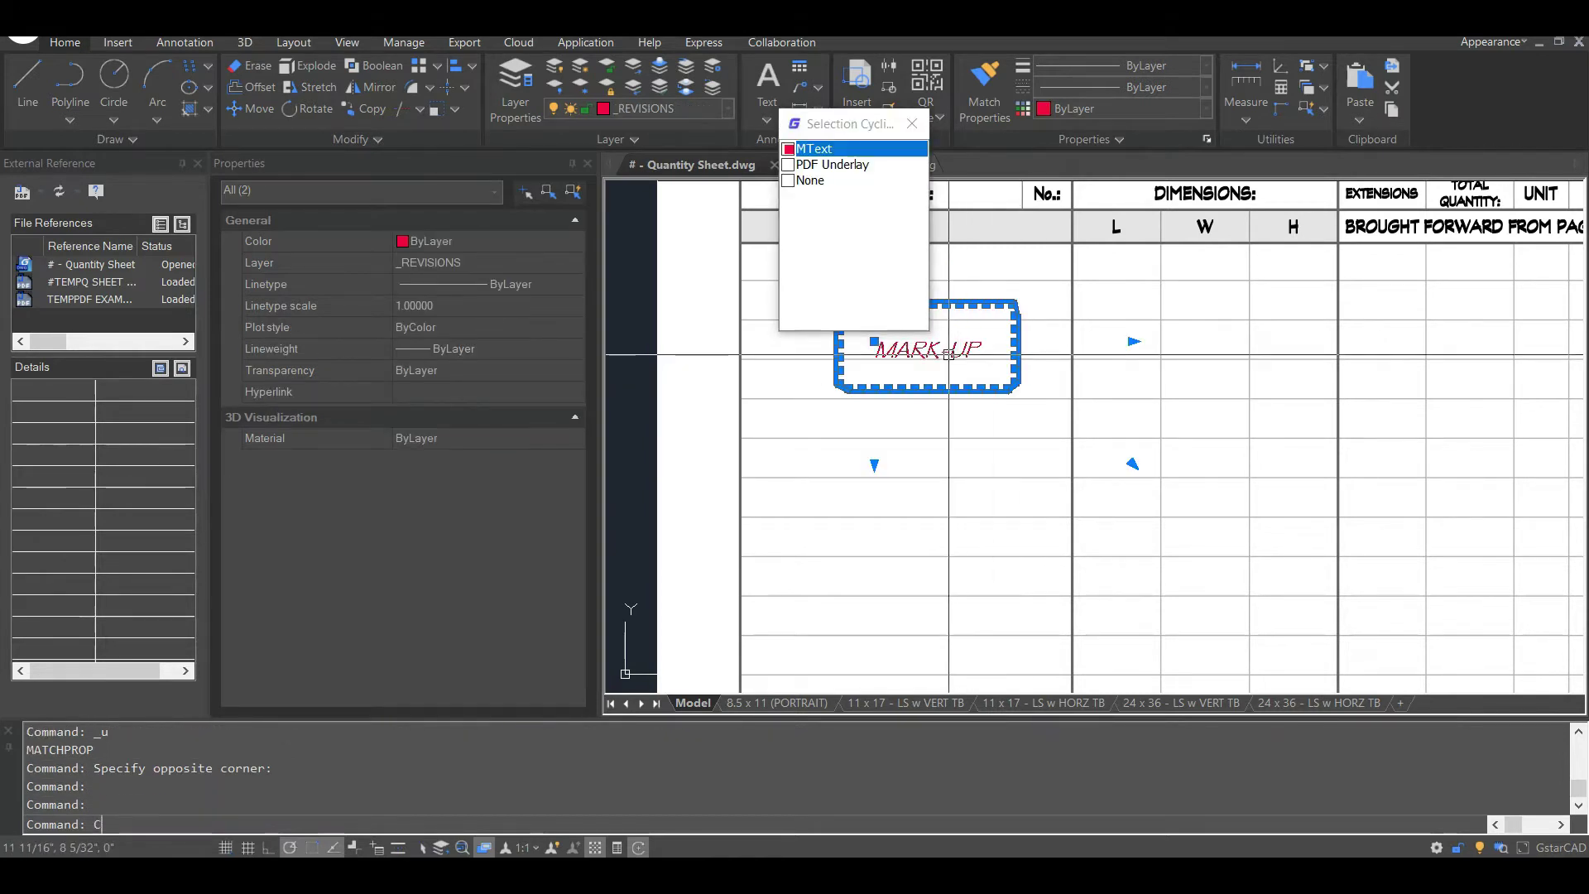
{"action": "key", "text": "Return"}
{"action": "left_click", "coordinate": [948, 354]}
{"action": "scroll", "coordinate": [928, 424], "scroll_direction": "down", "scroll_amount": 4}
{"action": "left_click", "coordinate": [1017, 475]}
{"action": "left_click", "coordinate": [1047, 429]}
{"action": "left_click", "coordinate": [1048, 460]}
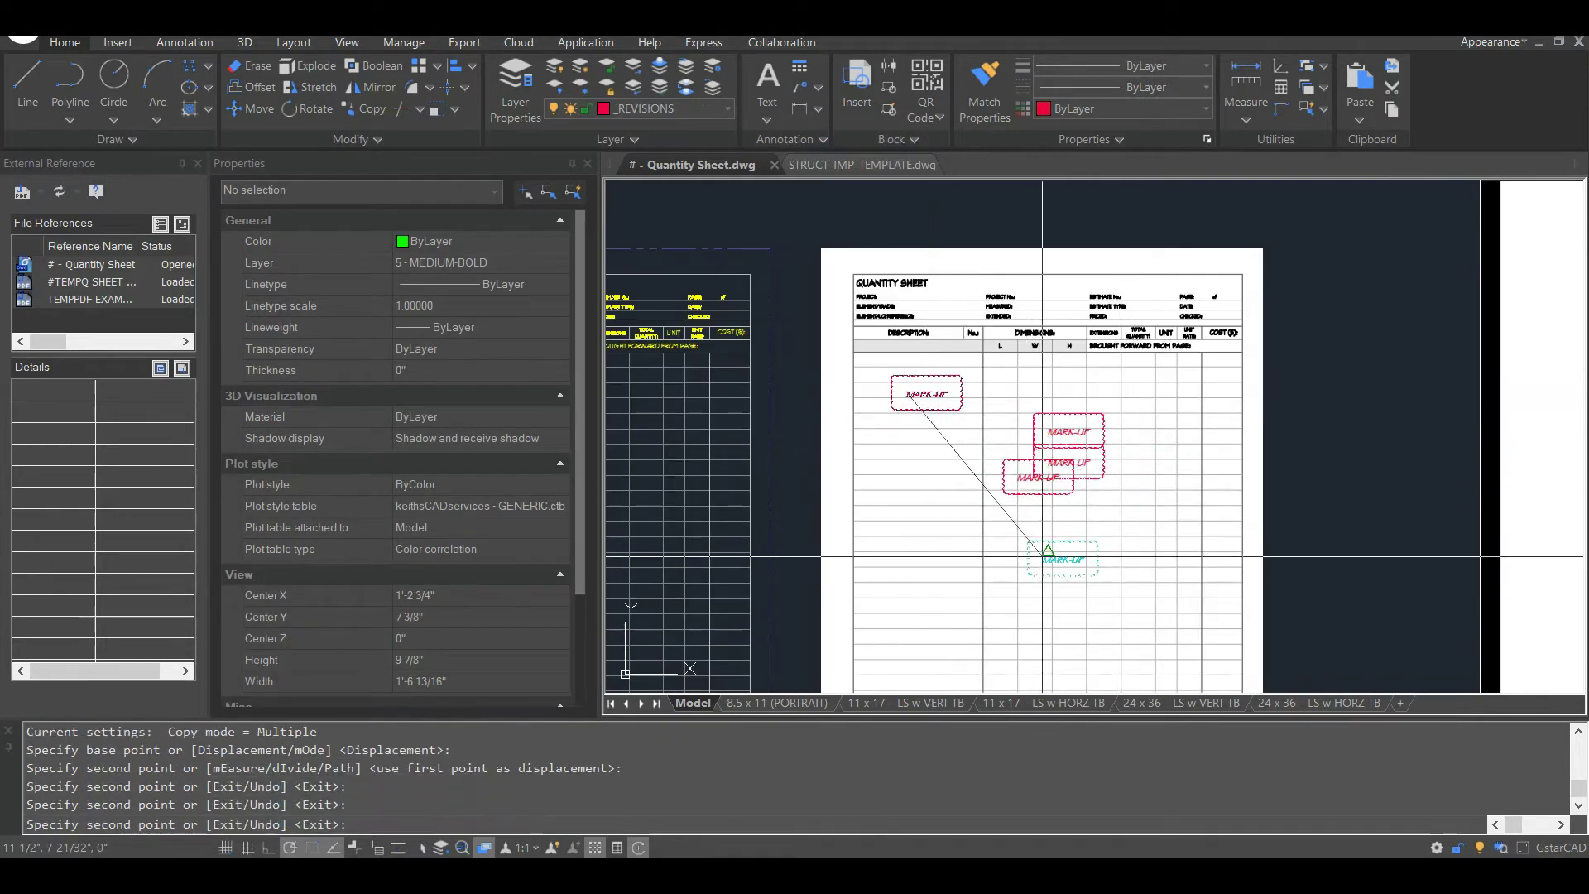
{"action": "key", "text": "Escape"}
Step: Preview a plot of the marked-up quantity sheet PDF, with the plot window set to its corners, and cancel the plot
{"action": "scroll", "coordinate": [952, 434], "scroll_direction": "down", "scroll_amount": 4}
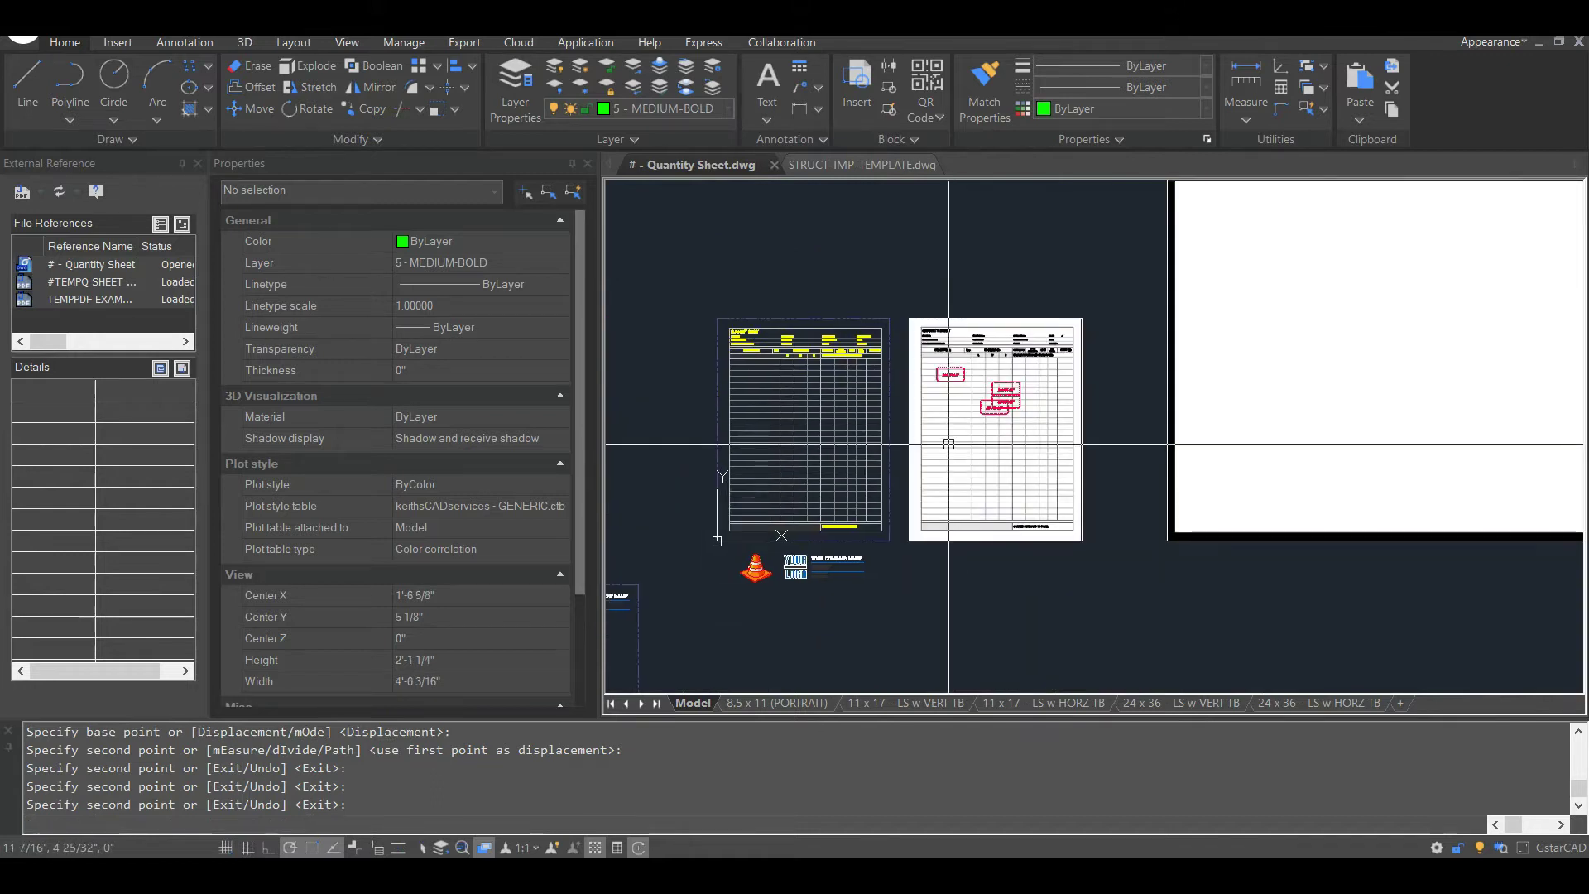
{"action": "key", "text": "ctrl+p"}
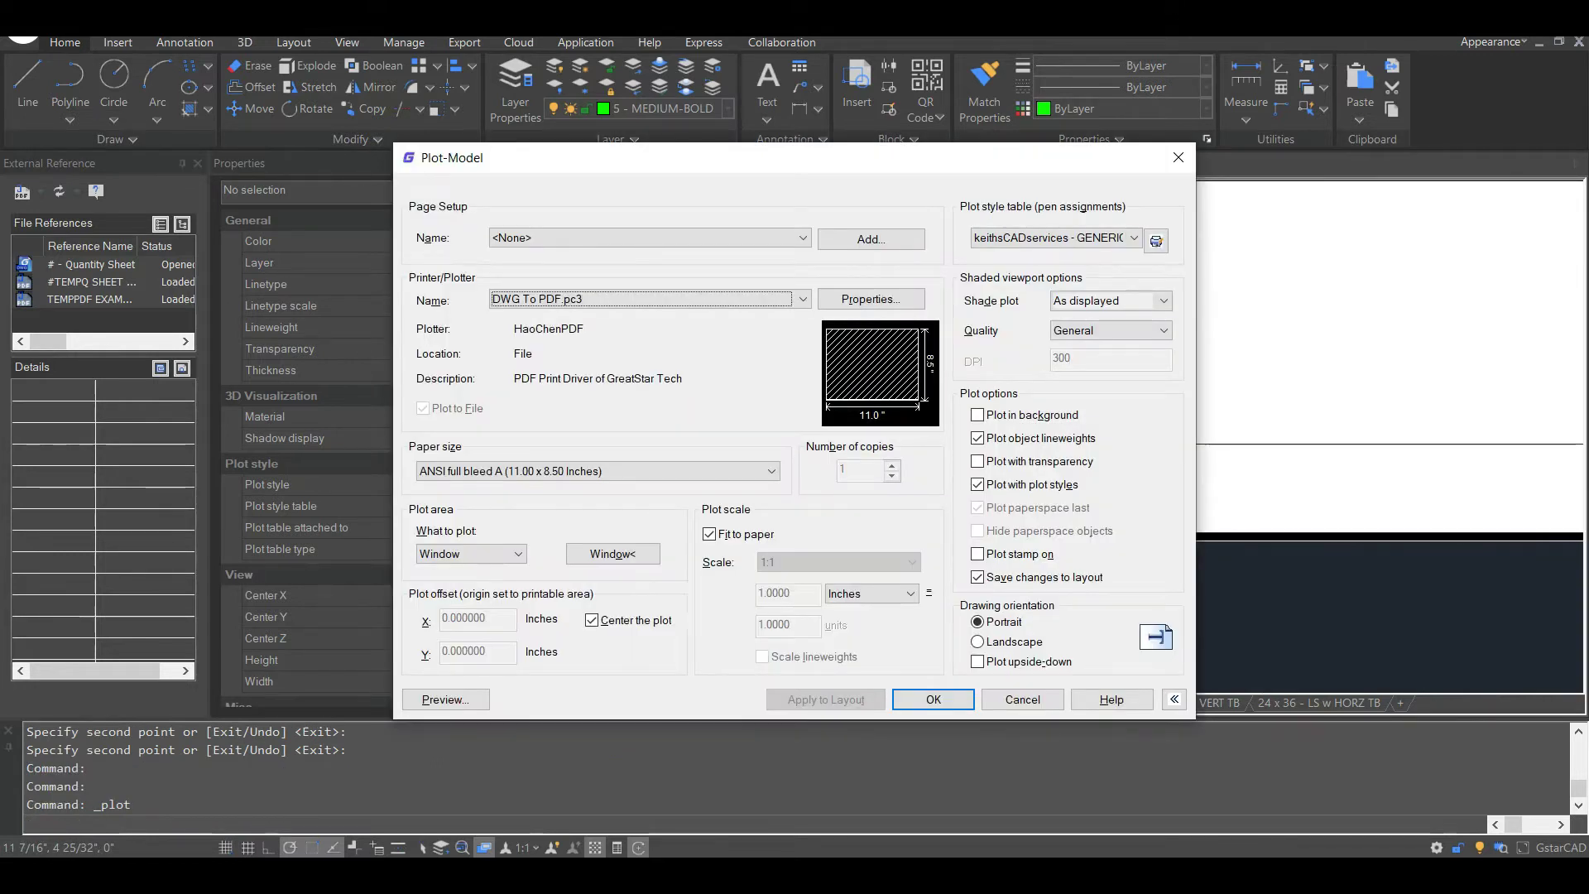
{"action": "left_click", "coordinate": [612, 553]}
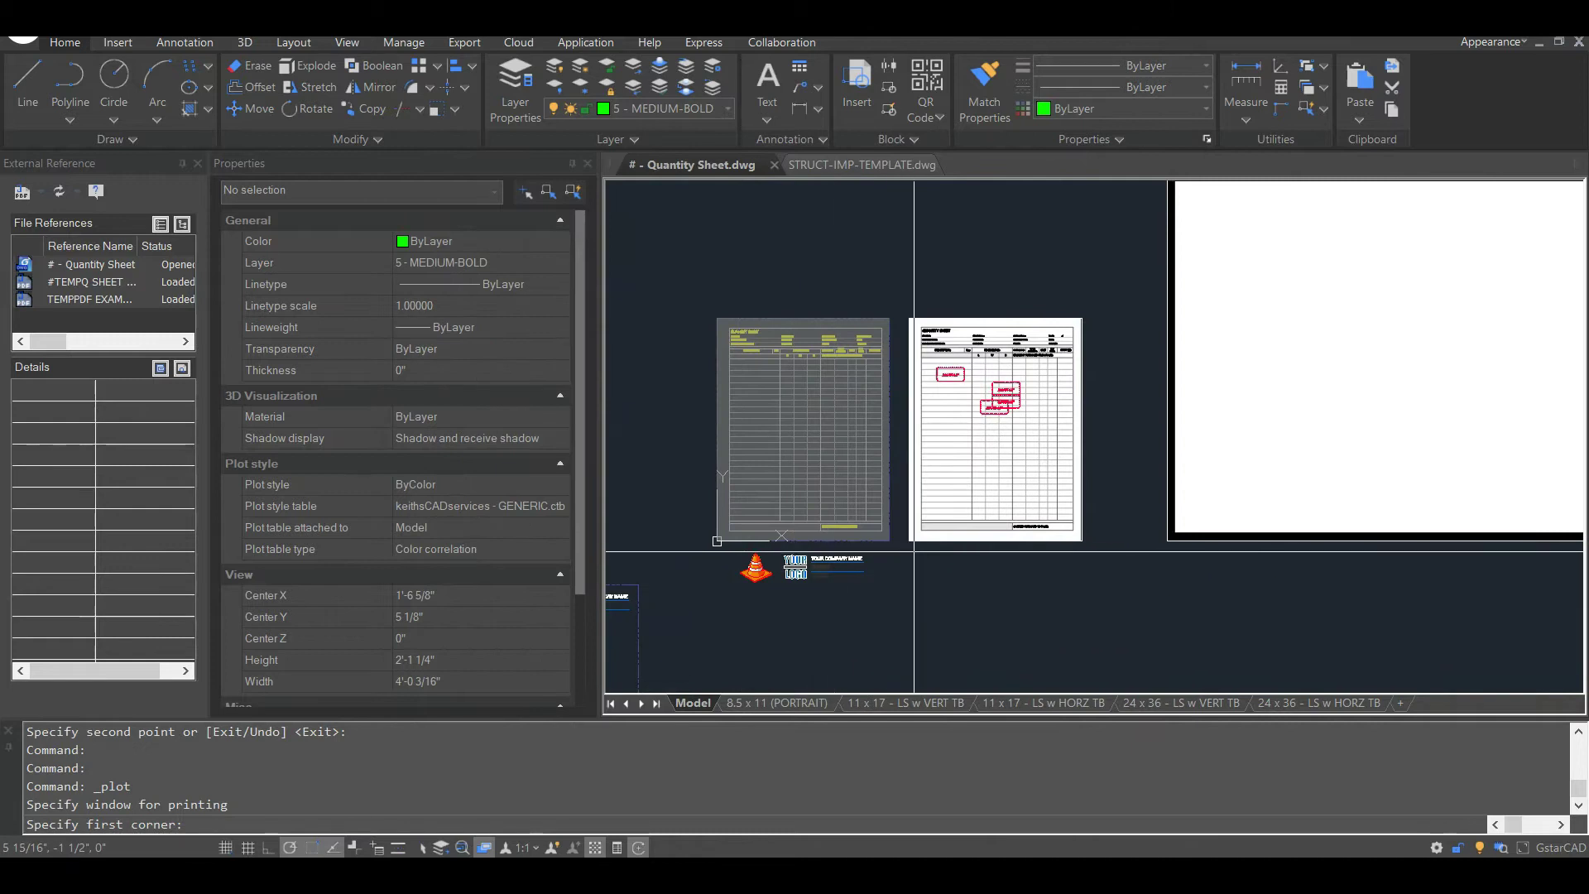
{"action": "left_click", "coordinate": [909, 541]}
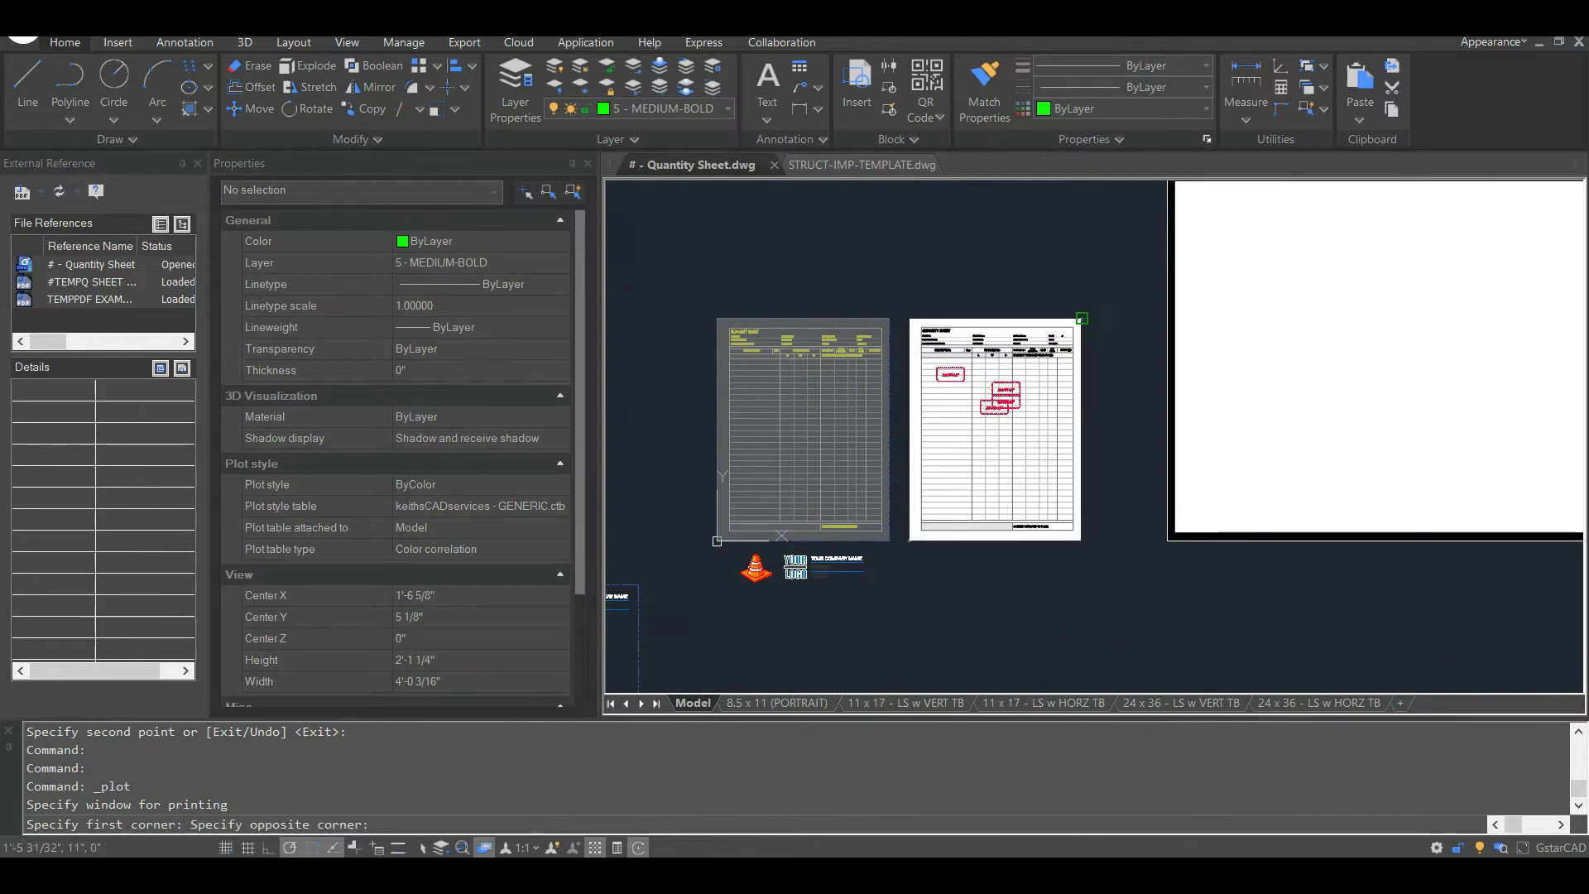
{"action": "left_click", "coordinate": [1085, 310]}
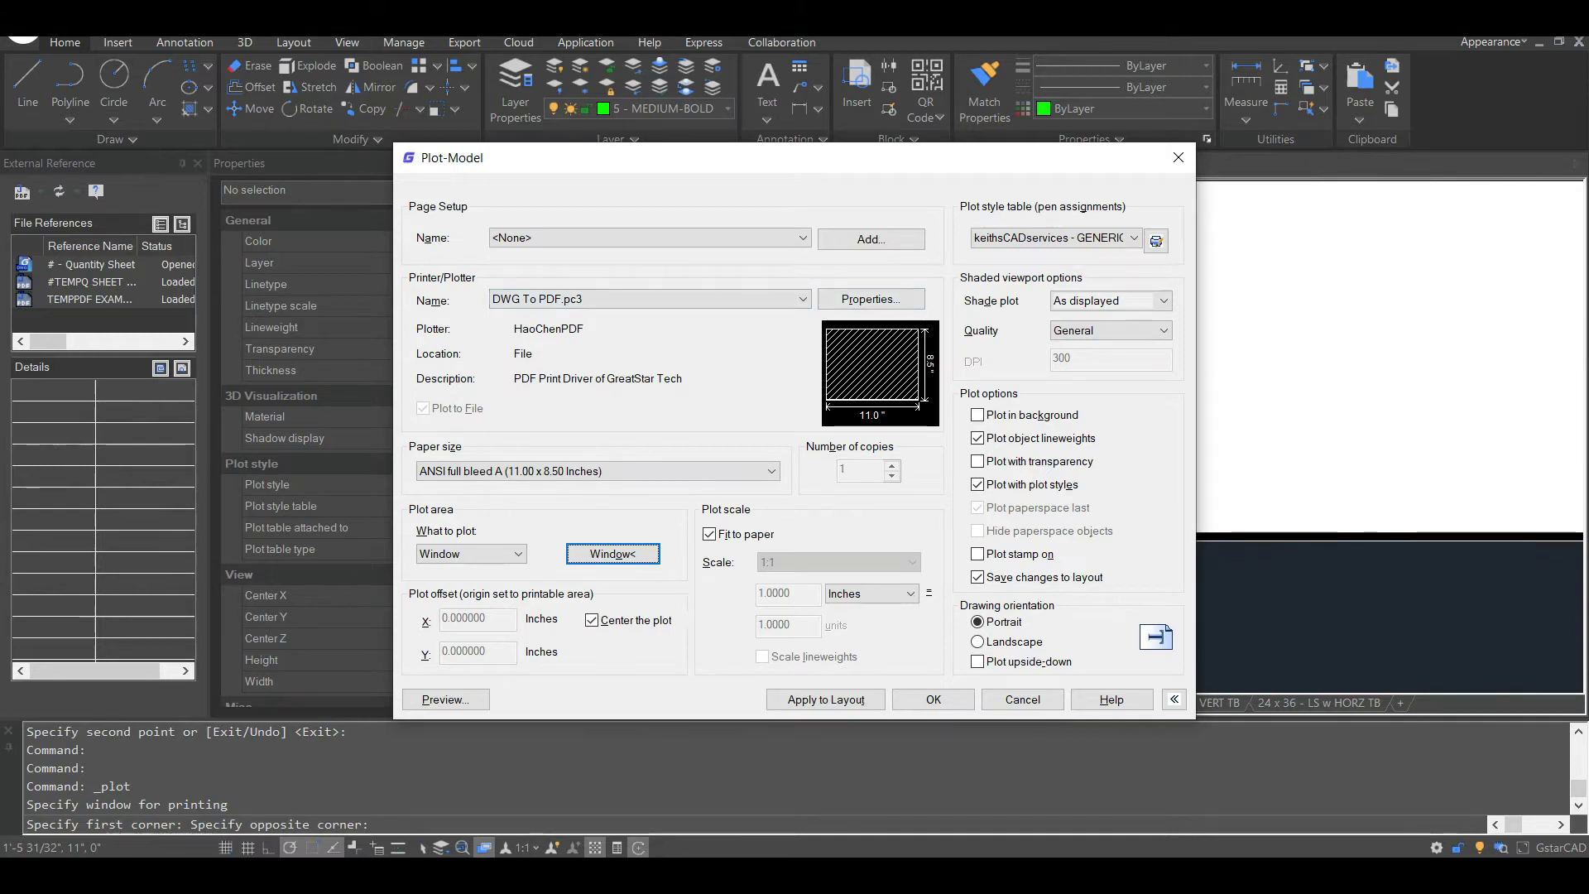
{"action": "left_click", "coordinate": [451, 699]}
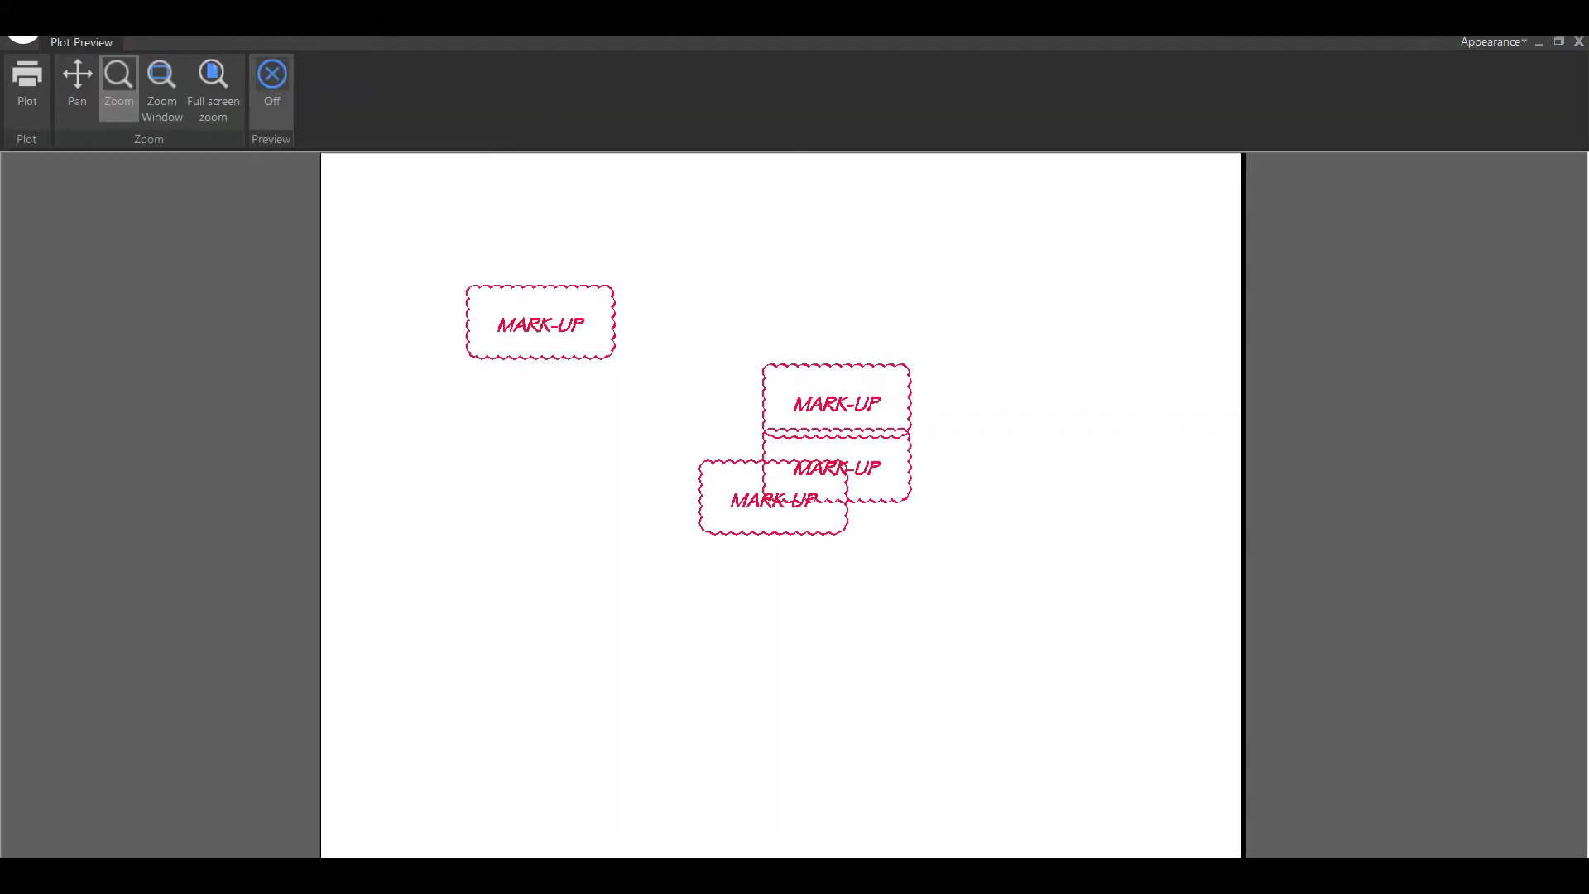
{"action": "middle_click_drag", "start_coordinate": [786, 397], "coordinate": [777, 586]}
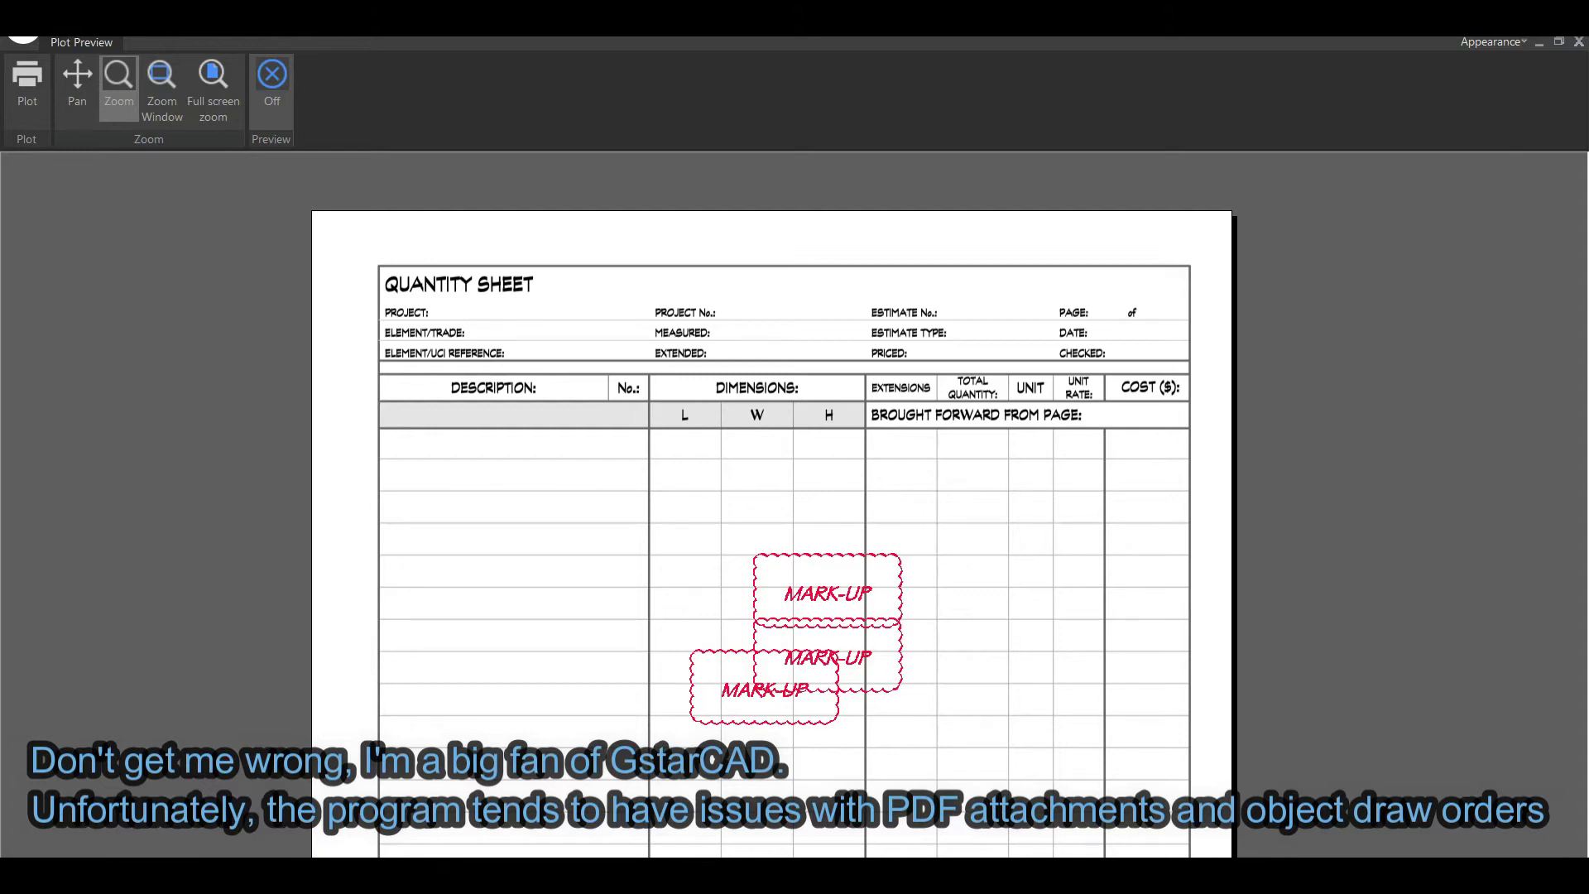
{"action": "key", "text": "Escape"}
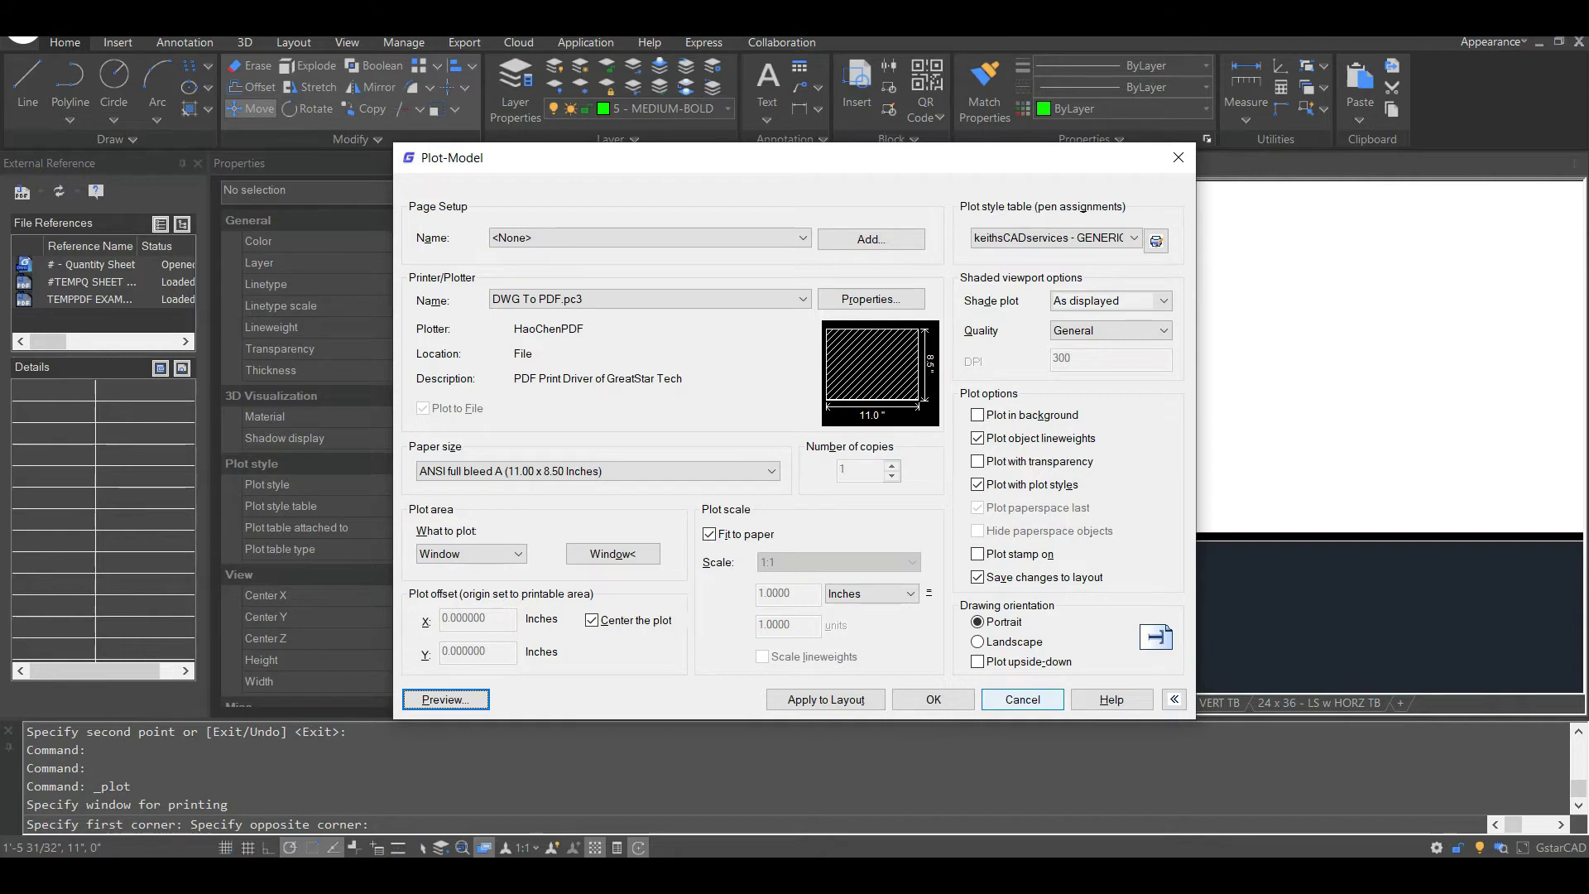
{"action": "left_click", "coordinate": [1021, 699]}
Step: Erase all the MARK-UP notes and revision clouds from the quantity sheet PDF underlay
{"action": "scroll", "coordinate": [945, 434], "scroll_direction": "up", "scroll_amount": 4}
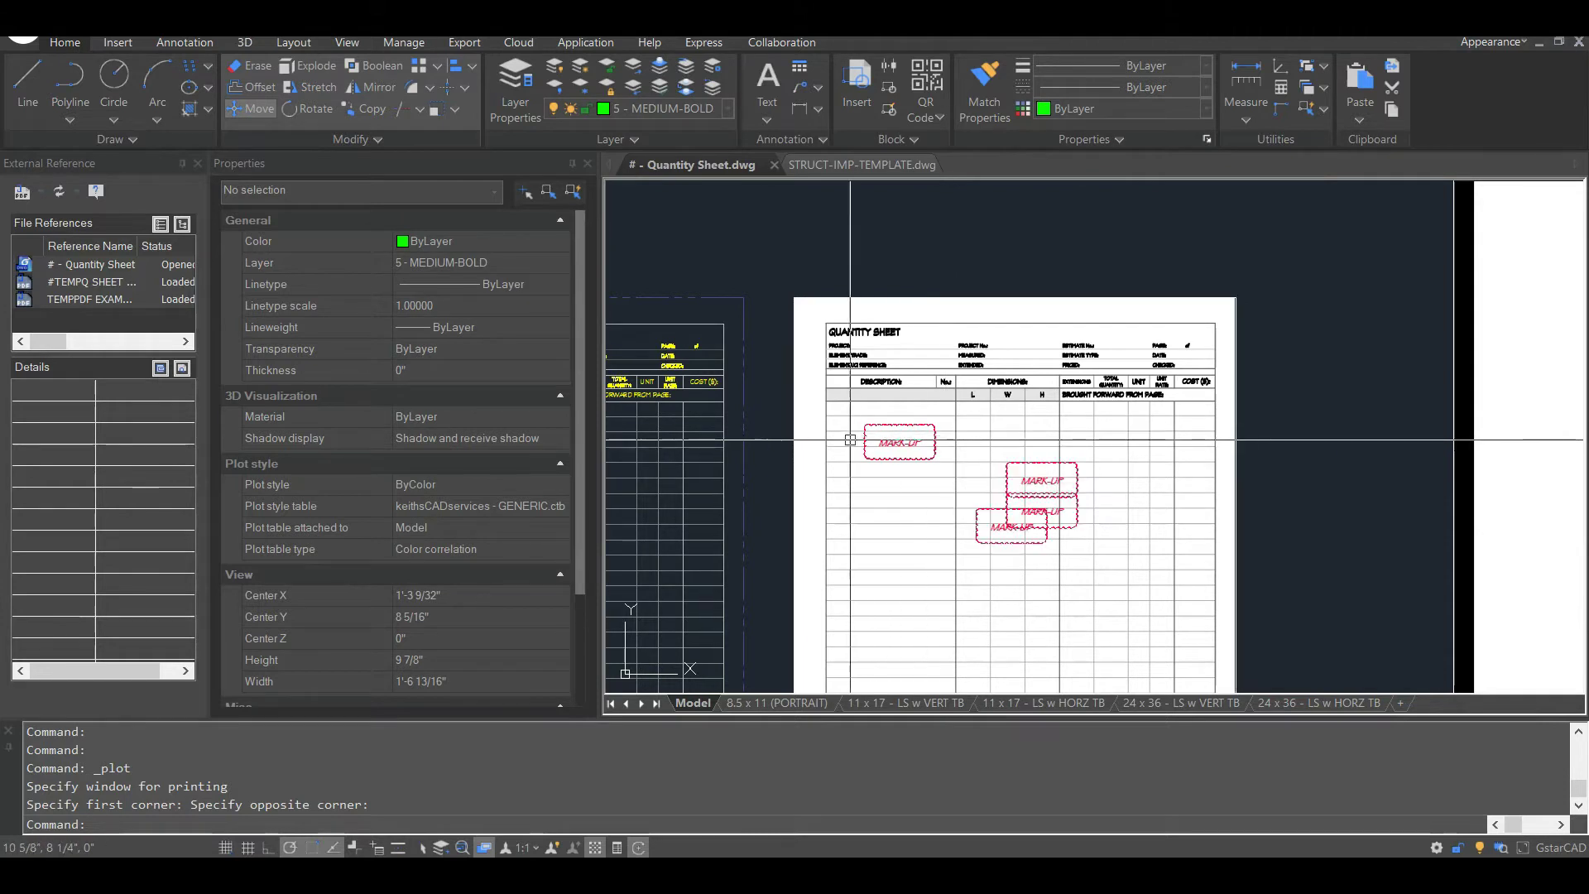
{"action": "left_click", "coordinate": [781, 413]}
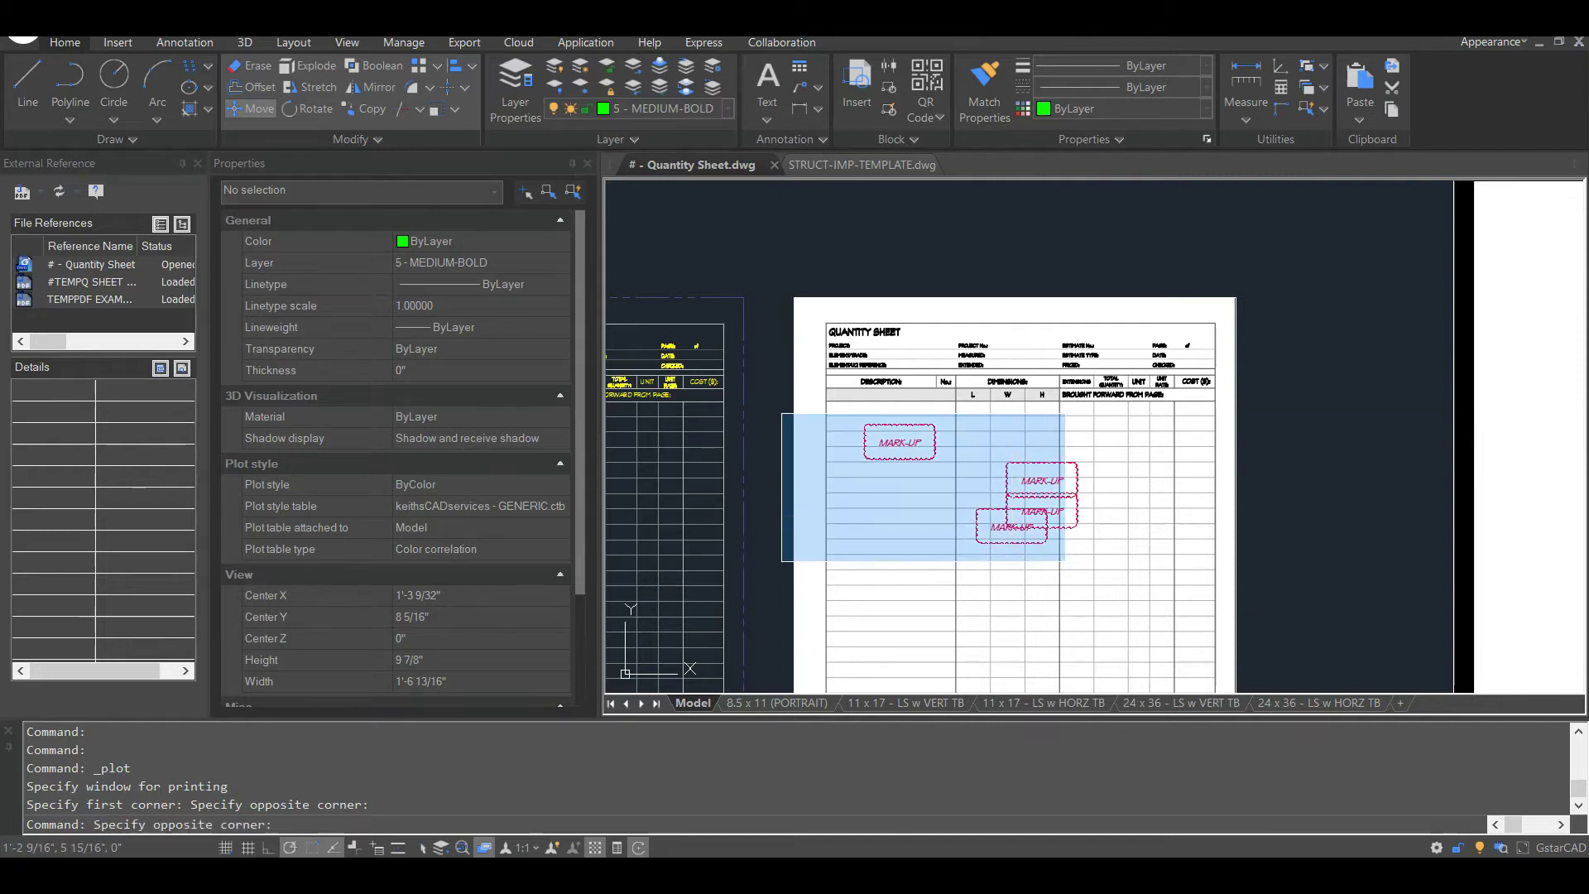
{"action": "left_click", "coordinate": [1086, 564]}
{"action": "type", "text": "e"}
{"action": "key", "text": "Return"}
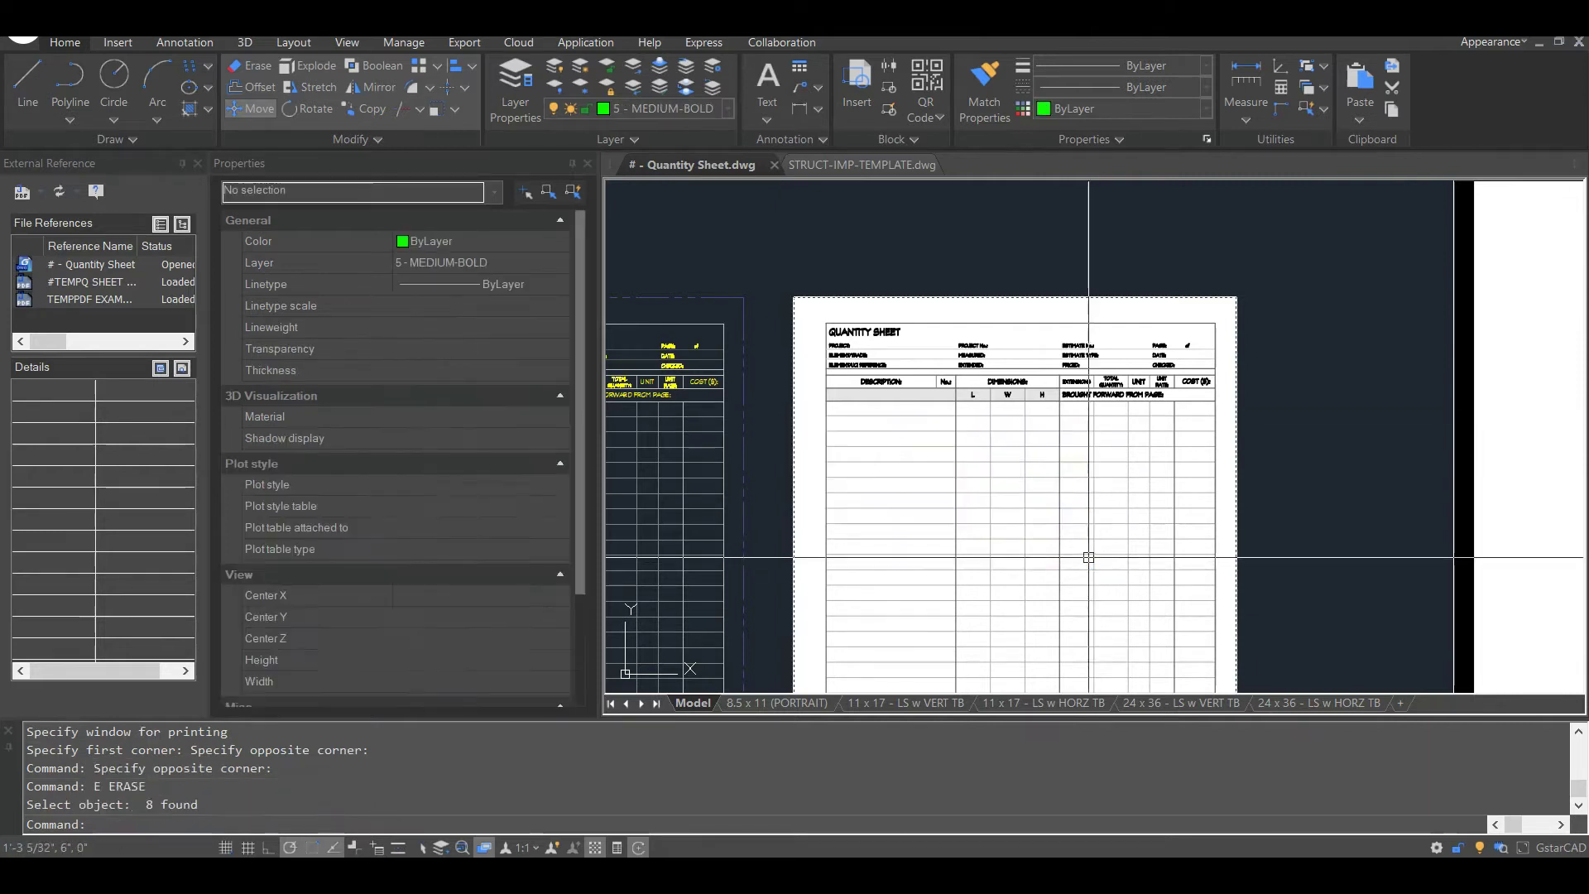
Step: Copy the view extents rectangle around the sheet with the company logo to the empty area above the quantity sheets
{"action": "scroll", "coordinate": [1086, 564], "scroll_direction": "down", "scroll_amount": 4}
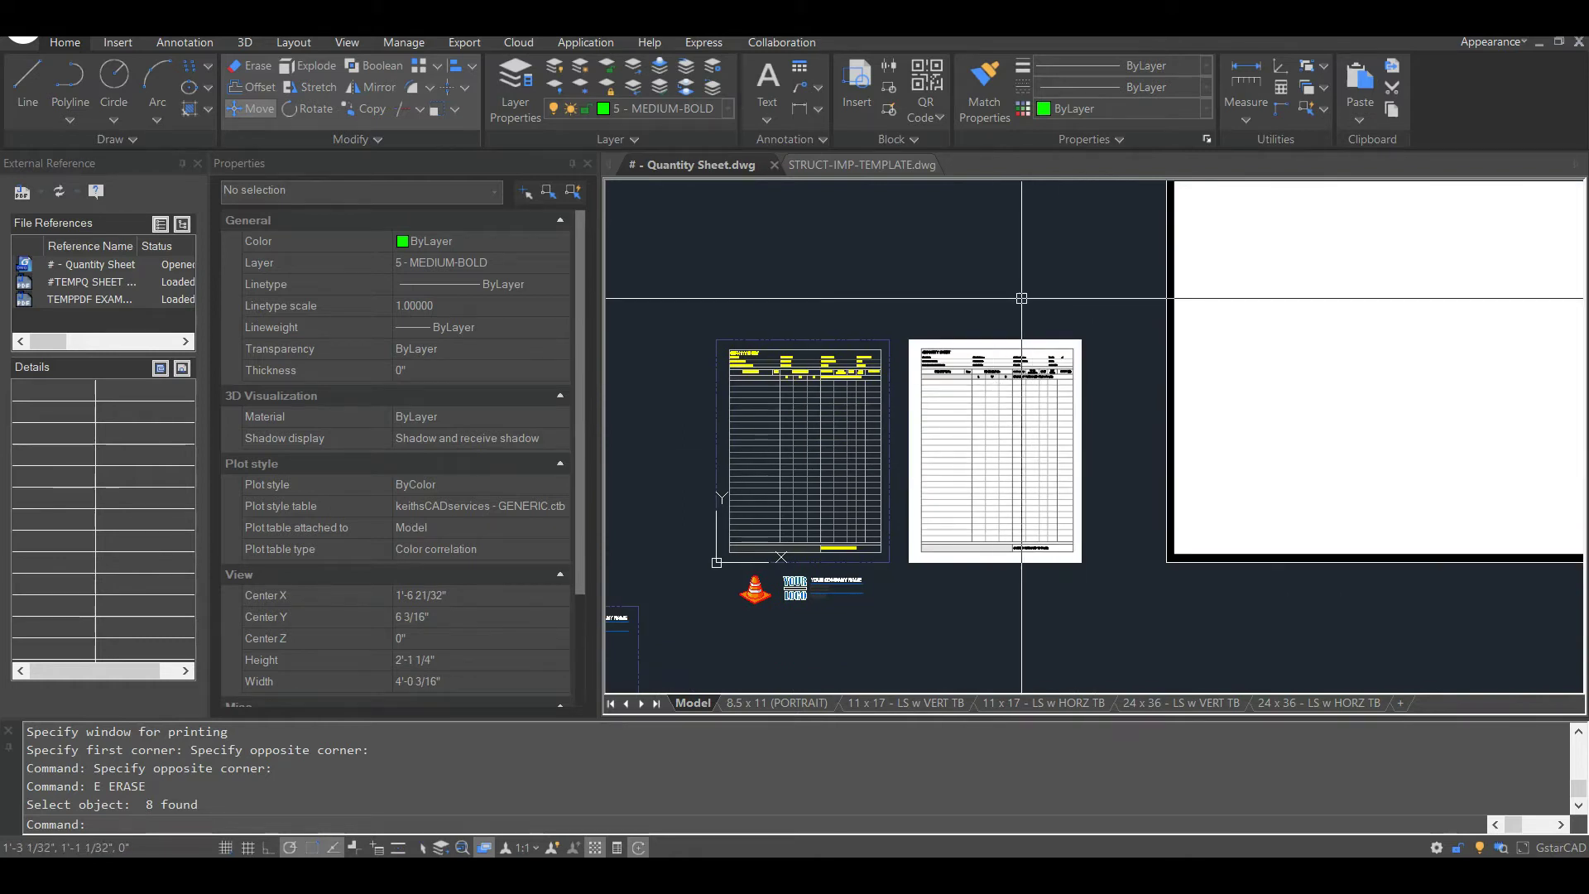
{"action": "scroll", "coordinate": [1026, 289], "scroll_direction": "down", "scroll_amount": 3}
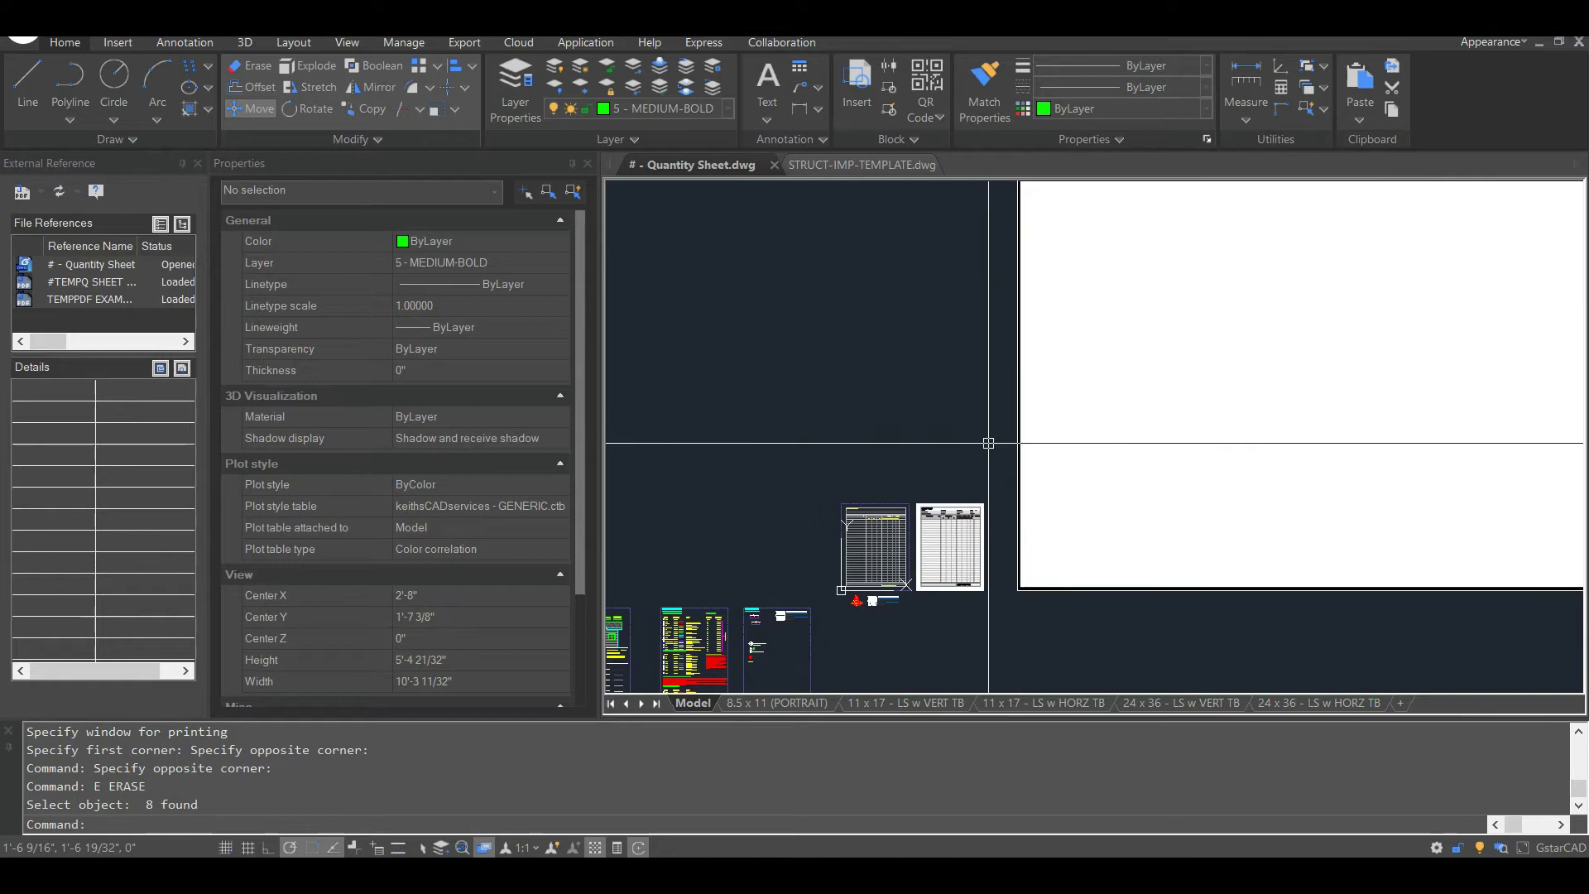
{"action": "middle_click_drag", "start_coordinate": [817, 626], "coordinate": [861, 506]}
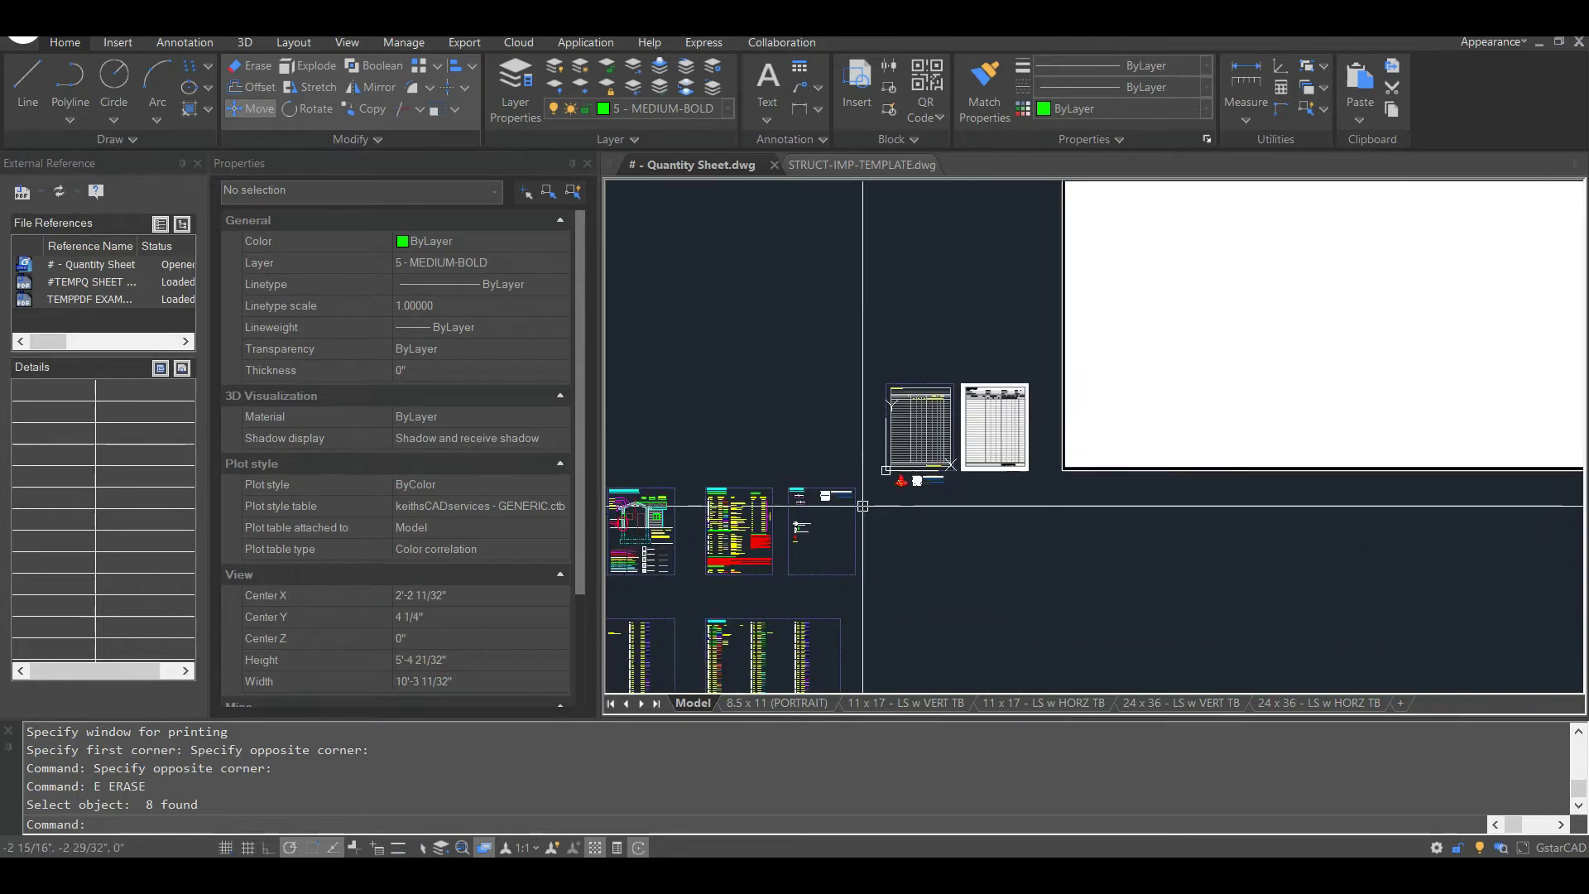
{"action": "left_click", "coordinate": [855, 549]}
{"action": "type", "text": "c"}
{"action": "key", "text": "Return"}
{"action": "left_click", "coordinate": [856, 574]}
{"action": "scroll", "coordinate": [934, 468], "scroll_direction": "up", "scroll_amount": 3}
{"action": "left_click", "coordinate": [933, 468]}
{"action": "key", "text": "Return"}
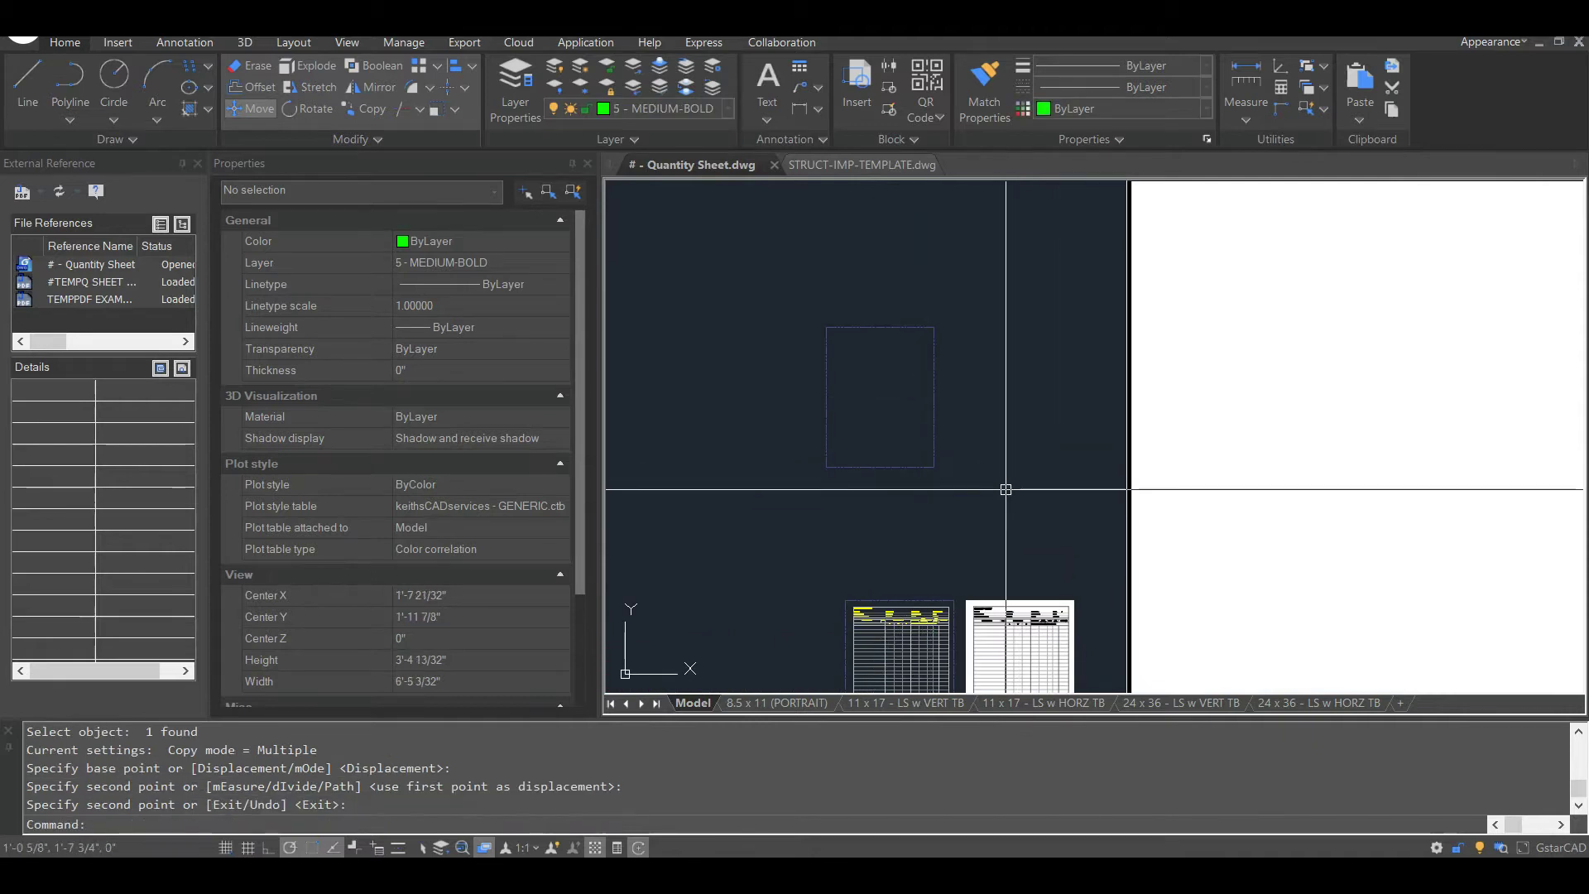
Step: Measure the copied view extents rectangle diagonally between two opposite corners
{"action": "type", "text": "d"}
{"action": "key", "text": "Return"}
{"action": "left_click", "coordinate": [933, 467]}
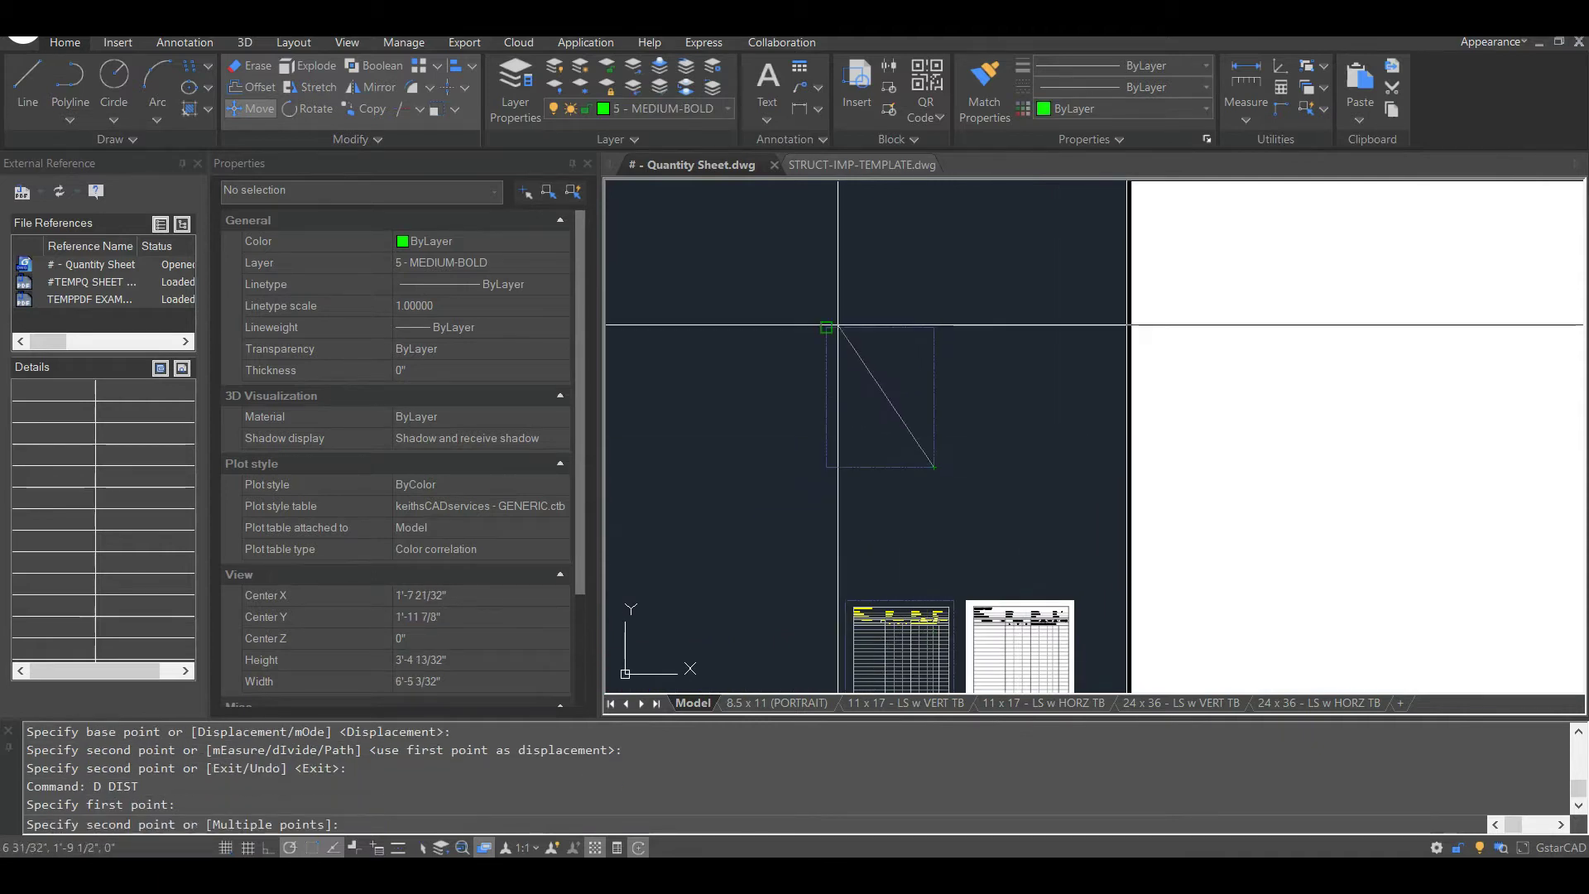
{"action": "left_click", "coordinate": [826, 327]}
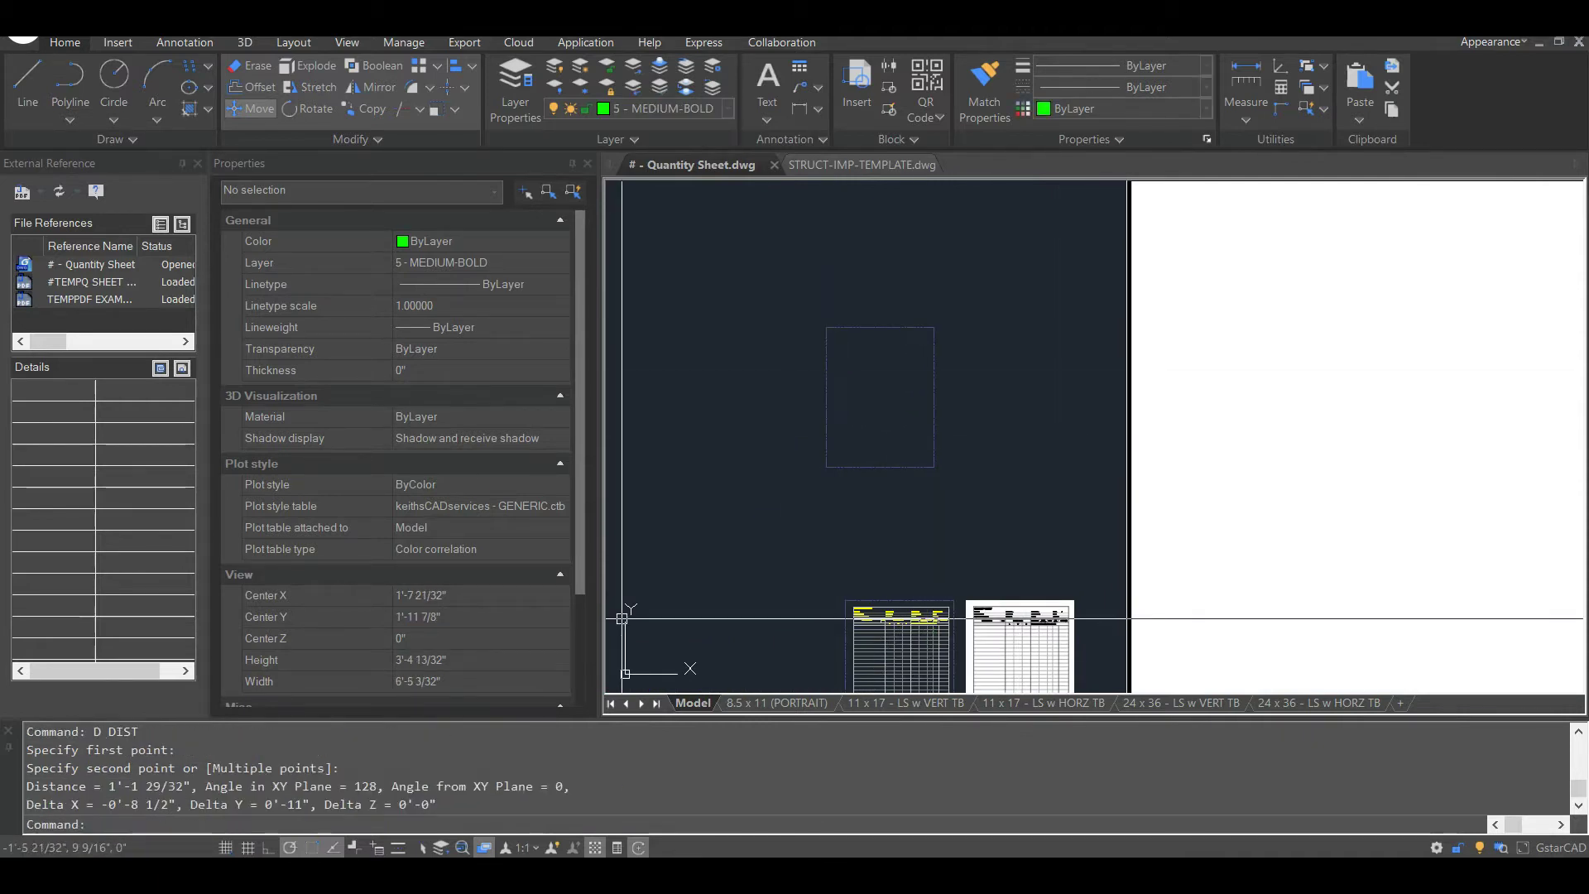
Step: Scale the copied view extents rectangle by a factor of 96 from its lower-left corner
{"action": "scroll", "coordinate": [798, 365], "scroll_direction": "down", "scroll_amount": 5}
{"action": "mouse_move", "coordinate": [825, 401]}
{"action": "middle_mouse_down"}
{"action": "mouse_move", "coordinate": [809, 447]}
{"action": "mouse_move", "coordinate": [624, 671]}
{"action": "middle_mouse_up"}
{"action": "scroll", "coordinate": [985, 473], "scroll_direction": "down", "scroll_amount": 4}
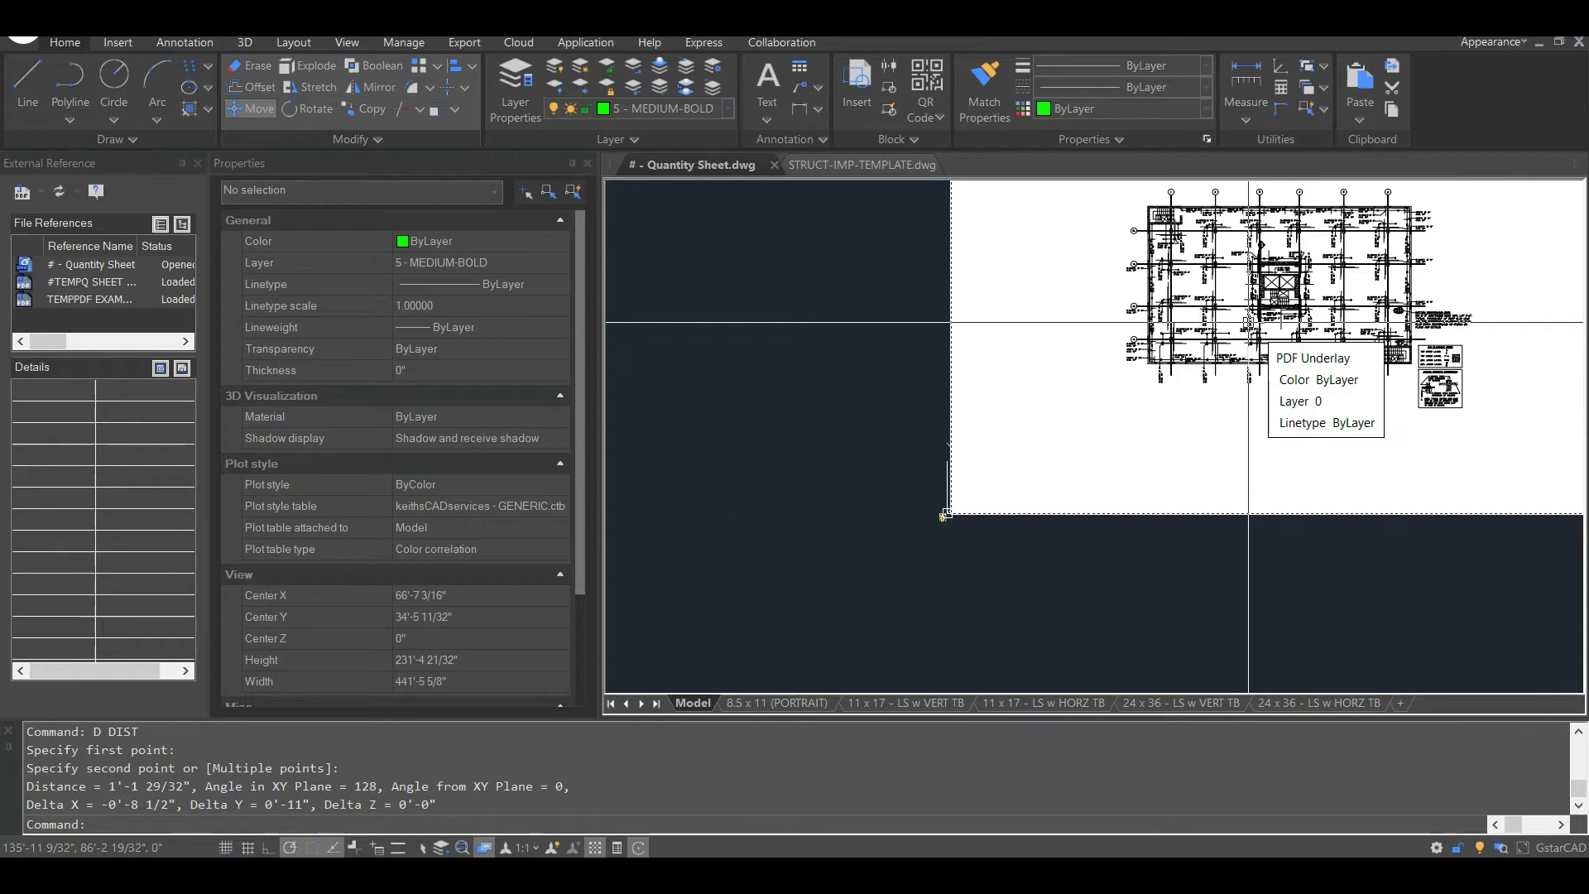
{"action": "scroll", "coordinate": [930, 536], "scroll_direction": "up", "scroll_amount": 4}
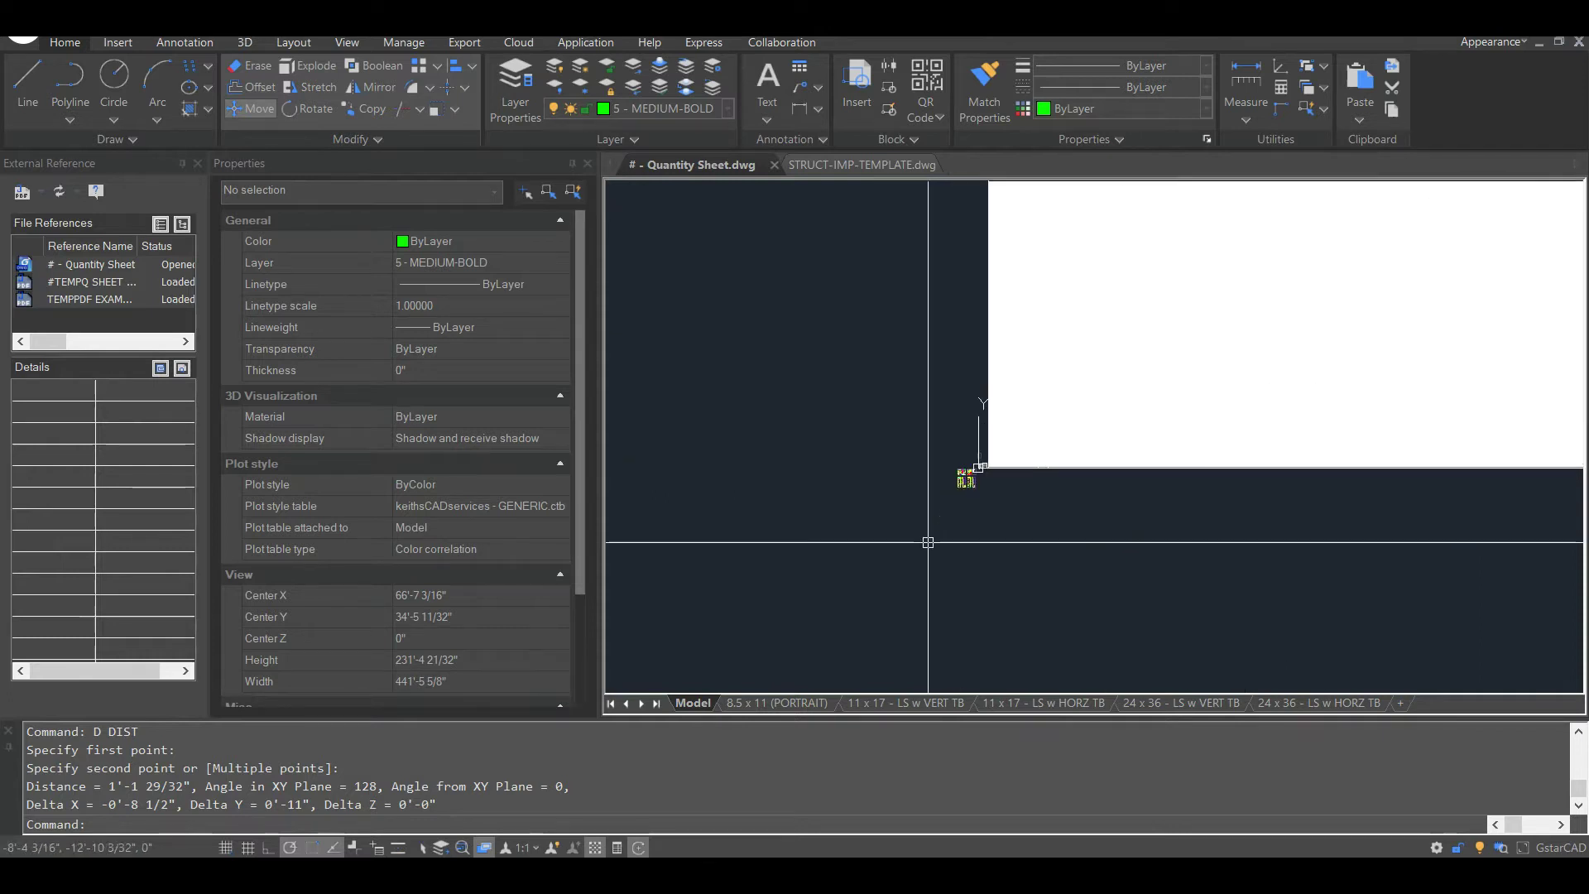
{"action": "scroll", "coordinate": [811, 451], "scroll_direction": "up", "scroll_amount": 8}
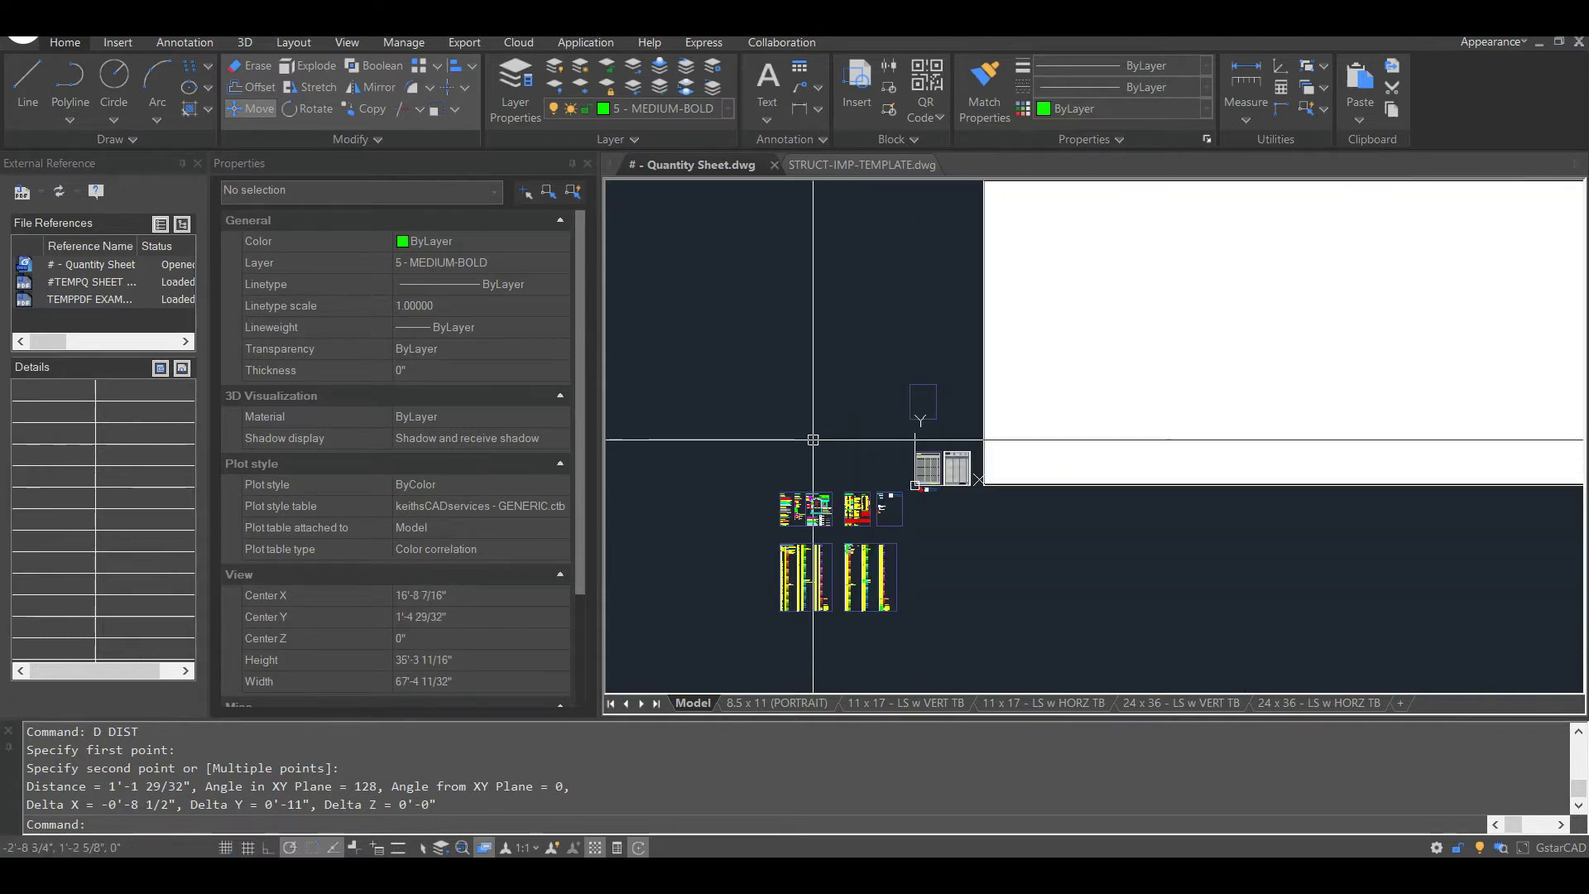
{"action": "left_click", "coordinate": [818, 465]}
{"action": "left_click", "coordinate": [986, 579]}
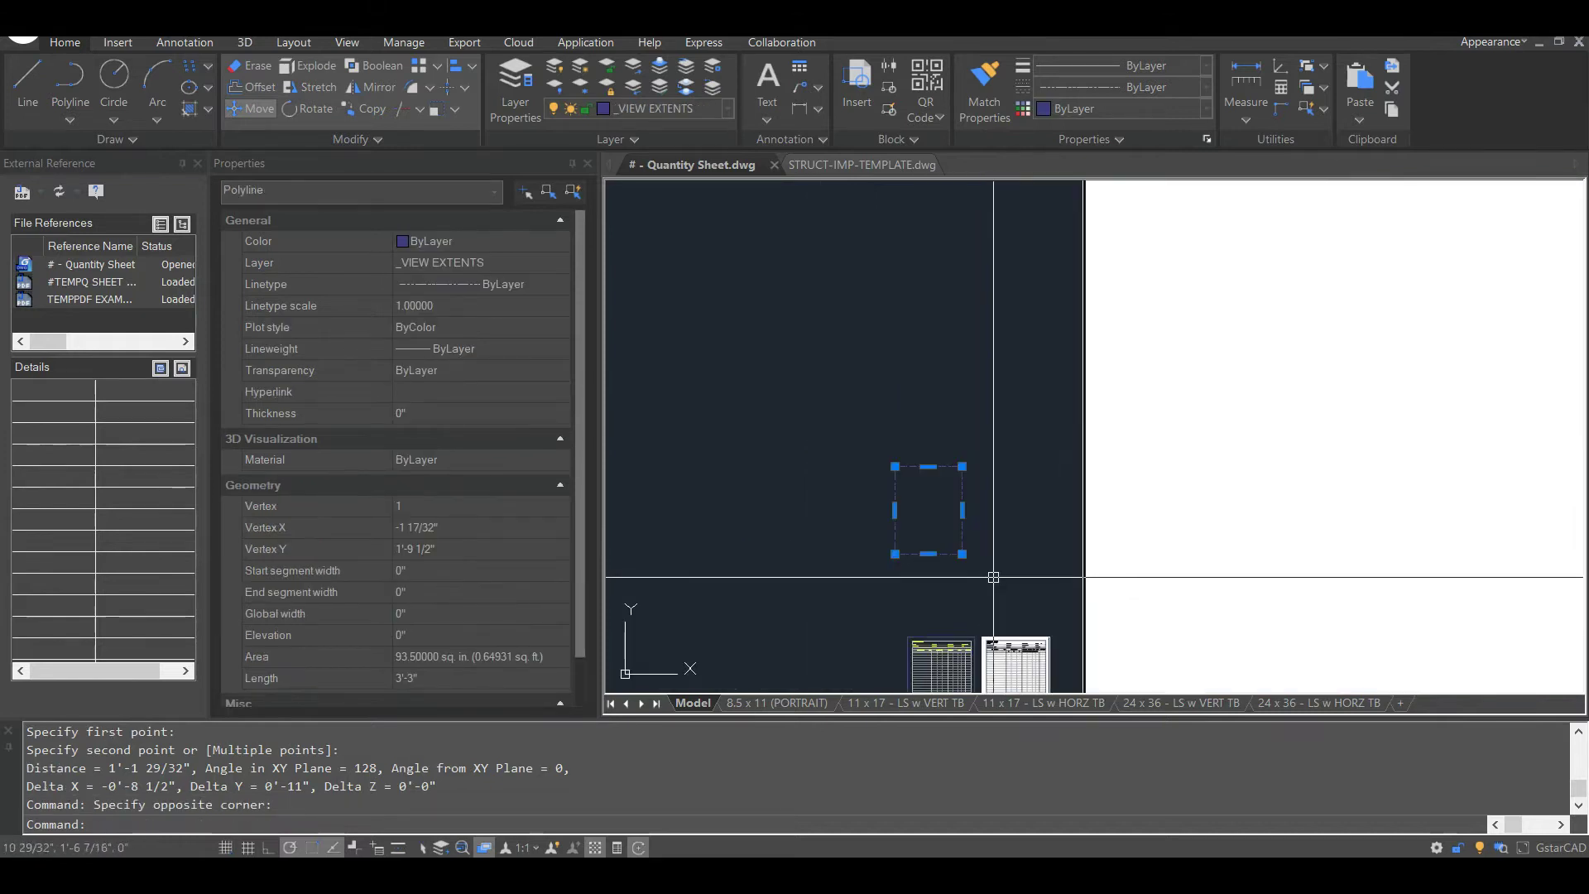
{"action": "type", "text": "sc"}
{"action": "key", "text": "Return"}
{"action": "left_click", "coordinate": [894, 553]}
{"action": "type", "text": "96"}
{"action": "key", "text": "Return"}
Step: Move the enlarged view extents rectangle by its lower-left corner onto the floor plan PDF, enclosing the plan's right end and the notes beside it
{"action": "left_click", "coordinate": [974, 491]}
{"action": "left_click", "coordinate": [884, 549]}
{"action": "type", "text": "m"}
{"action": "key", "text": "Return"}
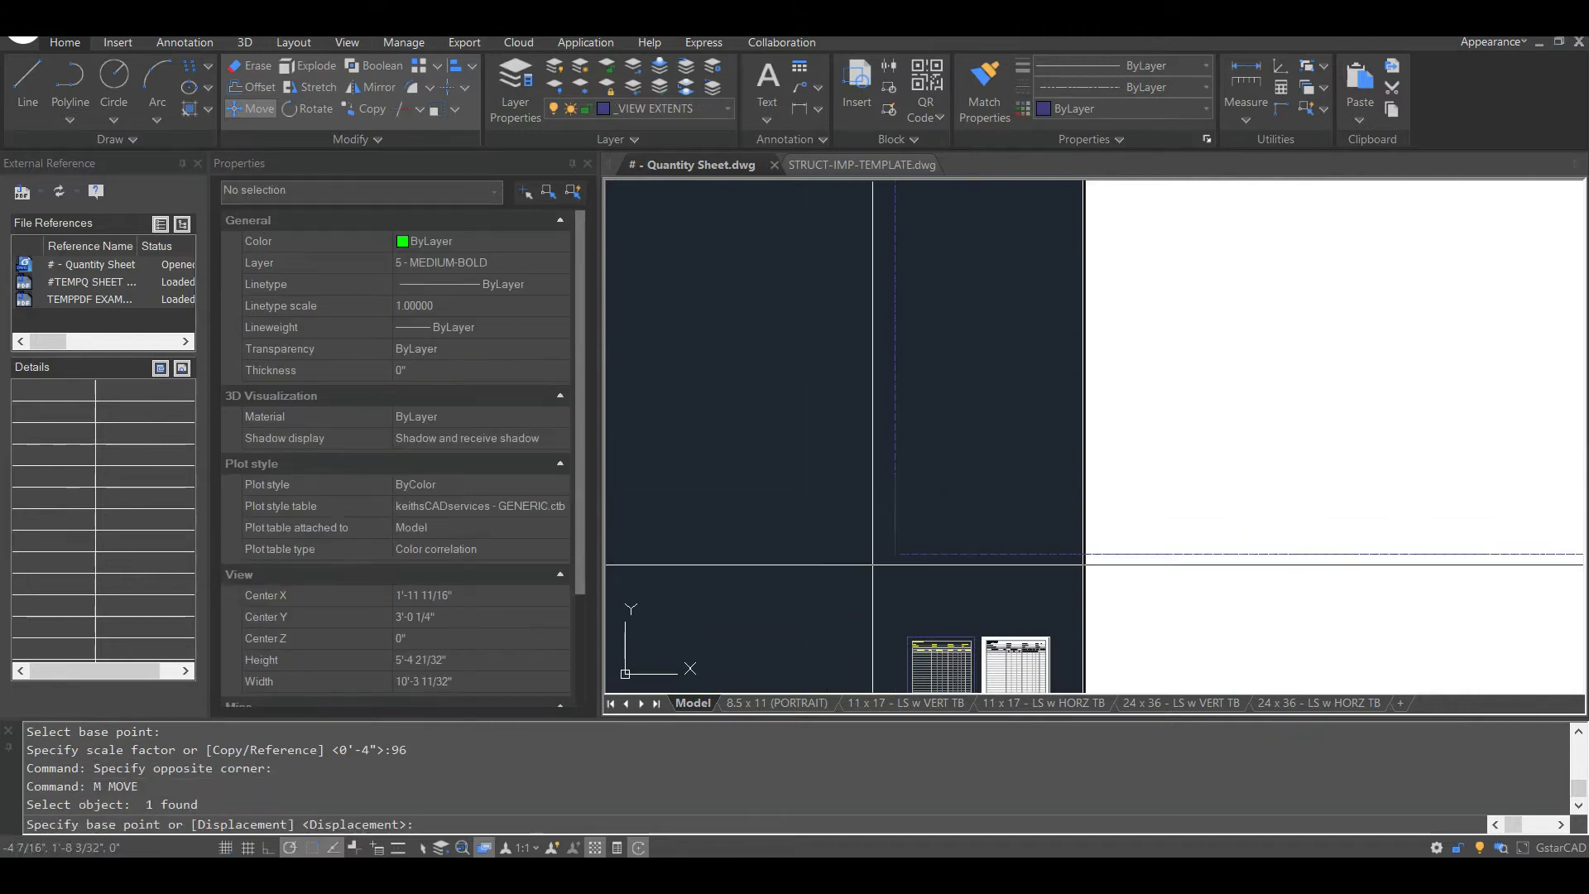
{"action": "left_click", "coordinate": [894, 554]}
{"action": "scroll", "coordinate": [785, 529], "scroll_direction": "down", "scroll_amount": 5}
{"action": "scroll", "coordinate": [780, 519], "scroll_direction": "down", "scroll_amount": 4}
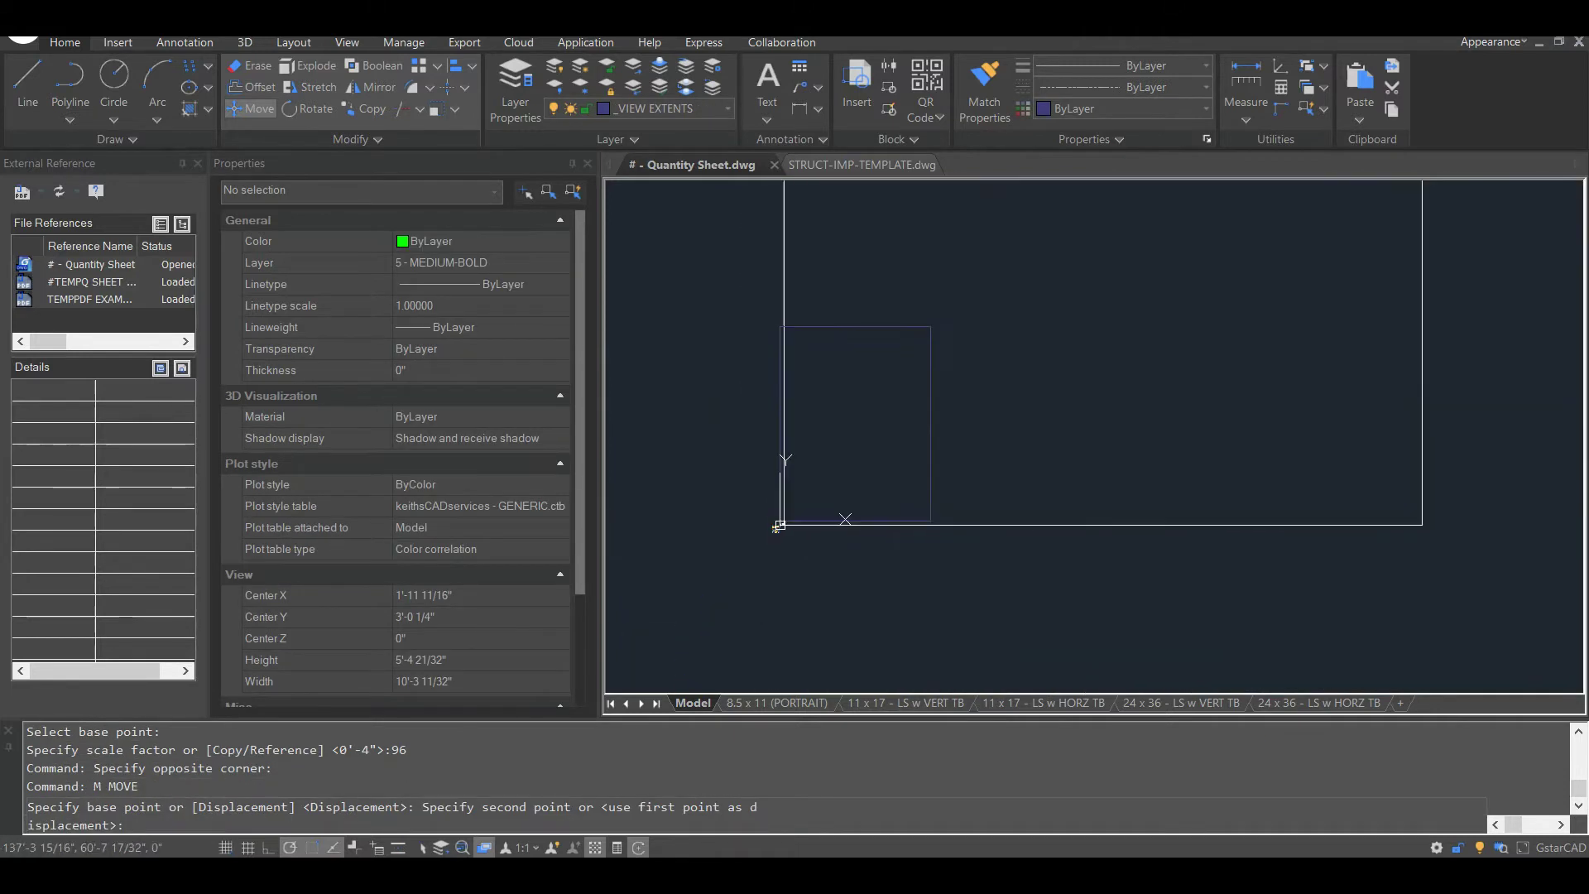
{"action": "scroll", "coordinate": [1175, 433], "scroll_direction": "up", "scroll_amount": 2}
{"action": "middle_click_drag", "start_coordinate": [1175, 434], "coordinate": [998, 512]}
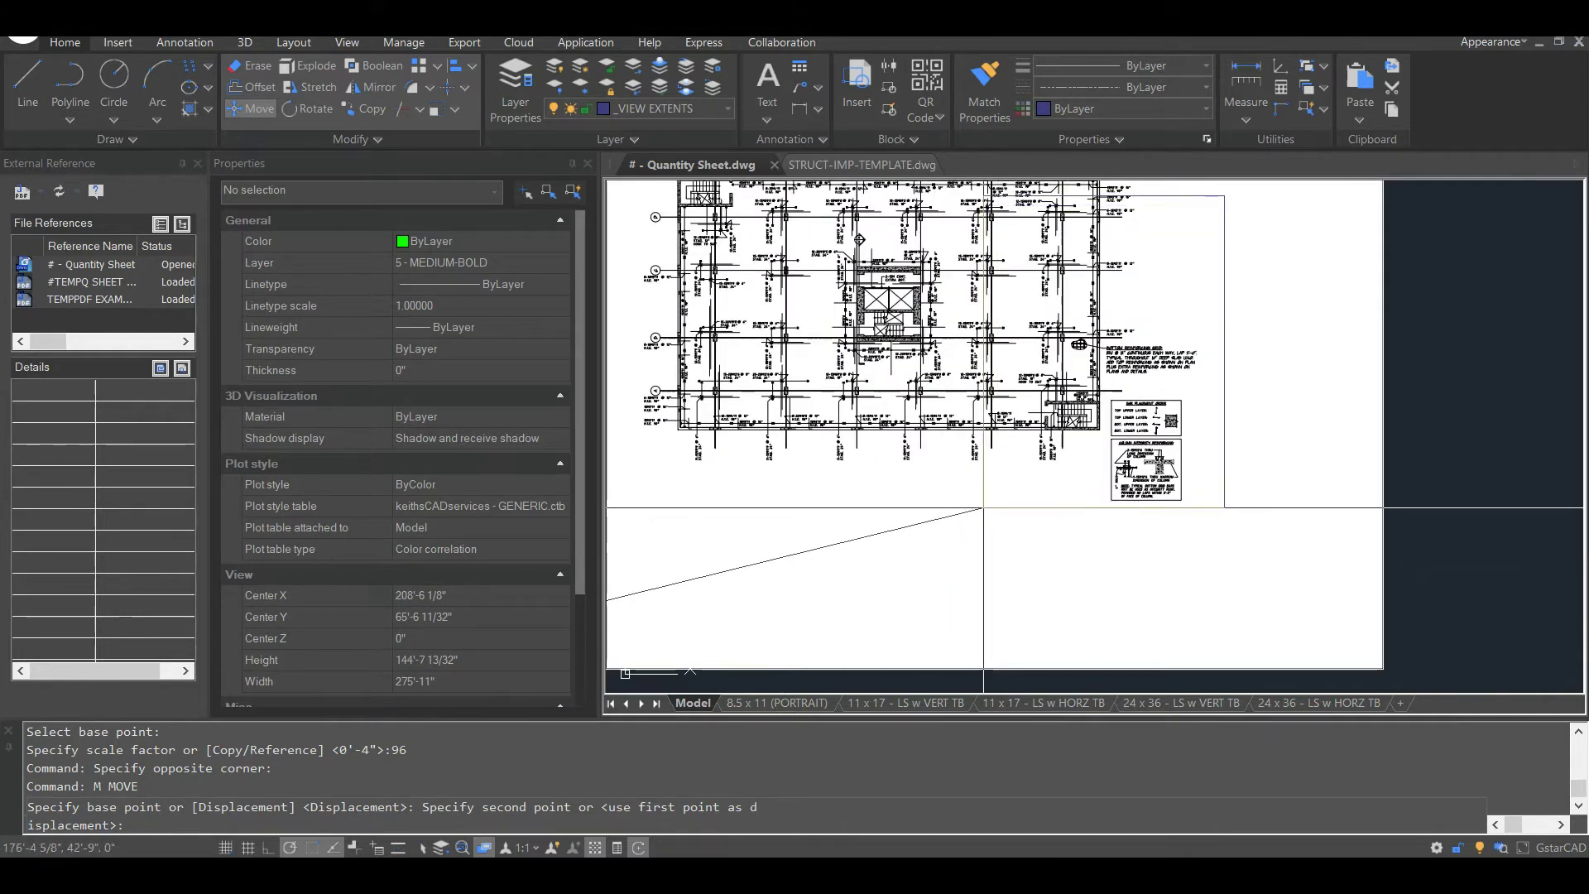
{"action": "left_click", "coordinate": [978, 510]}
Step: Examine which part of the floor plan PDF and its reinforcing notes the view extents rectangle covers
{"action": "middle_click_drag", "start_coordinate": [1225, 355], "coordinate": [1198, 430]}
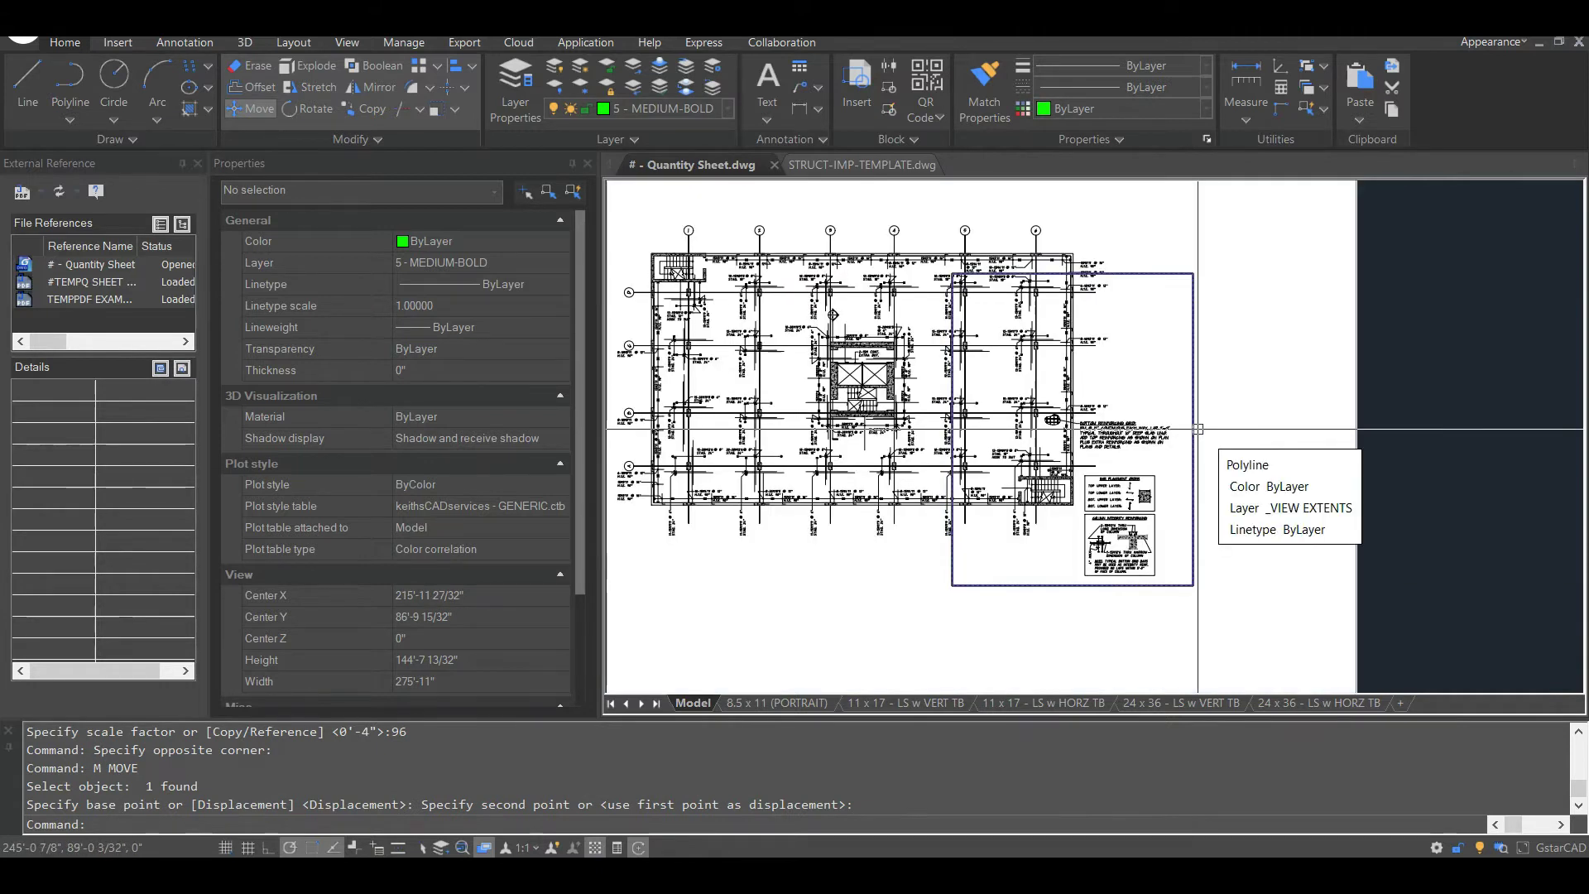
{"action": "scroll", "coordinate": [1068, 346], "scroll_direction": "up", "scroll_amount": 3}
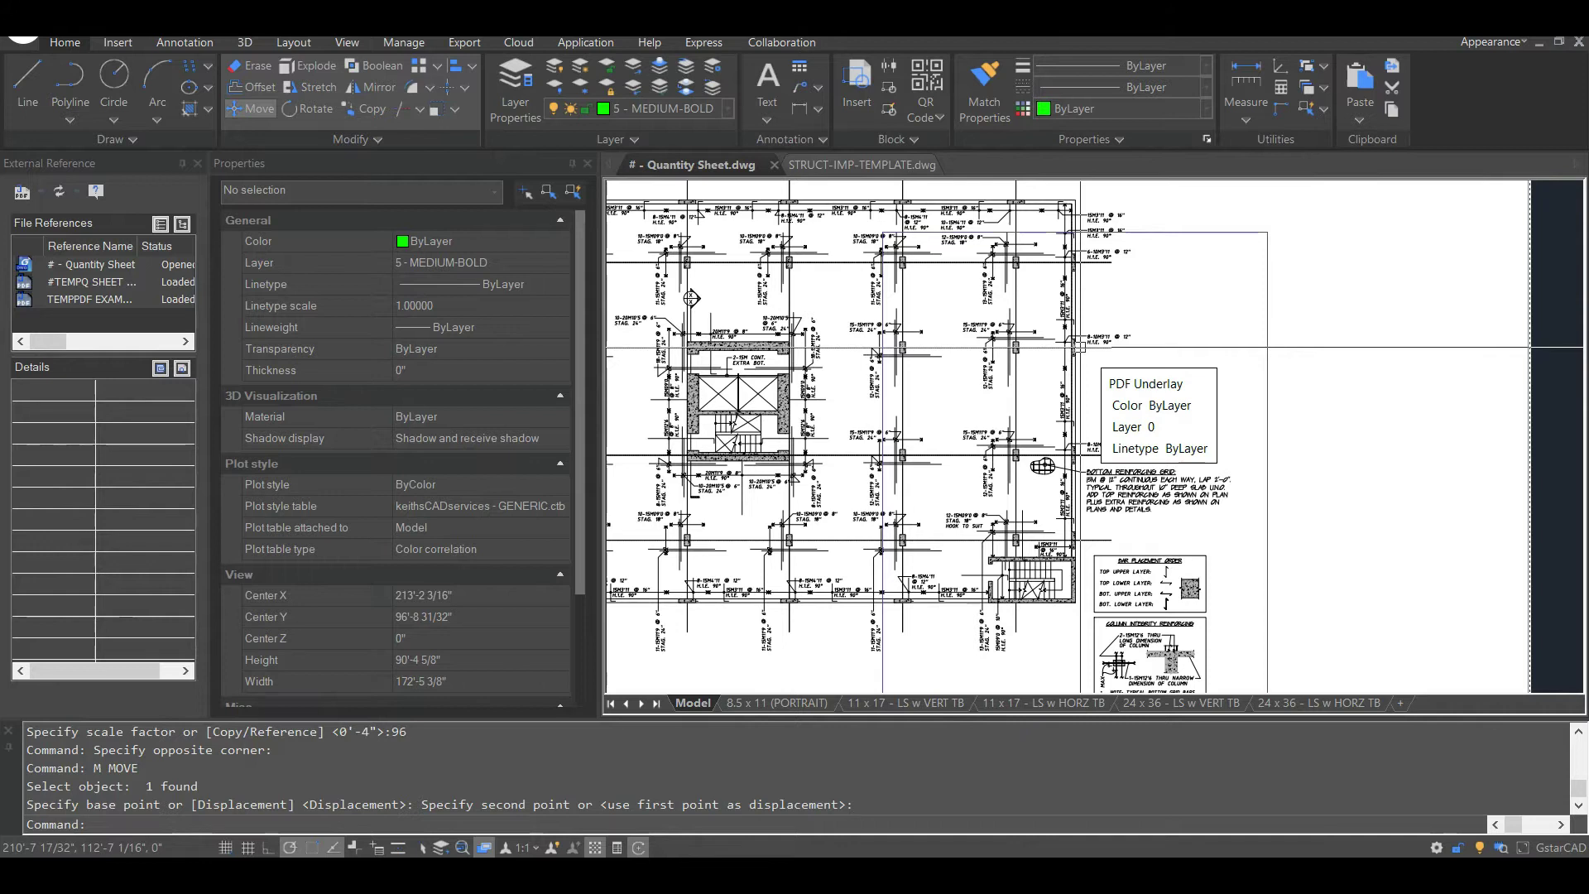
{"action": "left_click", "coordinate": [1267, 302]}
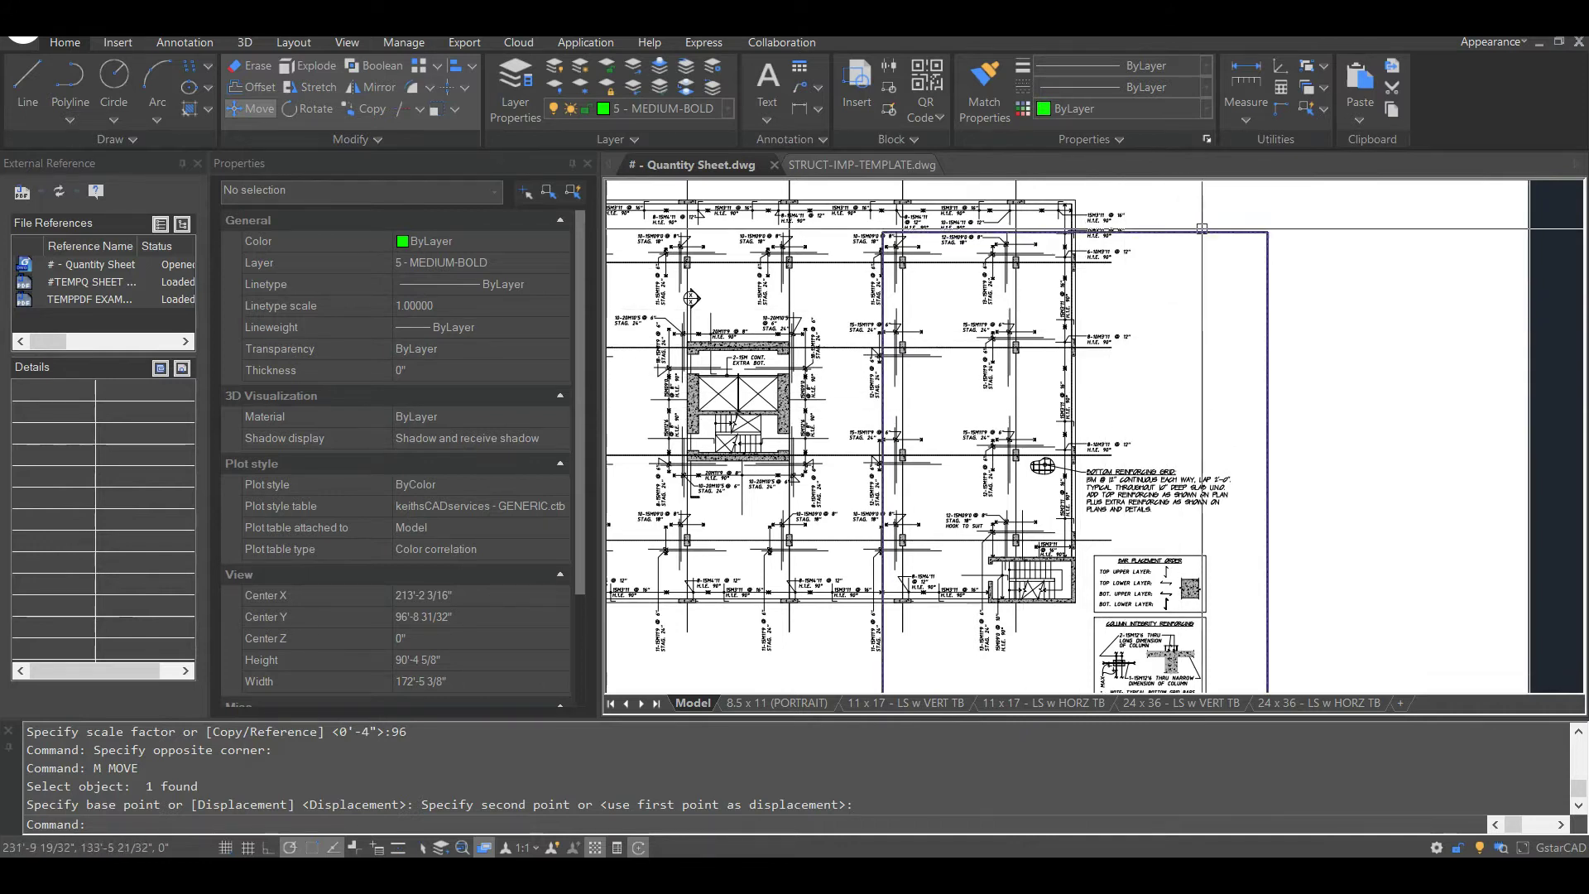
{"action": "scroll", "coordinate": [1172, 329], "scroll_direction": "down", "scroll_amount": 2}
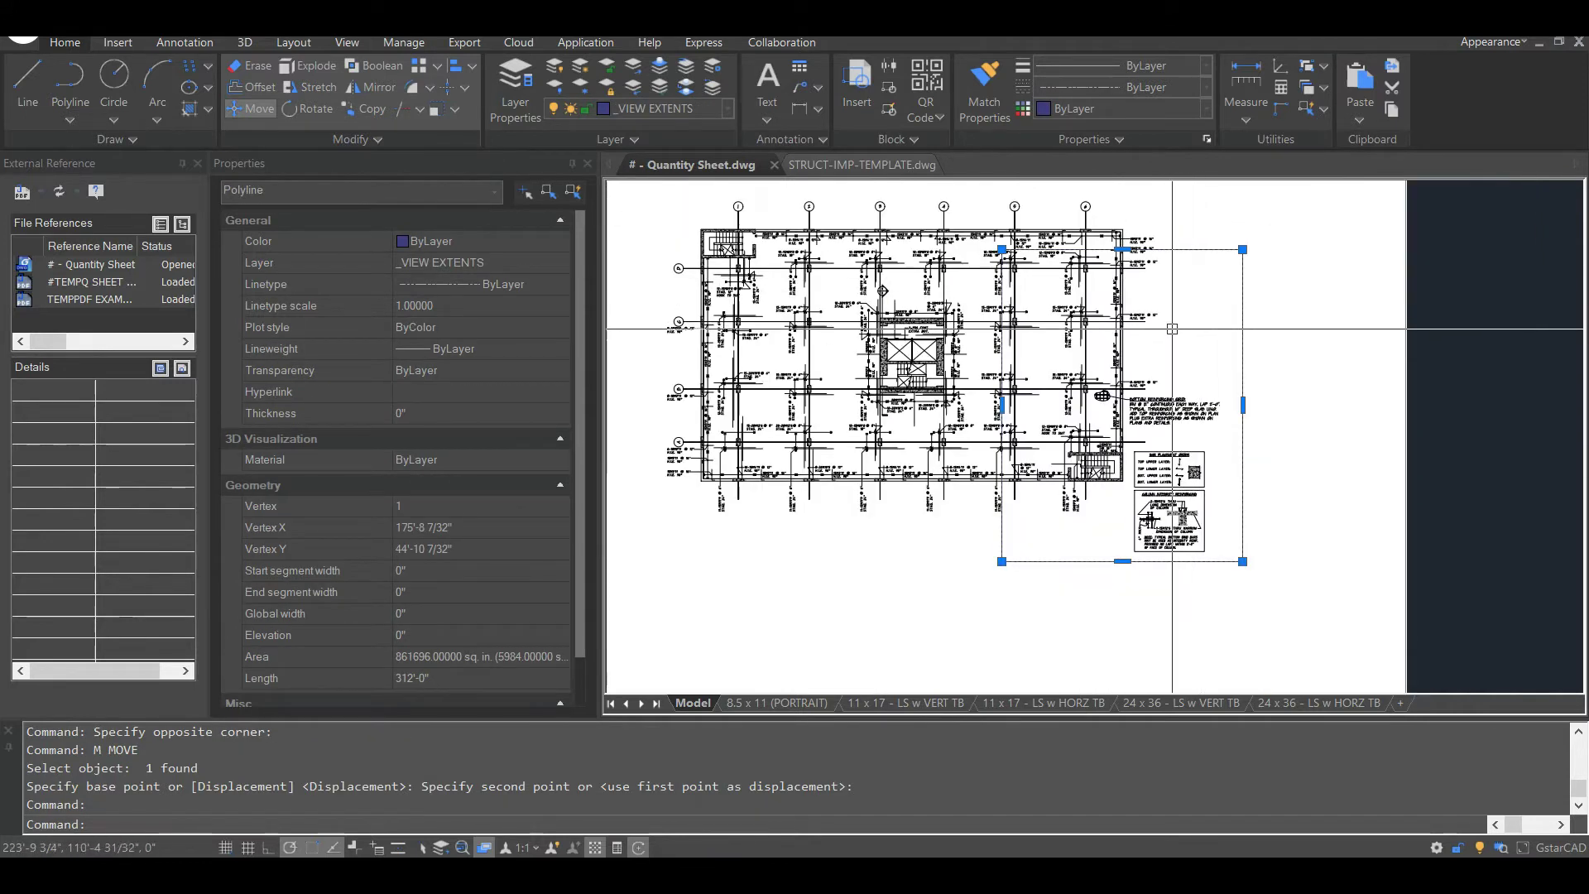
{"action": "key", "text": "Escape"}
{"action": "key", "text": "Escape"}
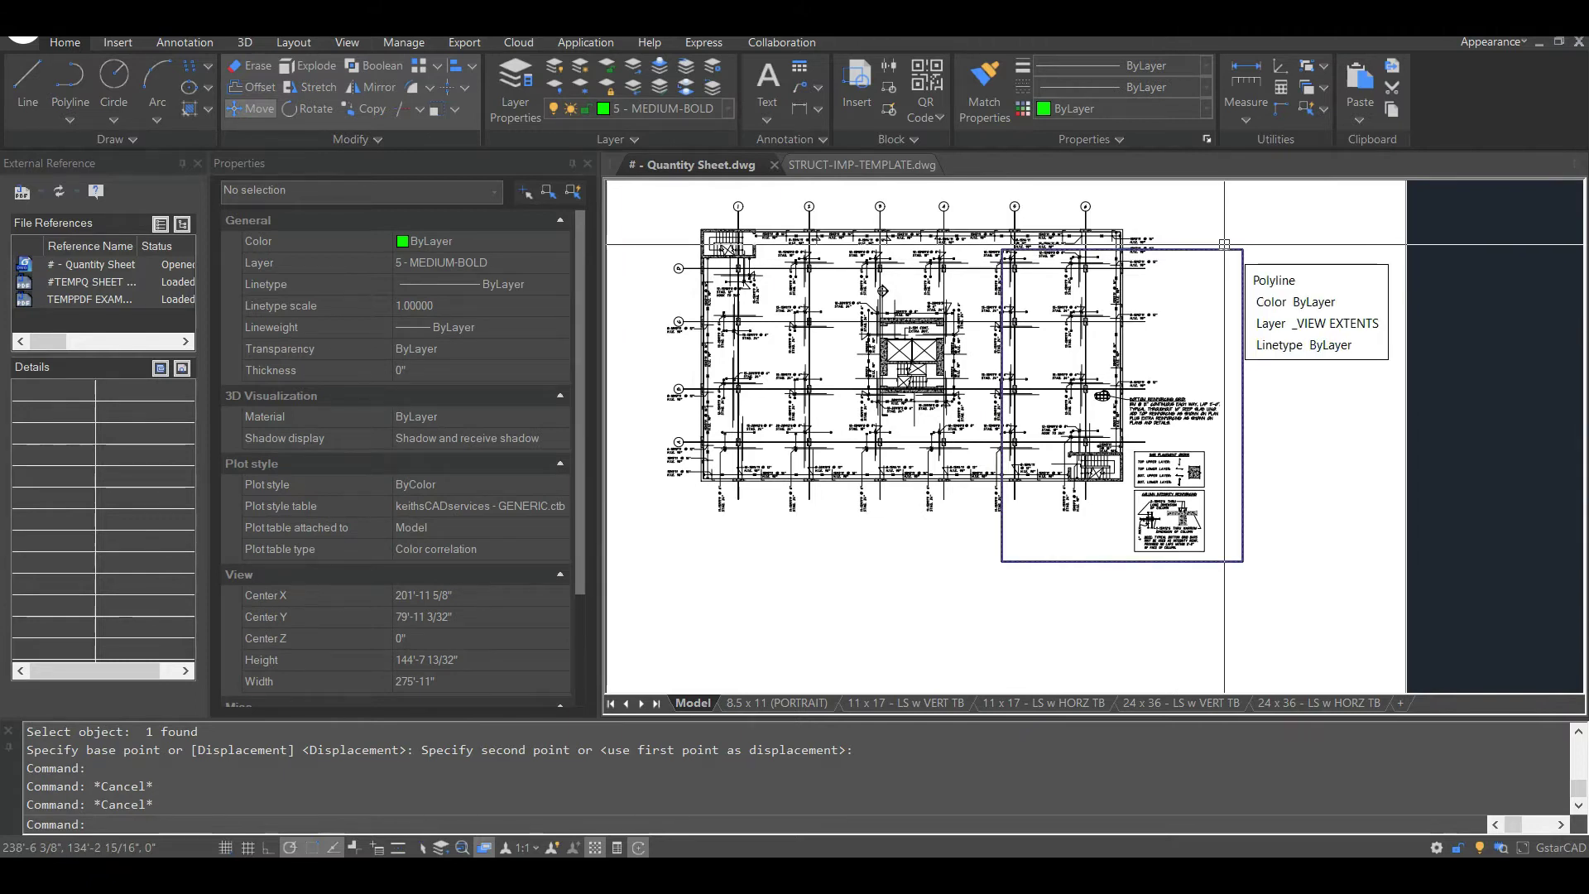
{"action": "middle_click_drag", "start_coordinate": [991, 576], "coordinate": [1021, 529]}
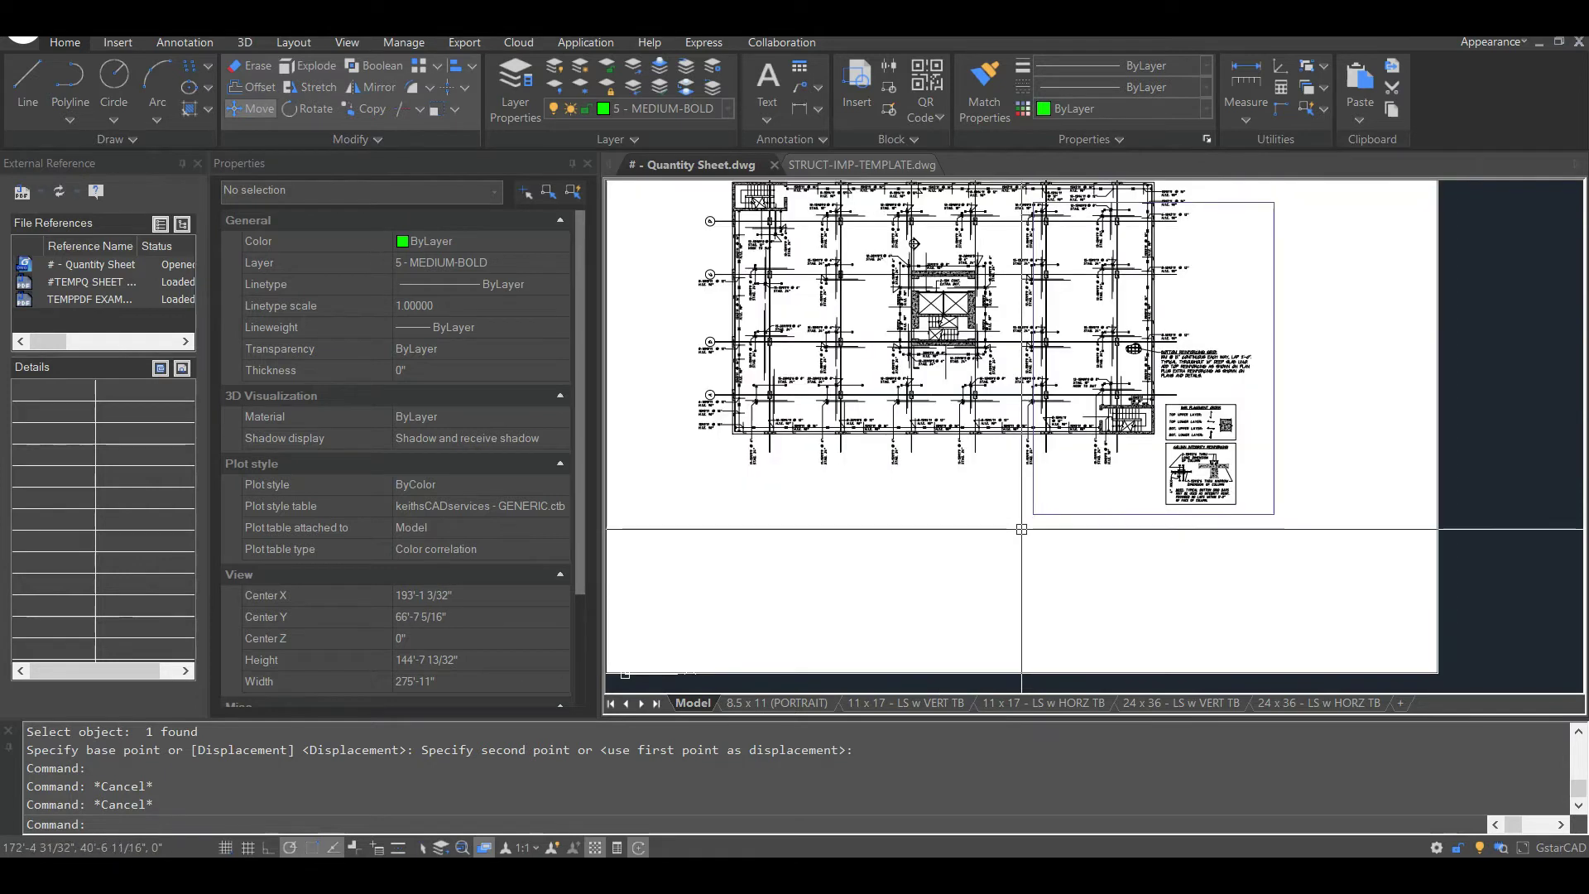
Step: Start a plot and set its window from corner to corner of the enlarged view extents rectangle on the floor plan PDF
{"action": "key", "text": "ctrl+p"}
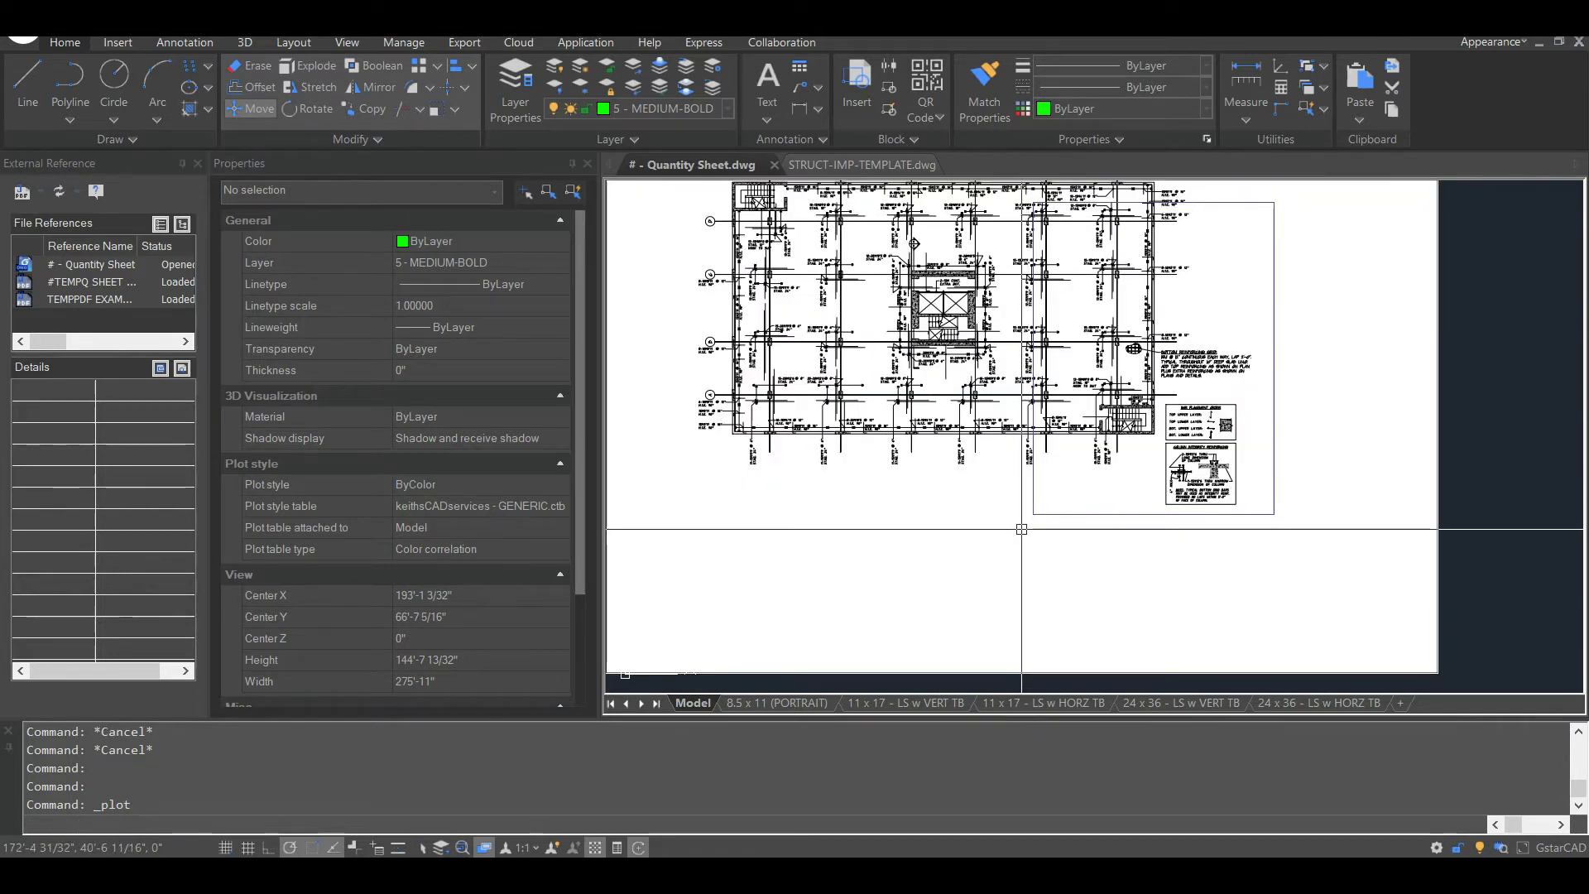
{"action": "left_click", "coordinate": [612, 553]}
{"action": "left_click", "coordinate": [1032, 515]}
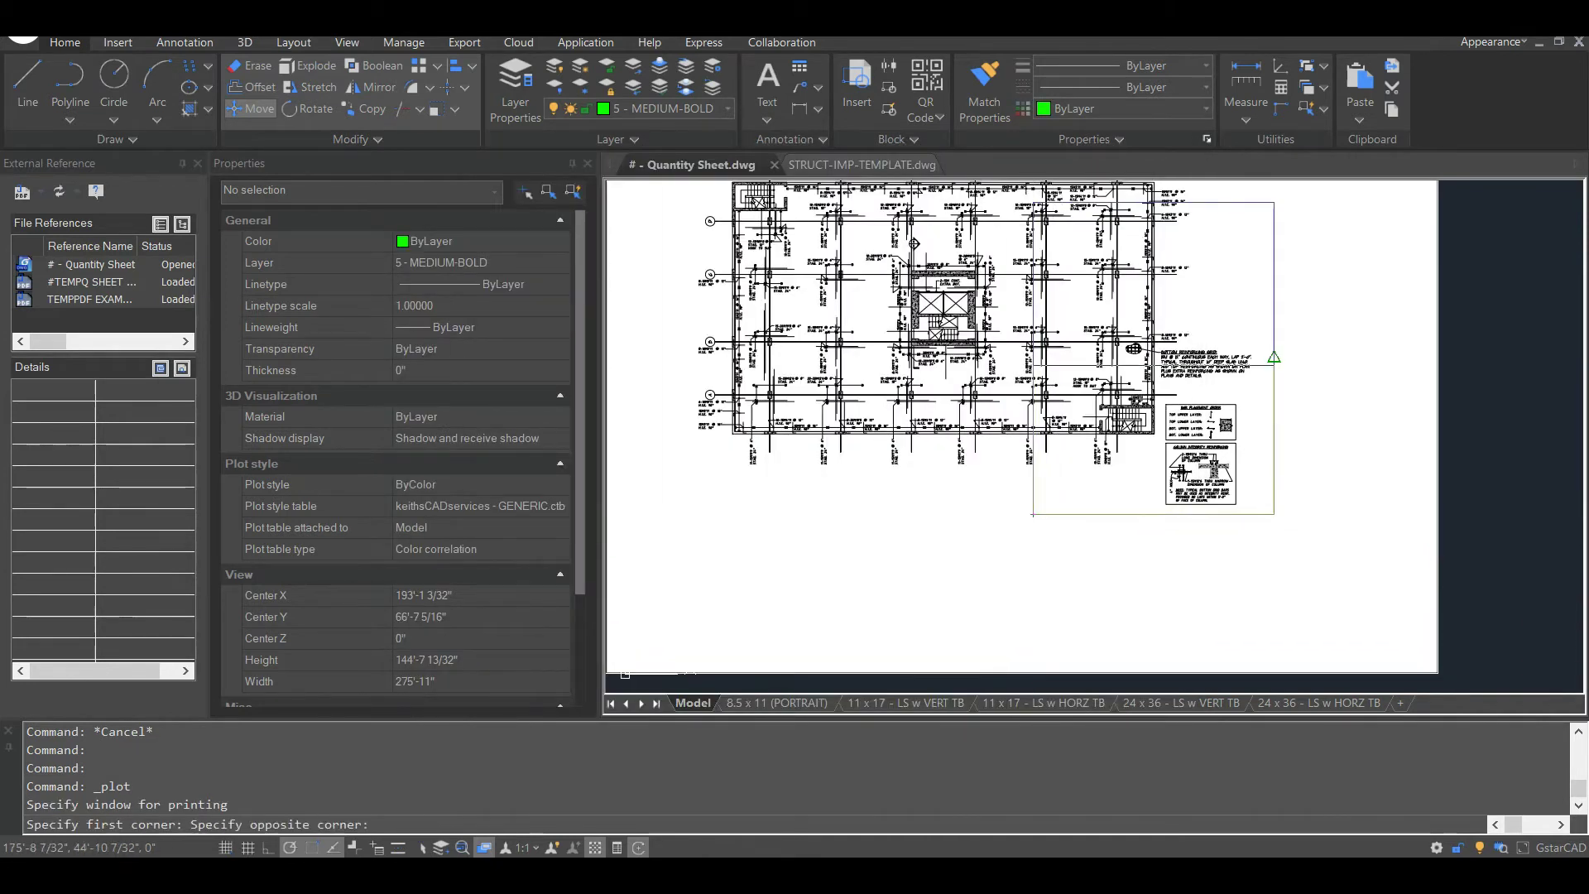
{"action": "left_click", "coordinate": [1273, 199]}
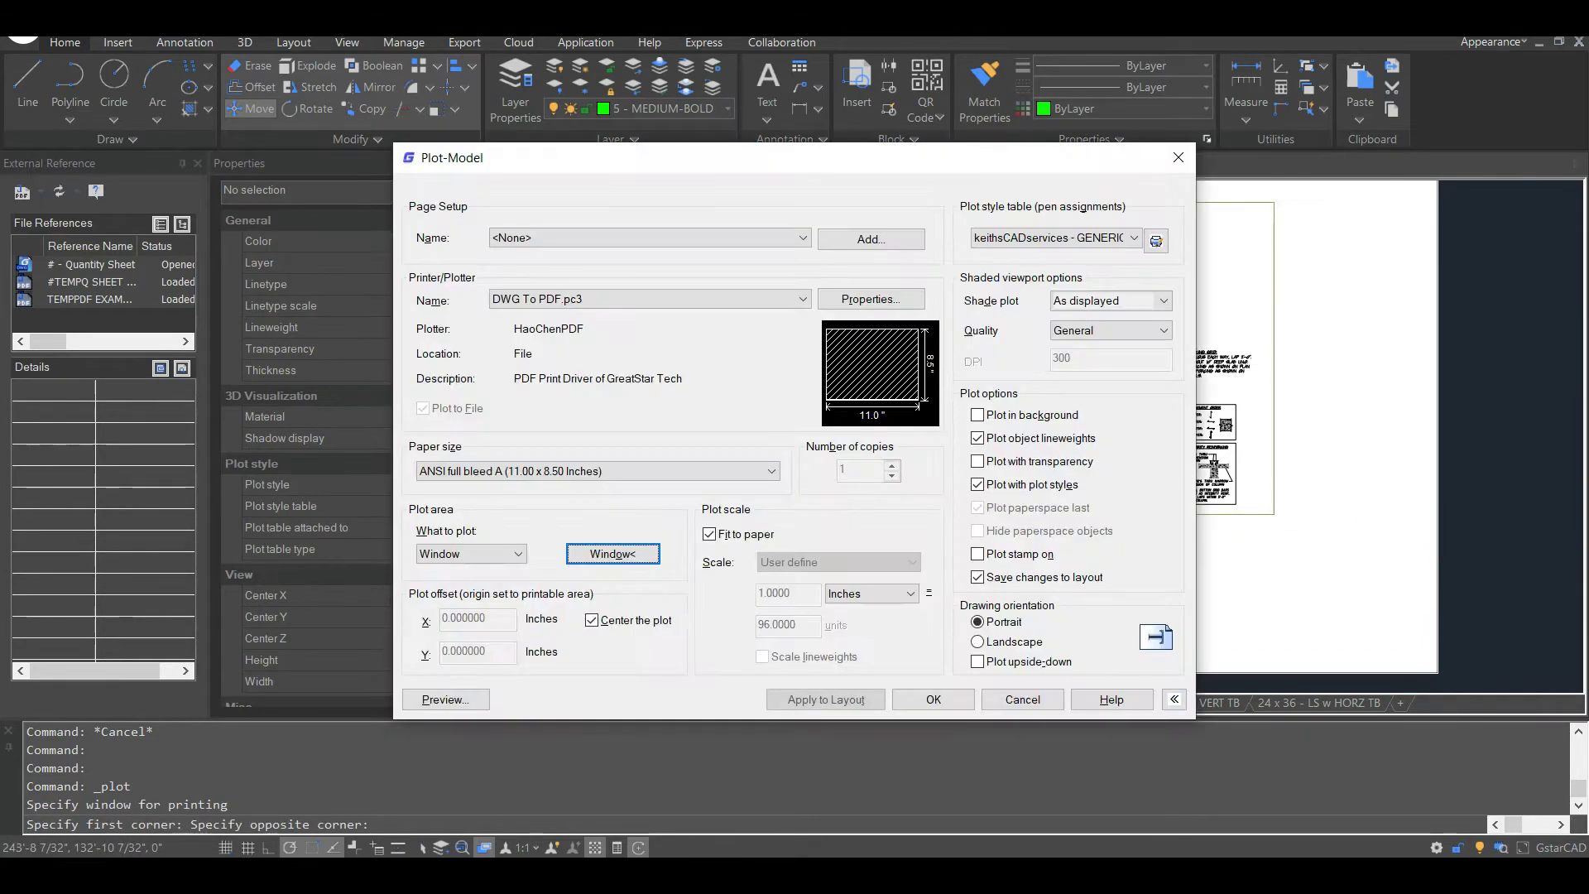
Step: Turn off fitting to paper, set the plot scale to 1/8" = 1'-0", and apply the settings to the layout
{"action": "left_click", "coordinate": [709, 534]}
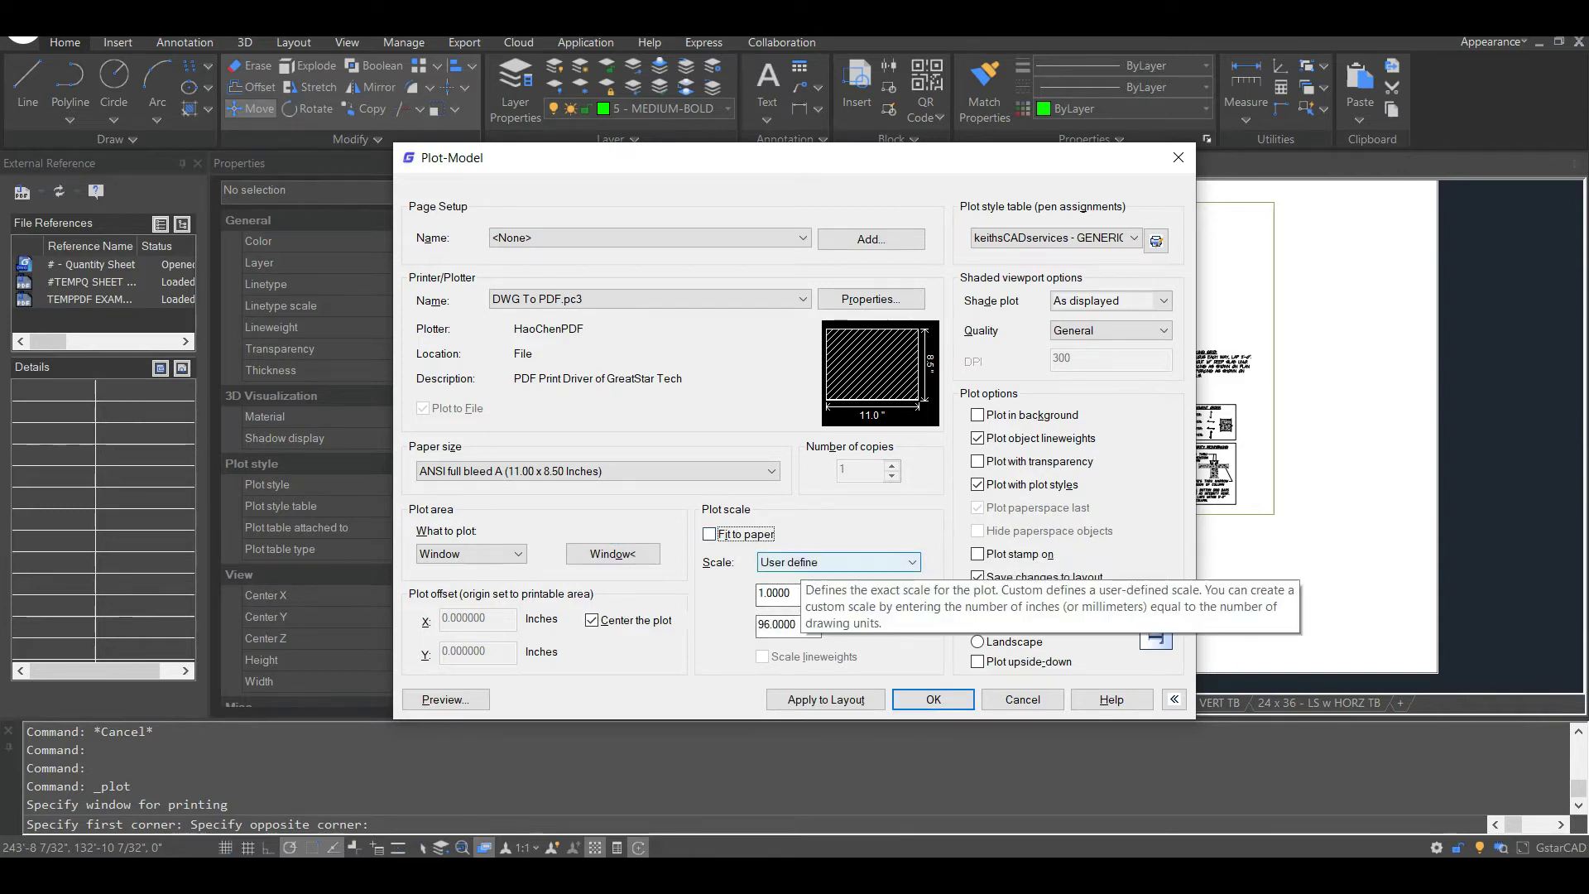
{"action": "left_click", "coordinate": [827, 561]}
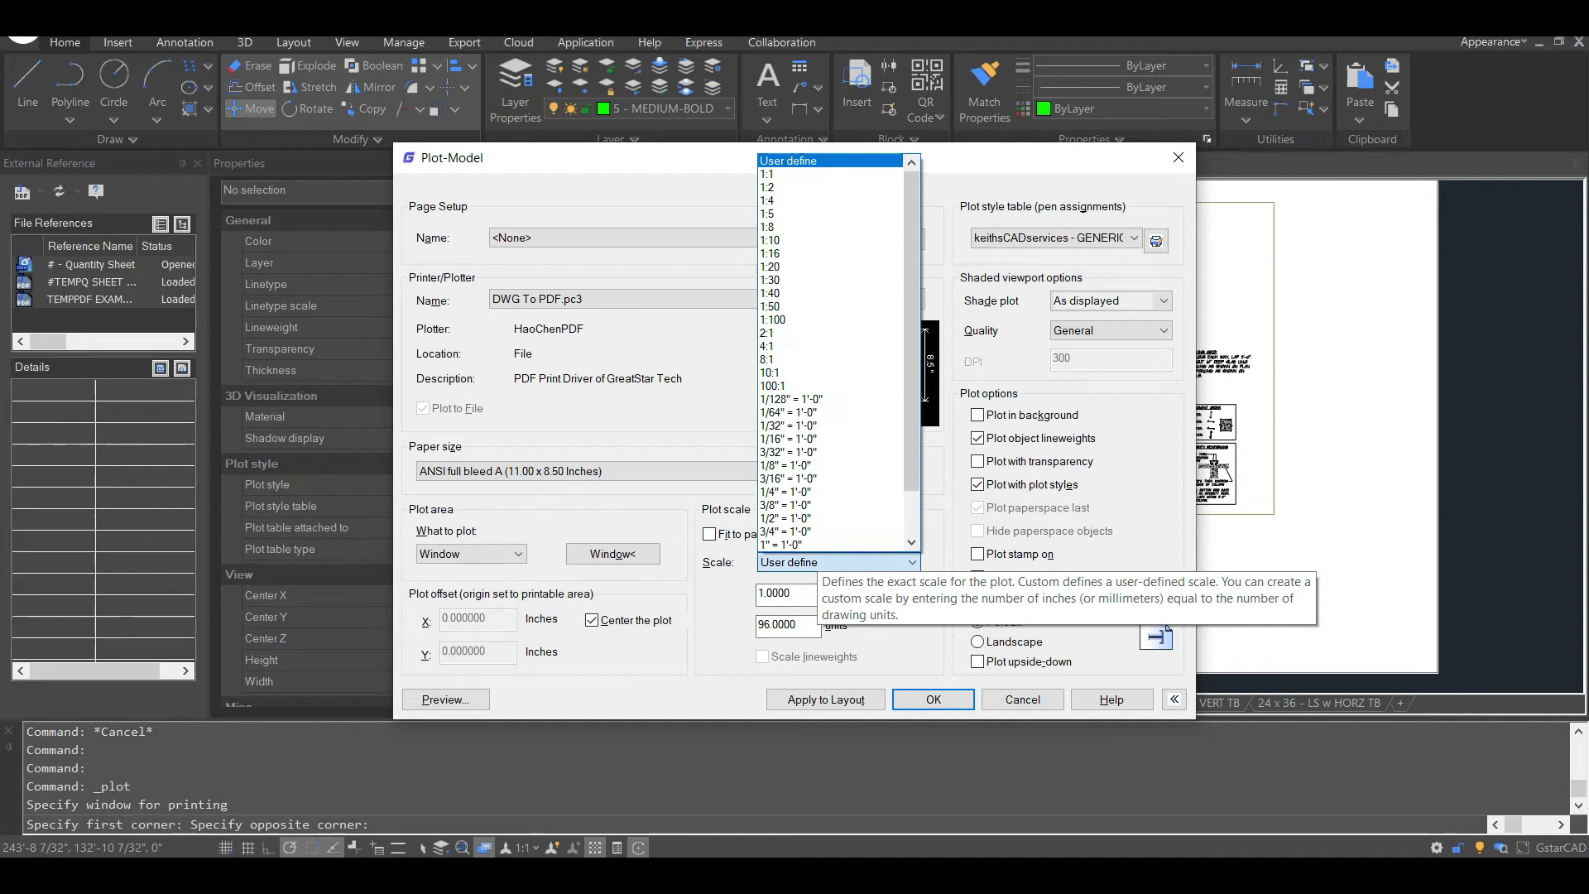
{"action": "left_click", "coordinate": [786, 465]}
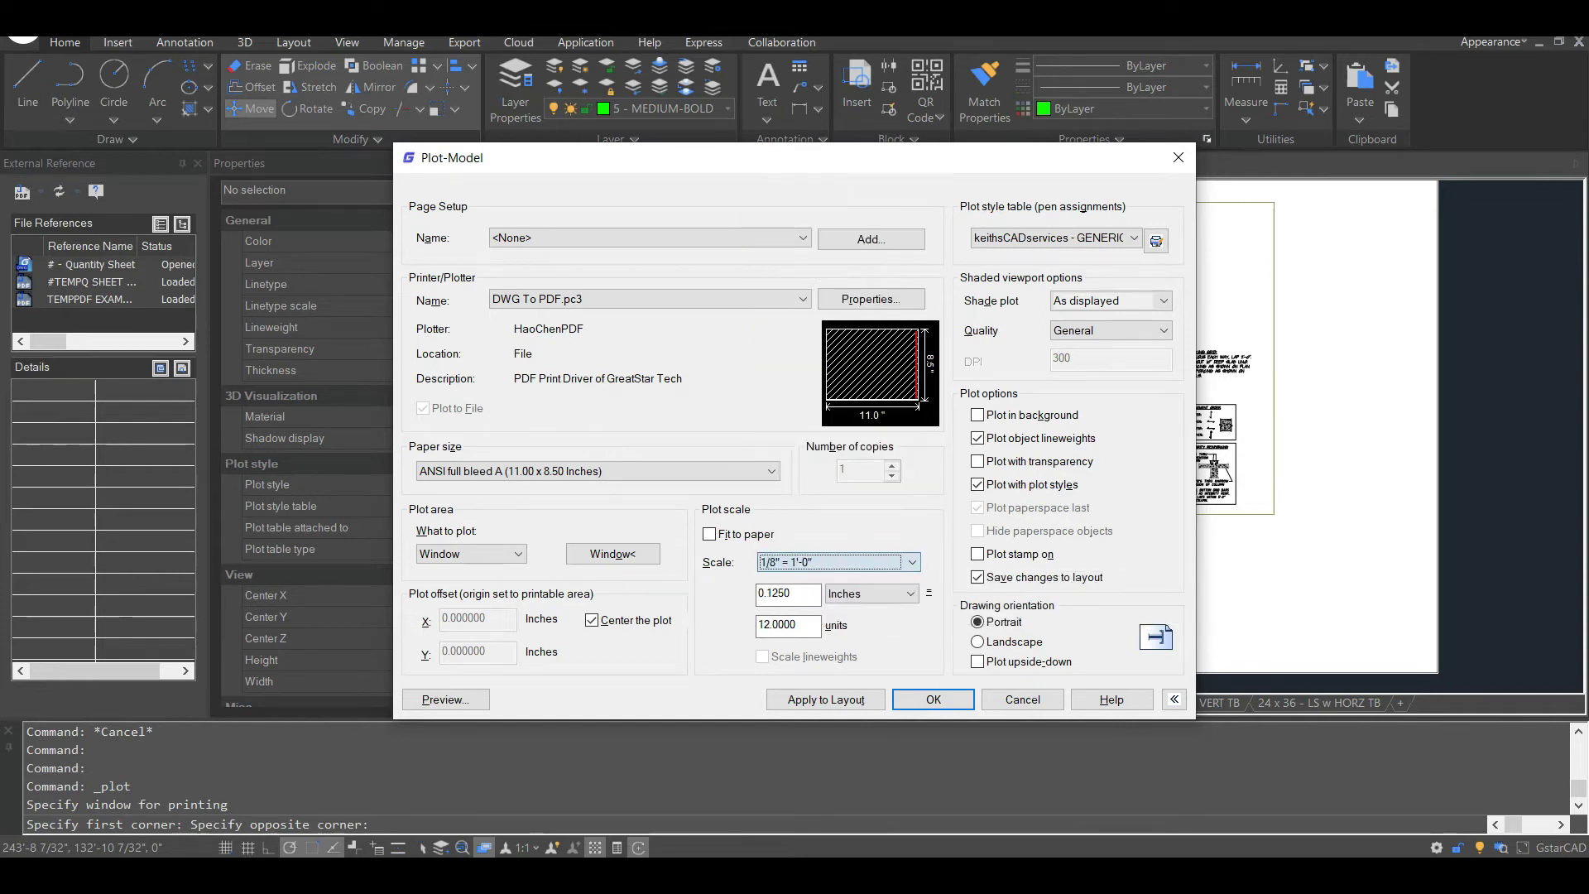
{"action": "left_click", "coordinate": [826, 699]}
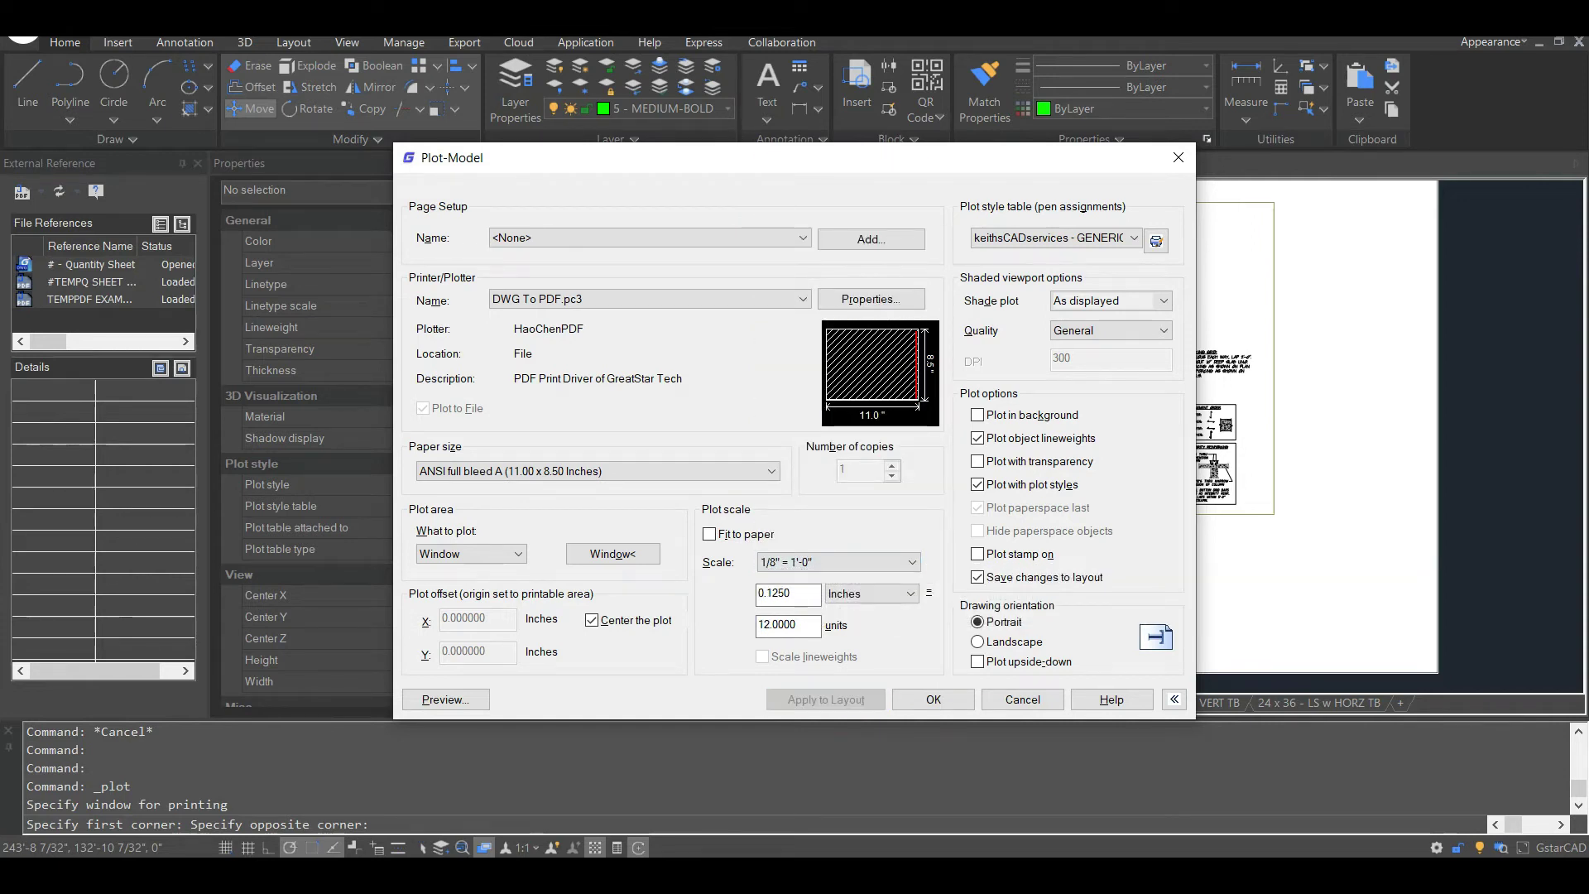
Step: Preview the scaled plot, examine its reinforcing notes, details and sheet edges, and leave plotting without printing
{"action": "left_click", "coordinate": [445, 699]}
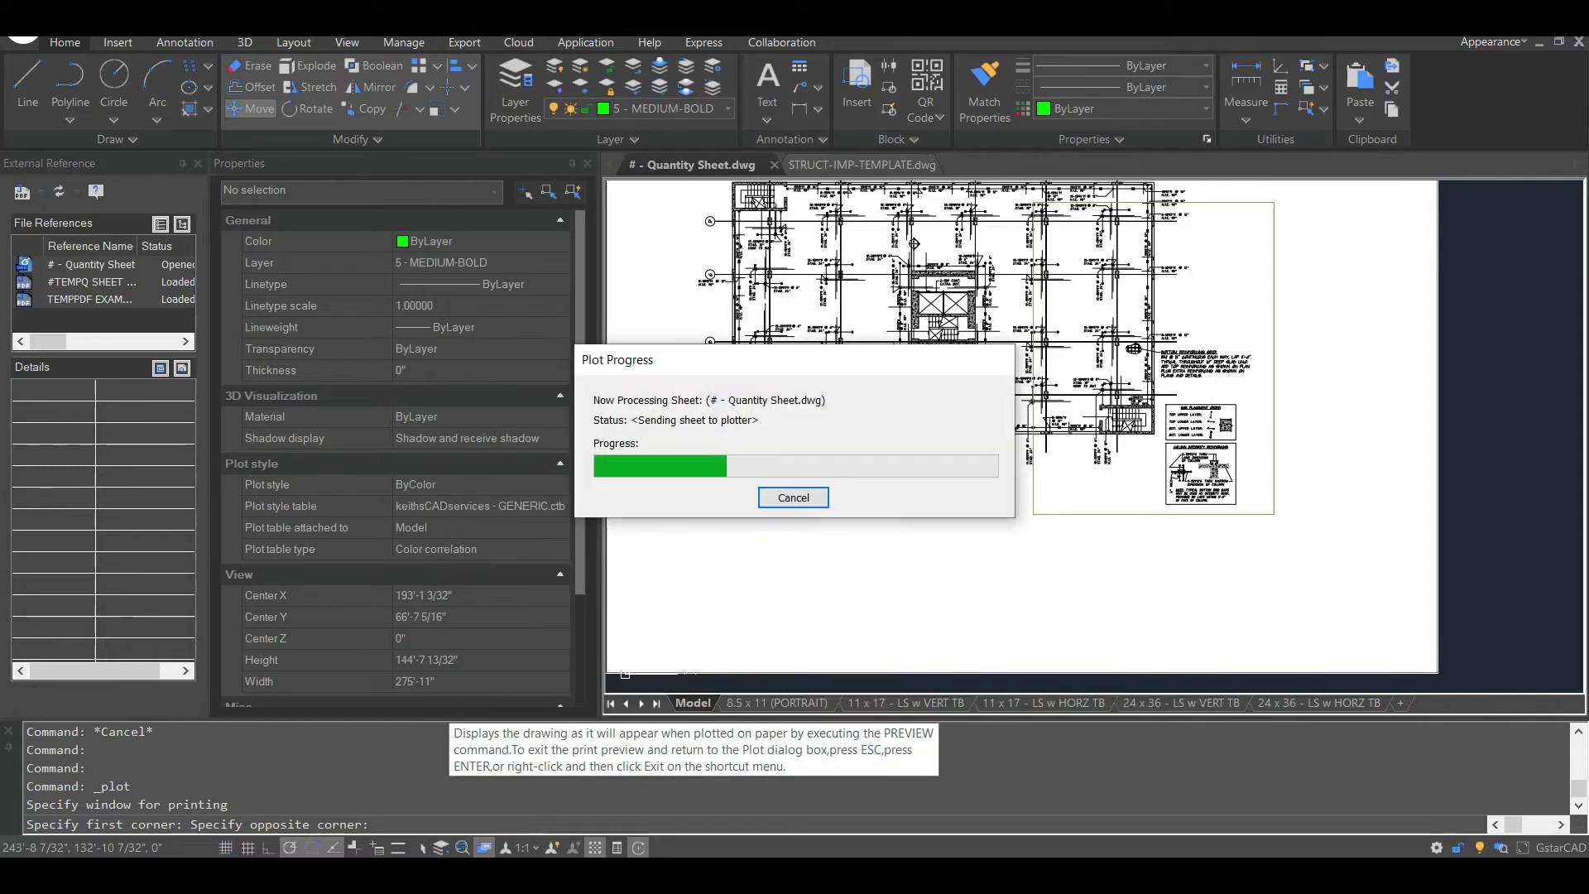
{"action": "scroll", "coordinate": [777, 521], "scroll_direction": "up", "scroll_amount": 2}
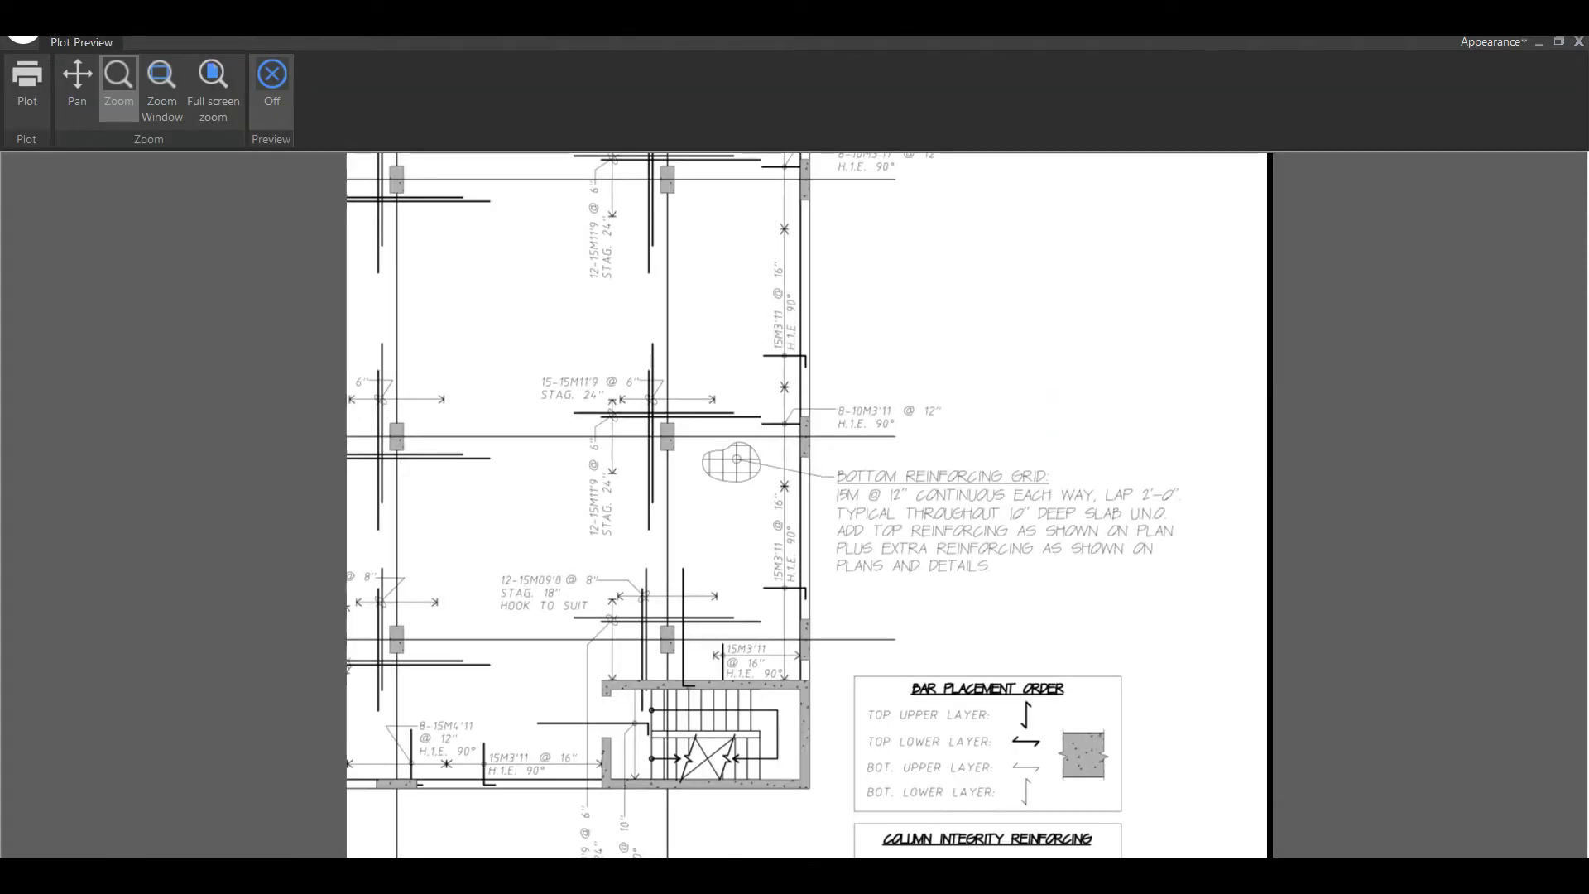
{"action": "scroll", "coordinate": [853, 521], "scroll_direction": "down", "scroll_amount": 1}
{"action": "middle_click_drag", "start_coordinate": [853, 522], "coordinate": [853, 422]}
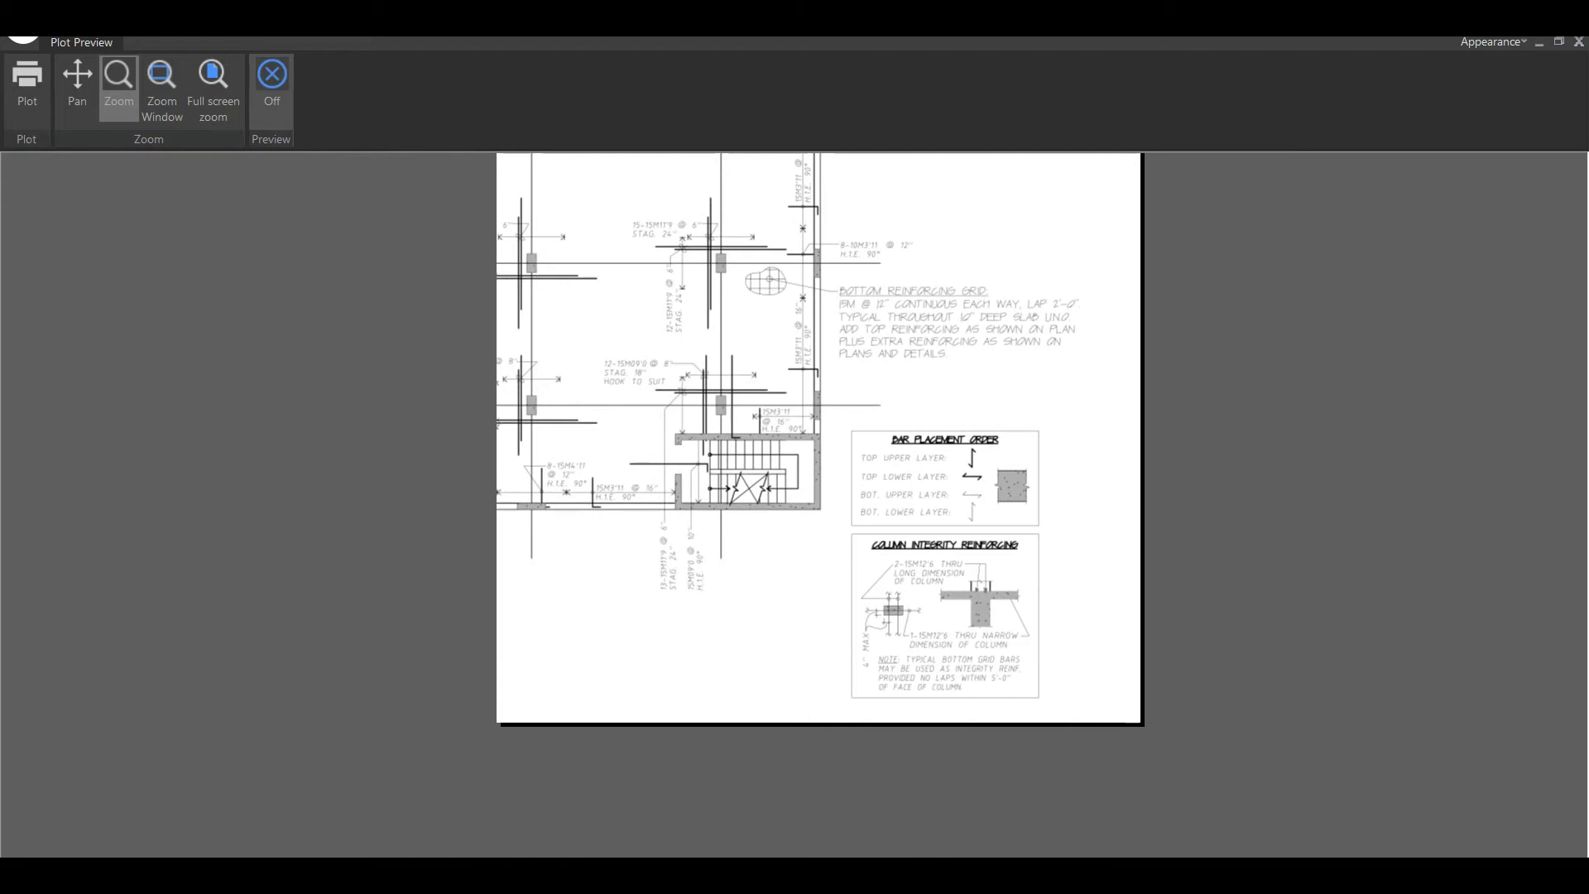
{"action": "scroll", "coordinate": [944, 597], "scroll_direction": "up", "scroll_amount": 3}
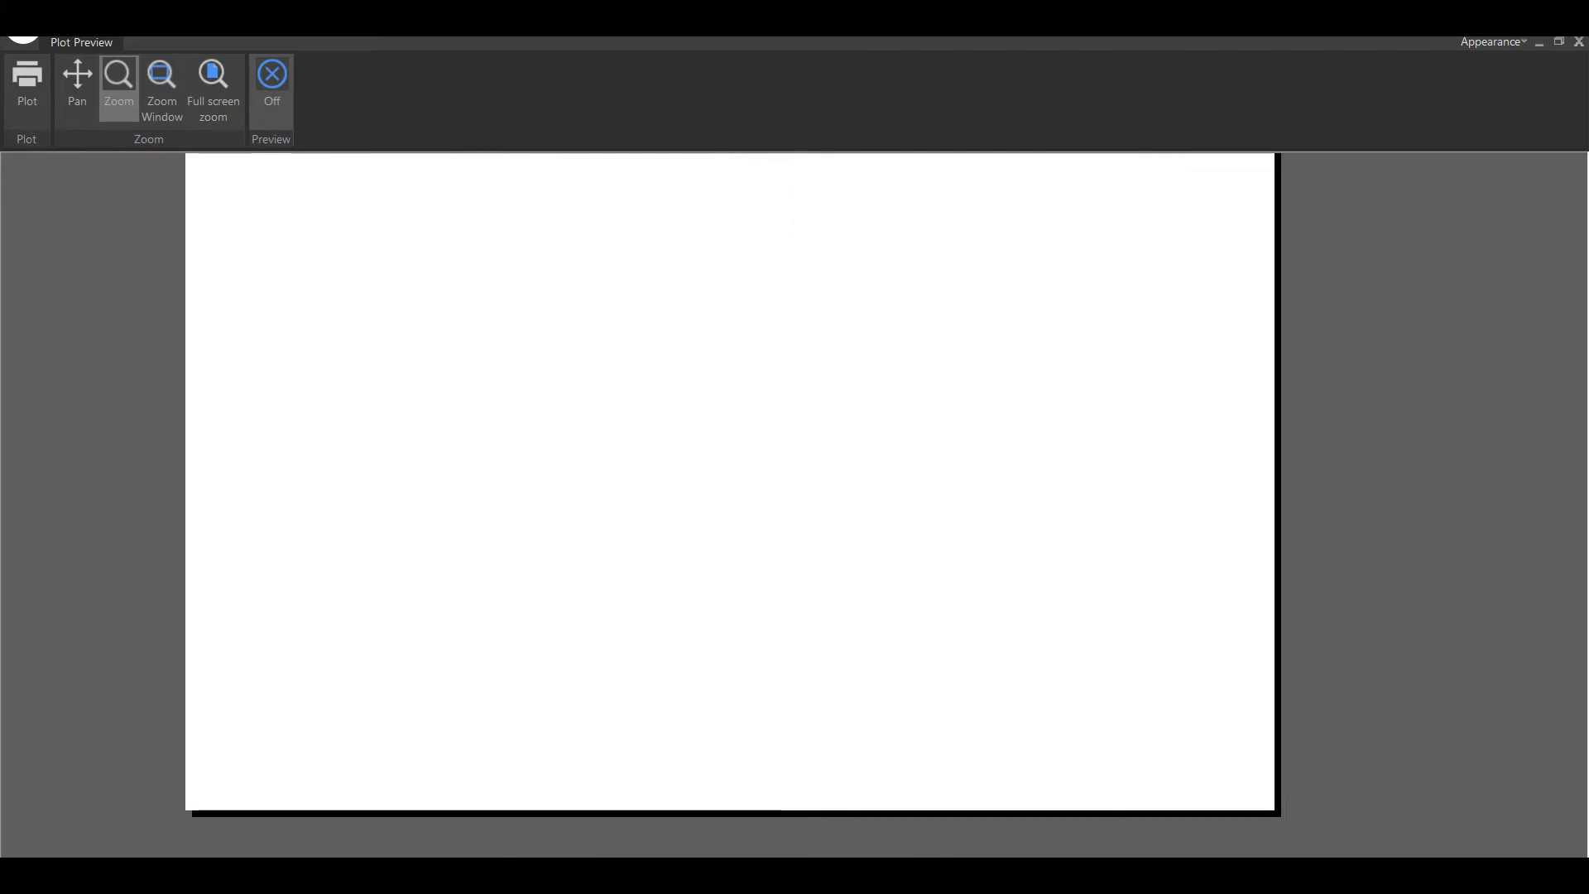
{"action": "scroll", "coordinate": [944, 596], "scroll_direction": "down", "scroll_amount": 2}
{"action": "middle_click_drag", "start_coordinate": [944, 597], "coordinate": [977, 741]}
{"action": "middle_click_drag", "start_coordinate": [807, 360], "coordinate": [807, 413]}
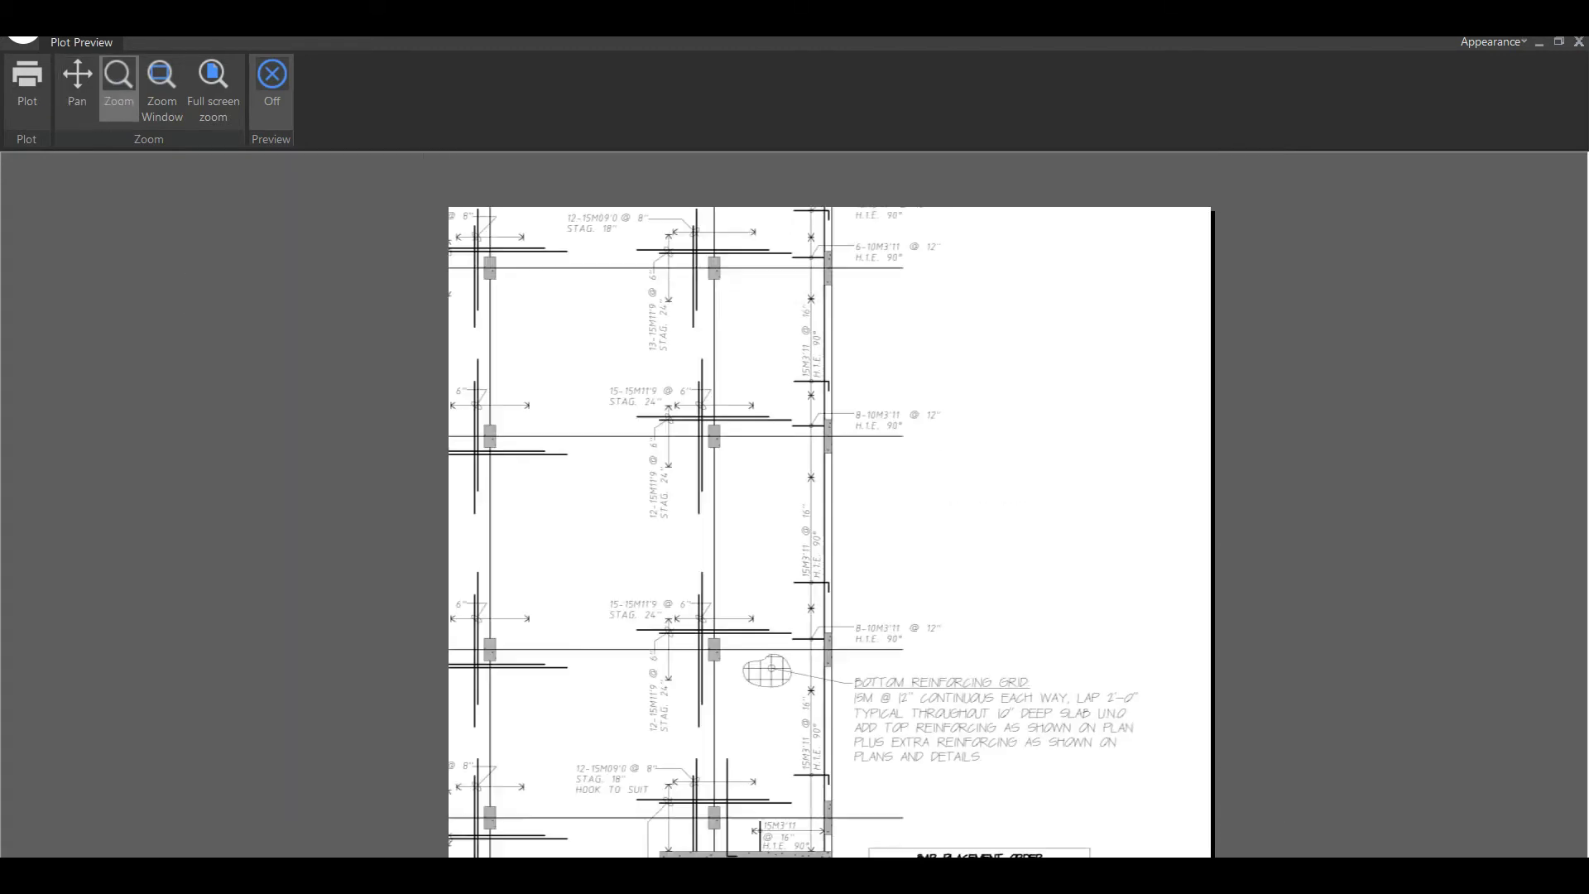
{"action": "scroll", "coordinate": [807, 413], "scroll_direction": "up", "scroll_amount": 3}
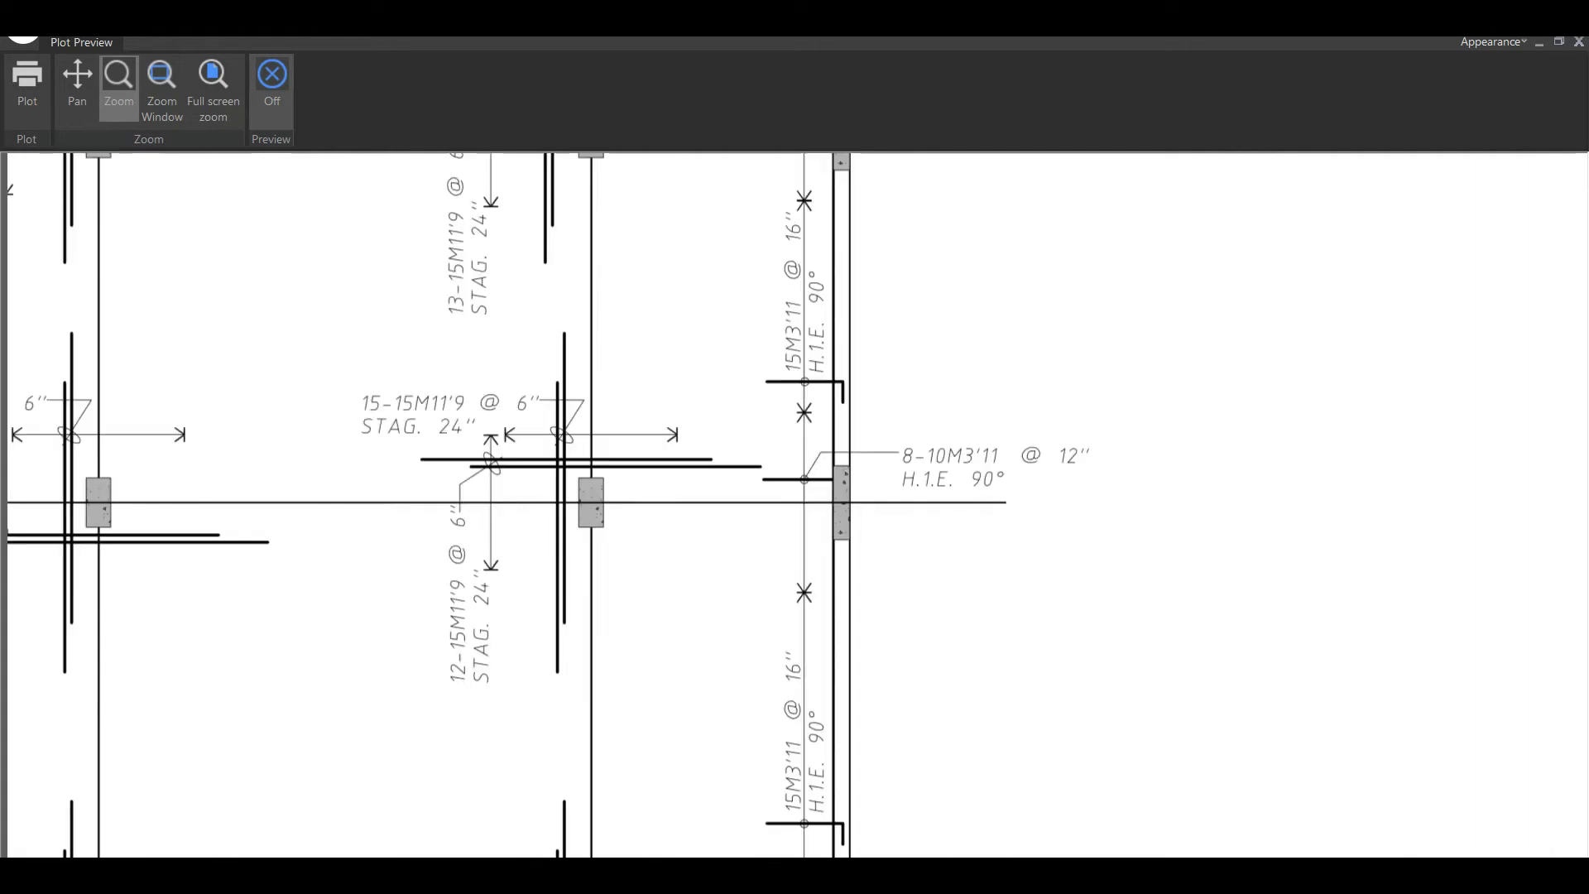
{"action": "scroll", "coordinate": [795, 505], "scroll_direction": "down", "scroll_amount": 3}
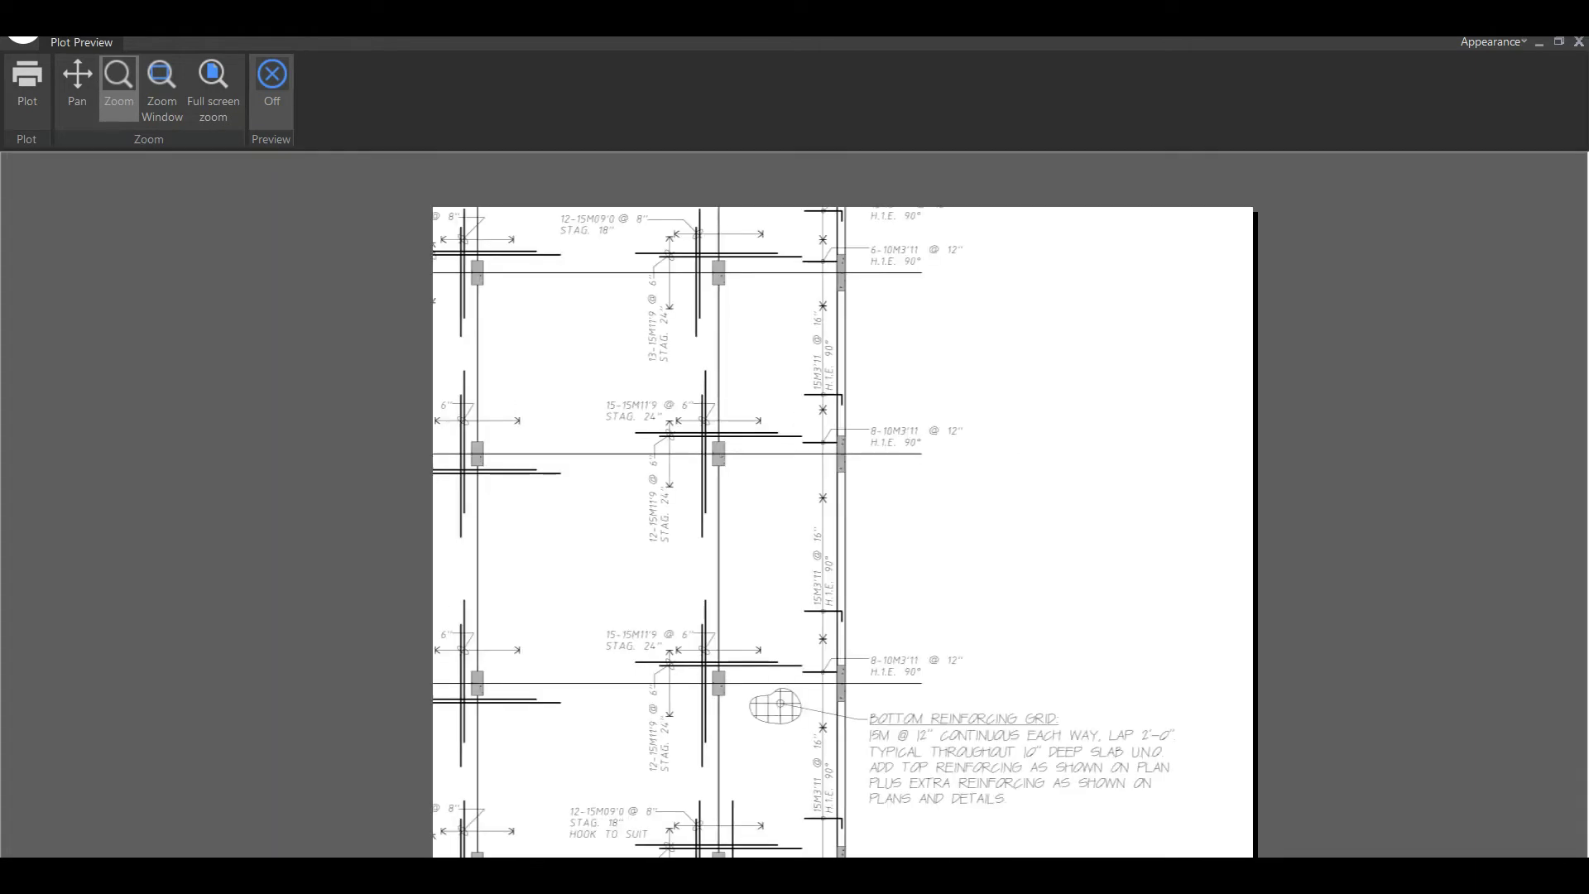
{"action": "left_click", "coordinate": [272, 76]}
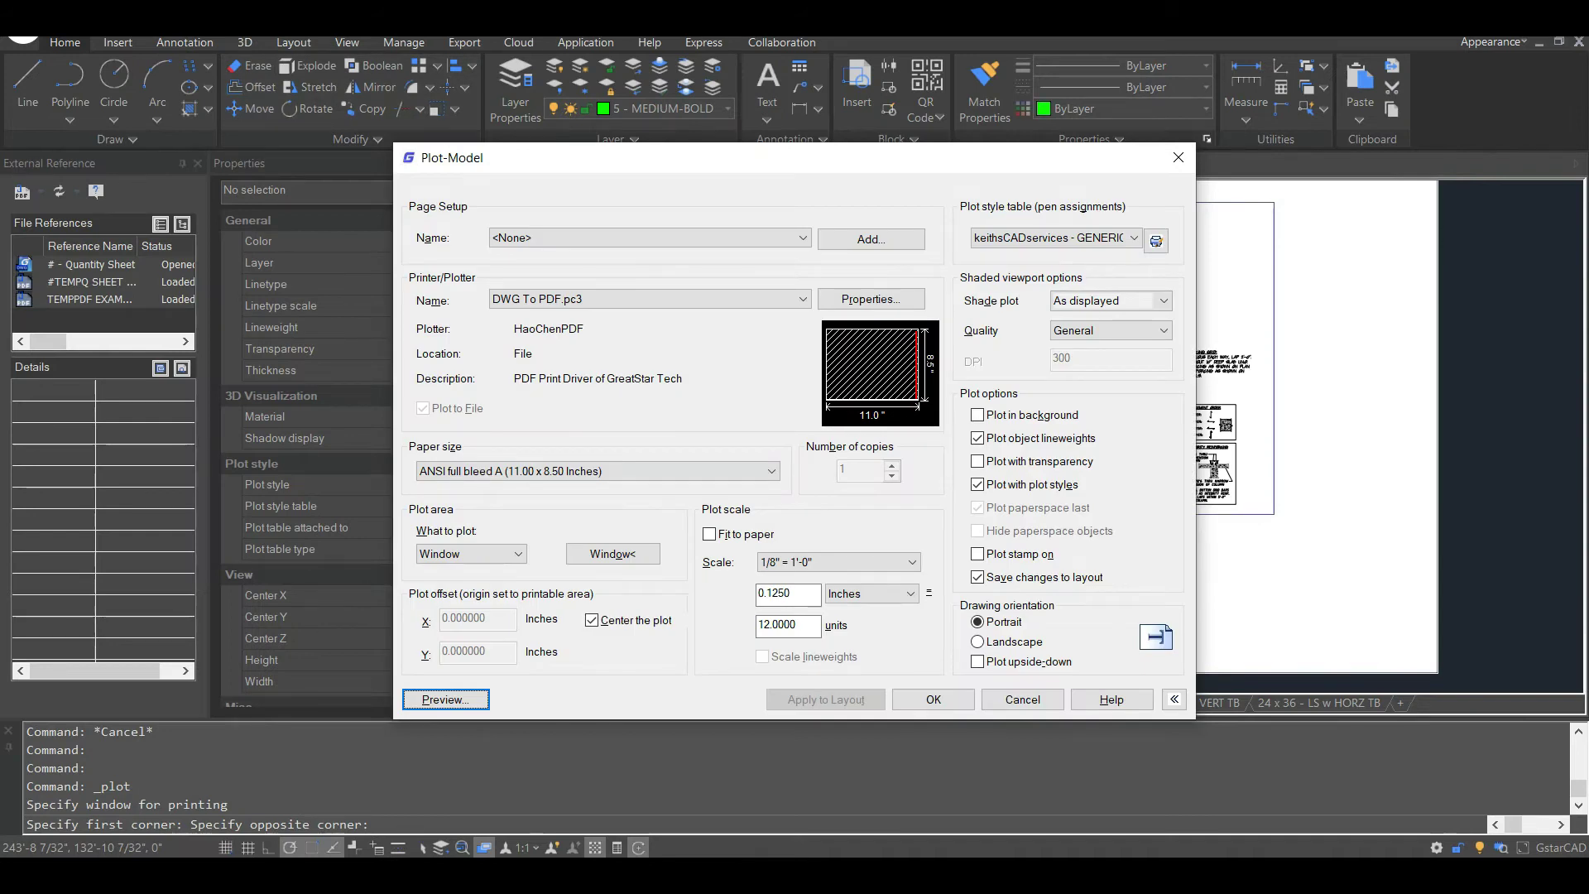
{"action": "left_click", "coordinate": [1021, 699]}
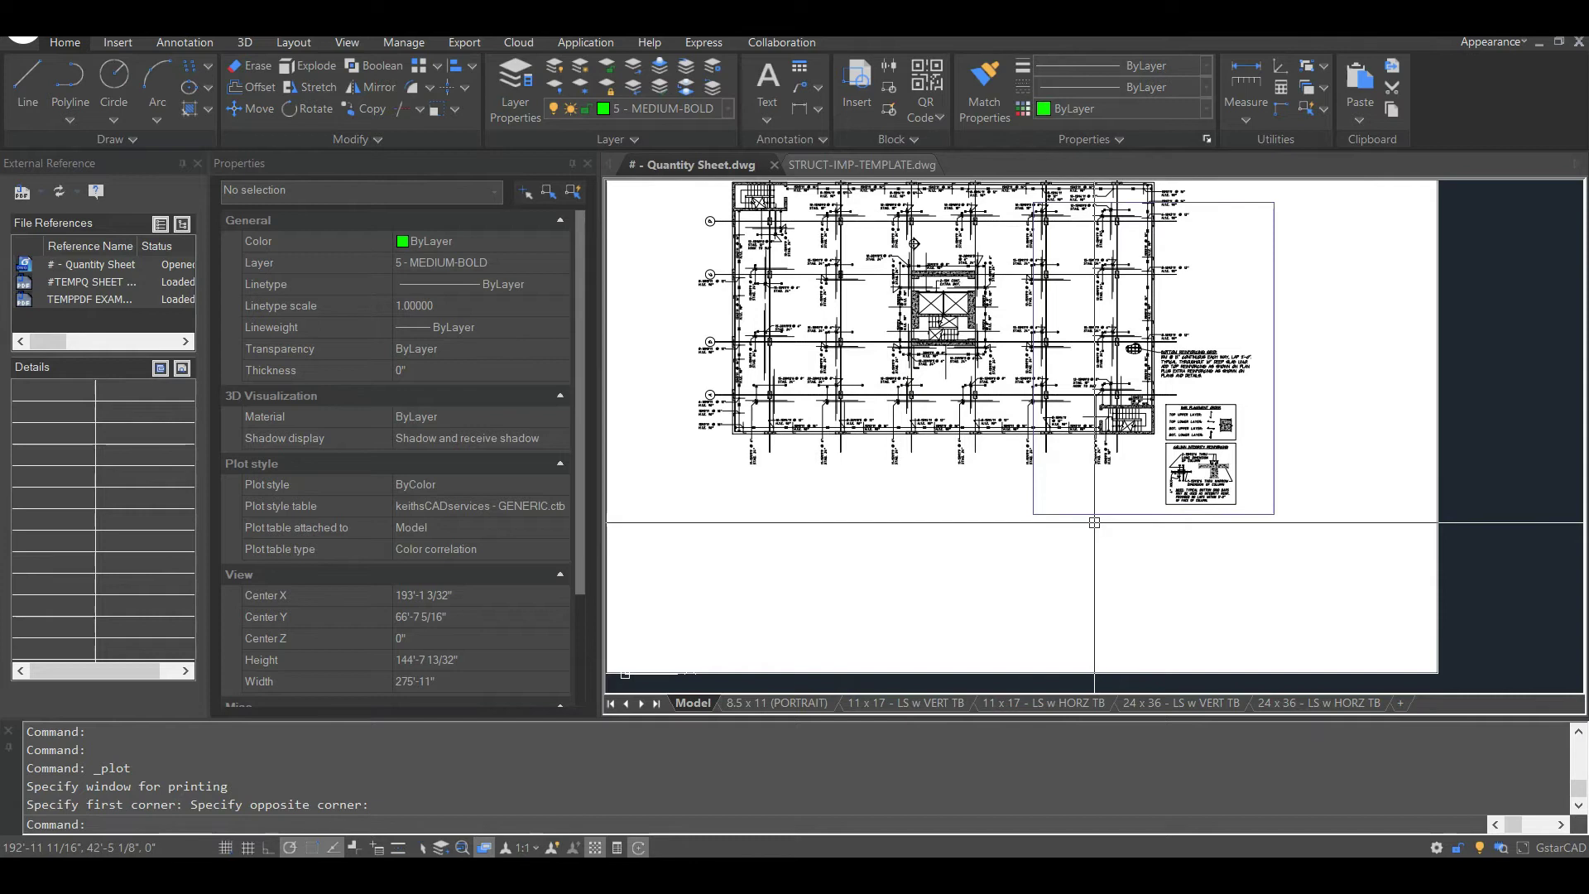
Step: Erase the view extents rectangle from the floor plan PDF
{"action": "middle_click_drag", "start_coordinate": [1242, 457], "coordinate": [1205, 574]}
{"action": "scroll", "coordinate": [1115, 322], "scroll_direction": "down", "scroll_amount": 2}
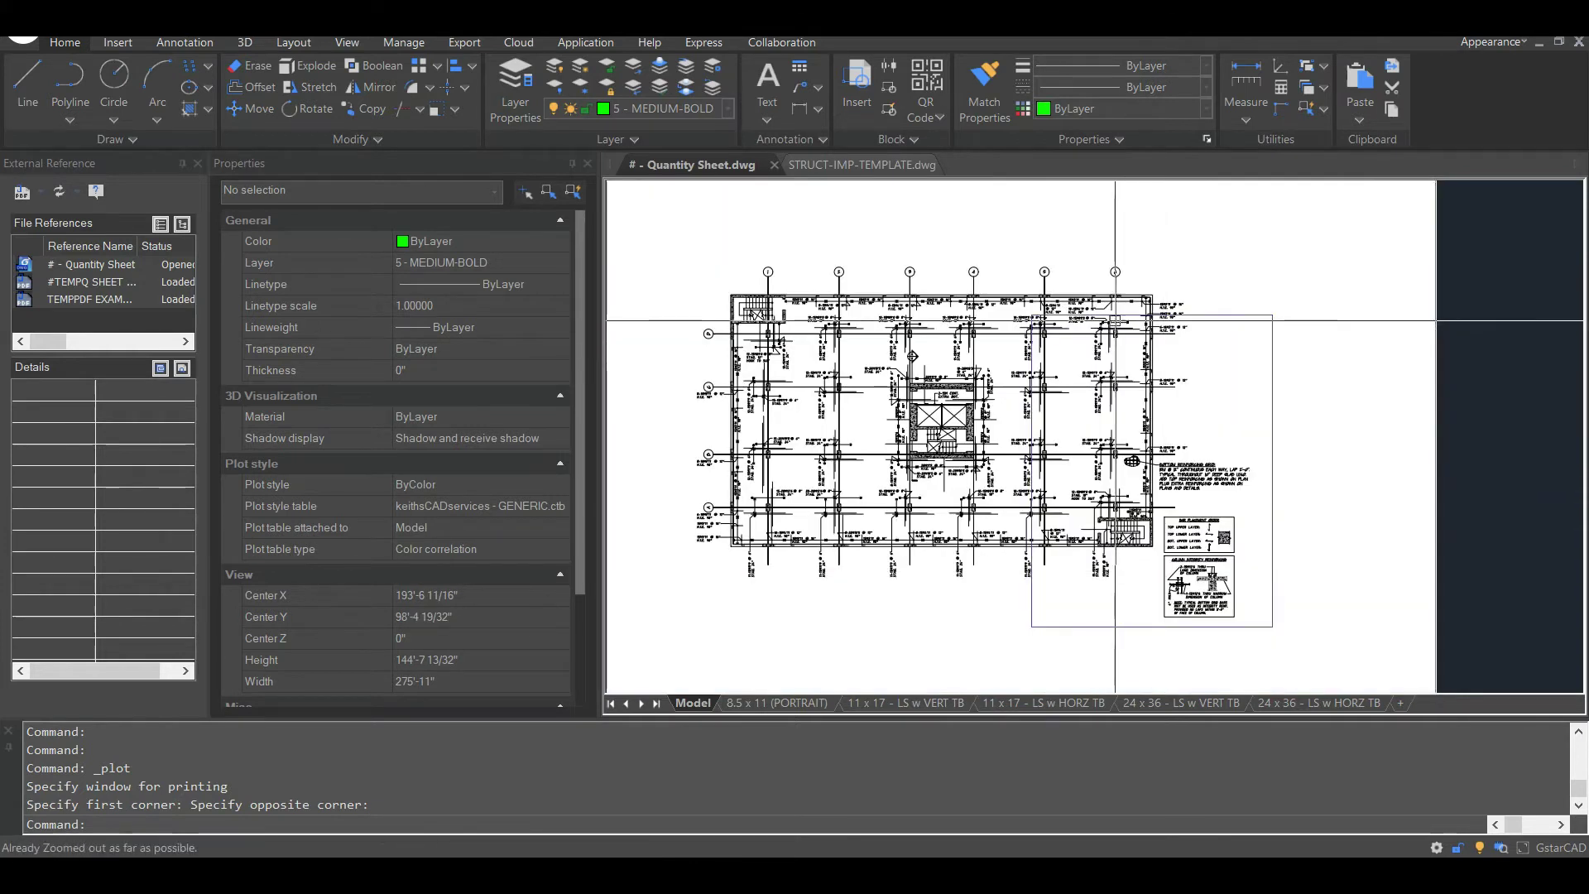
{"action": "middle_click", "coordinate": [1067, 356]}
{"action": "middle_click", "coordinate": [1068, 356]}
{"action": "scroll", "coordinate": [777, 438], "scroll_direction": "down", "scroll_amount": 4}
{"action": "scroll", "coordinate": [843, 426], "scroll_direction": "up", "scroll_amount": 4}
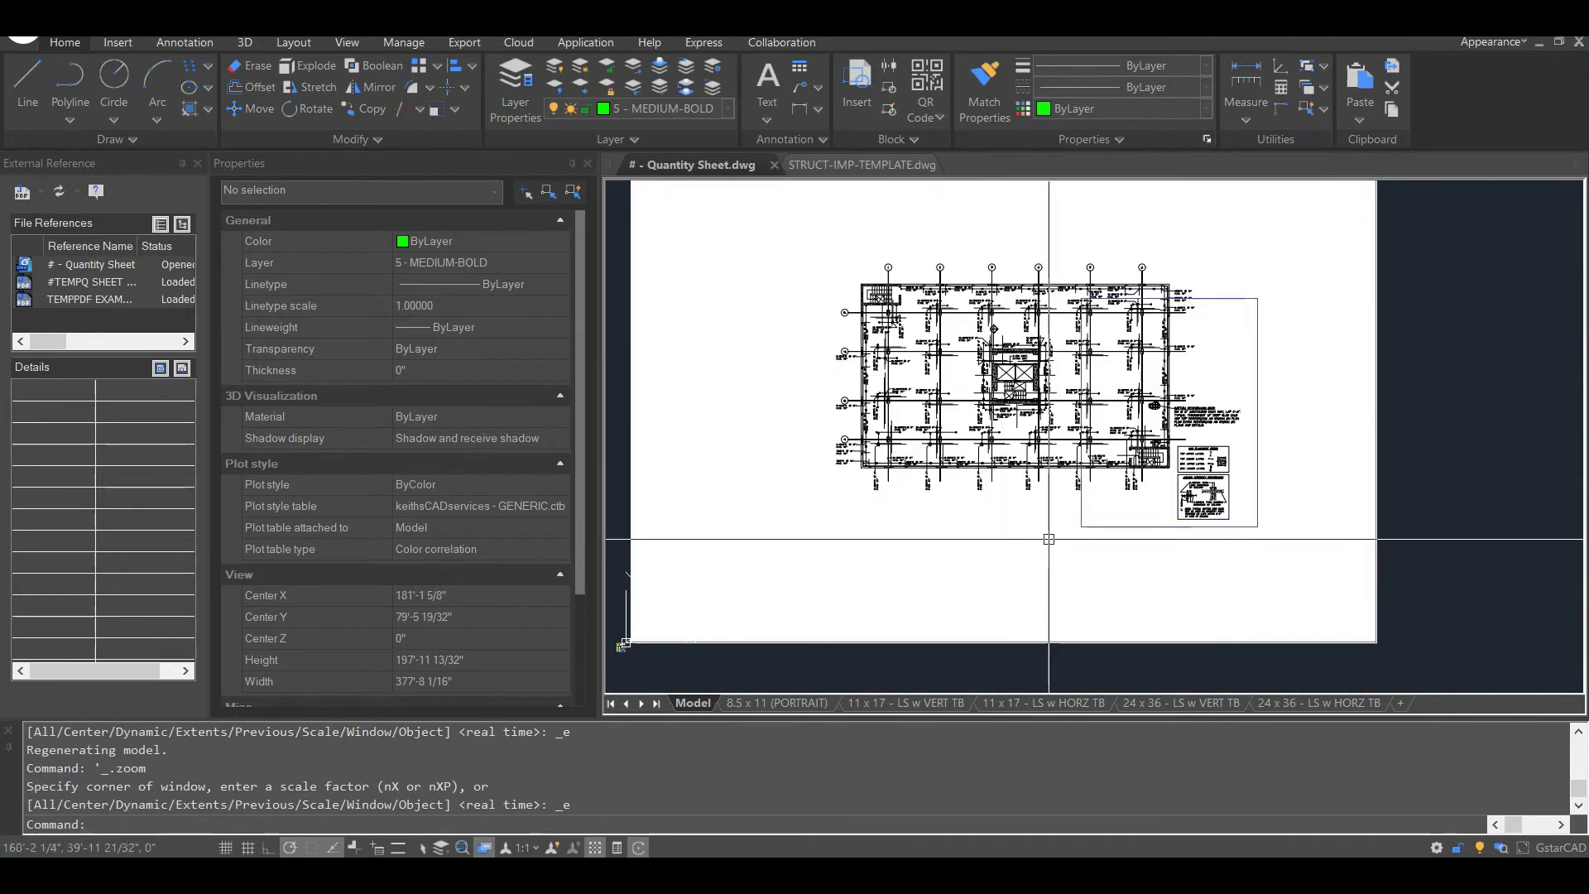
{"action": "left_click", "coordinate": [1048, 539]}
{"action": "type", "text": "e"}
{"action": "key", "text": "Return"}
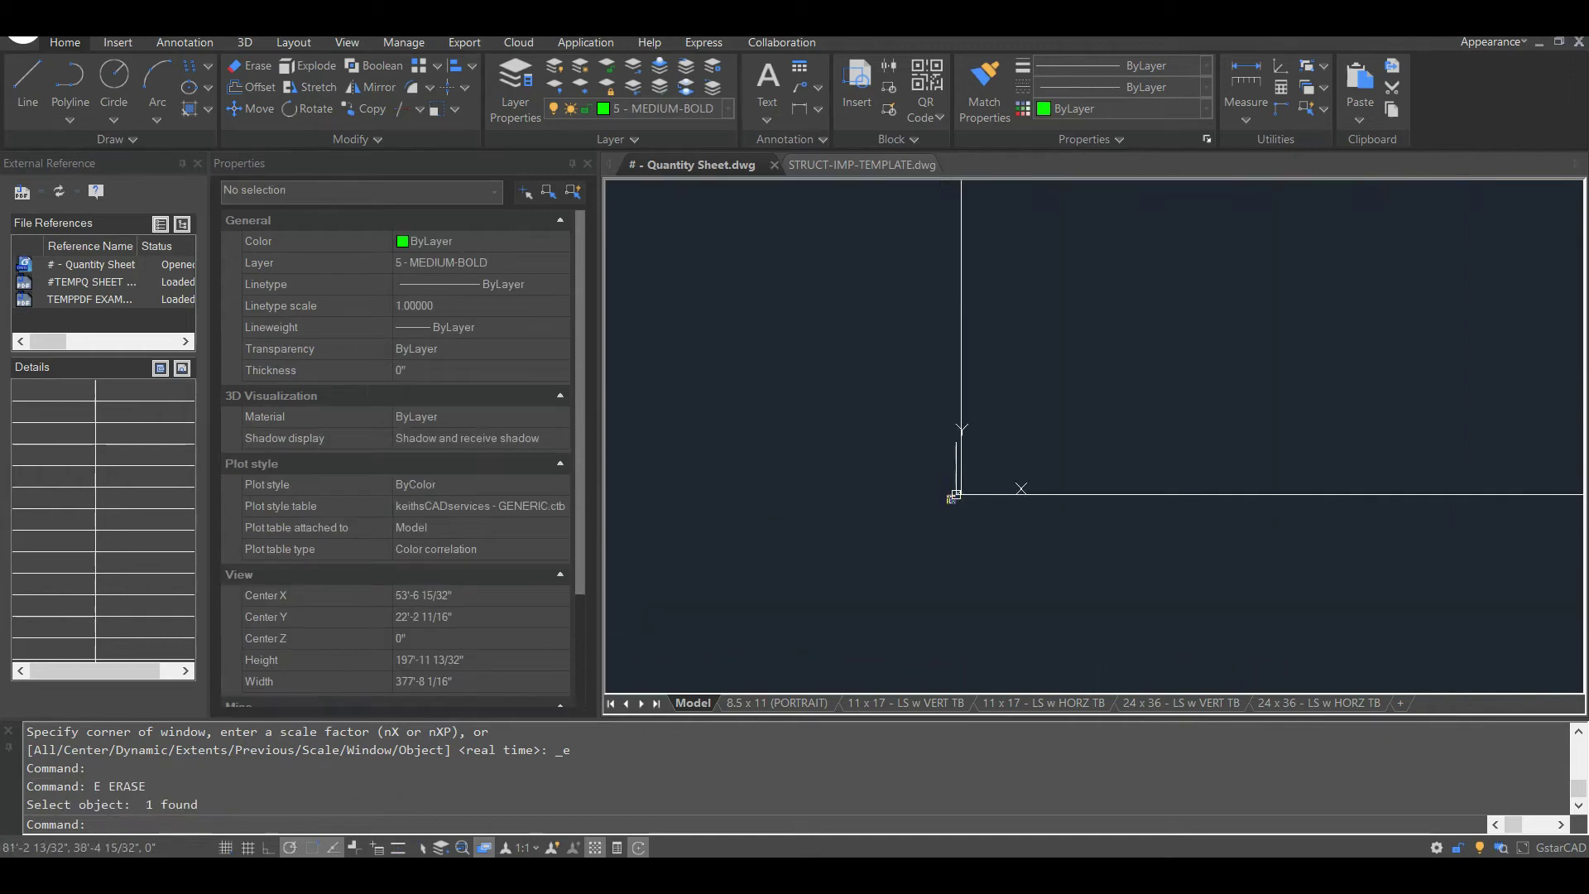
Step: Draw a rectangle over the left concrete wall of the central core, between its lower-left and upper-right corners
{"action": "scroll", "coordinate": [959, 486], "scroll_direction": "up", "scroll_amount": 6}
{"action": "scroll", "coordinate": [952, 554], "scroll_direction": "down", "scroll_amount": 6}
{"action": "middle_click_drag", "start_coordinate": [1085, 399], "coordinate": [946, 545]}
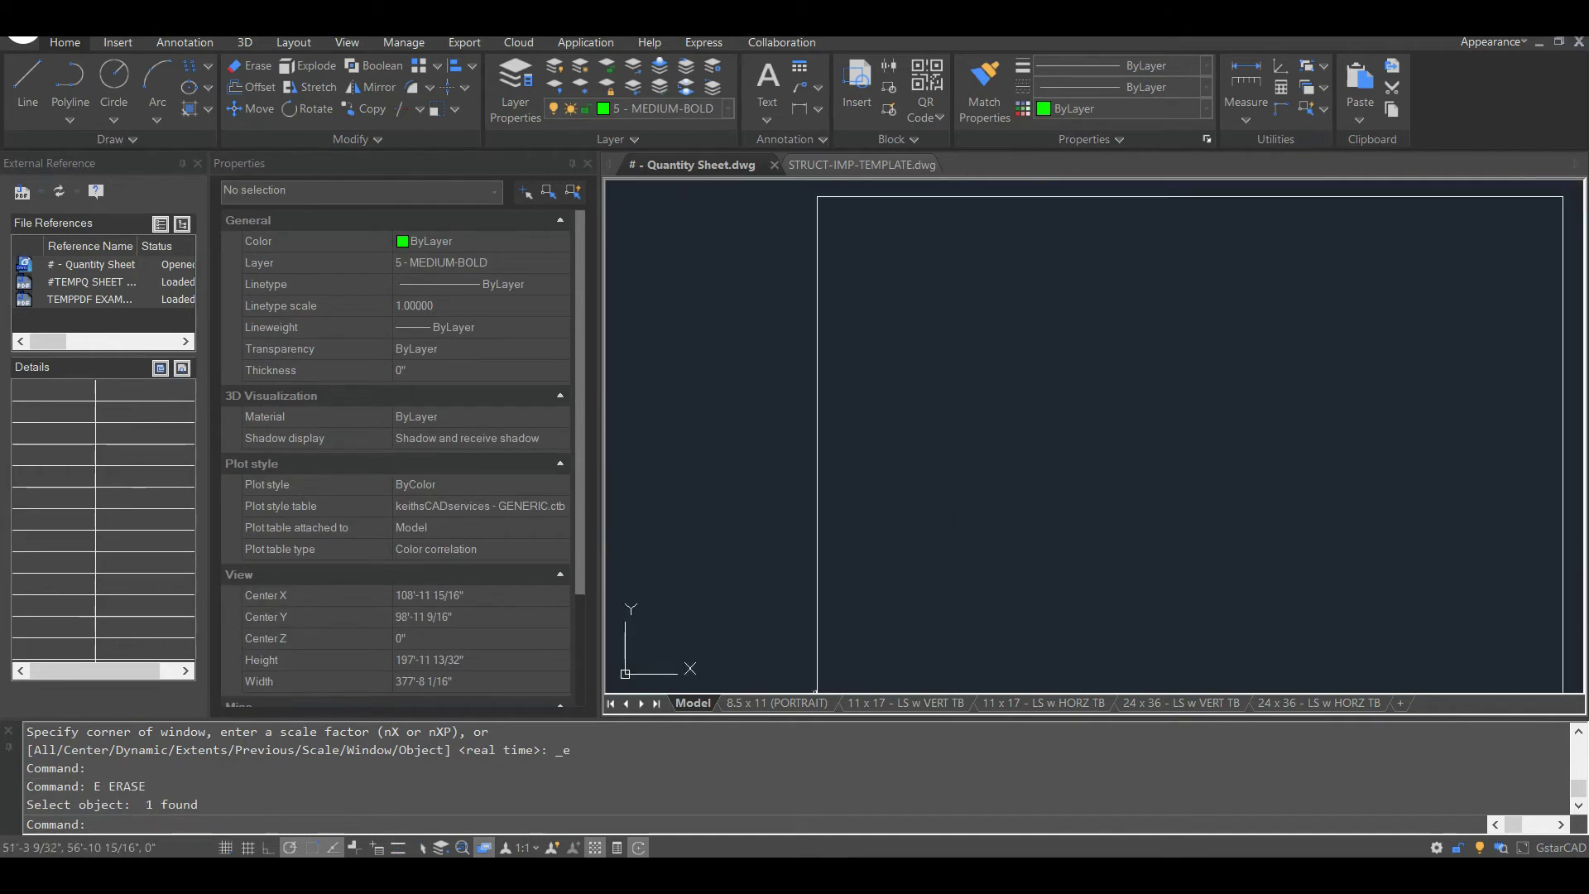
{"action": "scroll", "coordinate": [1103, 396], "scroll_direction": "up", "scroll_amount": 4}
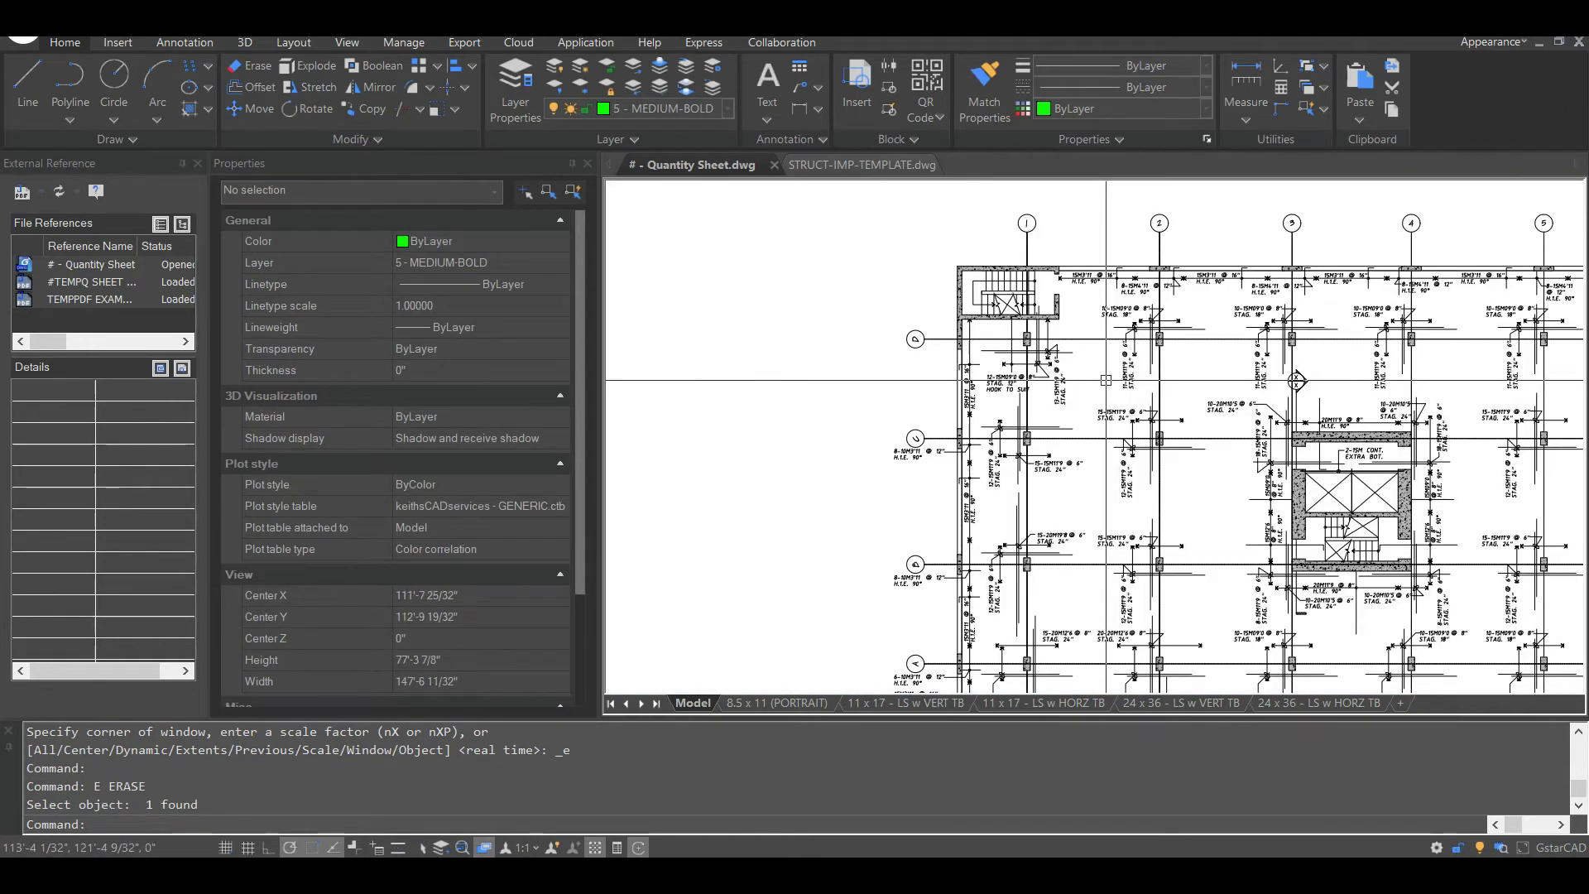
{"action": "middle_click_drag", "start_coordinate": [1298, 515], "coordinate": [1097, 460]}
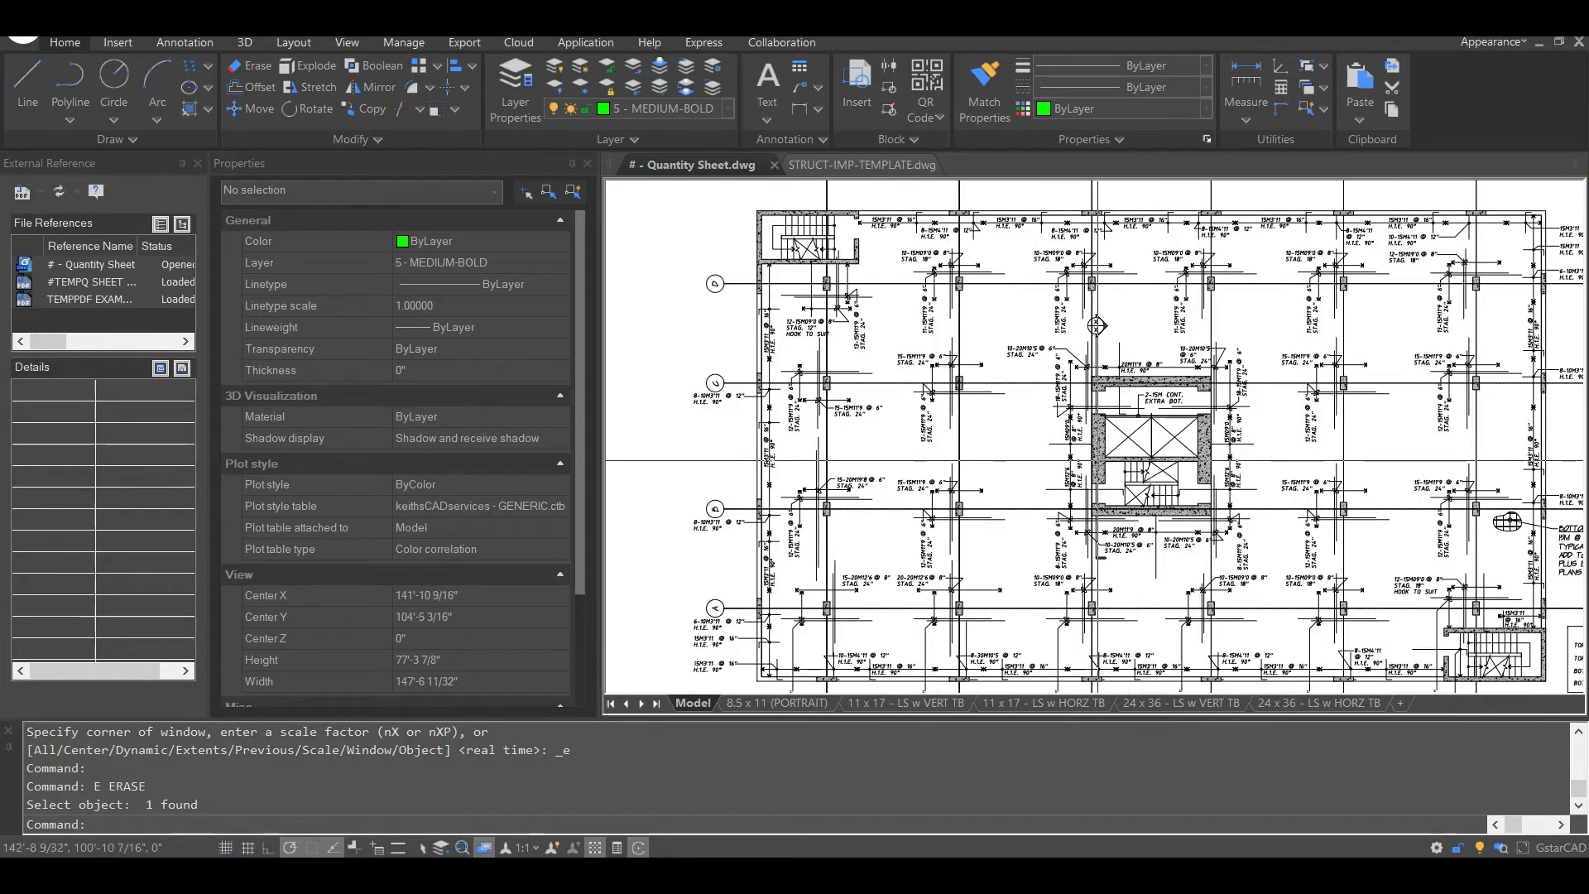
{"action": "scroll", "coordinate": [1098, 460], "scroll_direction": "up", "scroll_amount": 8}
{"action": "type", "text": "rec"}
{"action": "key", "text": "Return"}
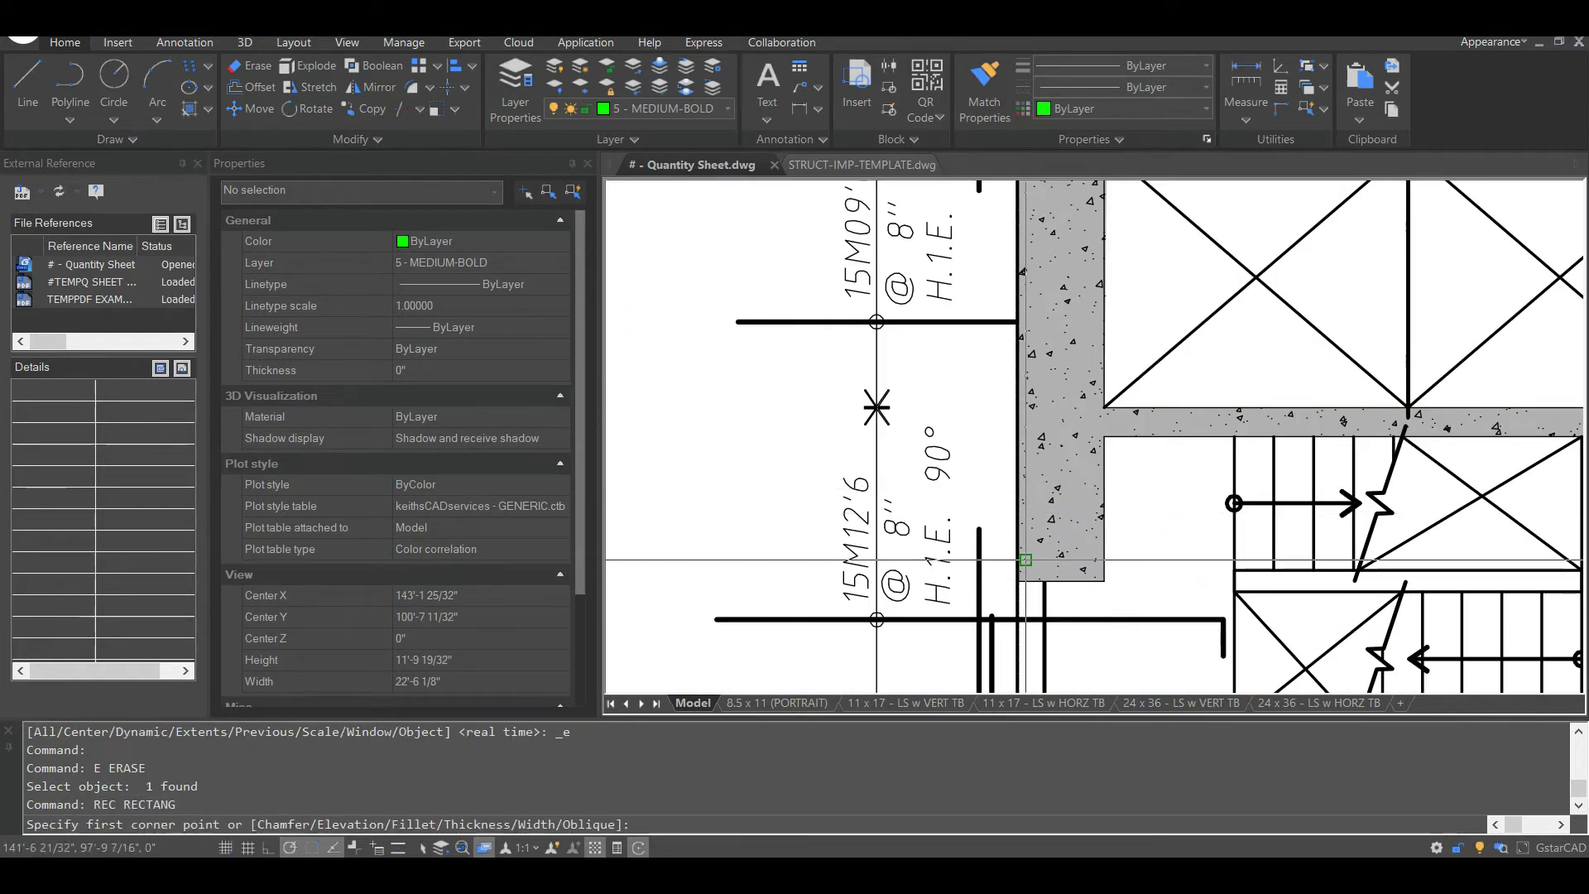
{"action": "left_click", "coordinate": [1018, 580]}
{"action": "middle_click_drag", "start_coordinate": [1109, 134], "coordinate": [1080, 357]}
{"action": "left_click", "coordinate": [1083, 352]}
Step: Trace the core's upper concrete wall, including its short end returns, with a polyline snapped to the PDF corners
{"action": "middle_click_drag", "start_coordinate": [1139, 231], "coordinate": [1075, 405]}
{"action": "type", "text": "pl"}
{"action": "key", "text": "Return"}
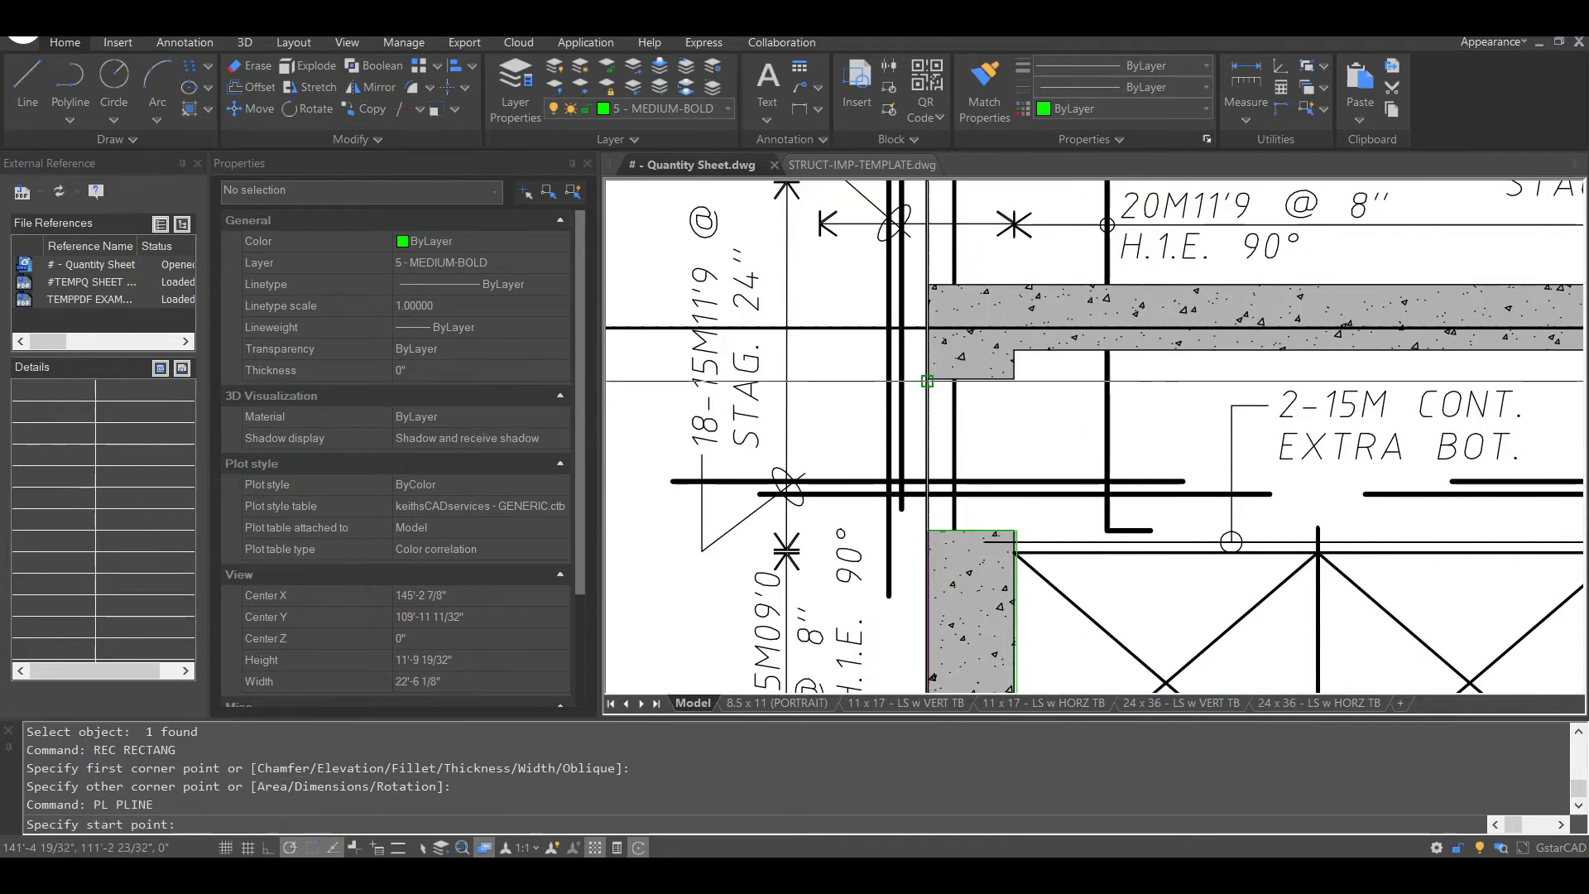
{"action": "left_click", "coordinate": [927, 283]}
{"action": "left_click", "coordinate": [928, 283]}
{"action": "scroll", "coordinate": [928, 283], "scroll_direction": "down", "scroll_amount": 5}
{"action": "scroll", "coordinate": [1199, 283], "scroll_direction": "up", "scroll_amount": 5}
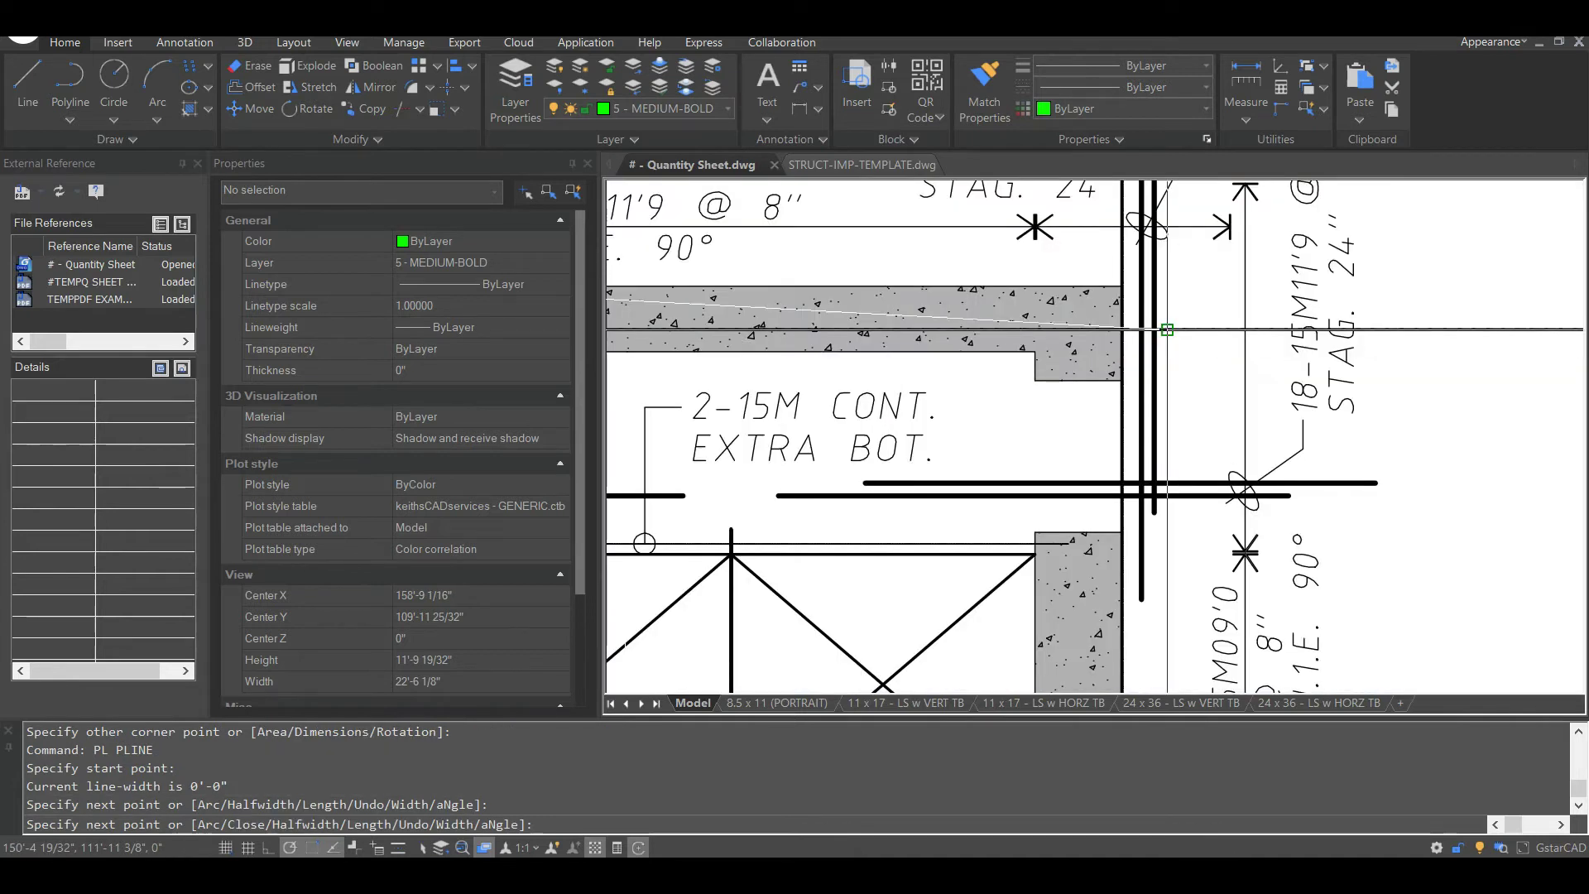
{"action": "left_click", "coordinate": [1121, 284]}
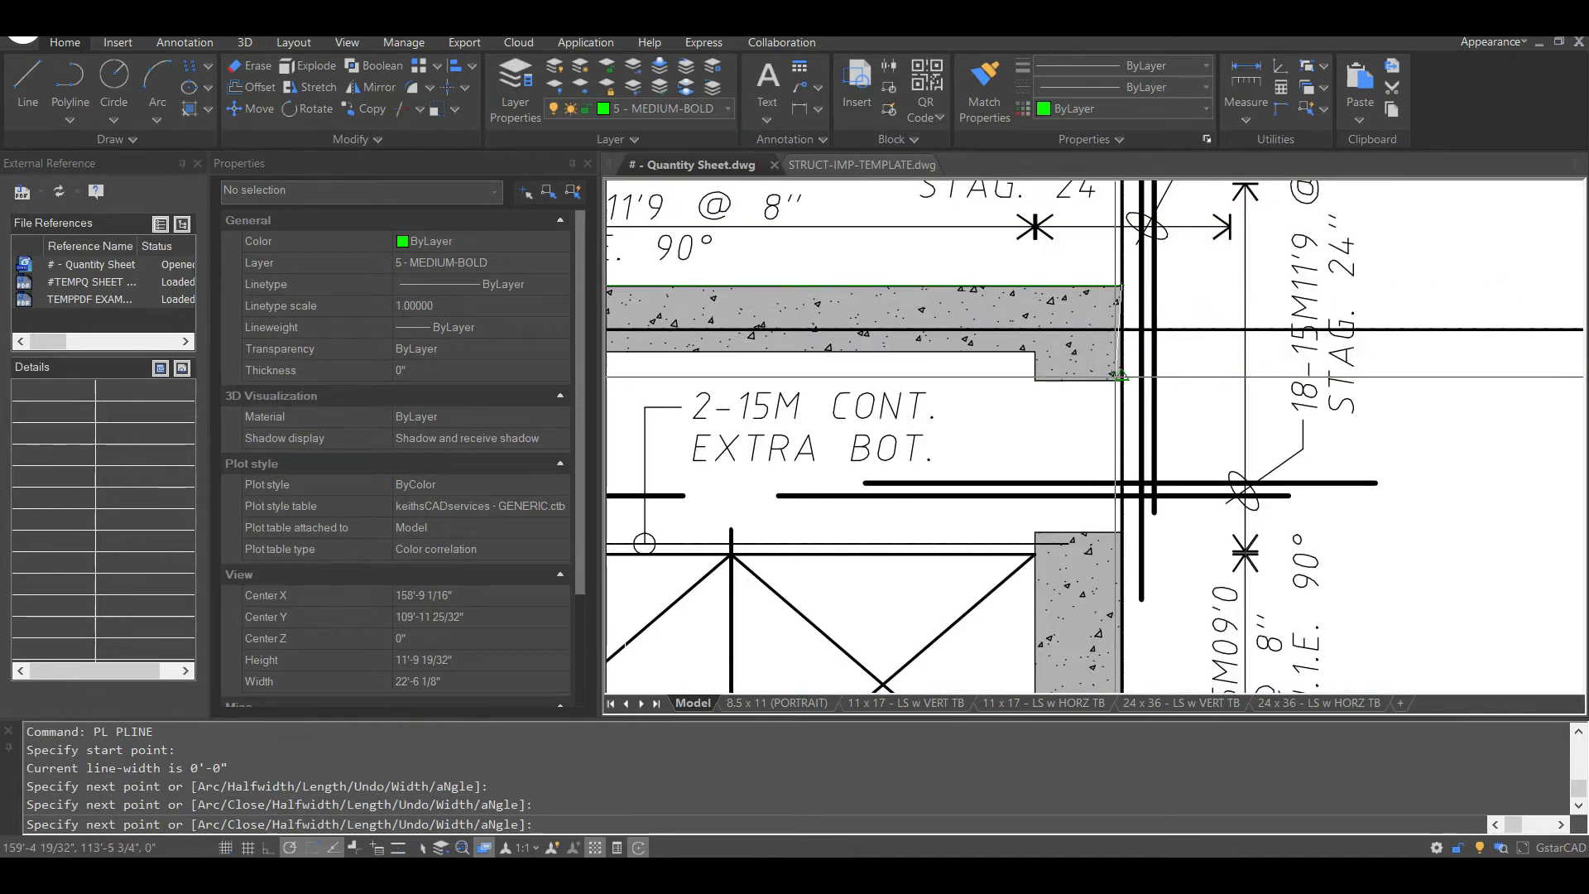
{"action": "left_click", "coordinate": [1121, 380]}
{"action": "left_click", "coordinate": [1034, 380]}
{"action": "left_click", "coordinate": [1034, 350]}
{"action": "scroll", "coordinate": [1034, 351], "scroll_direction": "down", "scroll_amount": 5}
{"action": "scroll", "coordinate": [1016, 326], "scroll_direction": "up", "scroll_amount": 5}
{"action": "left_click", "coordinate": [1016, 354]}
{"action": "left_click", "coordinate": [929, 357]}
{"action": "key", "text": "Return"}
Step: Check the area and length of the polyline traced around the core's upper wall
{"action": "left_click", "coordinate": [999, 356]}
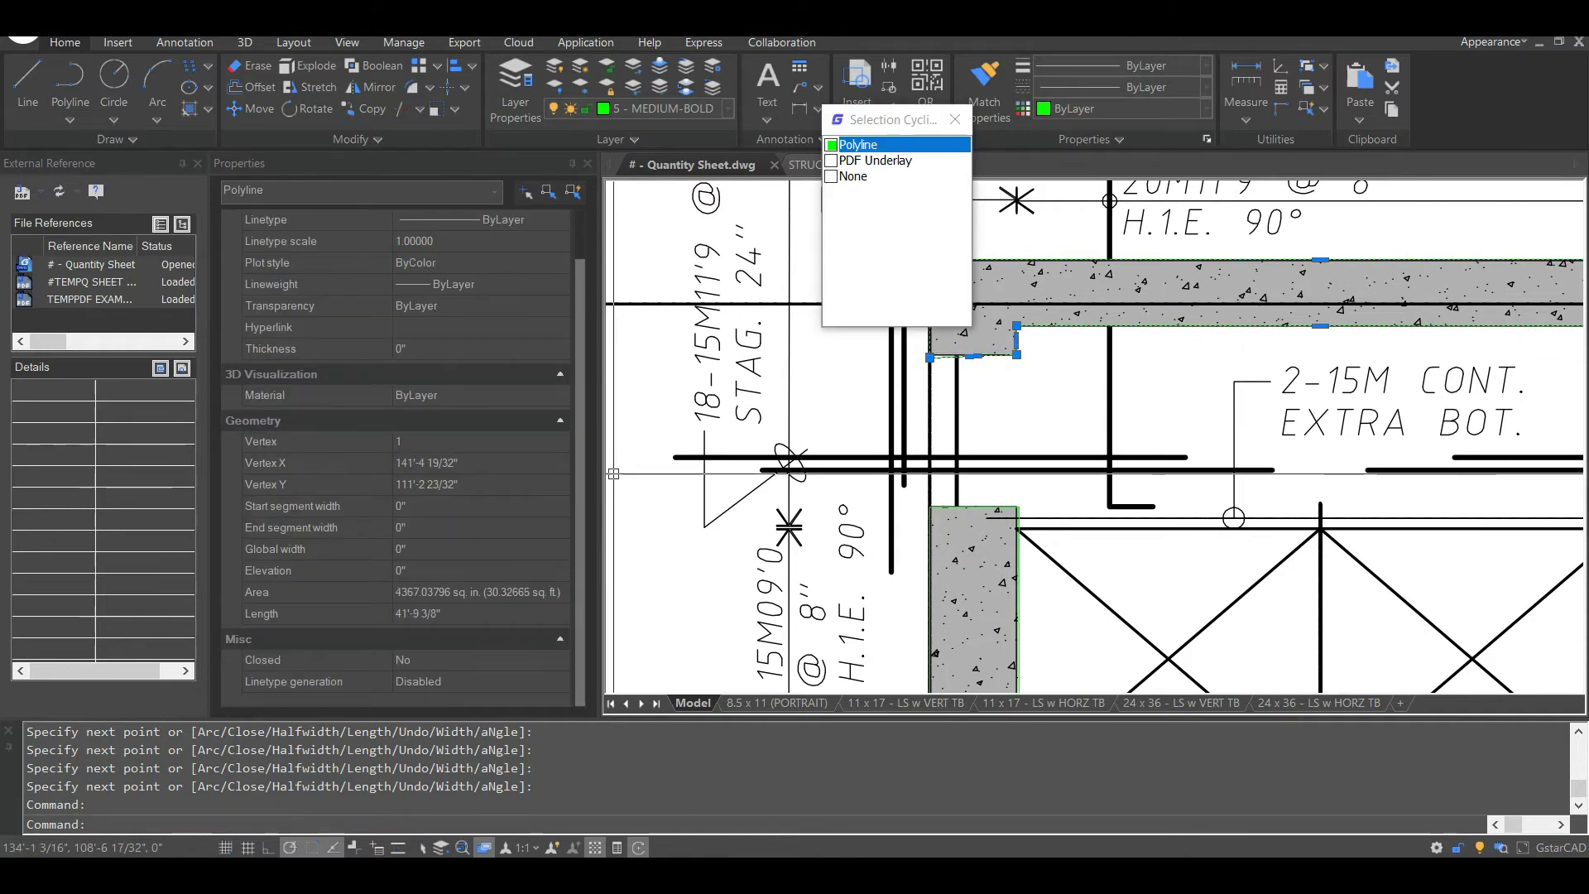
{"action": "key", "text": "Escape"}
{"action": "scroll", "coordinate": [613, 474], "scroll_direction": "down", "scroll_amount": 5}
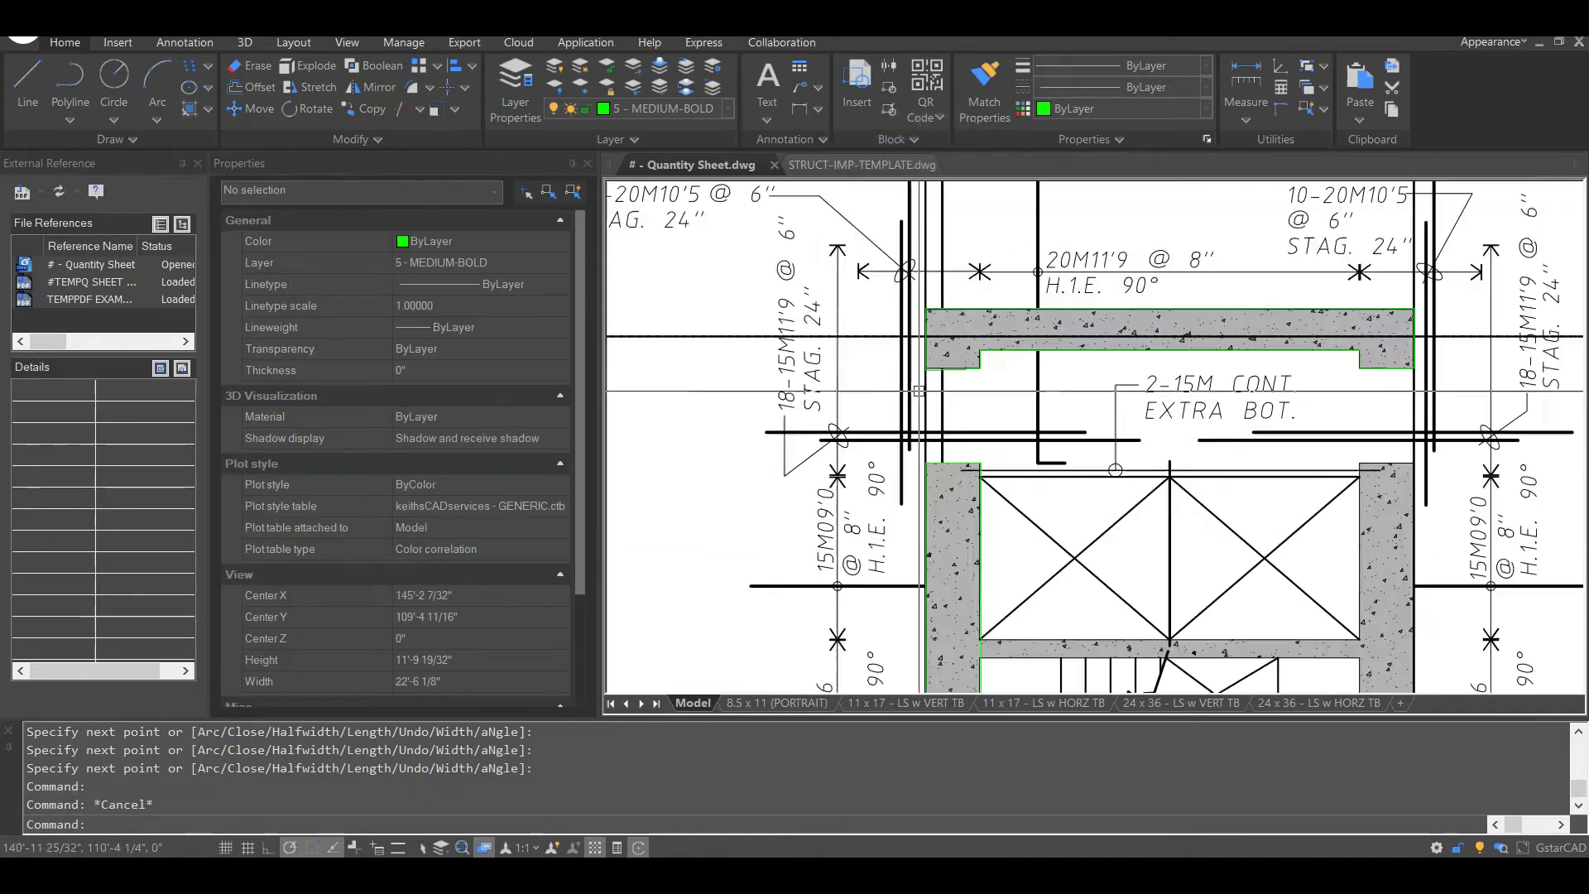
Step: Draw an open, stepped three-segment polyline about 104 feet long in the empty space left of the floor plan PDF
{"action": "scroll", "coordinate": [926, 399], "scroll_direction": "up", "scroll_amount": 3}
{"action": "scroll", "coordinate": [926, 399], "scroll_direction": "down", "scroll_amount": 5}
{"action": "scroll", "coordinate": [1028, 400], "scroll_direction": "up", "scroll_amount": 3}
{"action": "type", "text": "PL"}
{"action": "key", "text": "Return"}
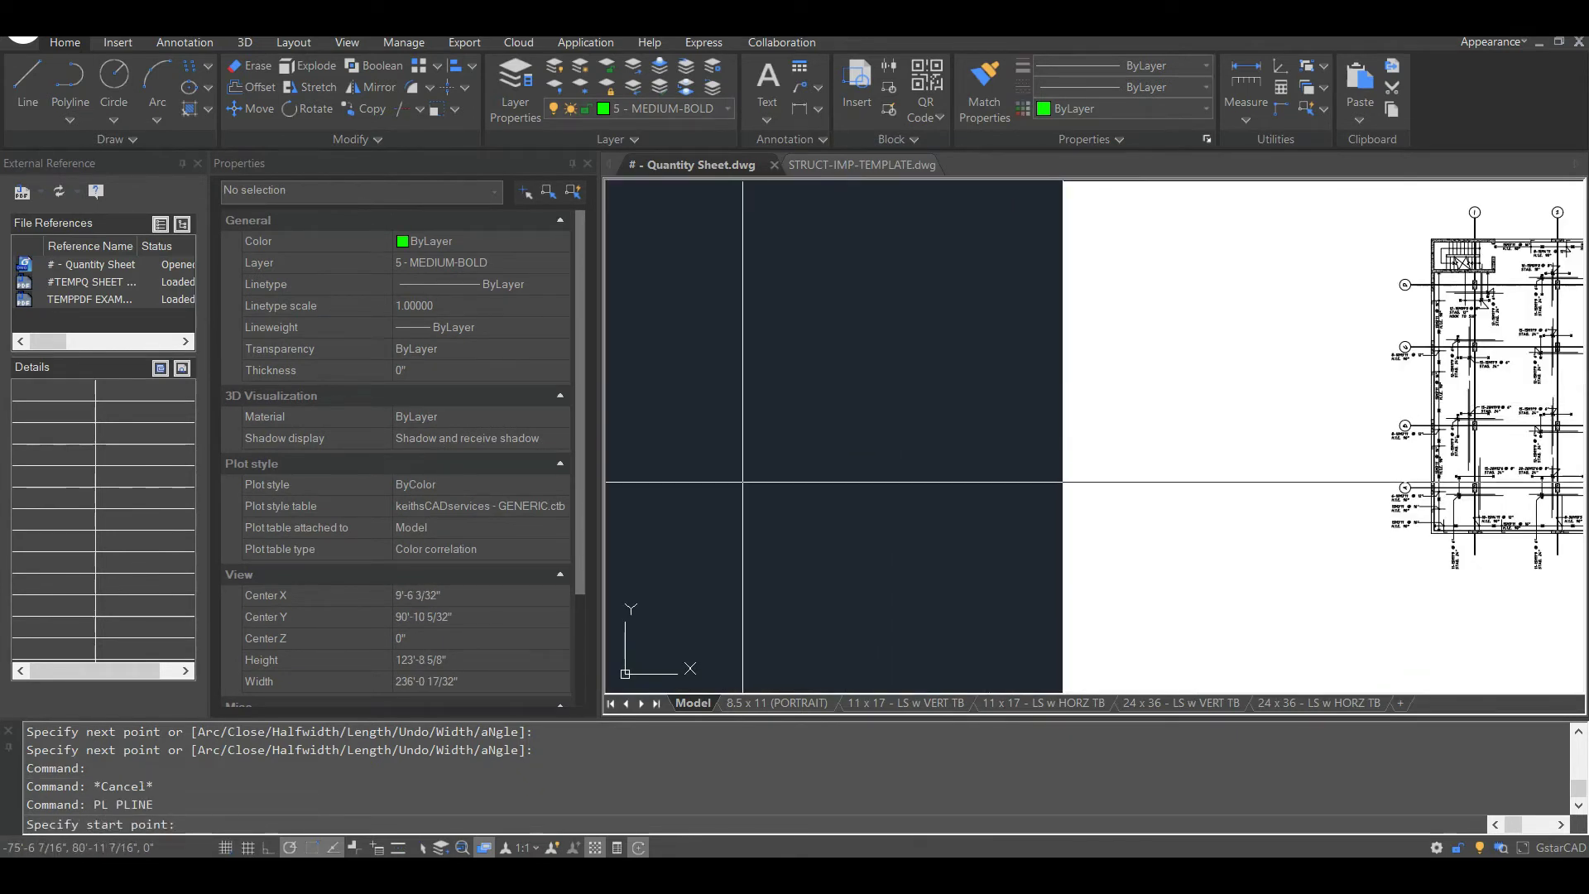
{"action": "left_click", "coordinate": [742, 486]}
{"action": "left_click", "coordinate": [742, 317]}
{"action": "left_click", "coordinate": [915, 317]}
{"action": "left_click", "coordinate": [915, 229]}
{"action": "key", "text": "Return"}
Step: Check the area and length of the open stepped polyline beside the floor plan PDF
{"action": "left_click", "coordinate": [940, 241]}
{"action": "left_click", "coordinate": [869, 293]}
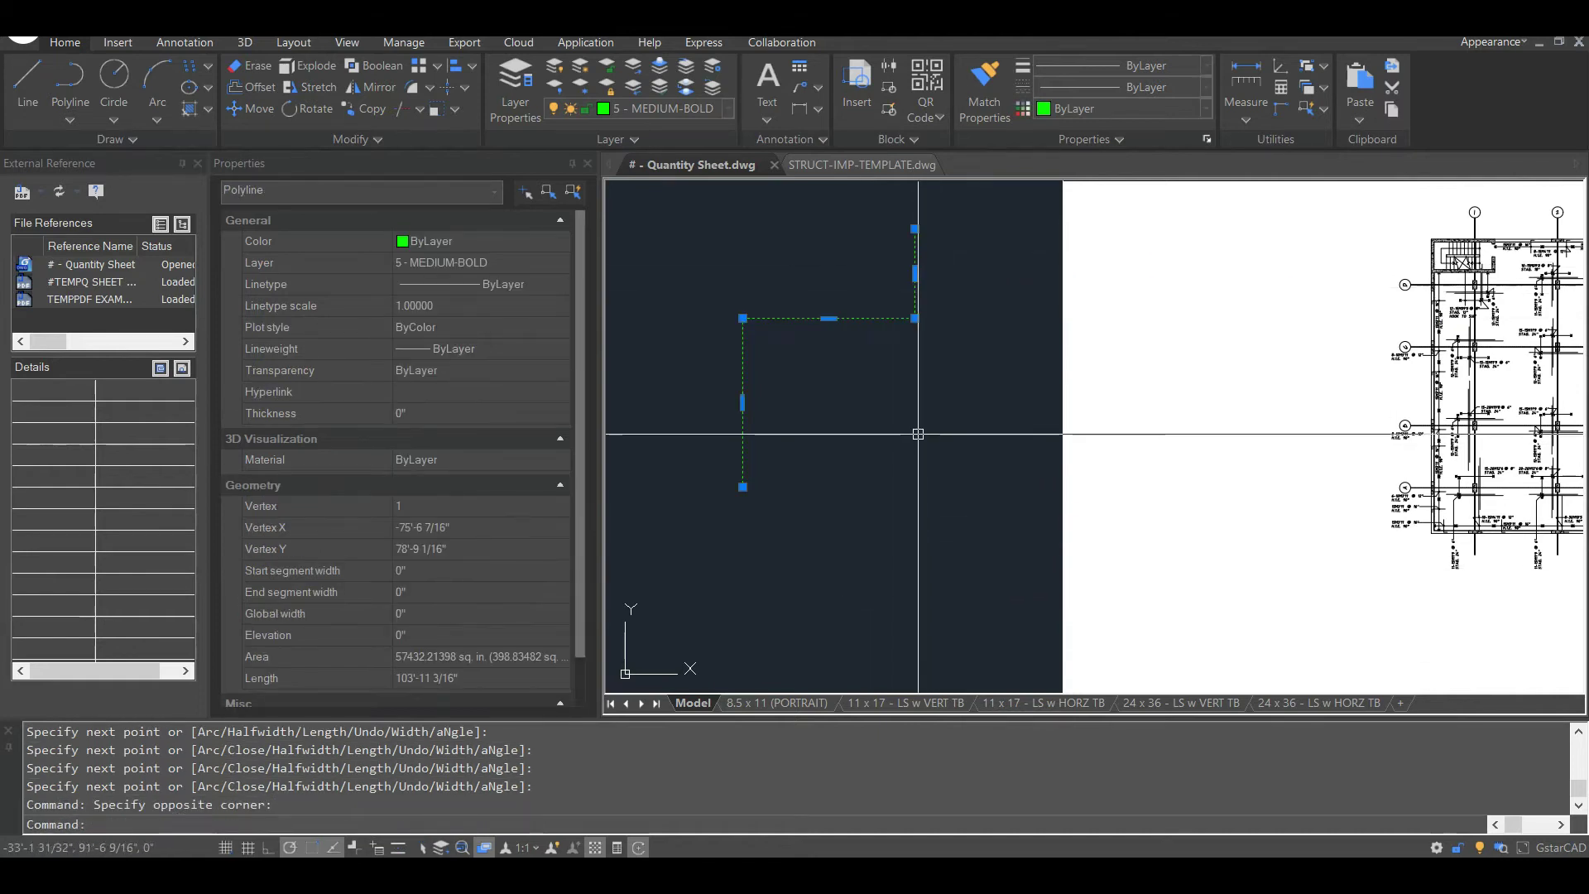
{"action": "key", "text": "Escape"}
{"action": "key", "text": "Escape"}
{"action": "scroll", "coordinate": [1050, 382], "scroll_direction": "down", "scroll_amount": 3}
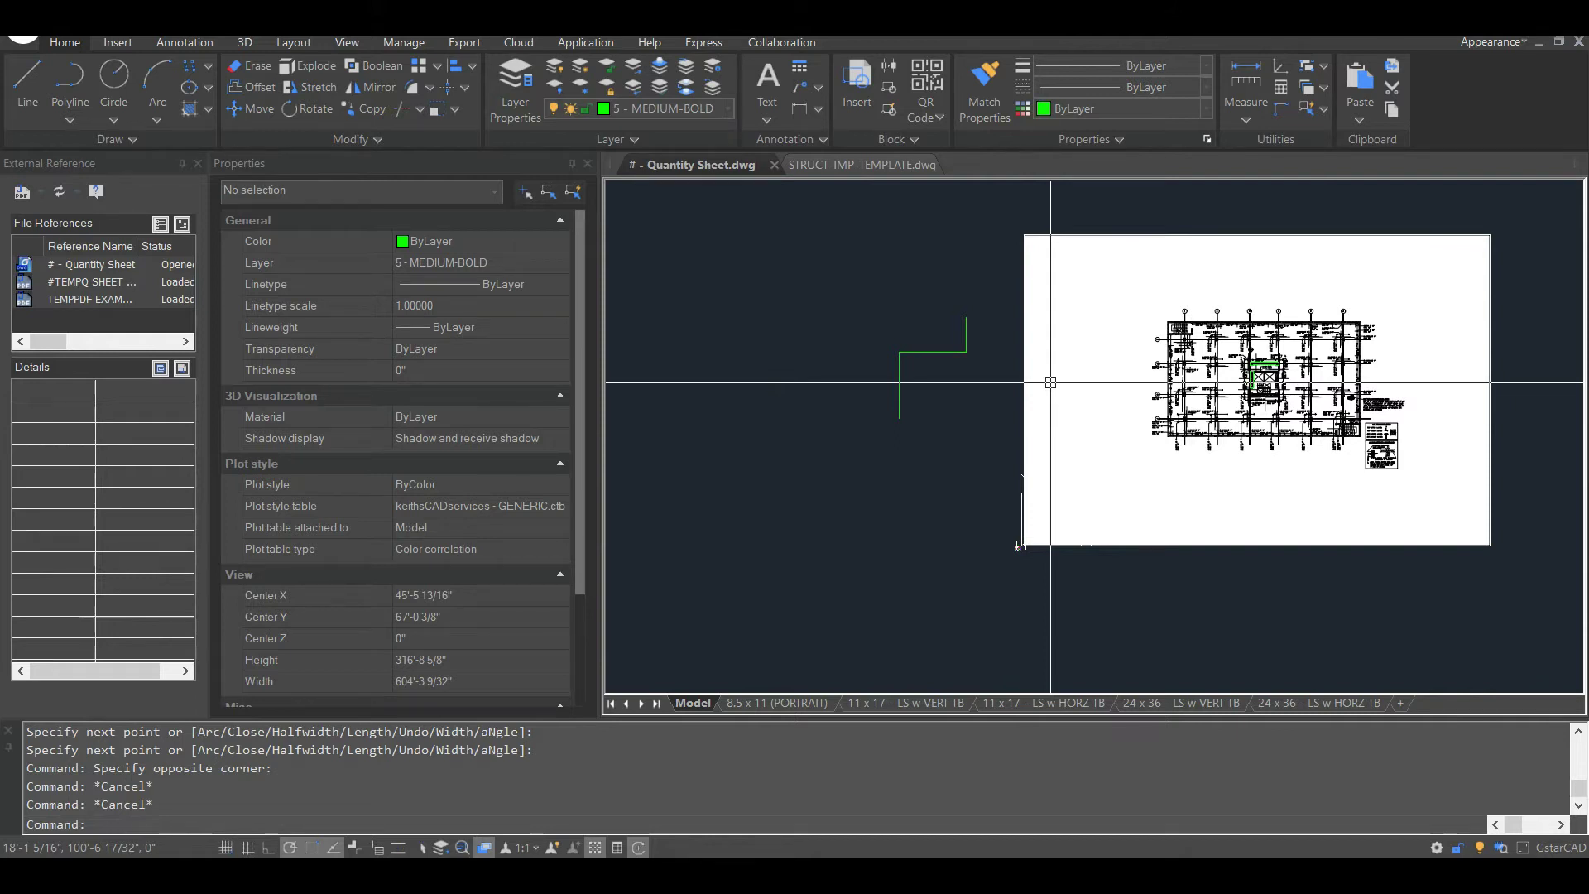
{"action": "scroll", "coordinate": [852, 336], "scroll_direction": "up", "scroll_amount": 3}
{"action": "scroll", "coordinate": [861, 419], "scroll_direction": "down", "scroll_amount": 2}
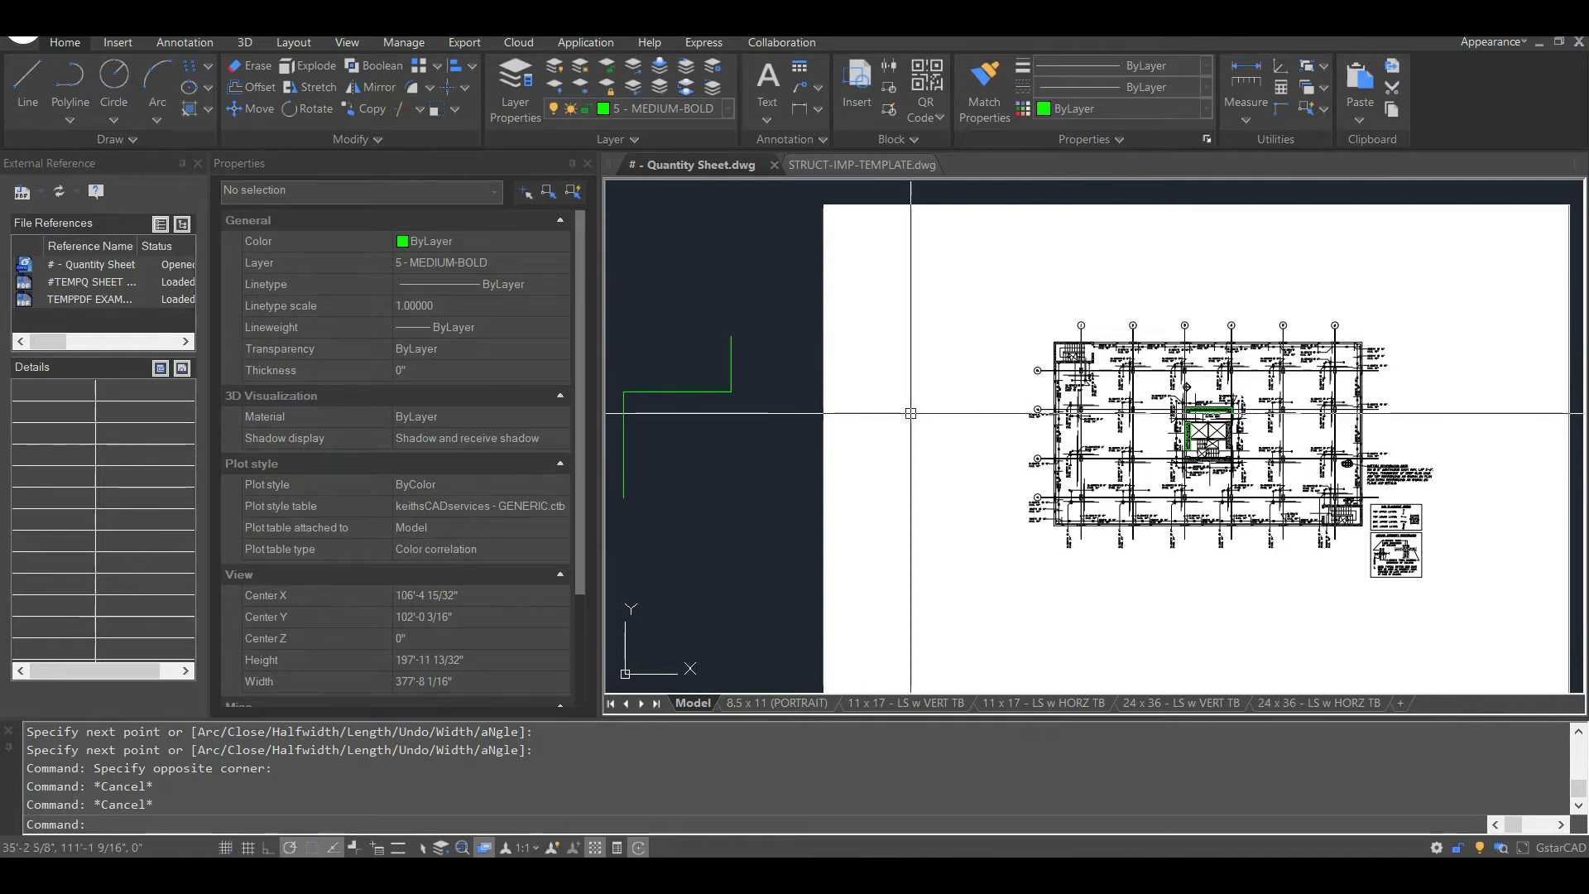
{"action": "middle_click_drag", "start_coordinate": [1133, 440], "coordinate": [982, 429]}
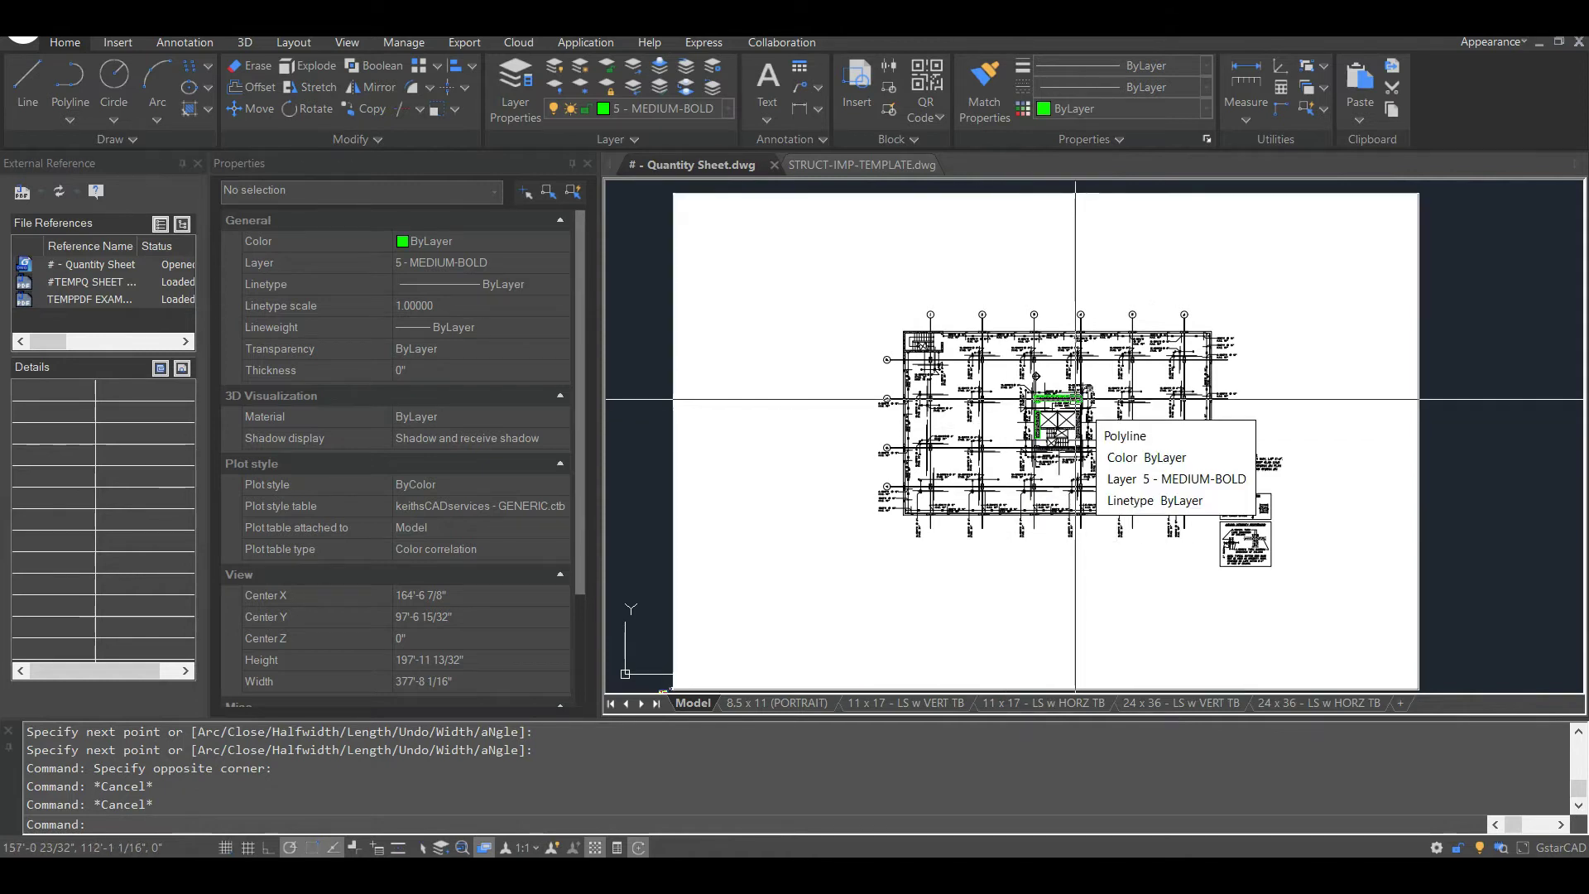
{"action": "scroll", "coordinate": [1164, 323], "scroll_direction": "down", "scroll_amount": 4}
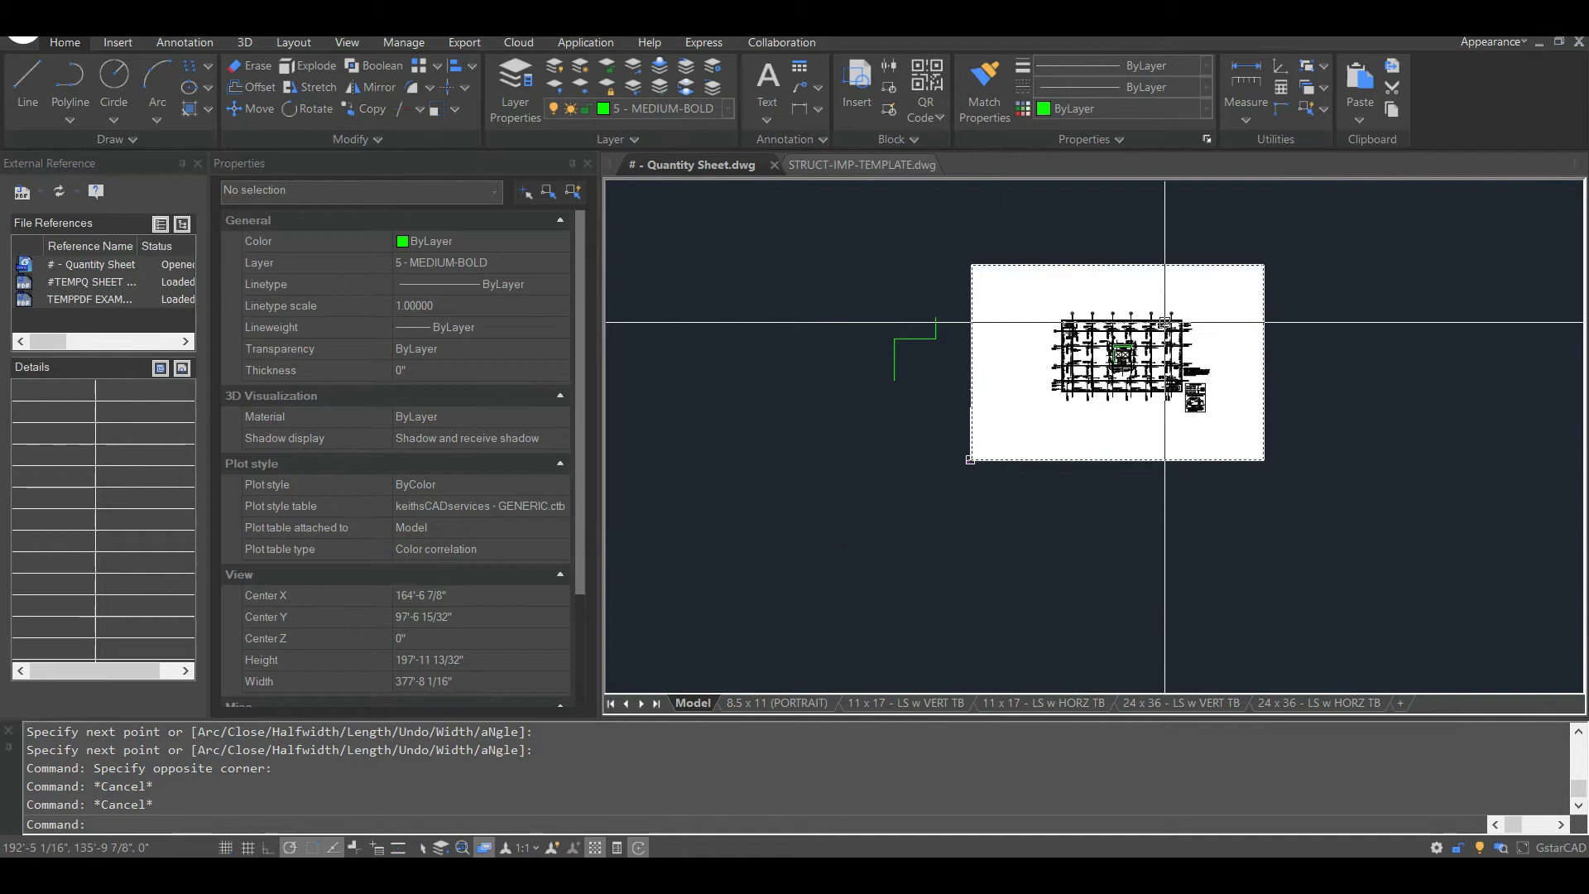
{"action": "scroll", "coordinate": [1138, 329], "scroll_direction": "up", "scroll_amount": 2}
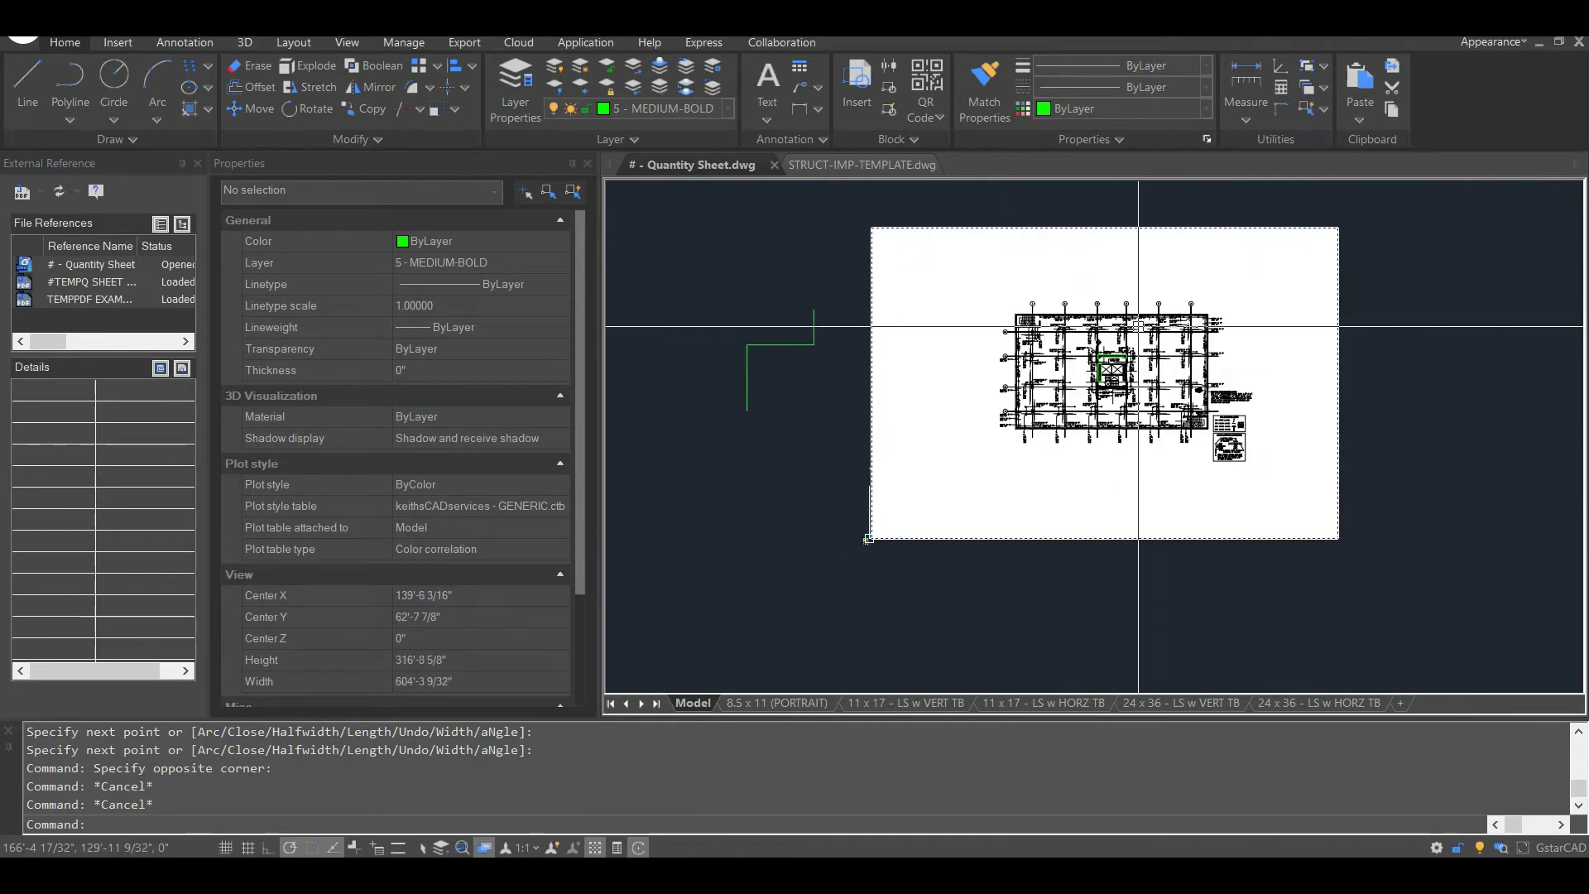
Step: Measure the thickness of the stair's right-hand concrete wall on the floor plan PDF
{"action": "scroll", "coordinate": [1023, 296], "scroll_direction": "up", "scroll_amount": 12}
{"action": "type", "text": "d"}
{"action": "key", "text": "Return"}
{"action": "left_click", "coordinate": [1012, 288]}
{"action": "left_click", "coordinate": [1029, 288]}
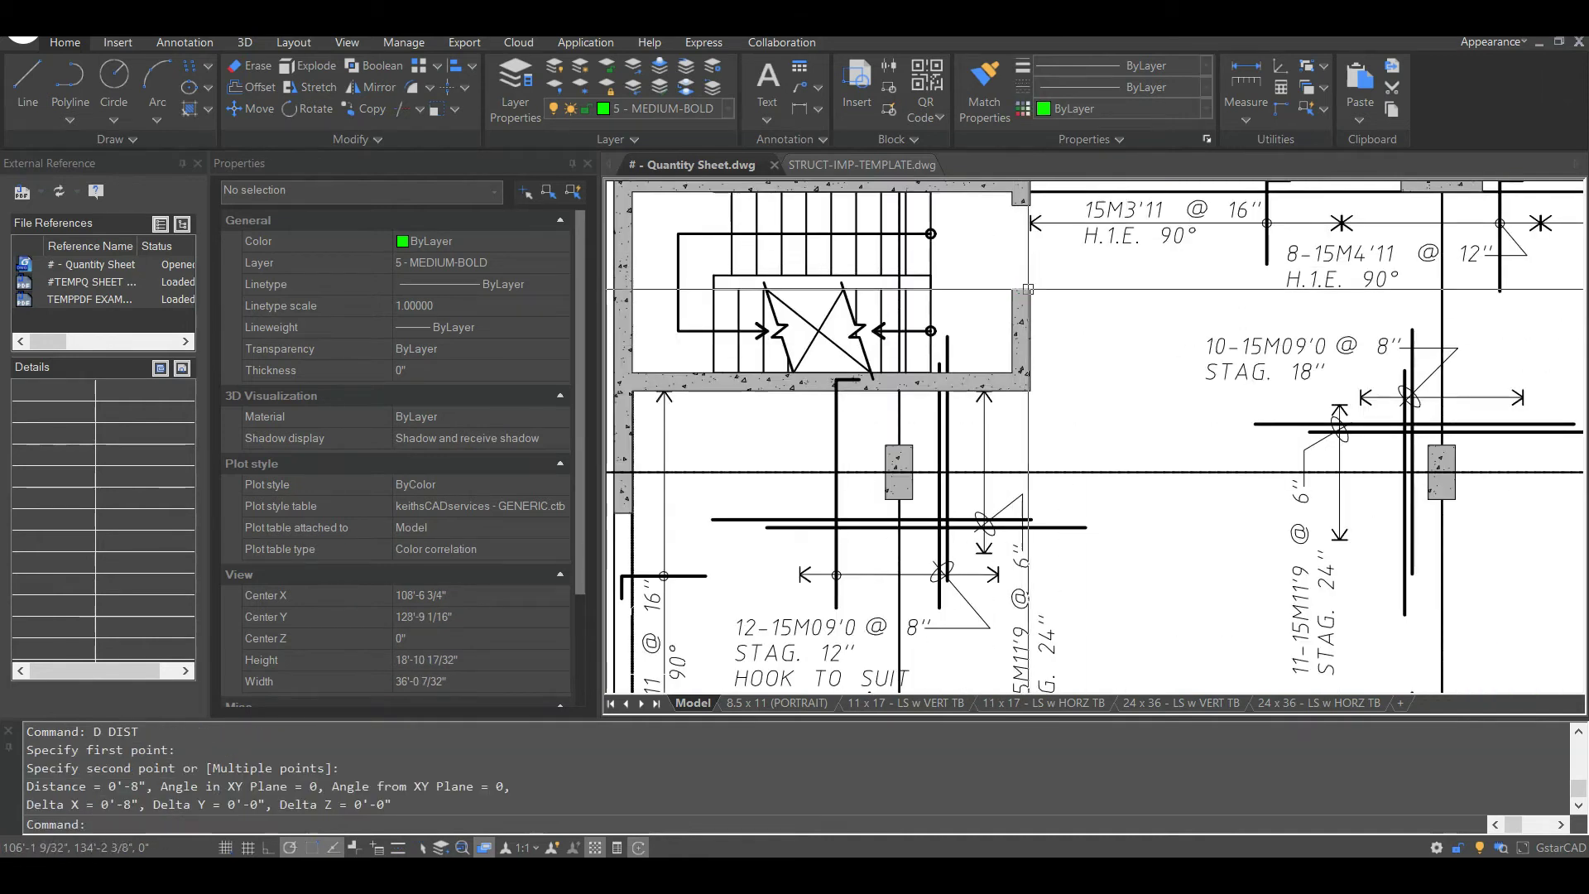
{"action": "scroll", "coordinate": [1199, 385], "scroll_direction": "down", "scroll_amount": 10}
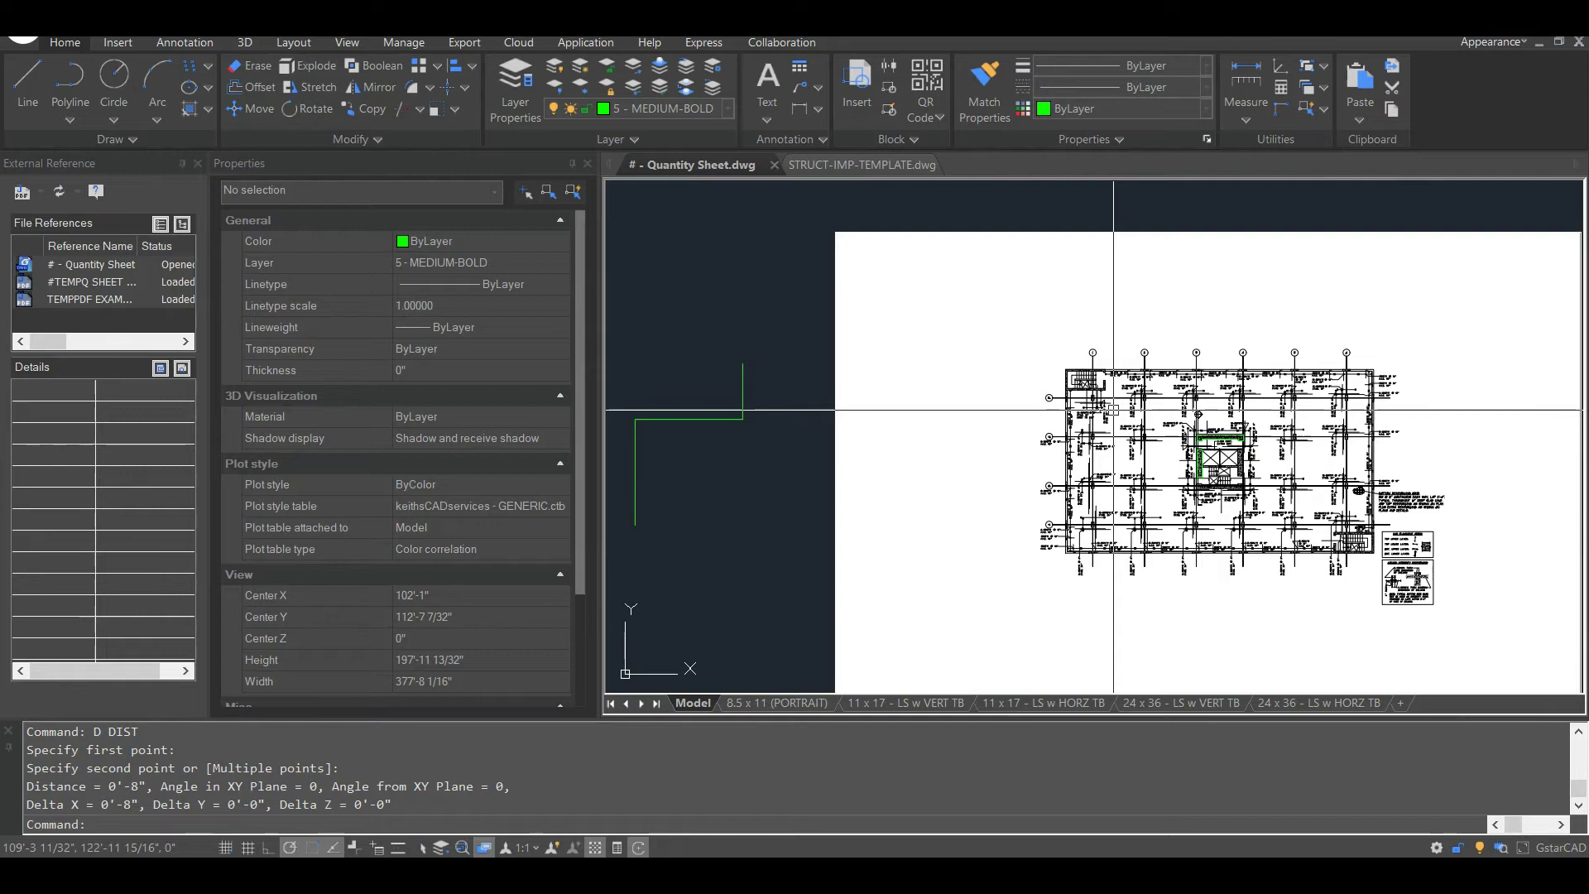
Step: Inspect the polylines traced around the core walls and the surrounding reinforcing on the floor plan PDF
{"action": "middle_click_drag", "start_coordinate": [1110, 409], "coordinate": [908, 374]}
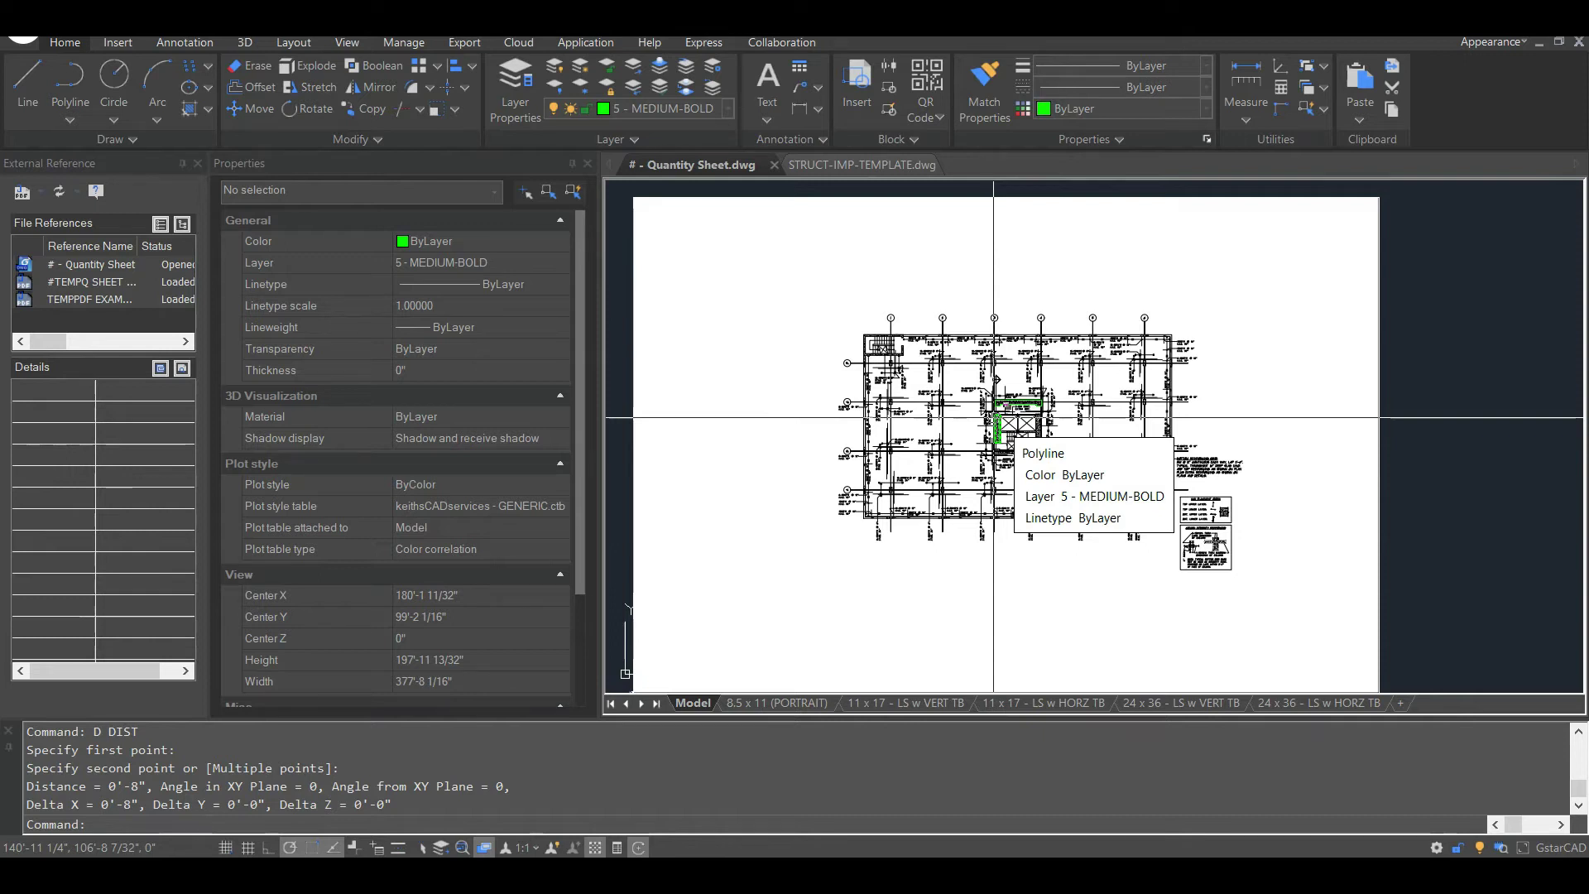
{"action": "scroll", "coordinate": [994, 417], "scroll_direction": "up", "scroll_amount": 4}
{"action": "middle_click_drag", "start_coordinate": [1073, 528], "coordinate": [956, 482]}
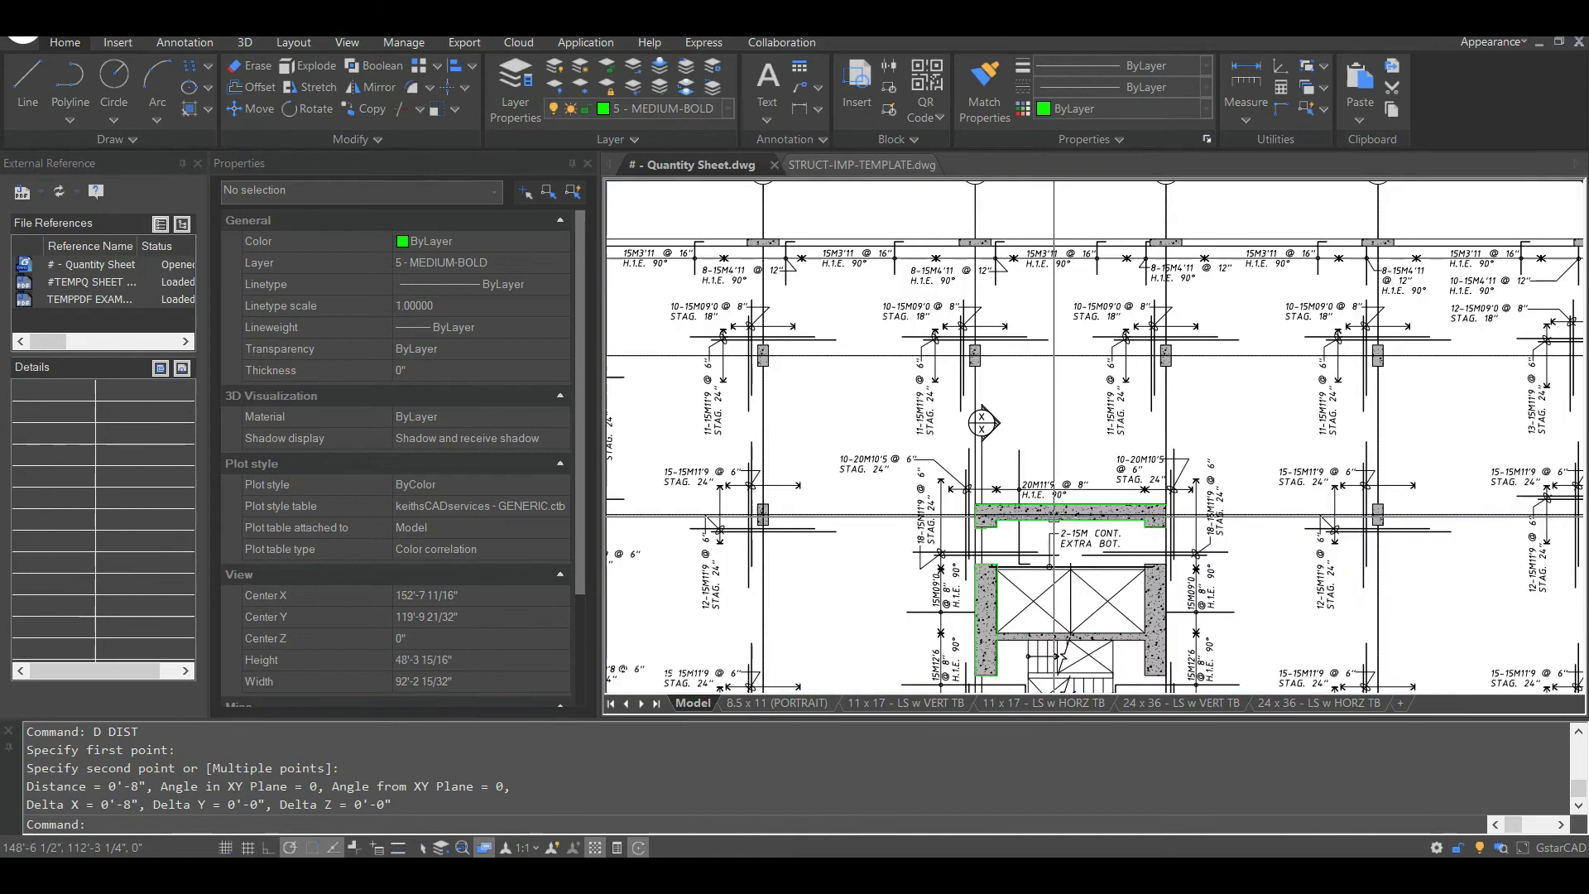
{"action": "left_click", "coordinate": [1065, 507]}
{"action": "key", "text": "Escape"}
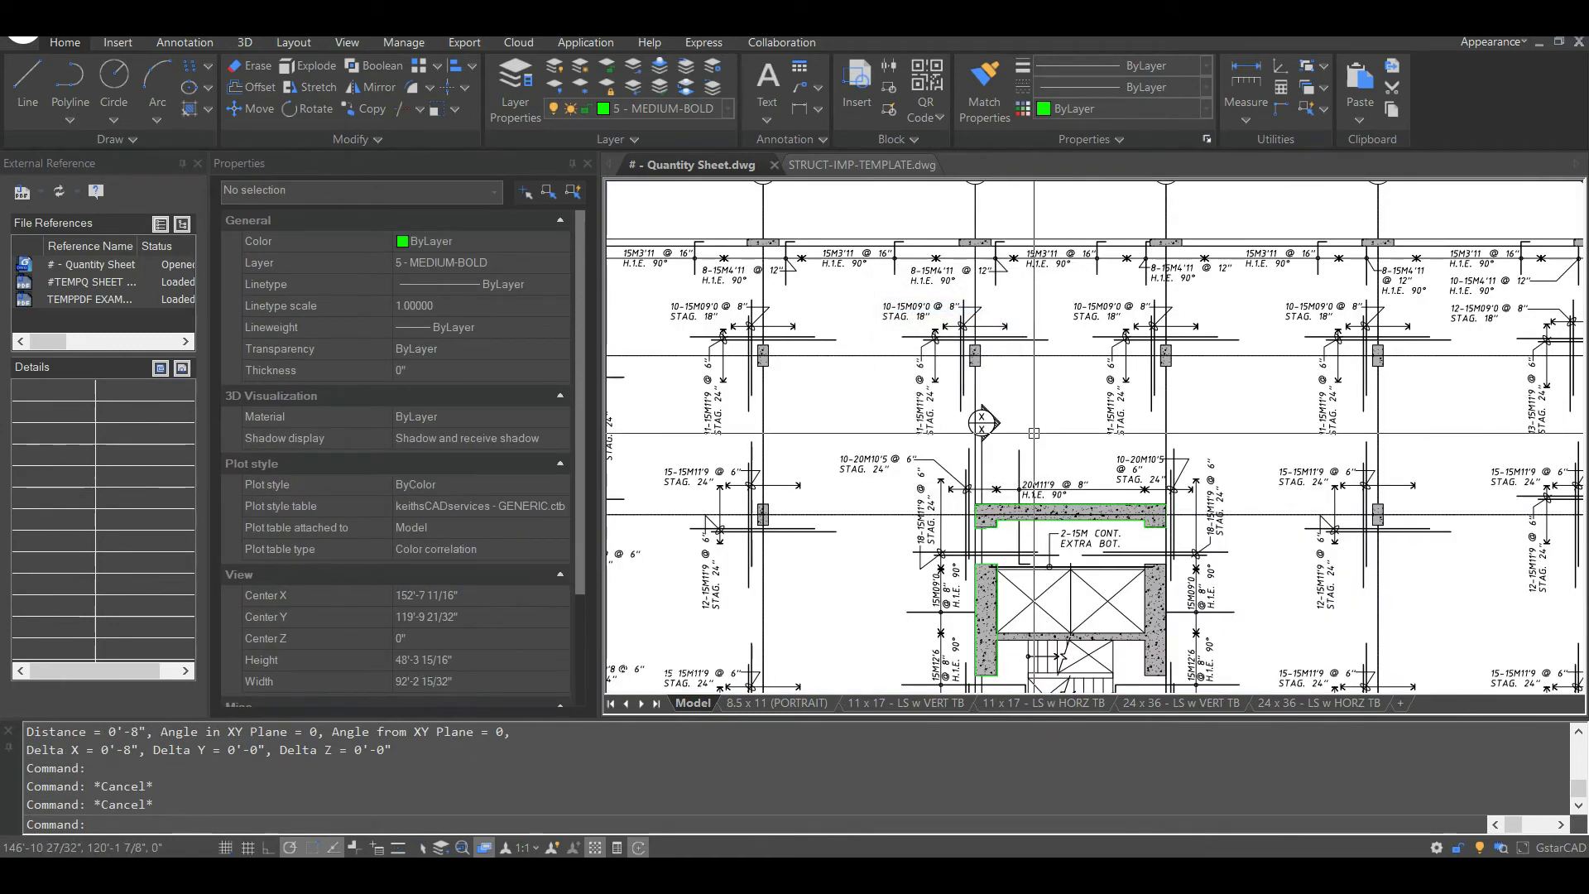
{"action": "middle_click_drag", "start_coordinate": [865, 331], "coordinate": [958, 474]}
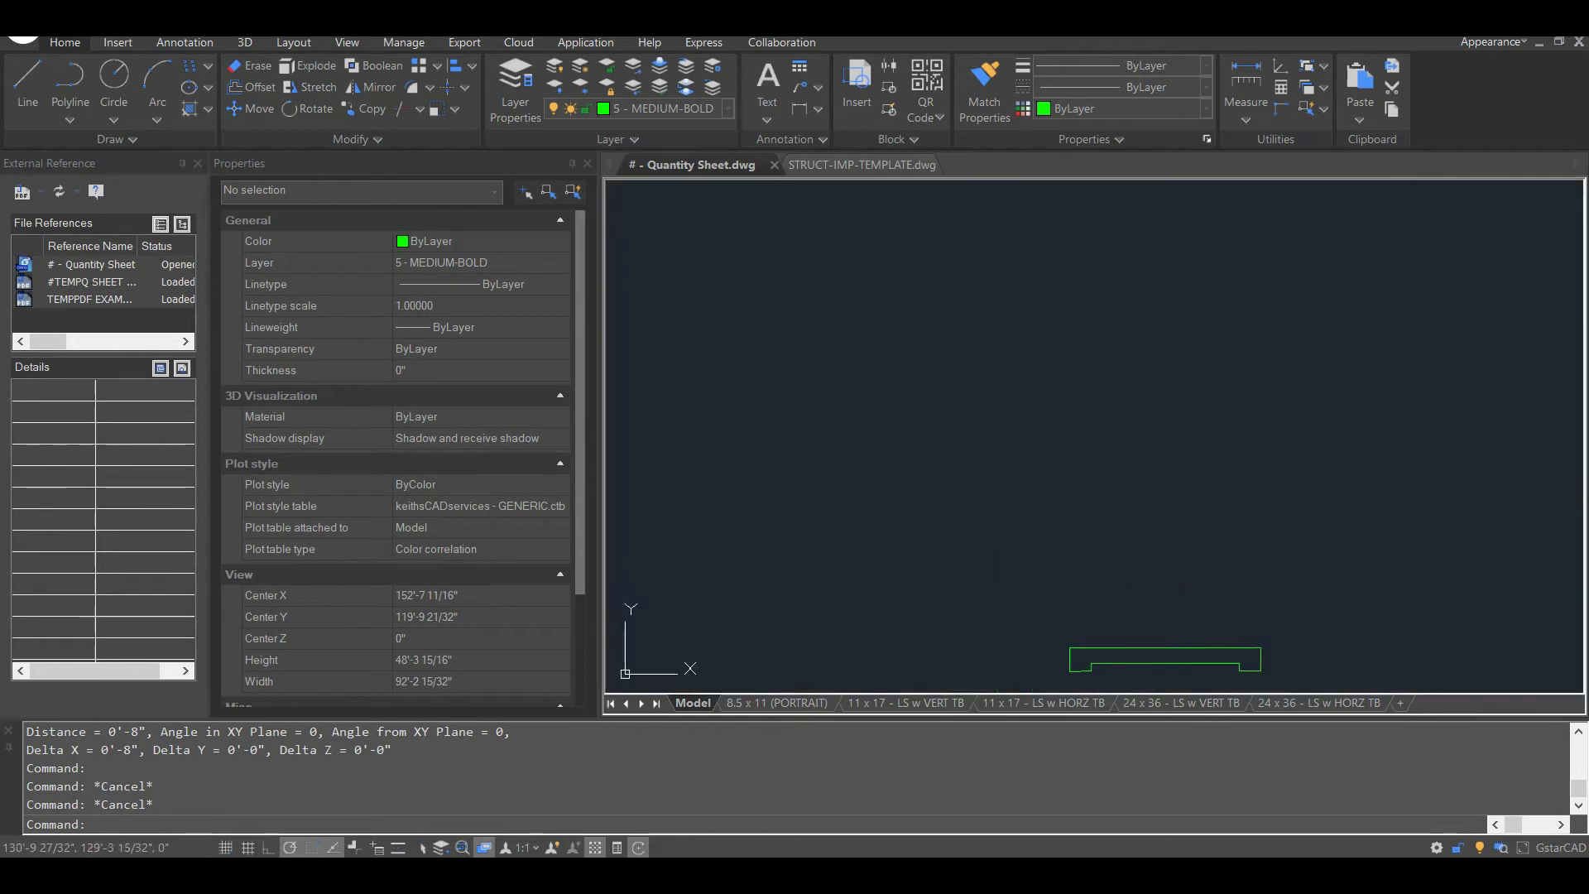
{"action": "scroll", "coordinate": [961, 318], "scroll_direction": "down", "scroll_amount": 2}
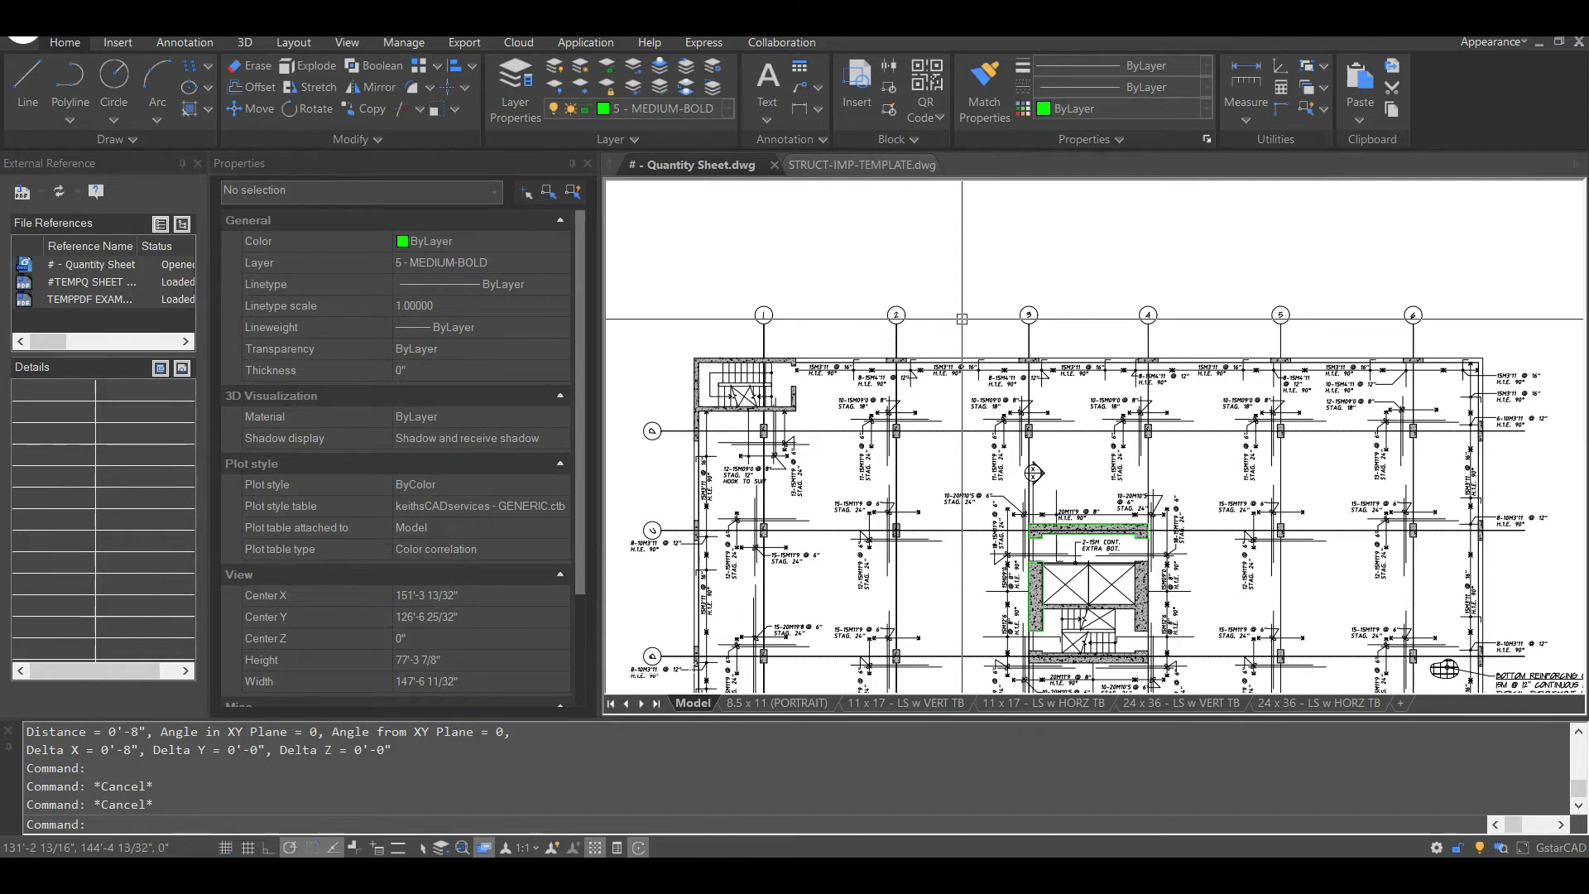
{"action": "scroll", "coordinate": [964, 315], "scroll_direction": "down", "scroll_amount": 4}
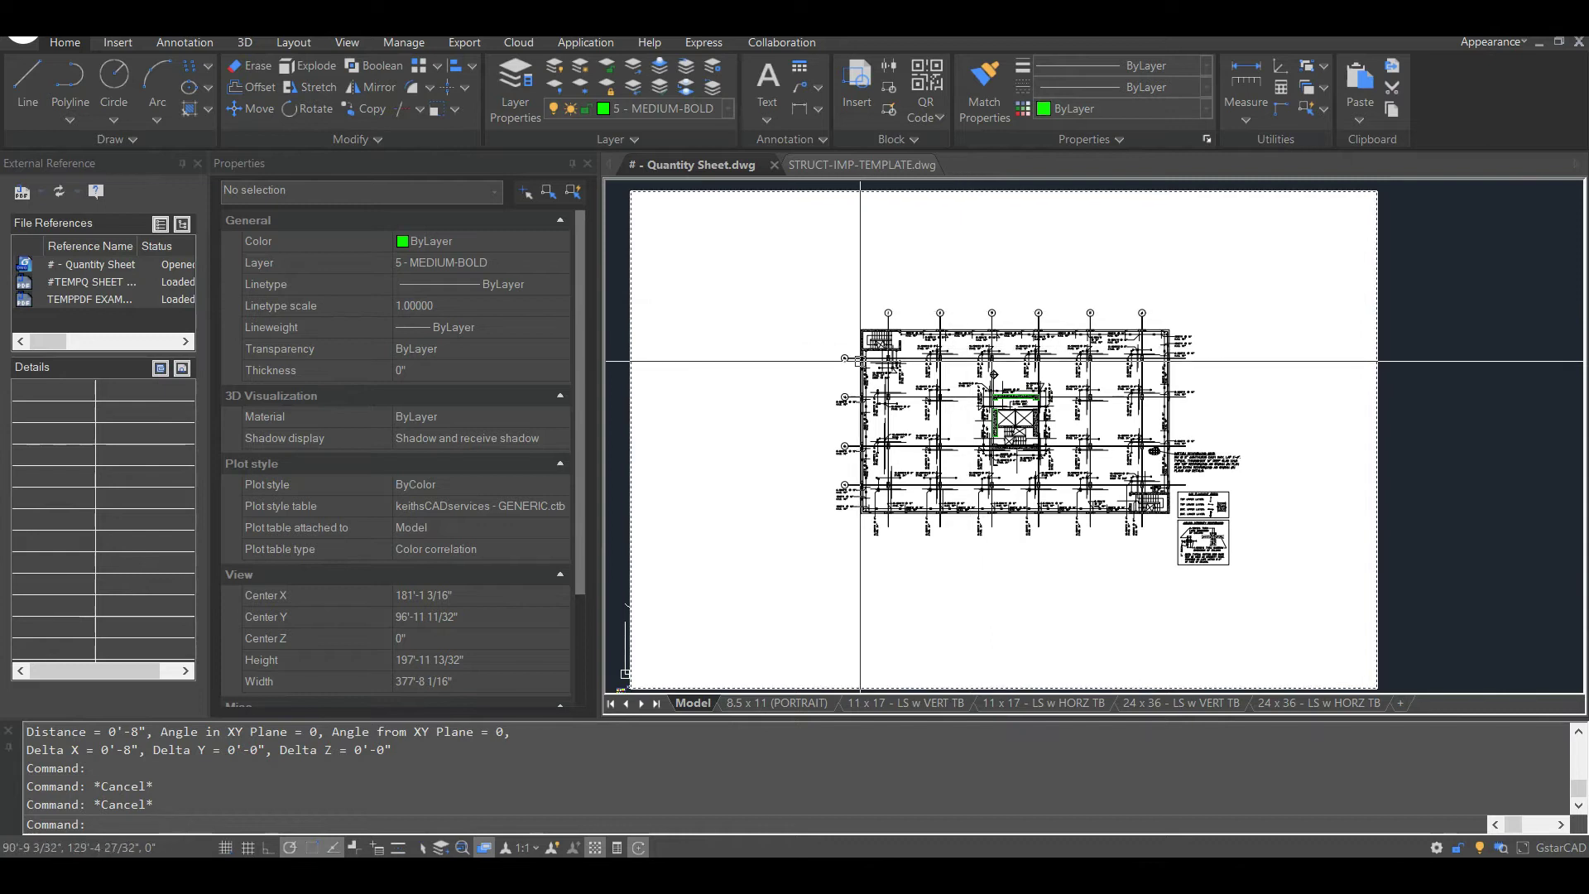
Step: Trace the two staggered horizontal rebars above the first column on gridline C with separate lines snapped to their ends
{"action": "middle_click_drag", "start_coordinate": [858, 358], "coordinate": [1222, 289]}
{"action": "middle_click_drag", "start_coordinate": [951, 369], "coordinate": [936, 389]}
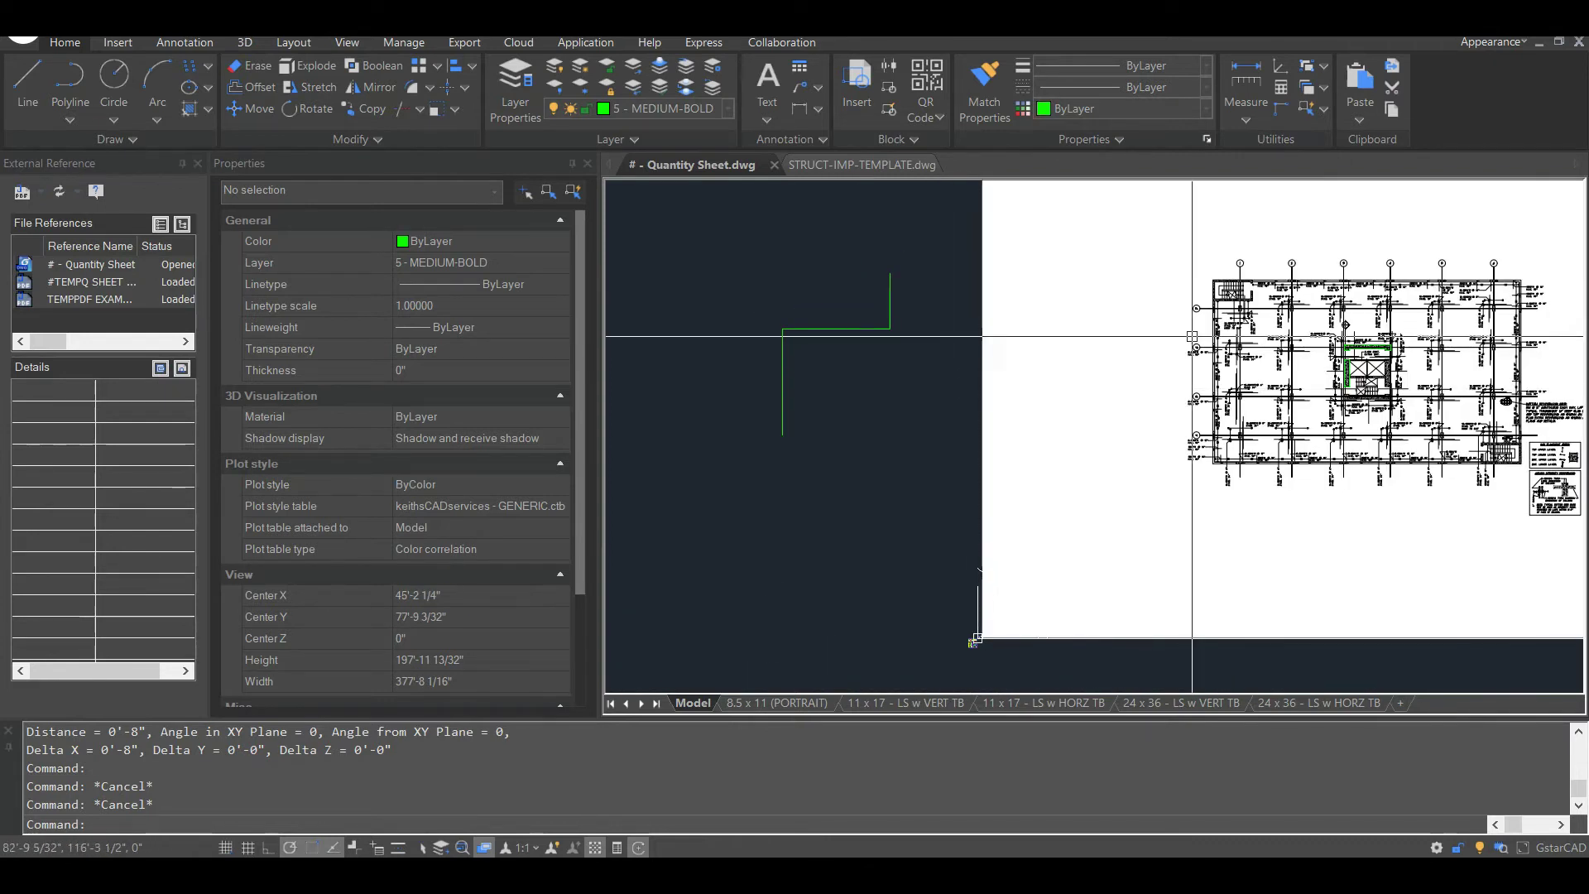
{"action": "scroll", "coordinate": [1216, 380], "scroll_direction": "up", "scroll_amount": 6}
{"action": "type", "text": "l"}
{"action": "key", "text": "Return"}
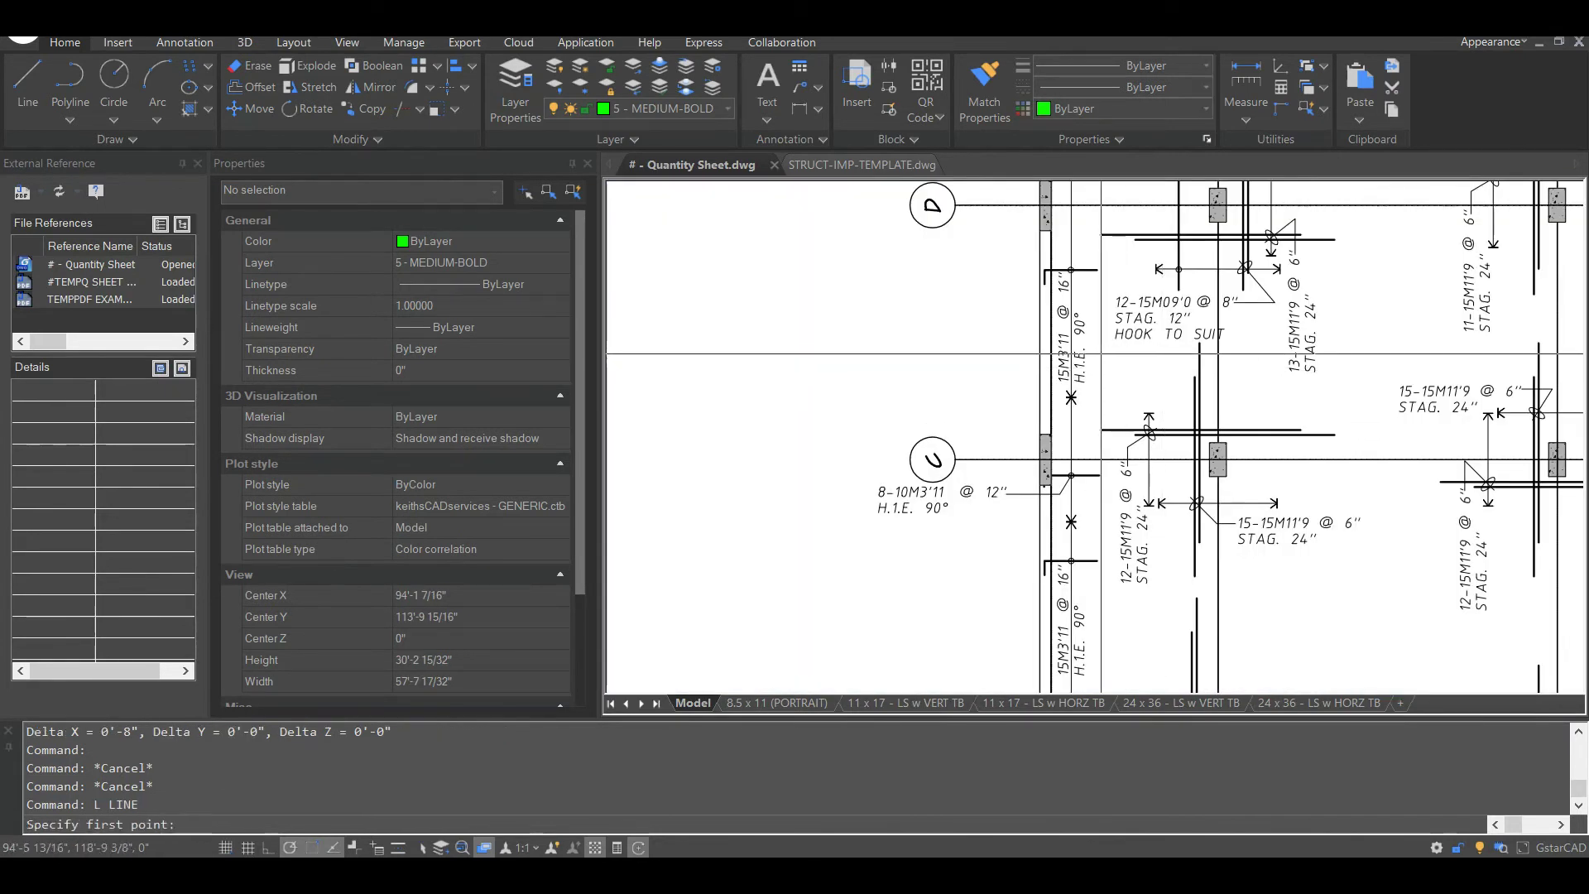
{"action": "scroll", "coordinate": [1149, 400], "scroll_direction": "up", "scroll_amount": 2}
{"action": "left_click", "coordinate": [1073, 450]}
{"action": "left_click", "coordinate": [1392, 449]}
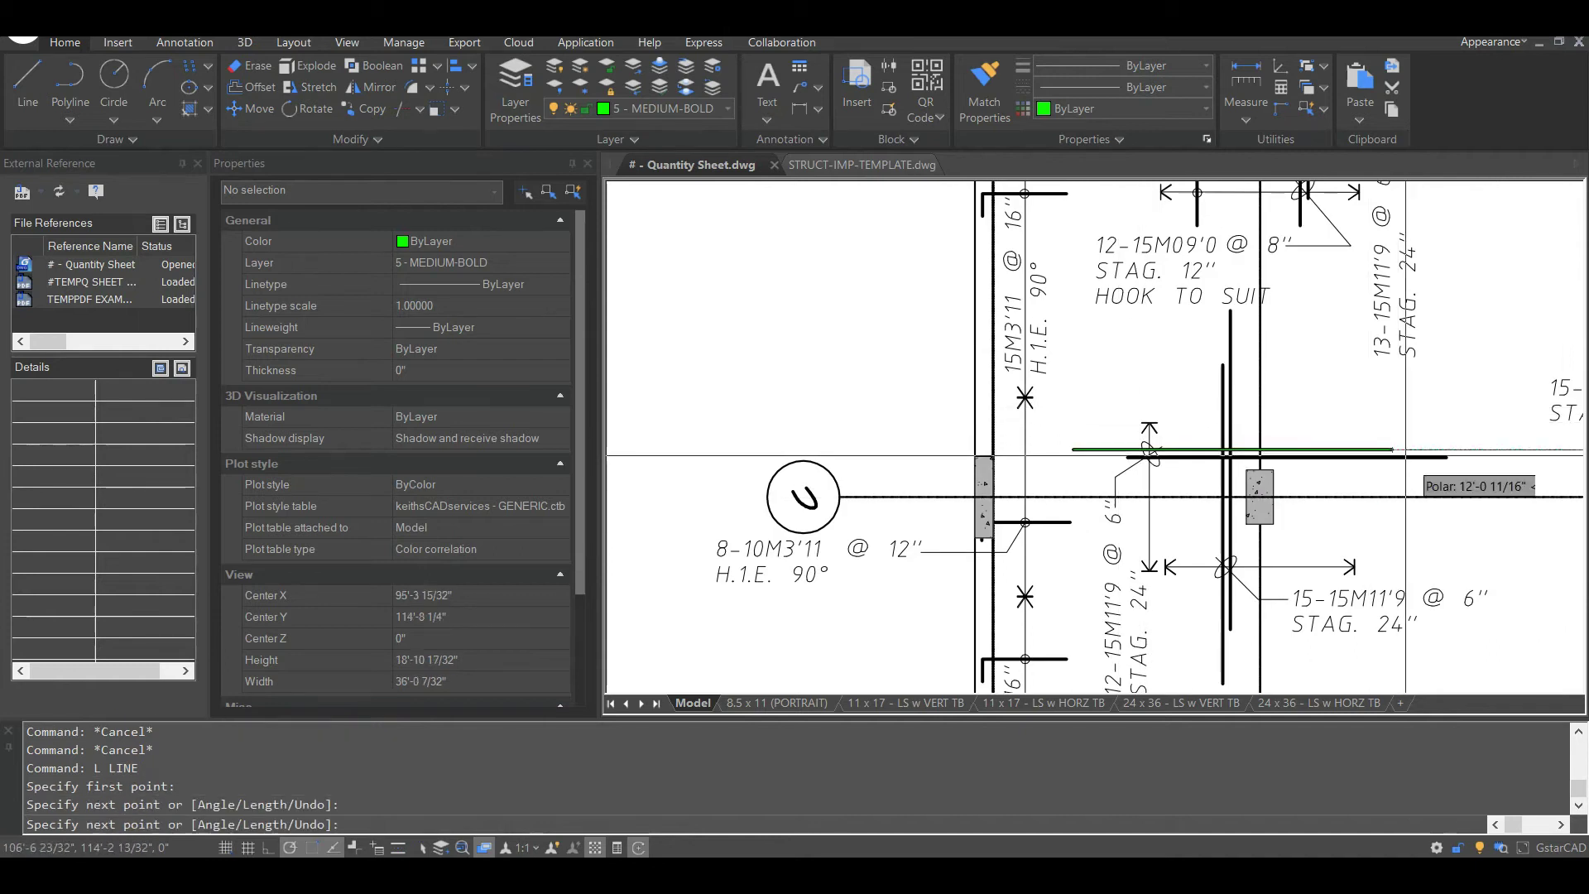
{"action": "key", "text": "Return"}
{"action": "key", "text": "Return"}
{"action": "left_click", "coordinate": [1127, 457]}
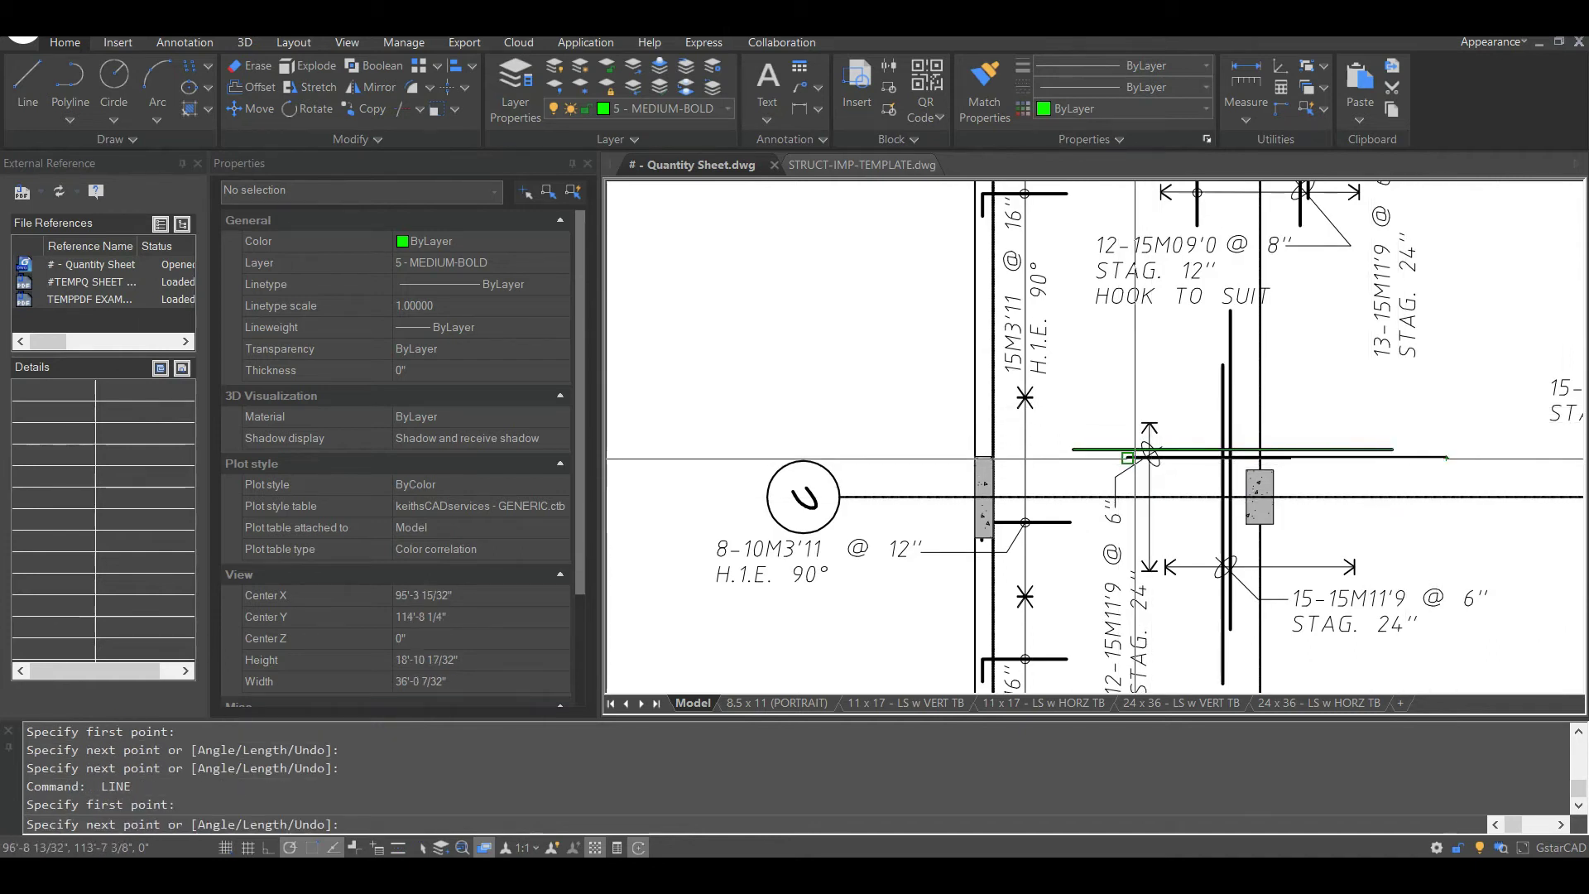
{"action": "left_click", "coordinate": [1446, 456]}
{"action": "key", "text": "Return"}
{"action": "left_click", "coordinate": [1271, 447]}
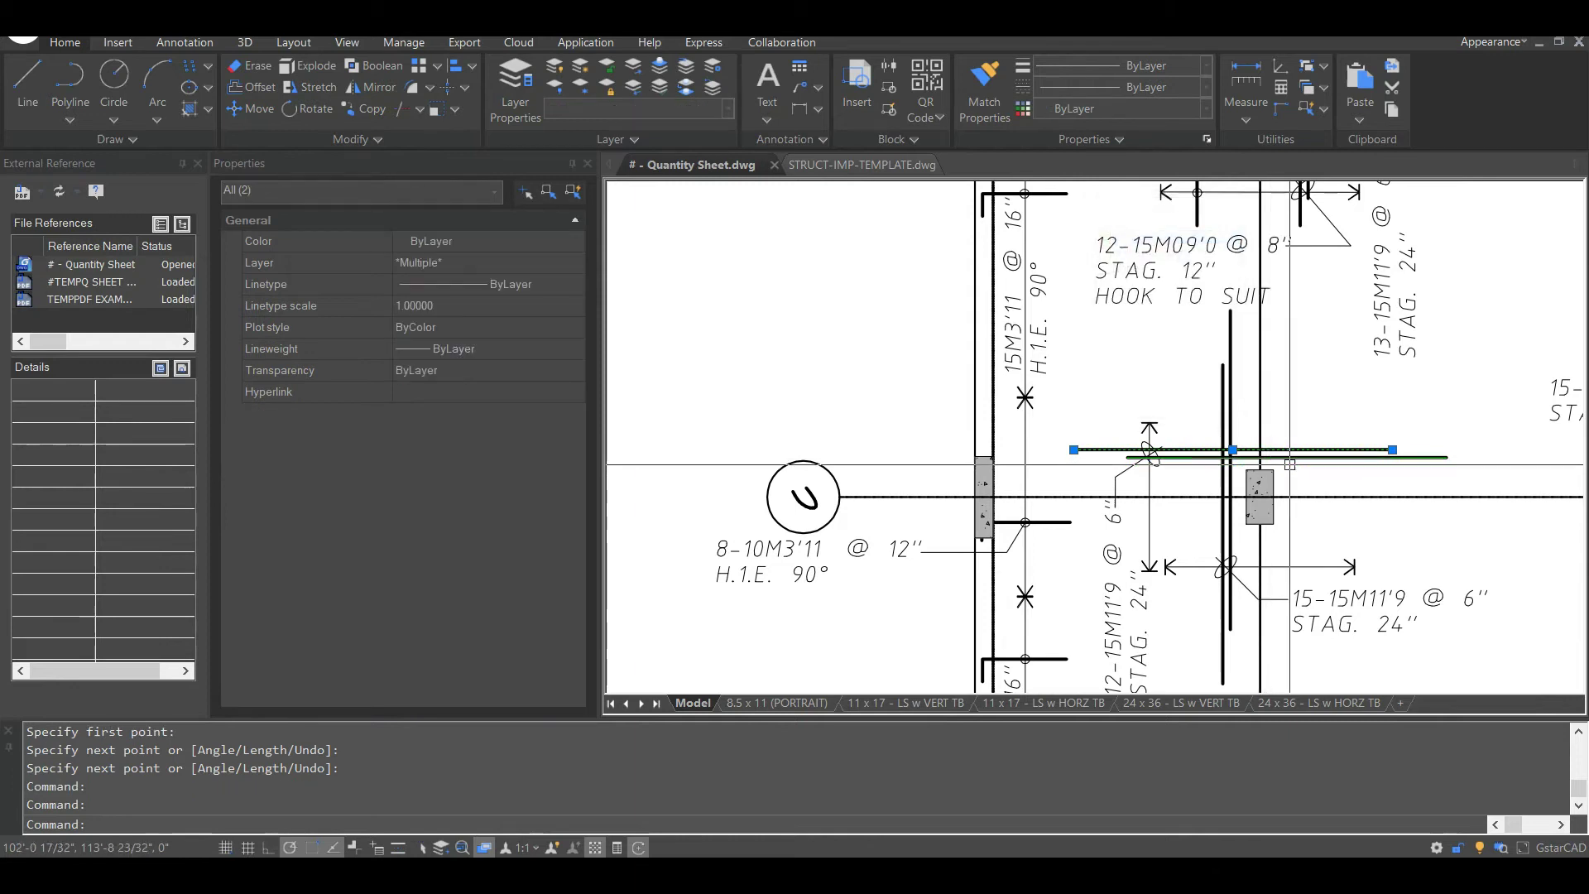
{"action": "left_click", "coordinate": [1443, 451]}
{"action": "middle_click_drag", "start_coordinate": [1436, 400], "coordinate": [1327, 321]}
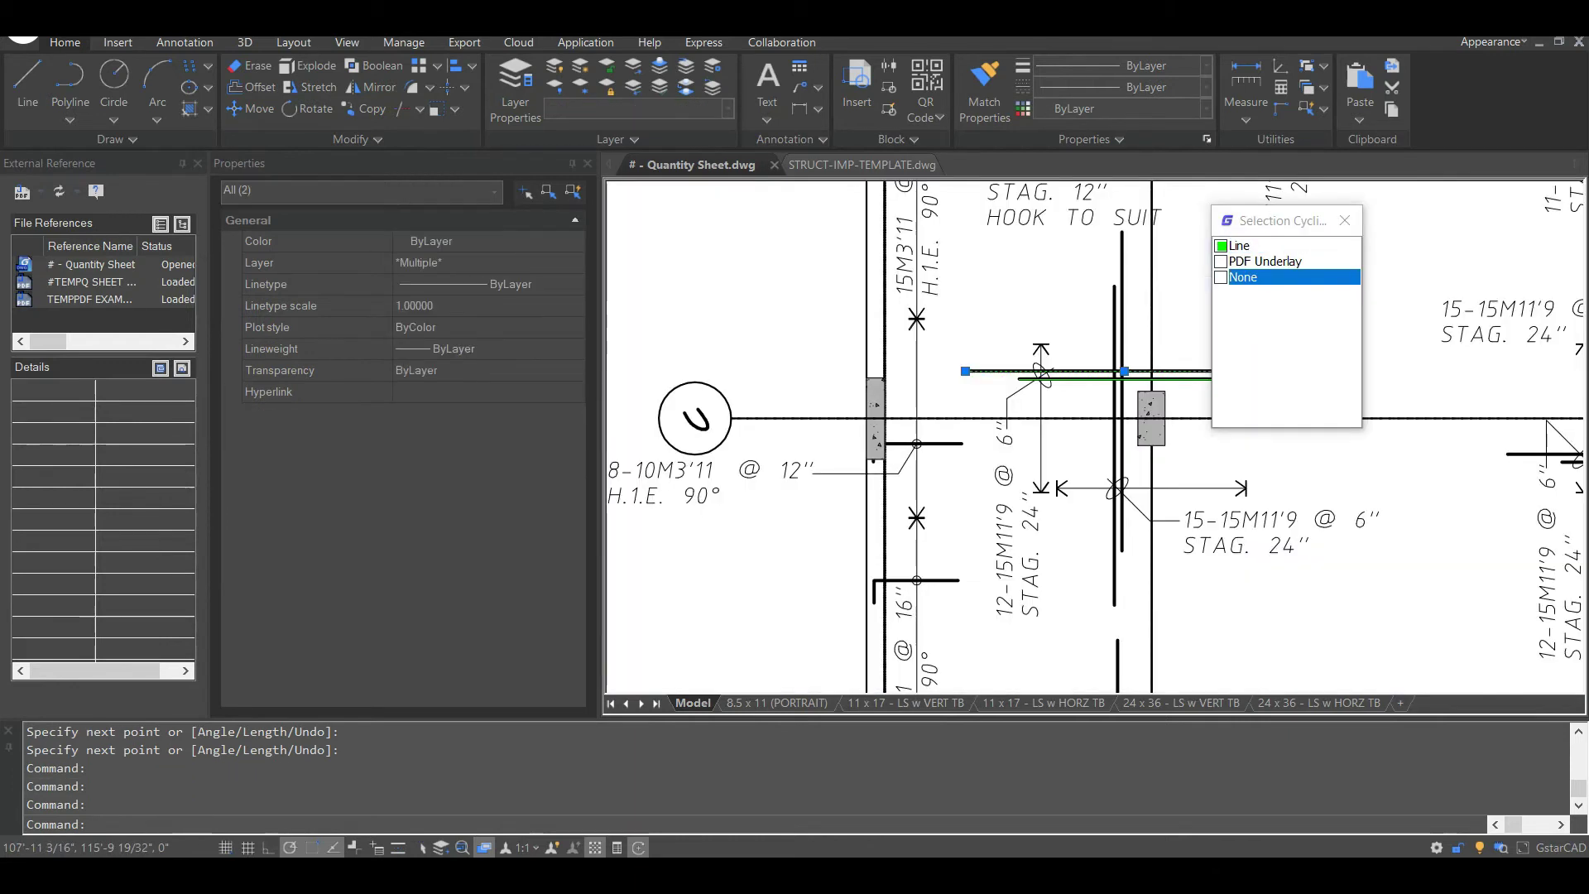
{"action": "type", "text": "c"}
{"action": "key", "text": "Return"}
{"action": "left_click", "coordinate": [1192, 370]}
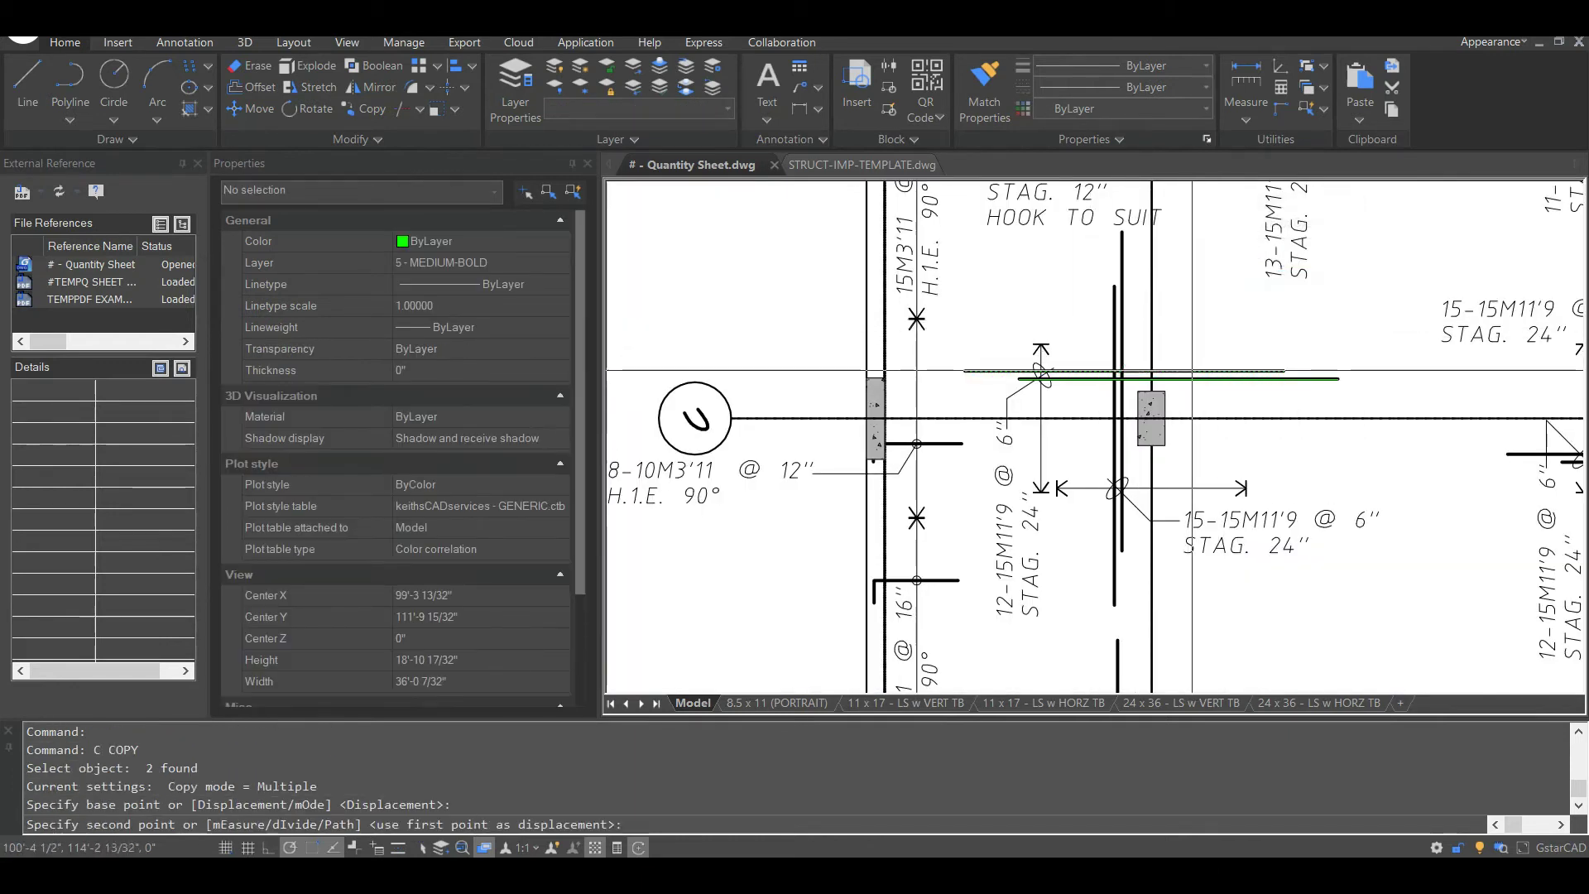
{"action": "scroll", "coordinate": [1216, 389], "scroll_direction": "up", "scroll_amount": 4}
{"action": "key", "text": "Escape"}
{"action": "key", "text": "Escape"}
{"action": "key", "text": "Escape"}
Step: Copy the pair of traced rebar lines four times in a row downward across the column on gridline C
{"action": "left_click", "coordinate": [1121, 351]}
{"action": "left_click", "coordinate": [1126, 334]}
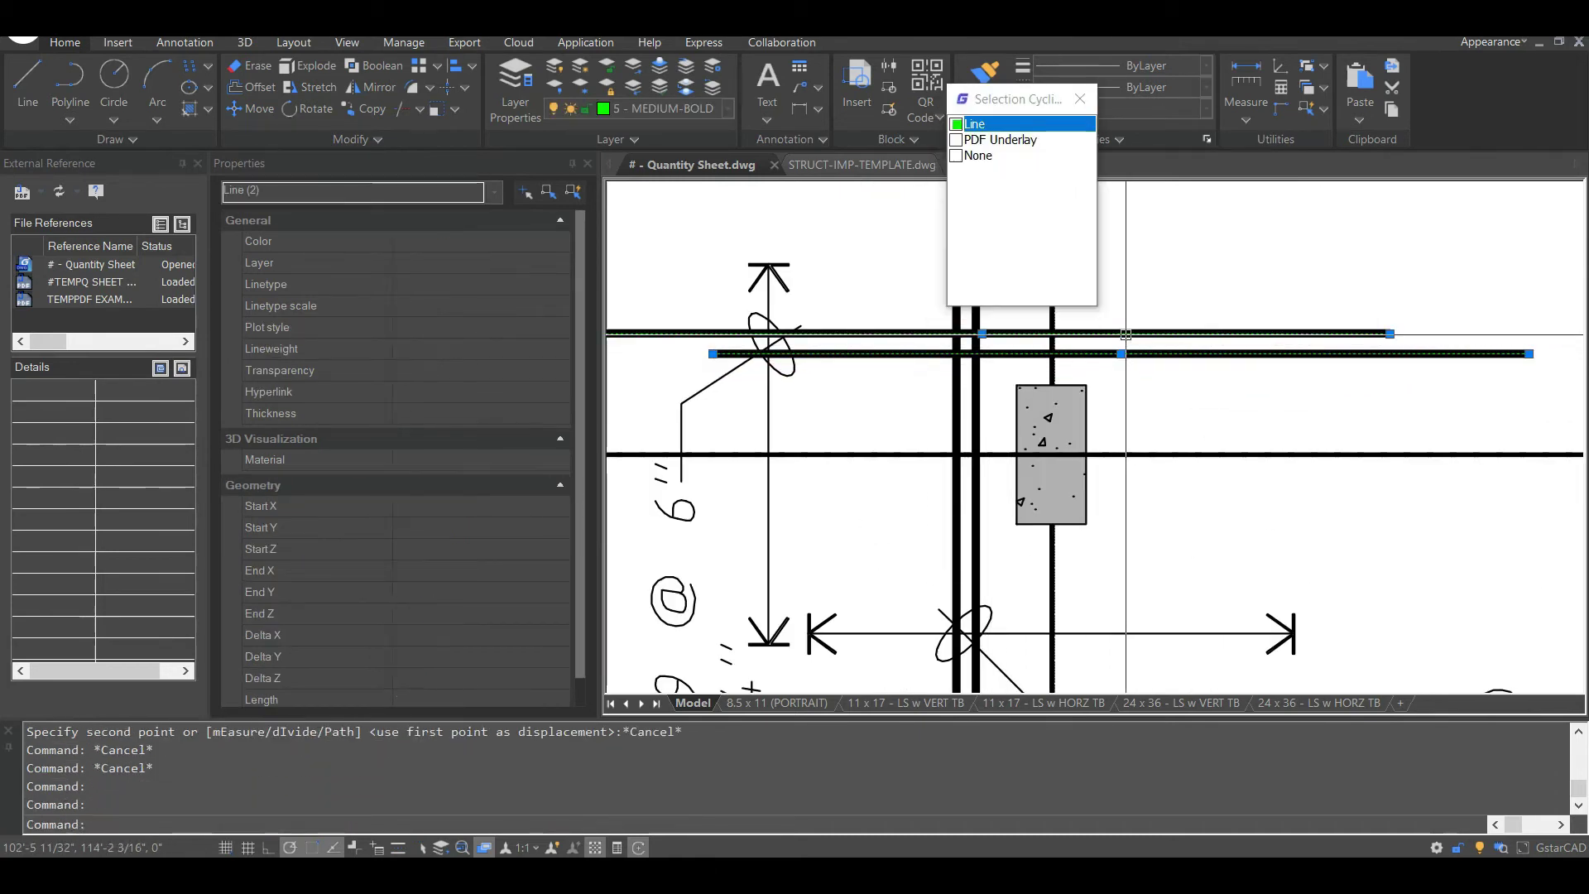
{"action": "type", "text": "c"}
{"action": "key", "text": "Return"}
{"action": "left_click", "coordinate": [1390, 335]}
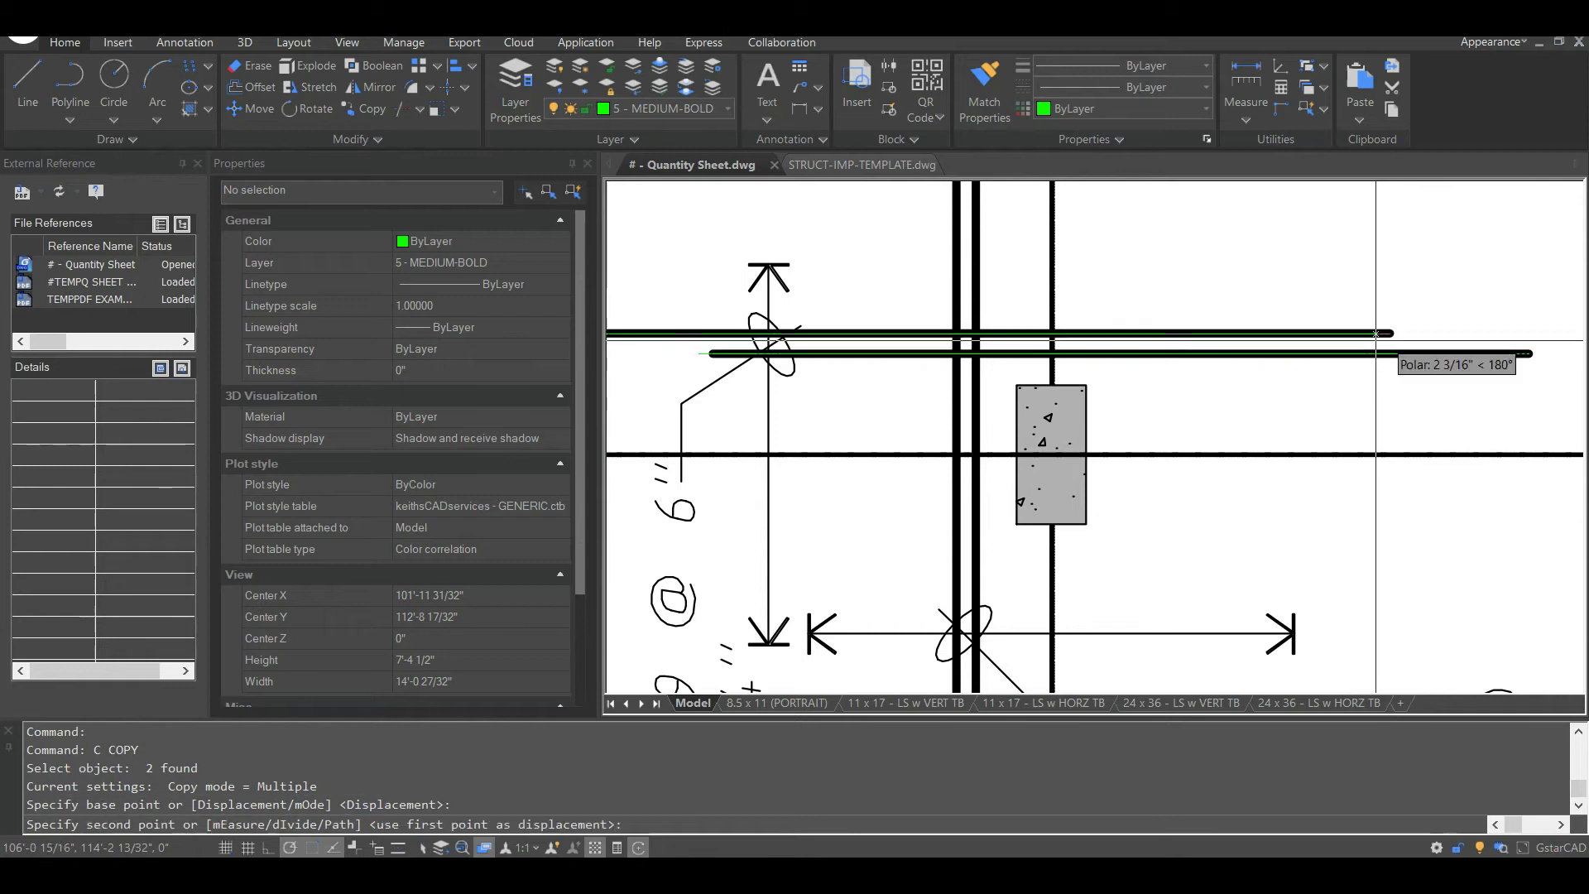
{"action": "left_click", "coordinate": [1374, 370]}
{"action": "left_click", "coordinate": [1371, 412]}
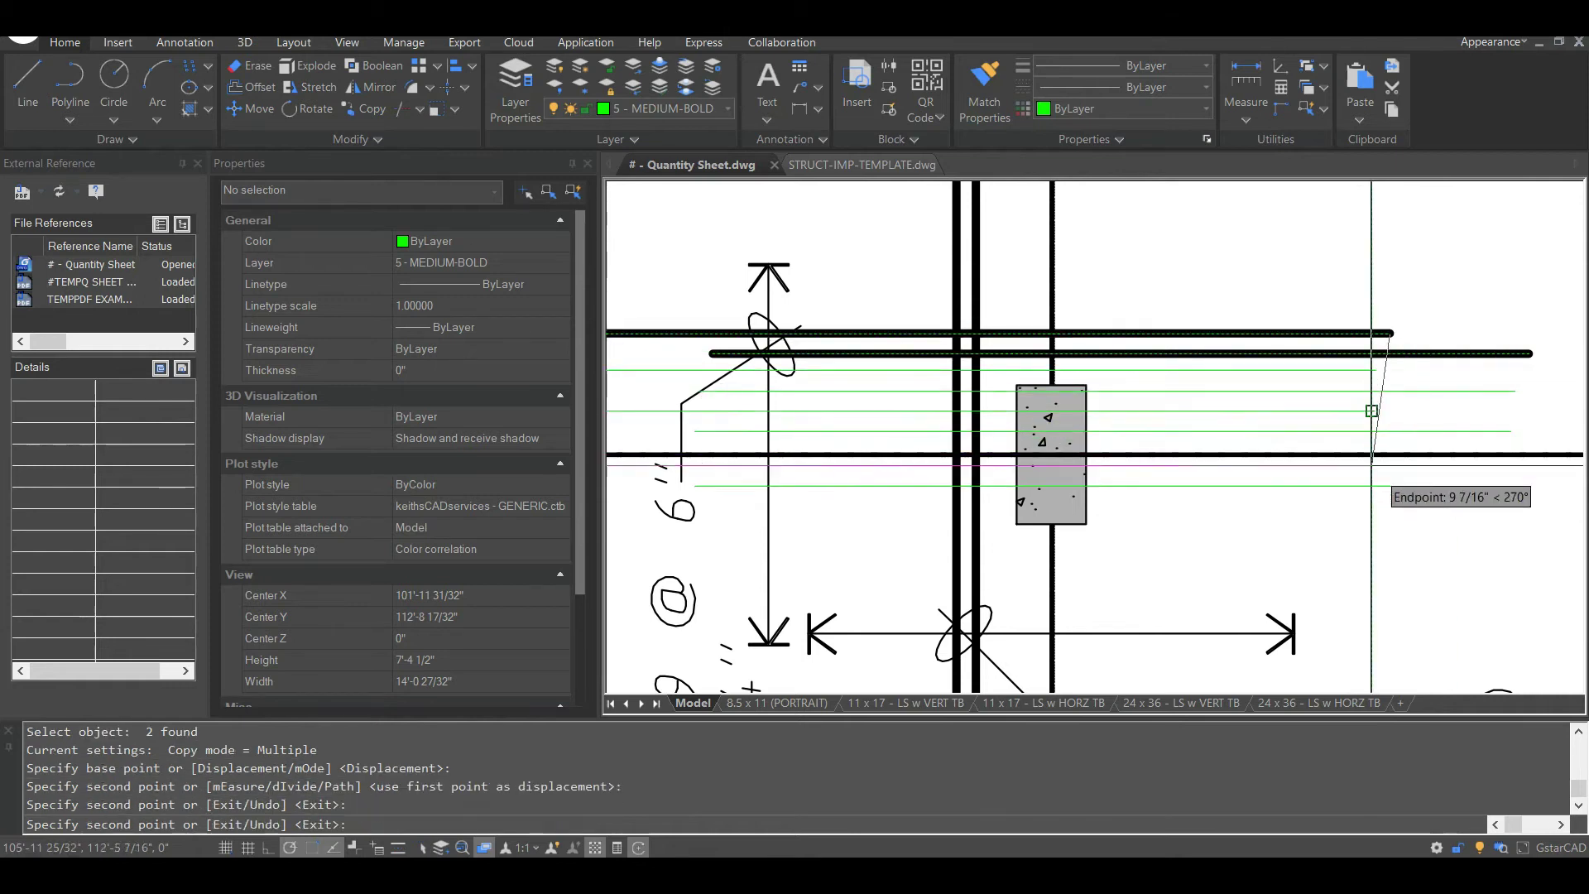
{"action": "left_click", "coordinate": [1369, 478]}
{"action": "left_click", "coordinate": [1370, 525]}
{"action": "key", "text": "Return"}
Step: Select all lines similar to one of the copied rebar lines to check their count, and clear the selection
{"action": "left_click", "coordinate": [1287, 544]}
{"action": "scroll", "coordinate": [1258, 497], "scroll_direction": "down", "scroll_amount": 8}
{"action": "type", "text": "SS"}
{"action": "key", "text": "Return"}
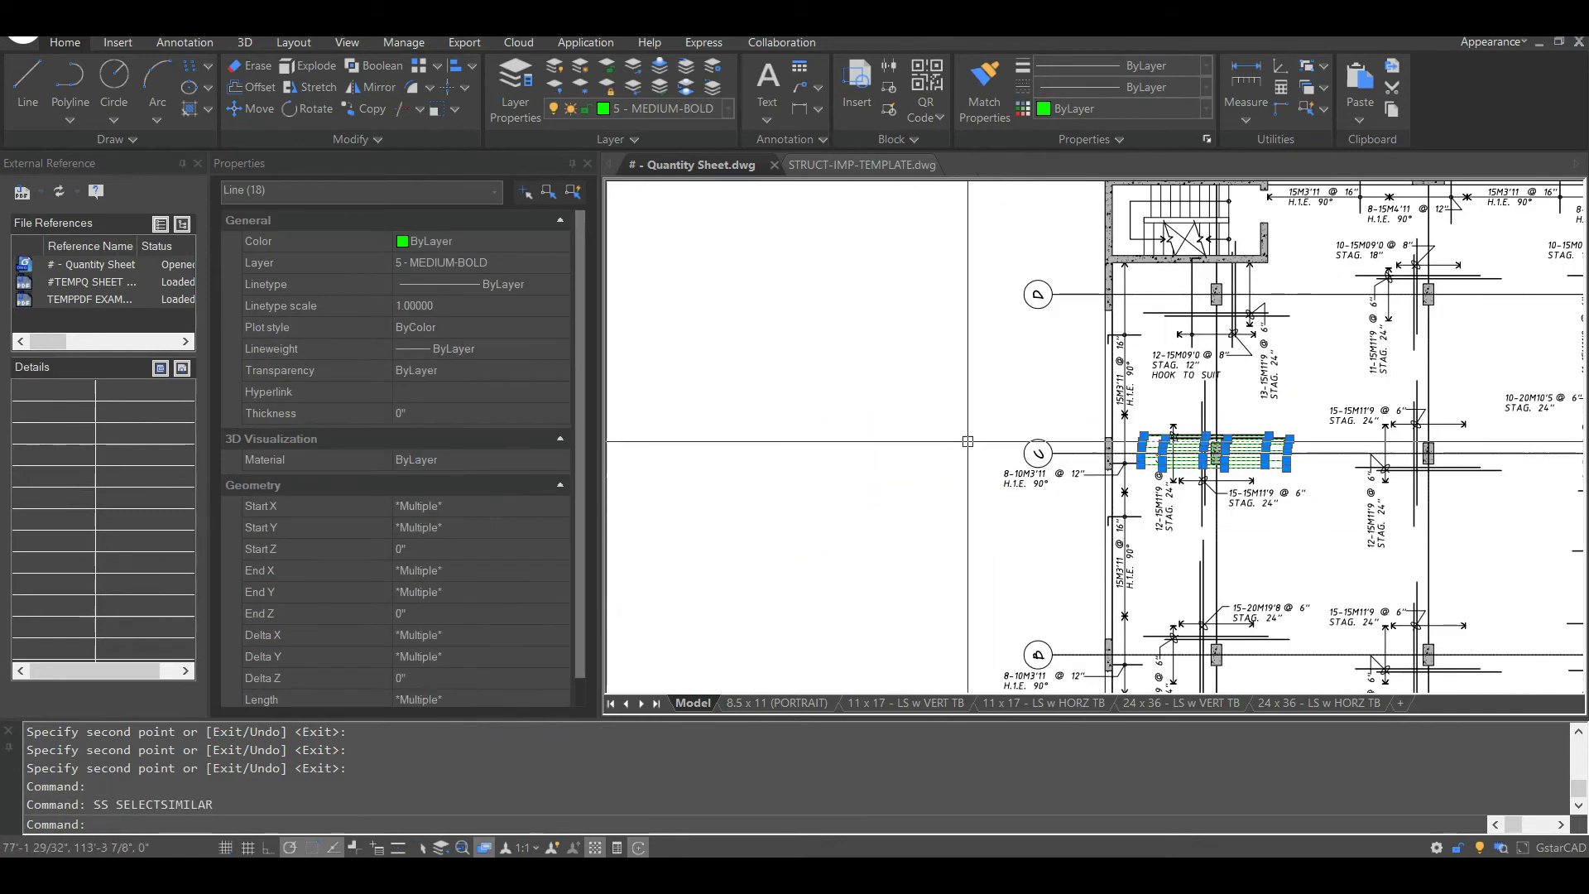
{"action": "scroll", "coordinate": [1245, 334], "scroll_direction": "down", "scroll_amount": 2}
{"action": "scroll", "coordinate": [1014, 390], "scroll_direction": "down", "scroll_amount": 2}
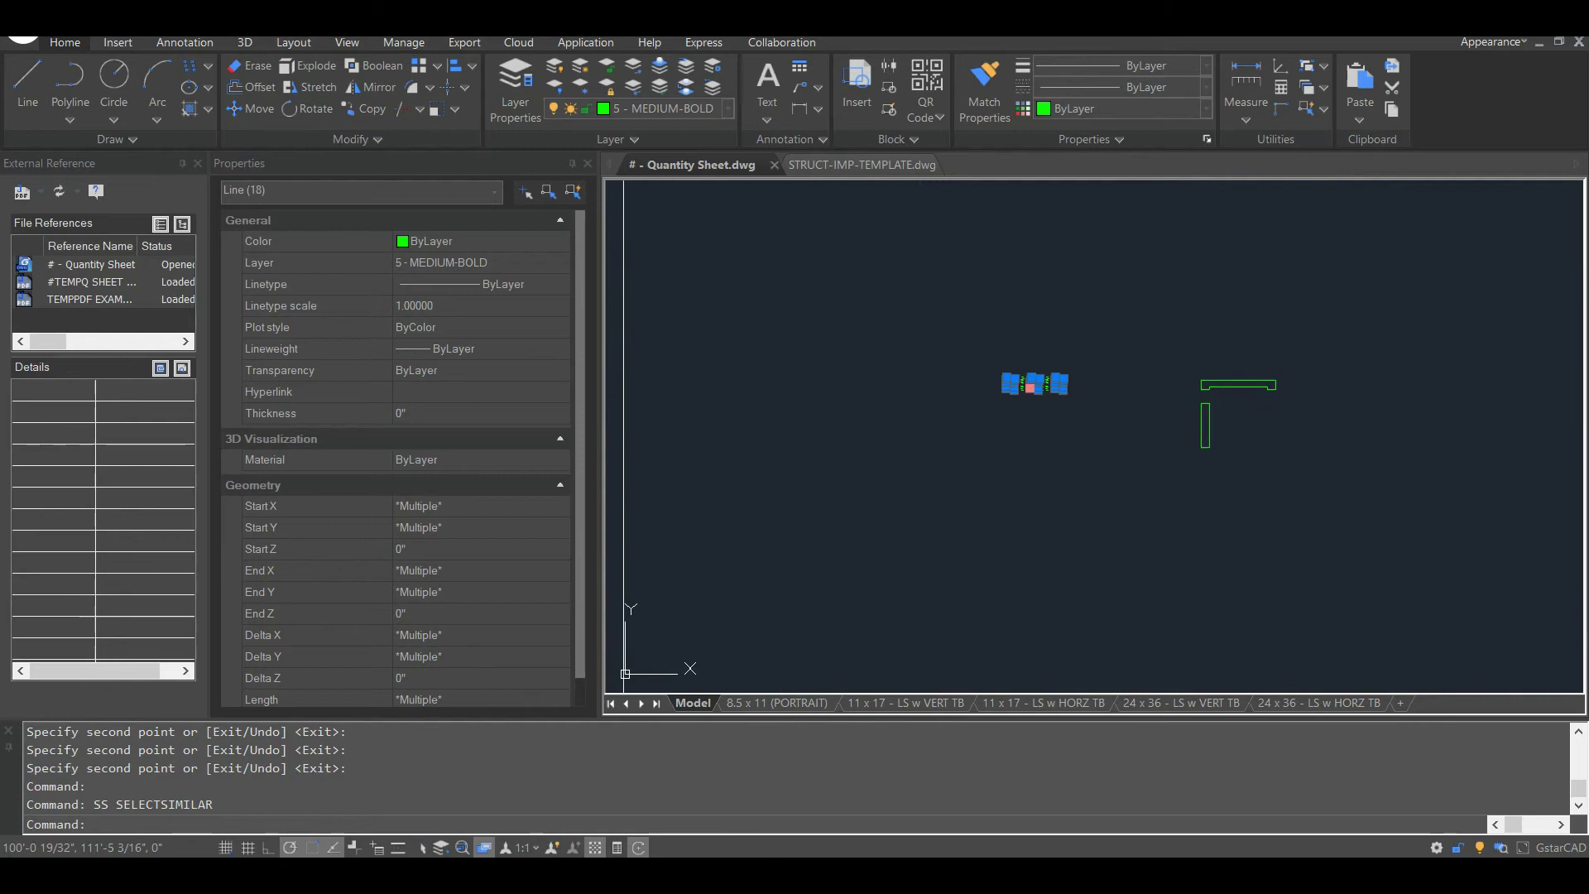
{"action": "mouse_move", "coordinate": [1013, 389]}
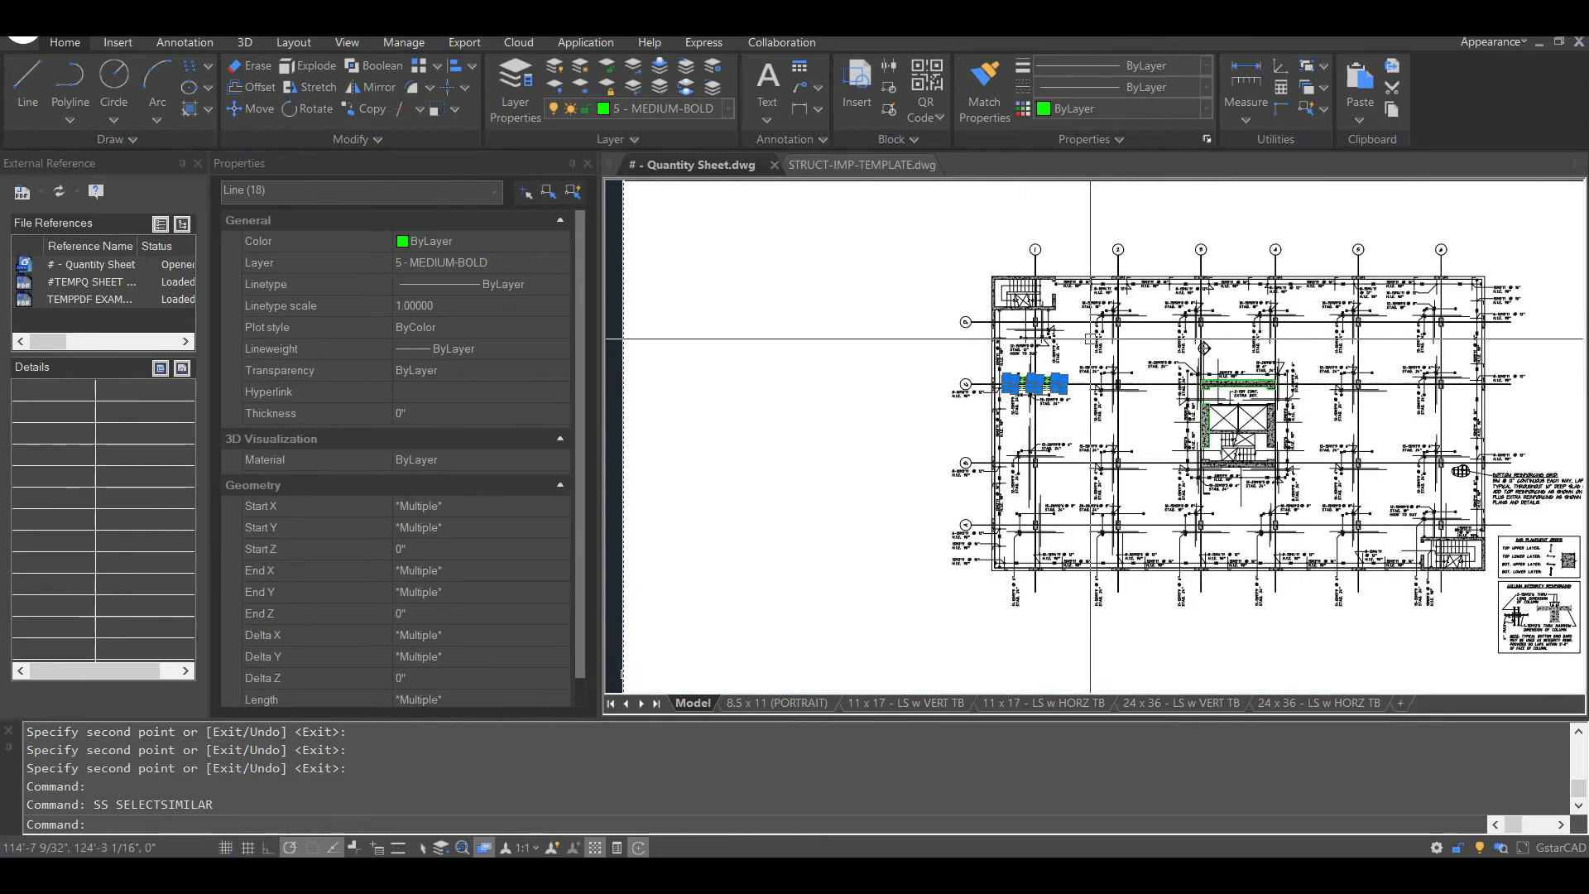
{"action": "scroll", "coordinate": [1098, 344], "scroll_direction": "down", "scroll_amount": 2}
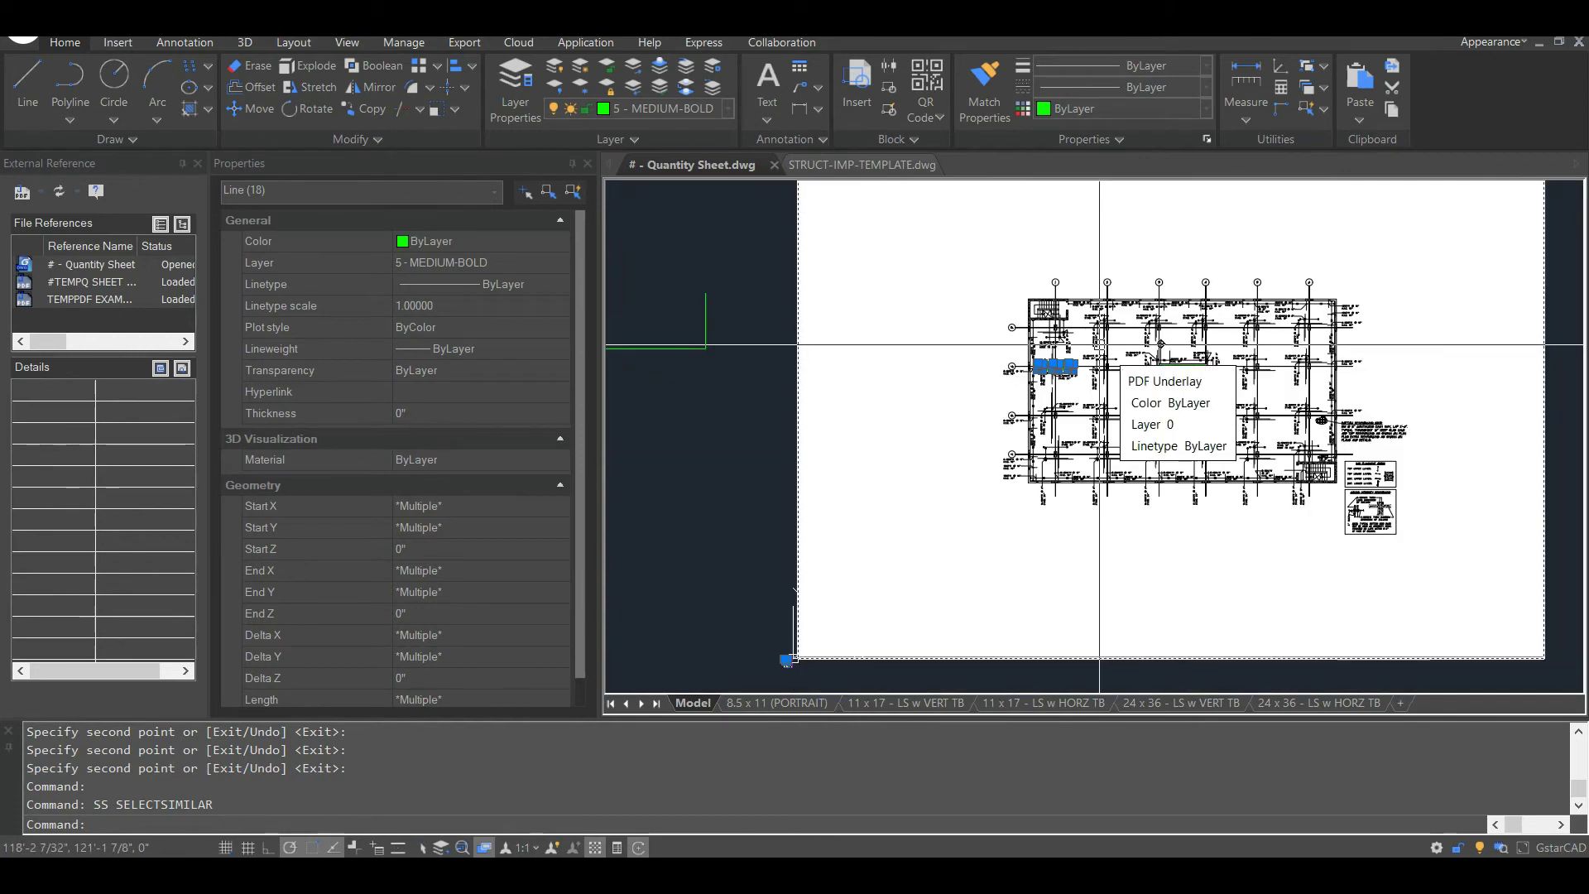
{"action": "key", "text": "Escape"}
{"action": "key", "text": "Escape"}
{"action": "key", "text": "Escape"}
Step: Draw three circles of different sizes below the stepped polyline, the first two about 6'-1" and 2'-10" in radius
{"action": "middle_click_drag", "start_coordinate": [702, 431], "coordinate": [912, 407]}
{"action": "type", "text": "CI"}
{"action": "key", "text": "Return"}
{"action": "left_click", "coordinate": [885, 456]}
{"action": "left_click", "coordinate": [901, 456]}
{"action": "scroll", "coordinate": [884, 506], "scroll_direction": "up", "scroll_amount": 2}
{"action": "key", "text": "Return"}
{"action": "left_click", "coordinate": [839, 527]}
{"action": "left_click", "coordinate": [851, 526]}
{"action": "key", "text": "Return"}
{"action": "left_click", "coordinate": [907, 523]}
{"action": "left_click", "coordinate": [925, 511]}
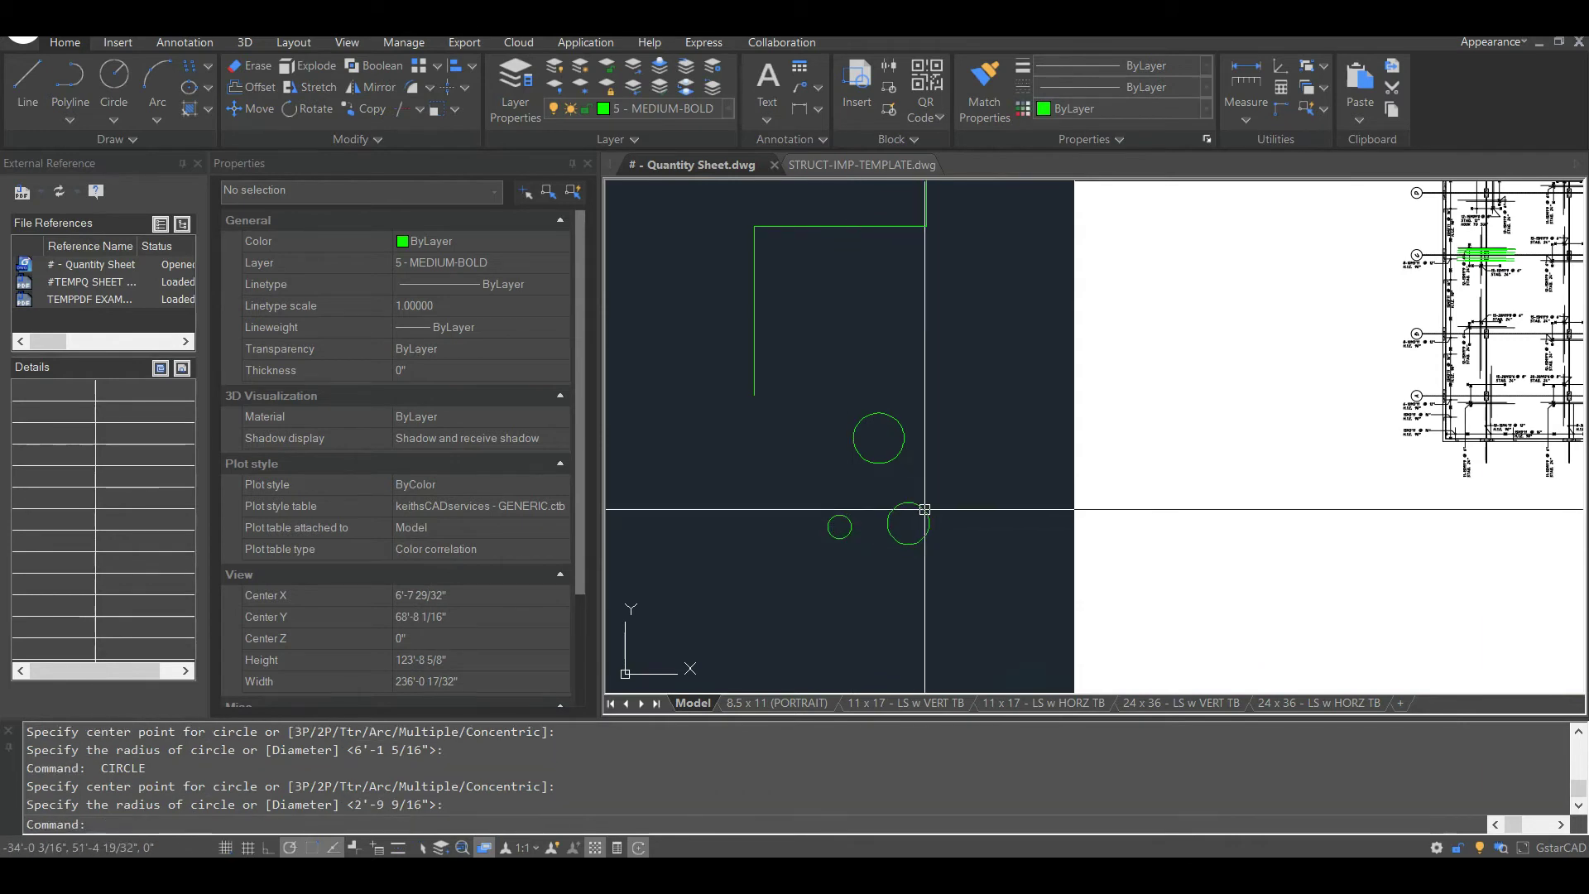
Step: Select all circles similar to the last one to check their count, and clear the selection
{"action": "left_click", "coordinate": [925, 512]}
{"action": "type", "text": "SS"}
{"action": "key", "text": "Return"}
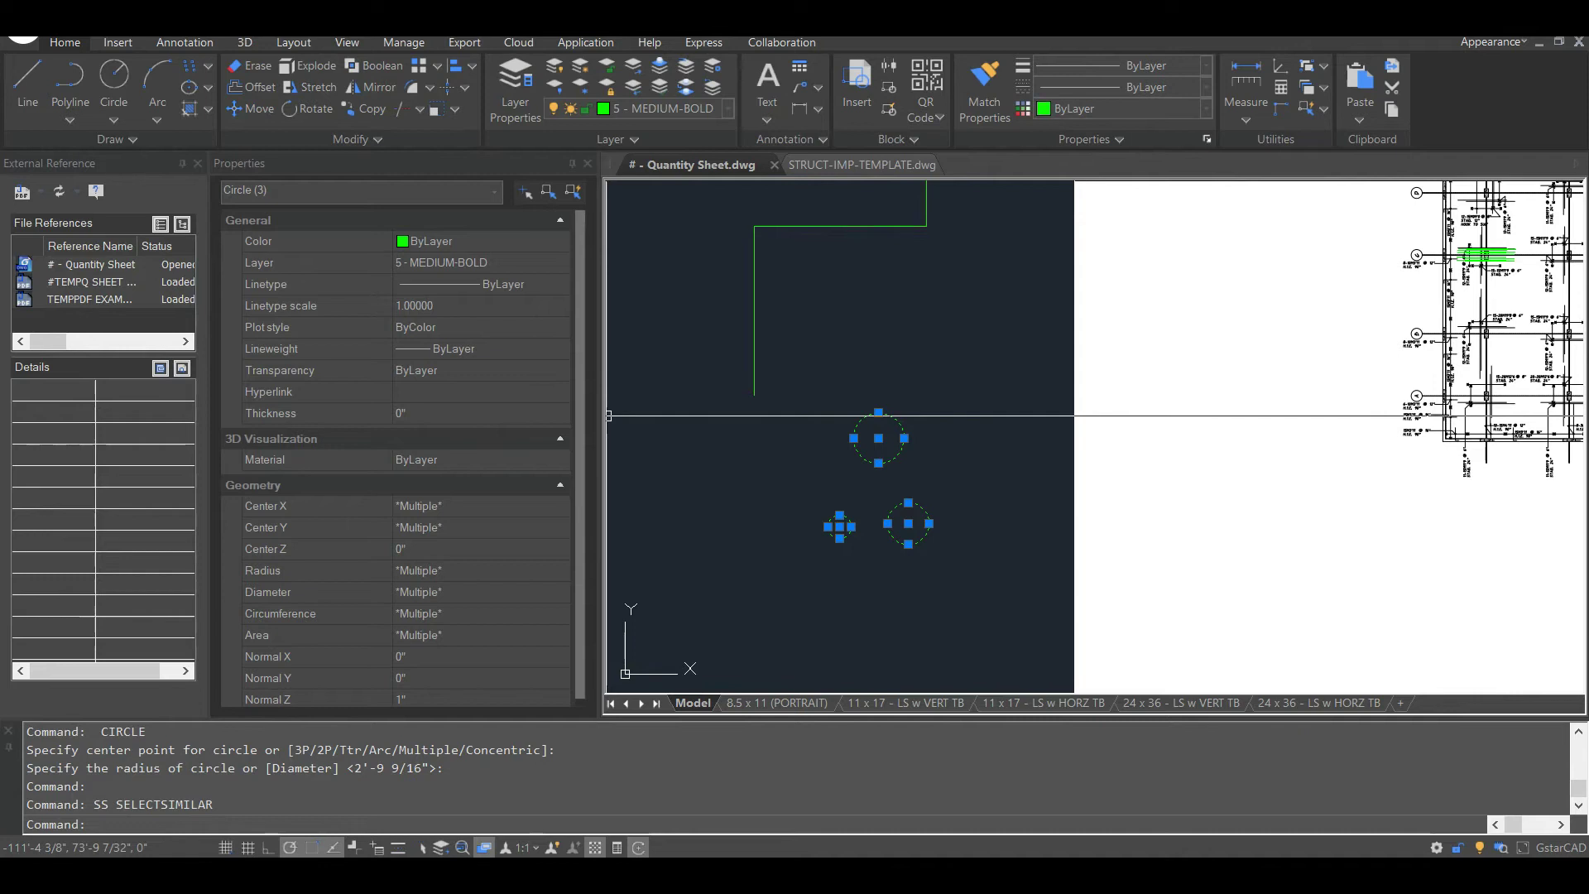
{"action": "key", "text": "Escape"}
{"action": "key", "text": "Escape"}
{"action": "key", "text": "Escape"}
Step: Erase the three circles below the stepped polyline
{"action": "scroll", "coordinate": [940, 380], "scroll_direction": "down", "scroll_amount": 5}
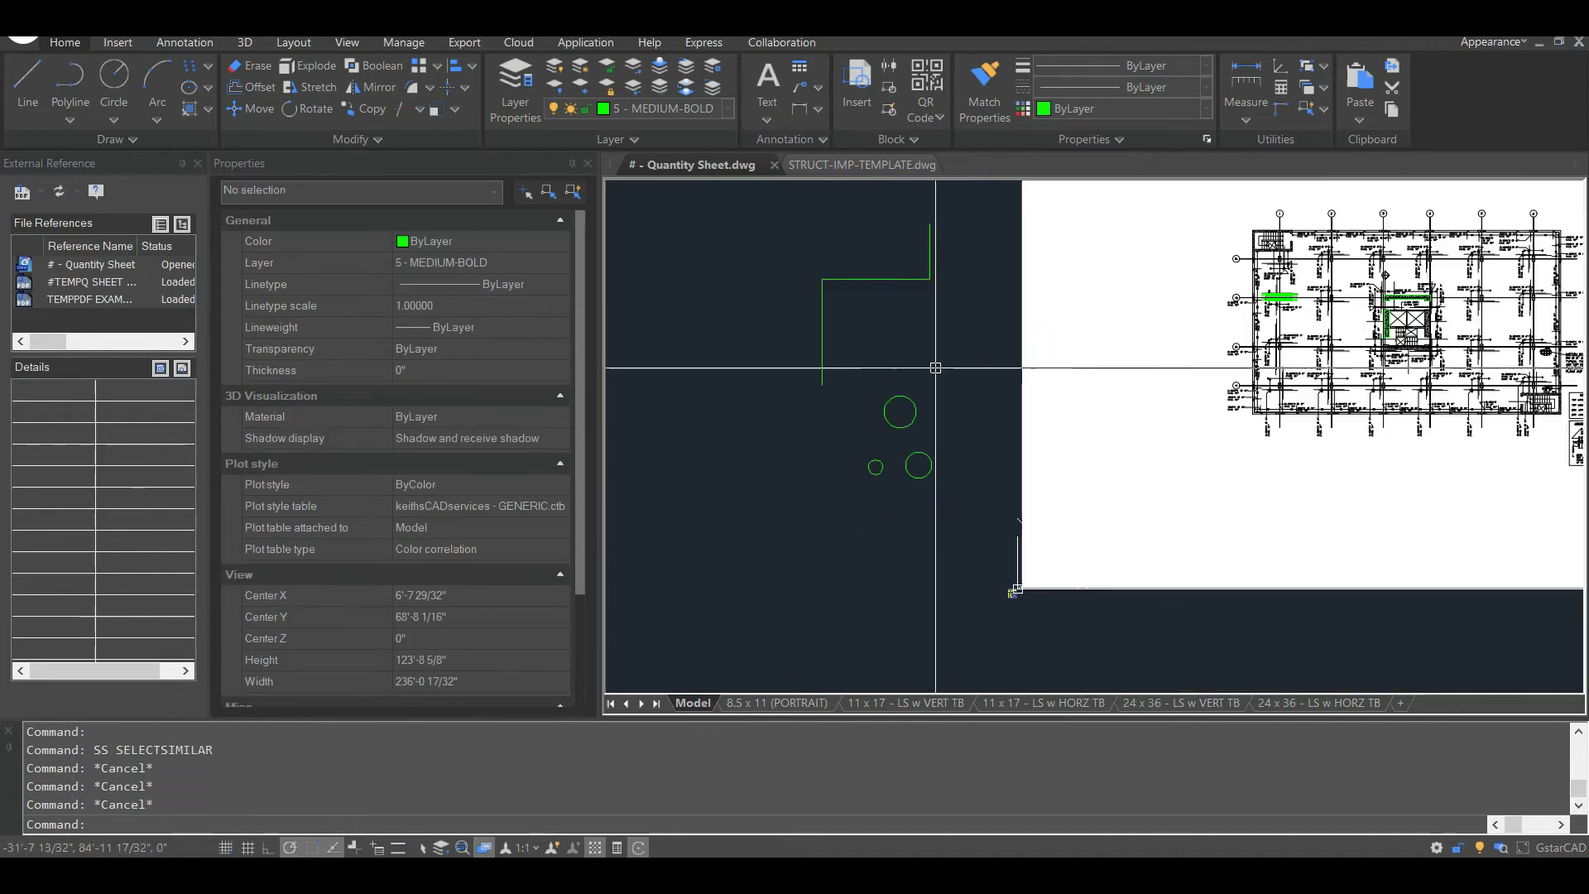
{"action": "left_click", "coordinate": [986, 506]}
{"action": "left_click", "coordinate": [889, 387]}
{"action": "type", "text": "E"}
{"action": "key", "text": "Return"}
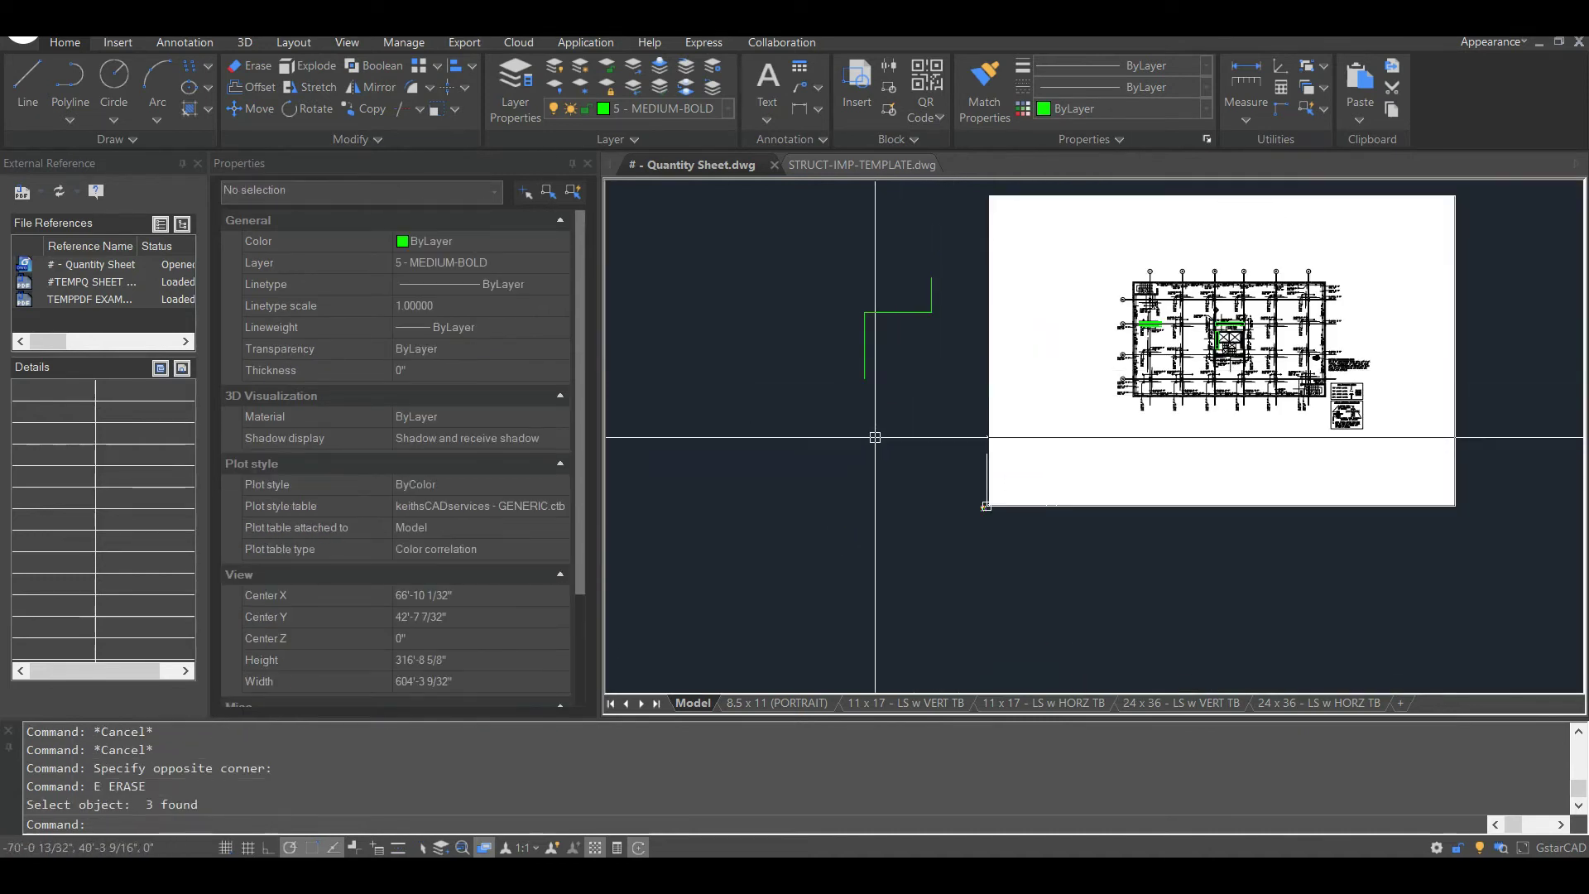
Step: Erase the open stepped polyline beside the floor plan PDF
{"action": "middle_click_drag", "start_coordinate": [887, 399], "coordinate": [829, 477]}
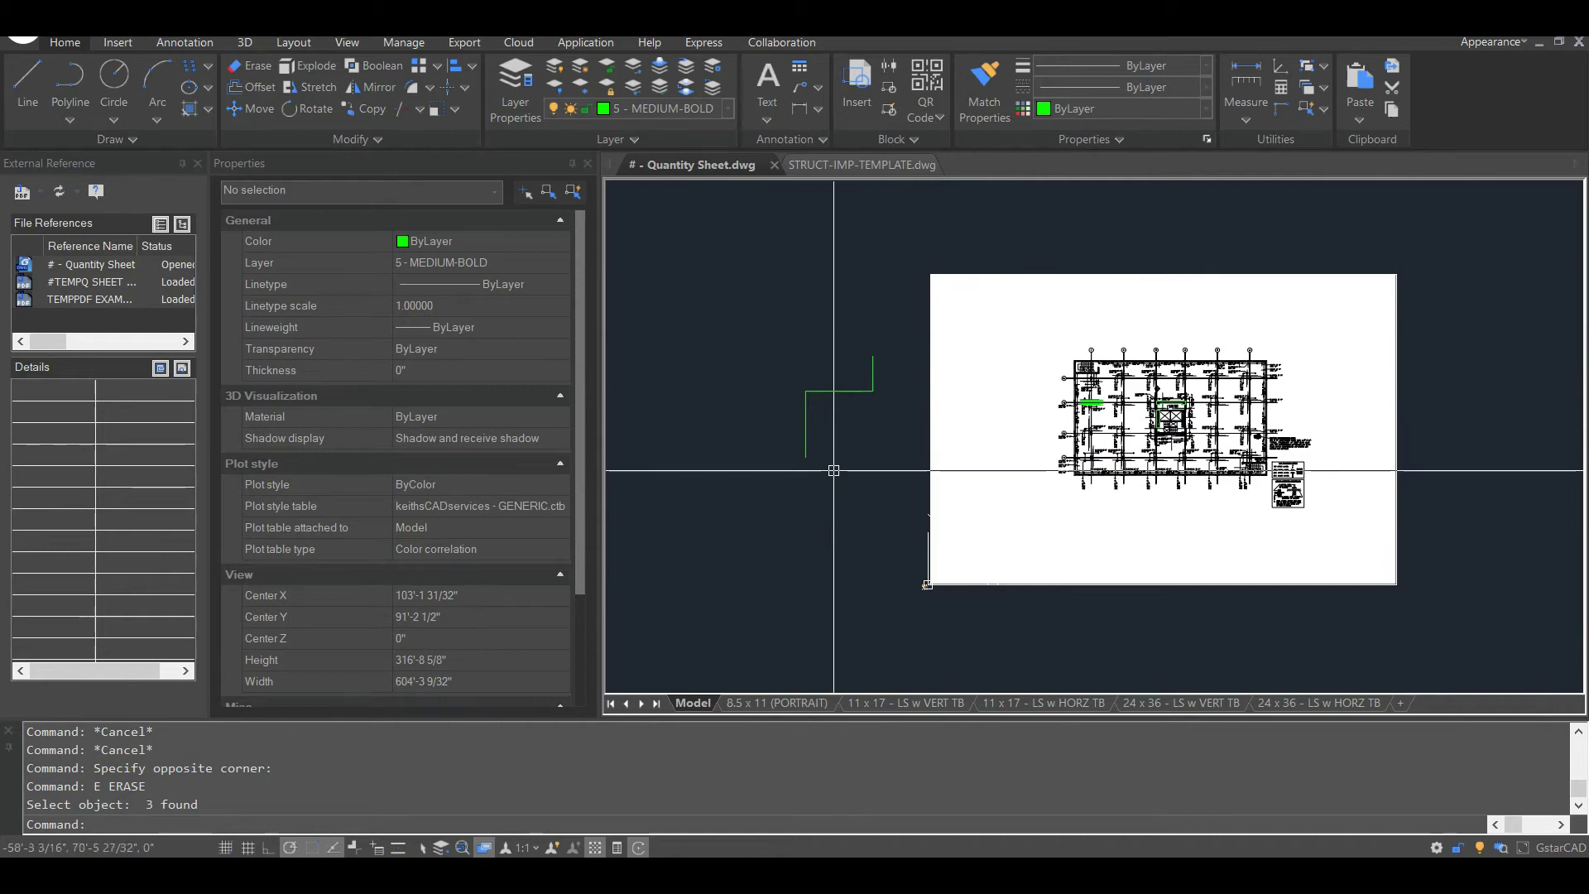
{"action": "scroll", "coordinate": [833, 469], "scroll_direction": "up", "scroll_amount": 5}
{"action": "left_click", "coordinate": [862, 386]}
{"action": "left_click", "coordinate": [805, 532]}
{"action": "type", "text": "E"}
{"action": "key", "text": "Return"}
Step: Erase all the traced wall polylines and rebar lines lying over the floor plan PDF
{"action": "scroll", "coordinate": [919, 403], "scroll_direction": "down", "scroll_amount": 6}
{"action": "left_click", "coordinate": [886, 365]}
{"action": "left_click", "coordinate": [1285, 497]}
{"action": "type", "text": "E"}
{"action": "key", "text": "Return"}
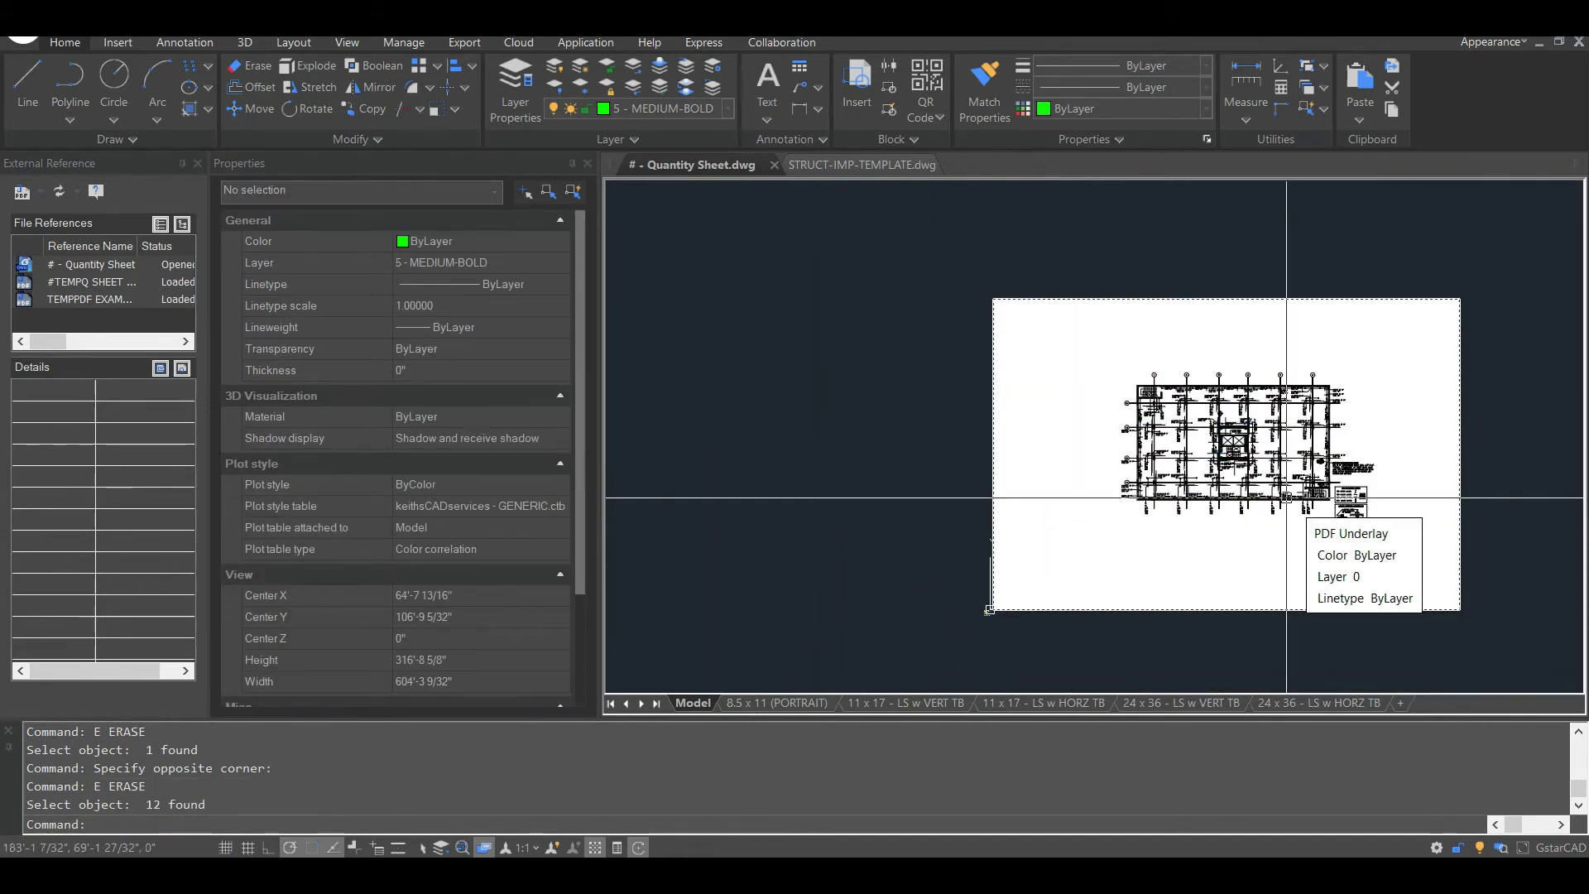
Step: Move the traffic cone and company logo blocks up from below the quantity sheet onto its lower rows
{"action": "scroll", "coordinate": [1035, 427], "scroll_direction": "up", "scroll_amount": 2}
{"action": "scroll", "coordinate": [958, 447], "scroll_direction": "up", "scroll_amount": 2}
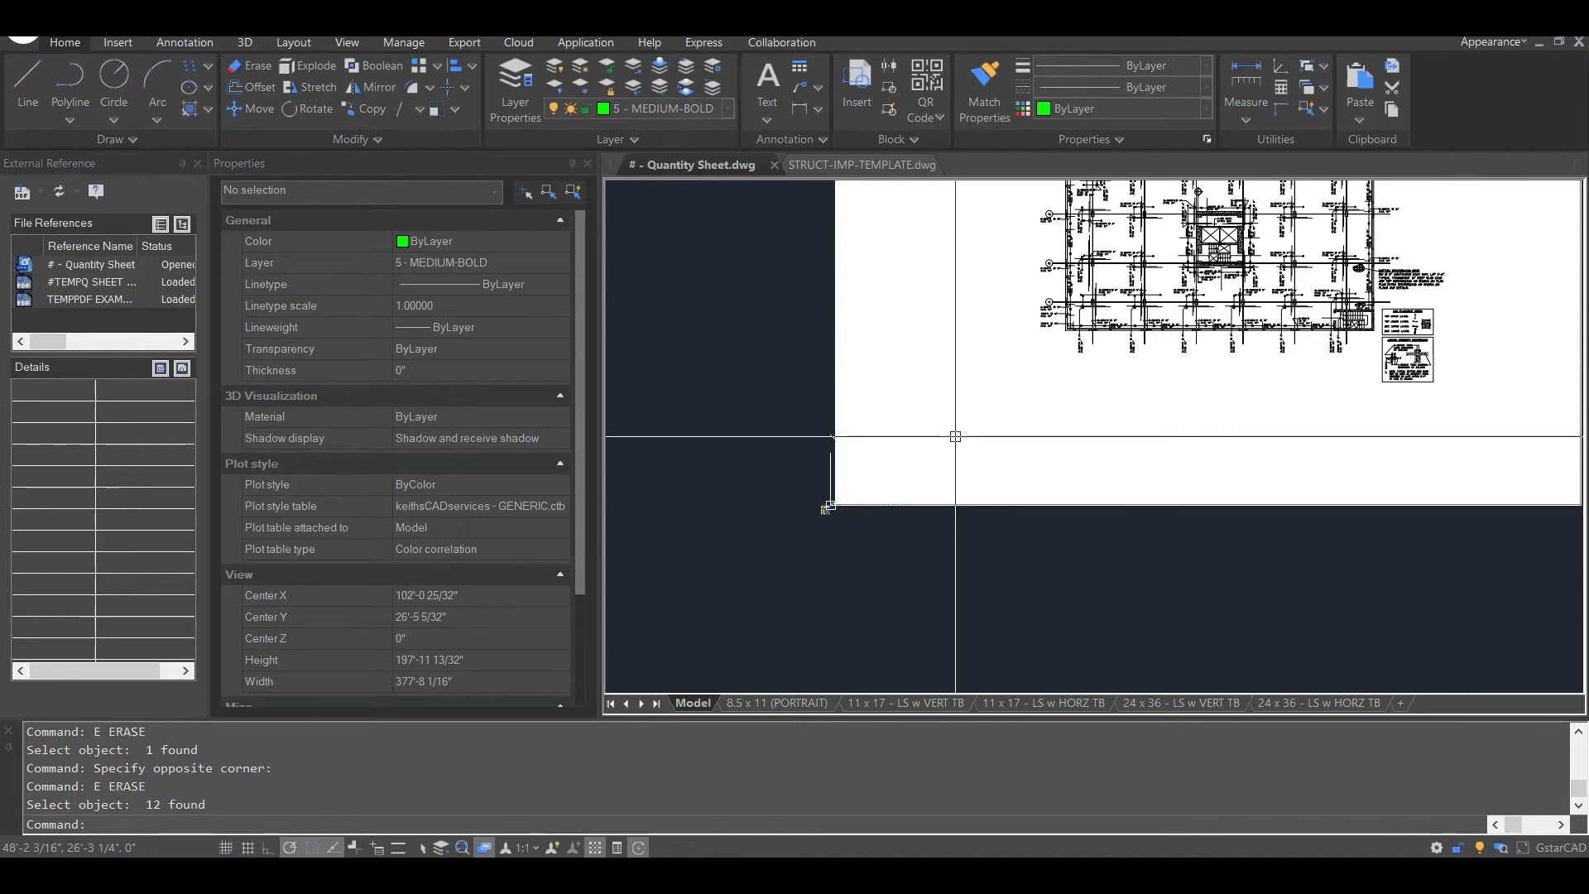
{"action": "scroll", "coordinate": [834, 512], "scroll_direction": "up", "scroll_amount": 2}
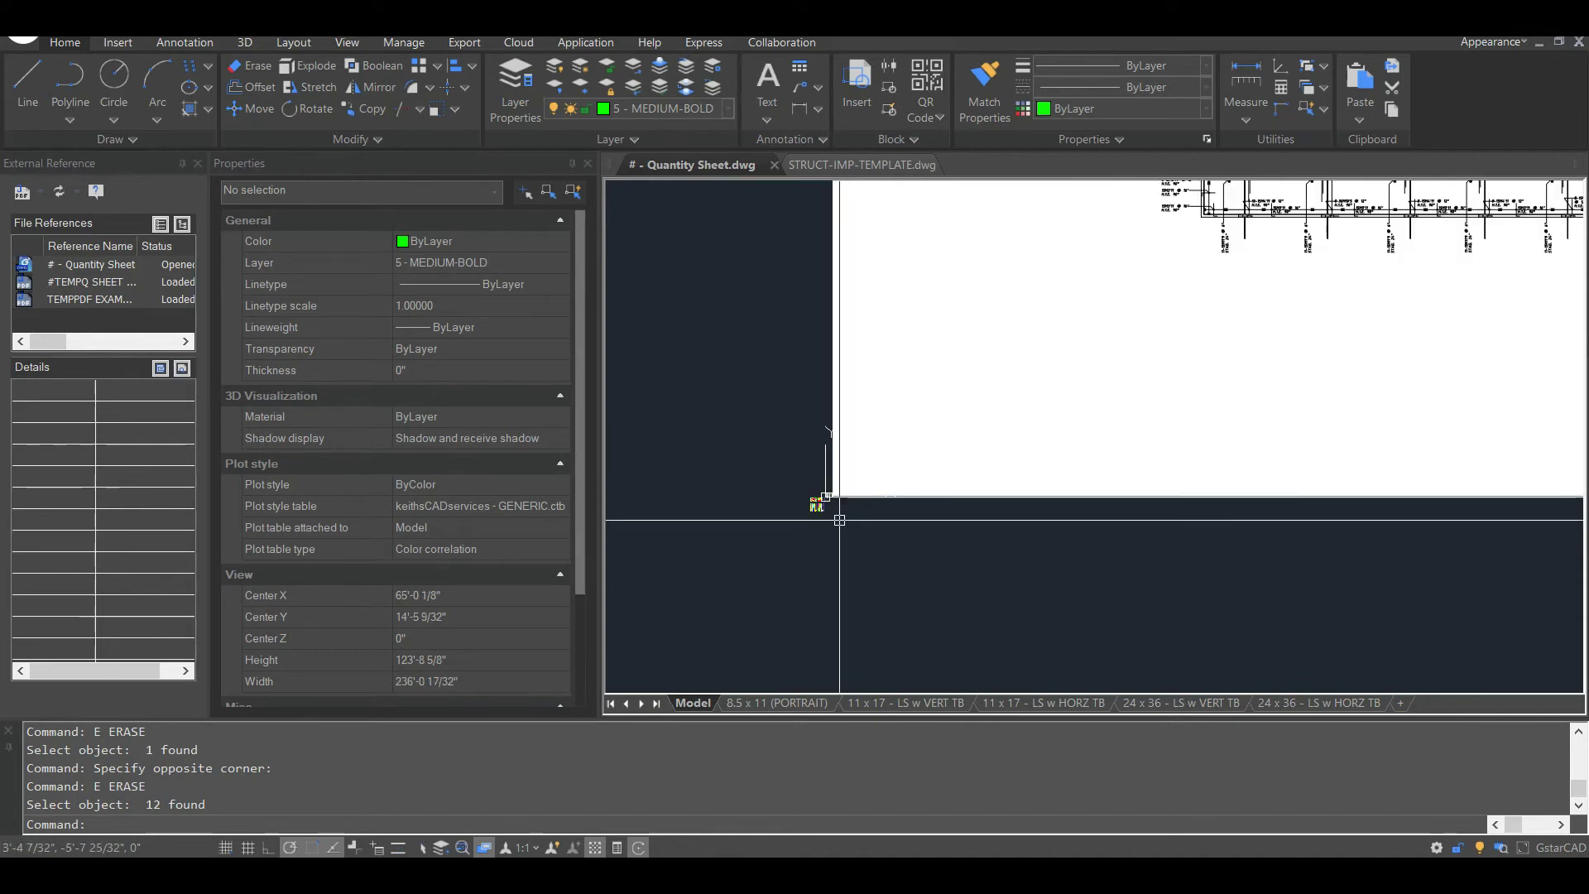
{"action": "scroll", "coordinate": [839, 519], "scroll_direction": "up", "scroll_amount": 5}
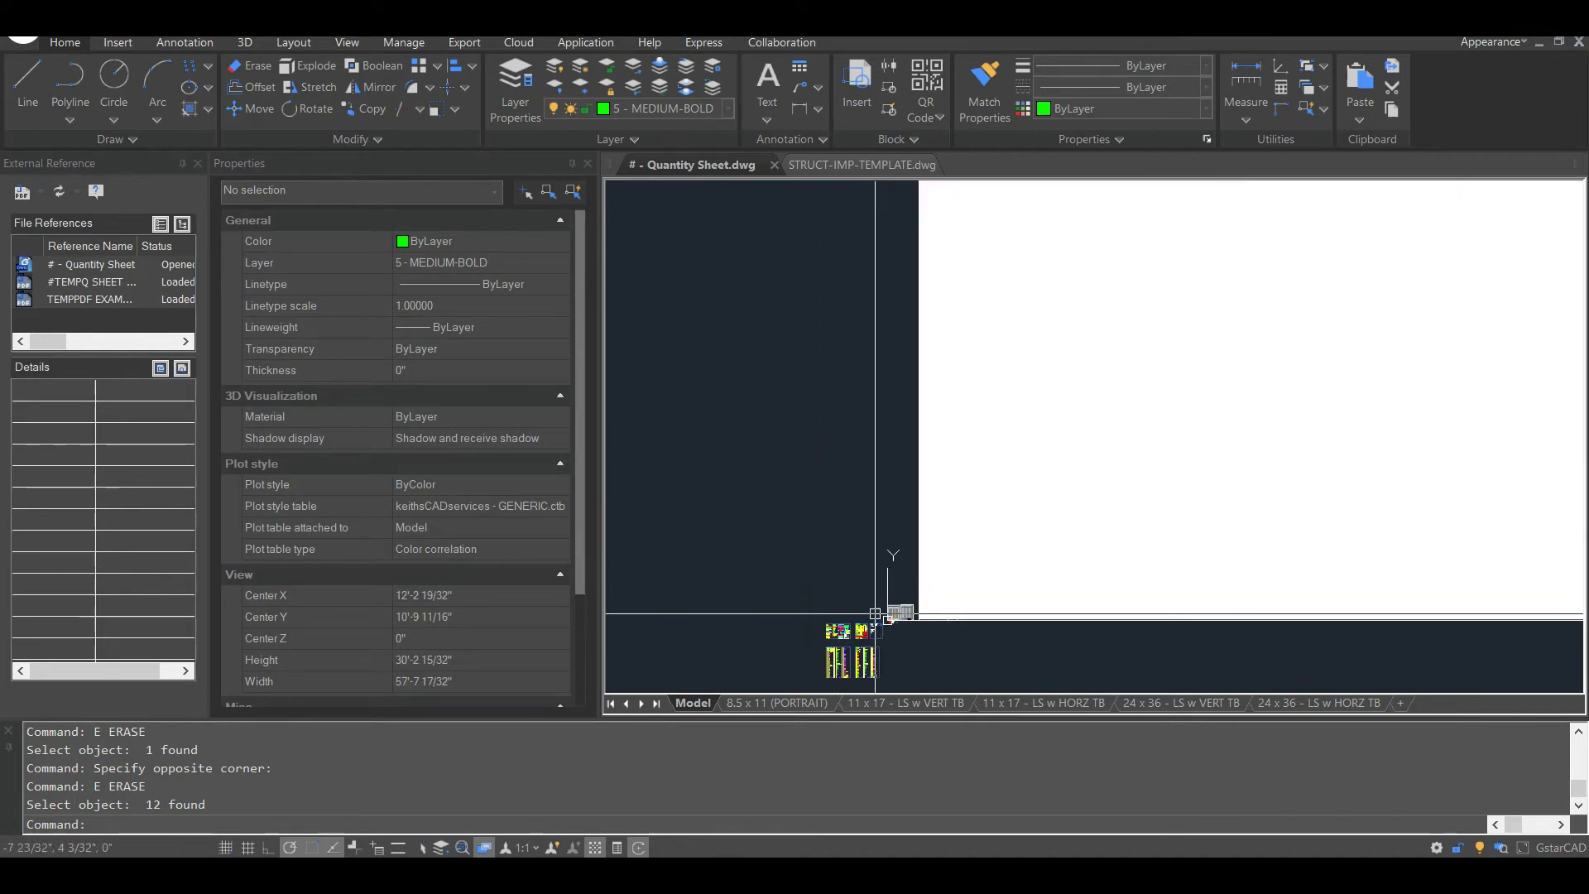
{"action": "scroll", "coordinate": [882, 614], "scroll_direction": "up", "scroll_amount": 10}
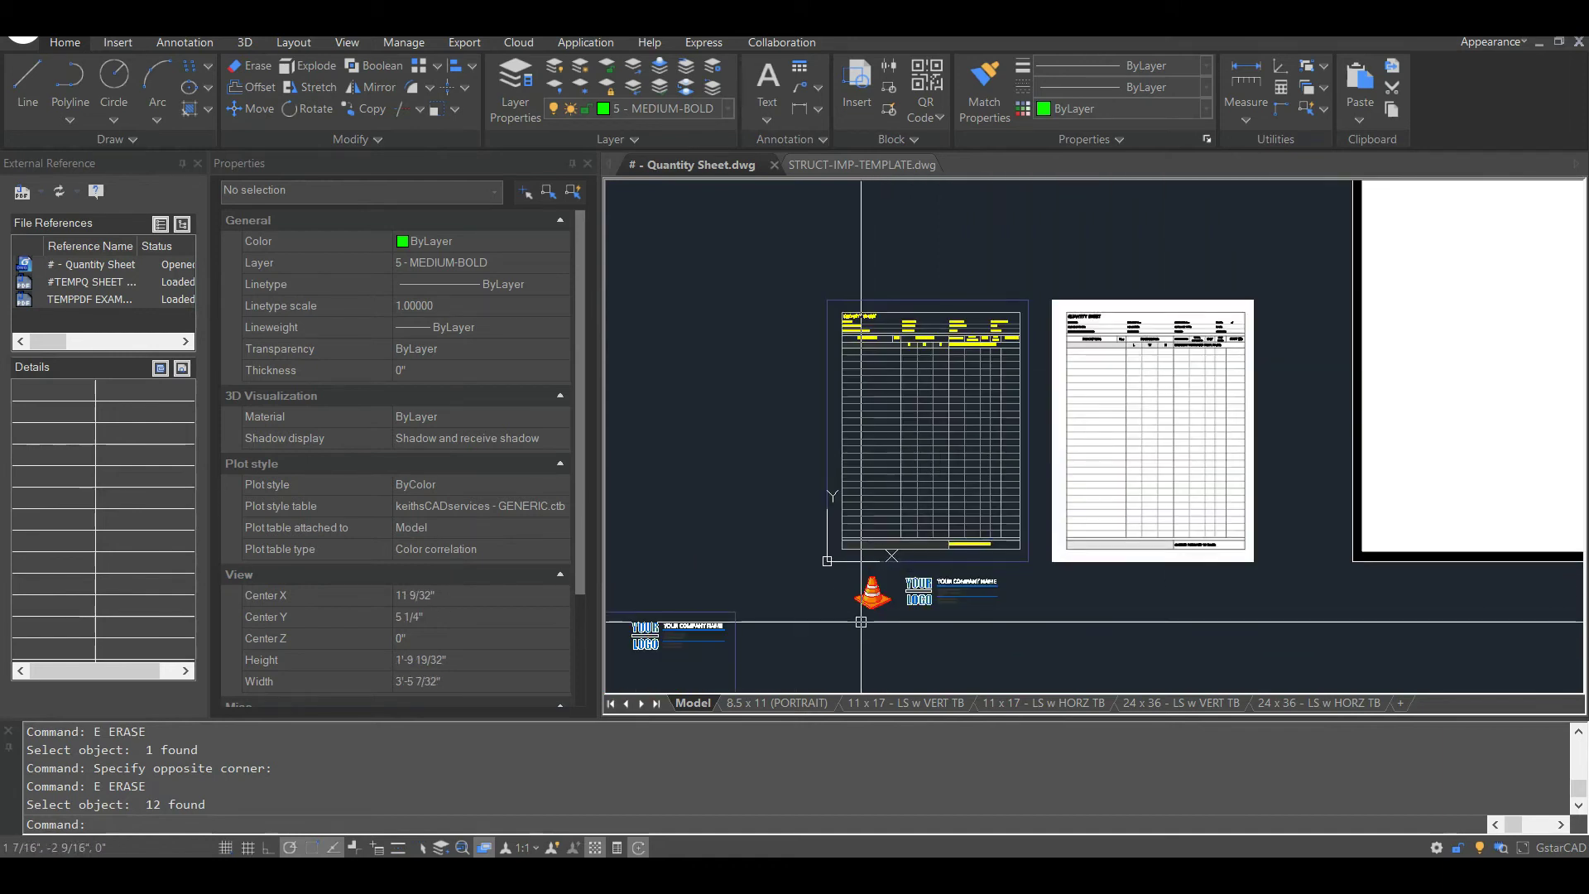
{"action": "scroll", "coordinate": [862, 622], "scroll_direction": "up", "scroll_amount": 2}
{"action": "left_click", "coordinate": [874, 582]}
{"action": "left_click", "coordinate": [1017, 576]}
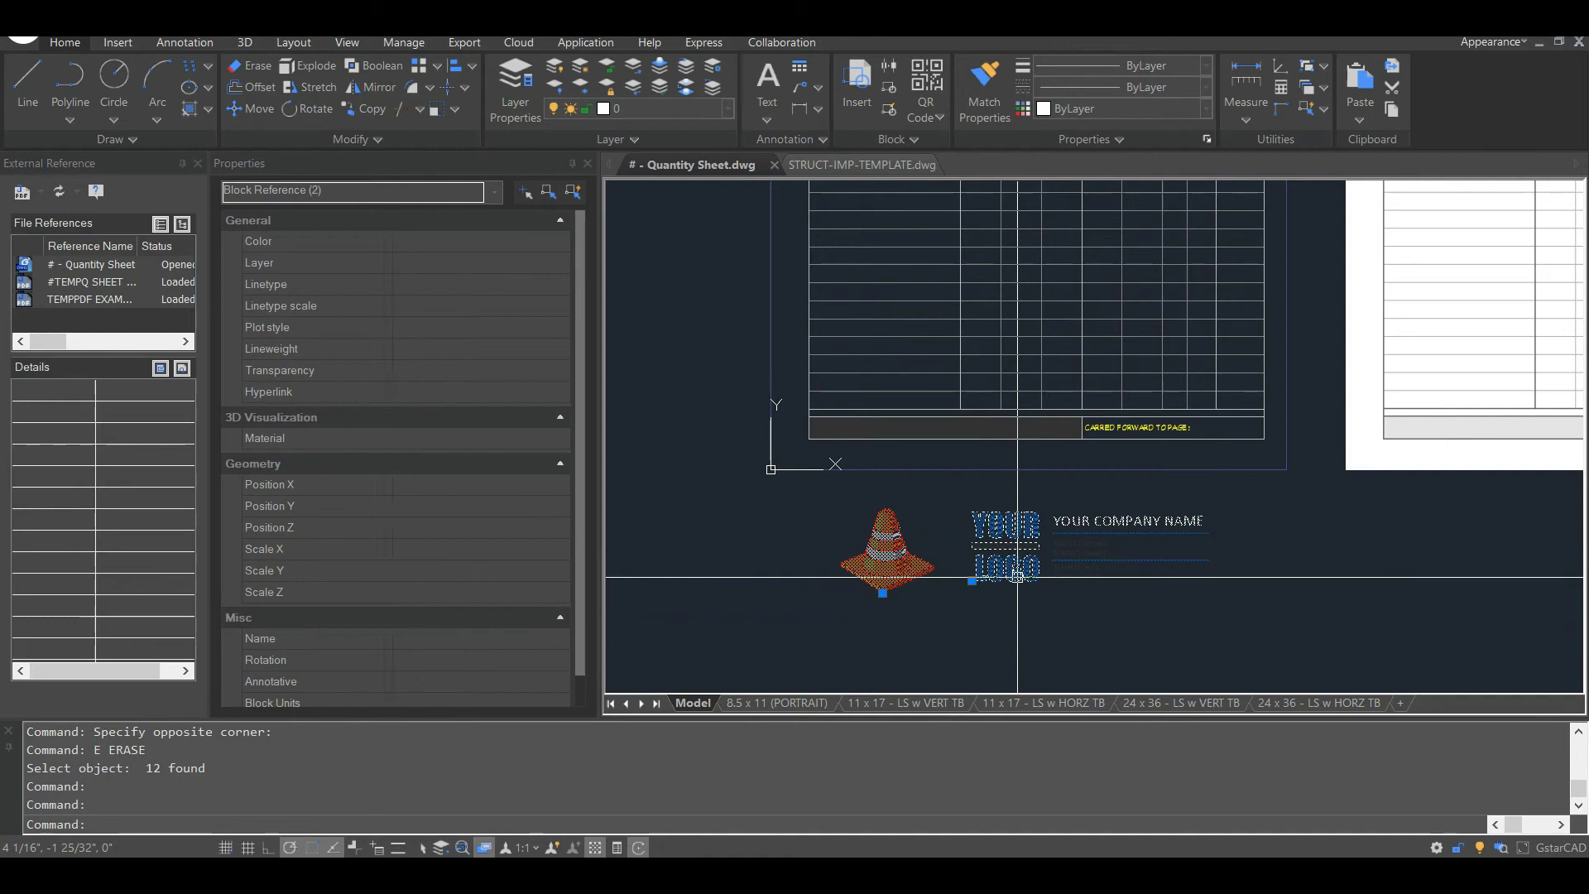
{"action": "scroll", "coordinate": [1018, 584], "scroll_direction": "down", "scroll_amount": 1}
{"action": "type", "text": "m"}
{"action": "key", "text": "Return"}
{"action": "left_click", "coordinate": [934, 571]}
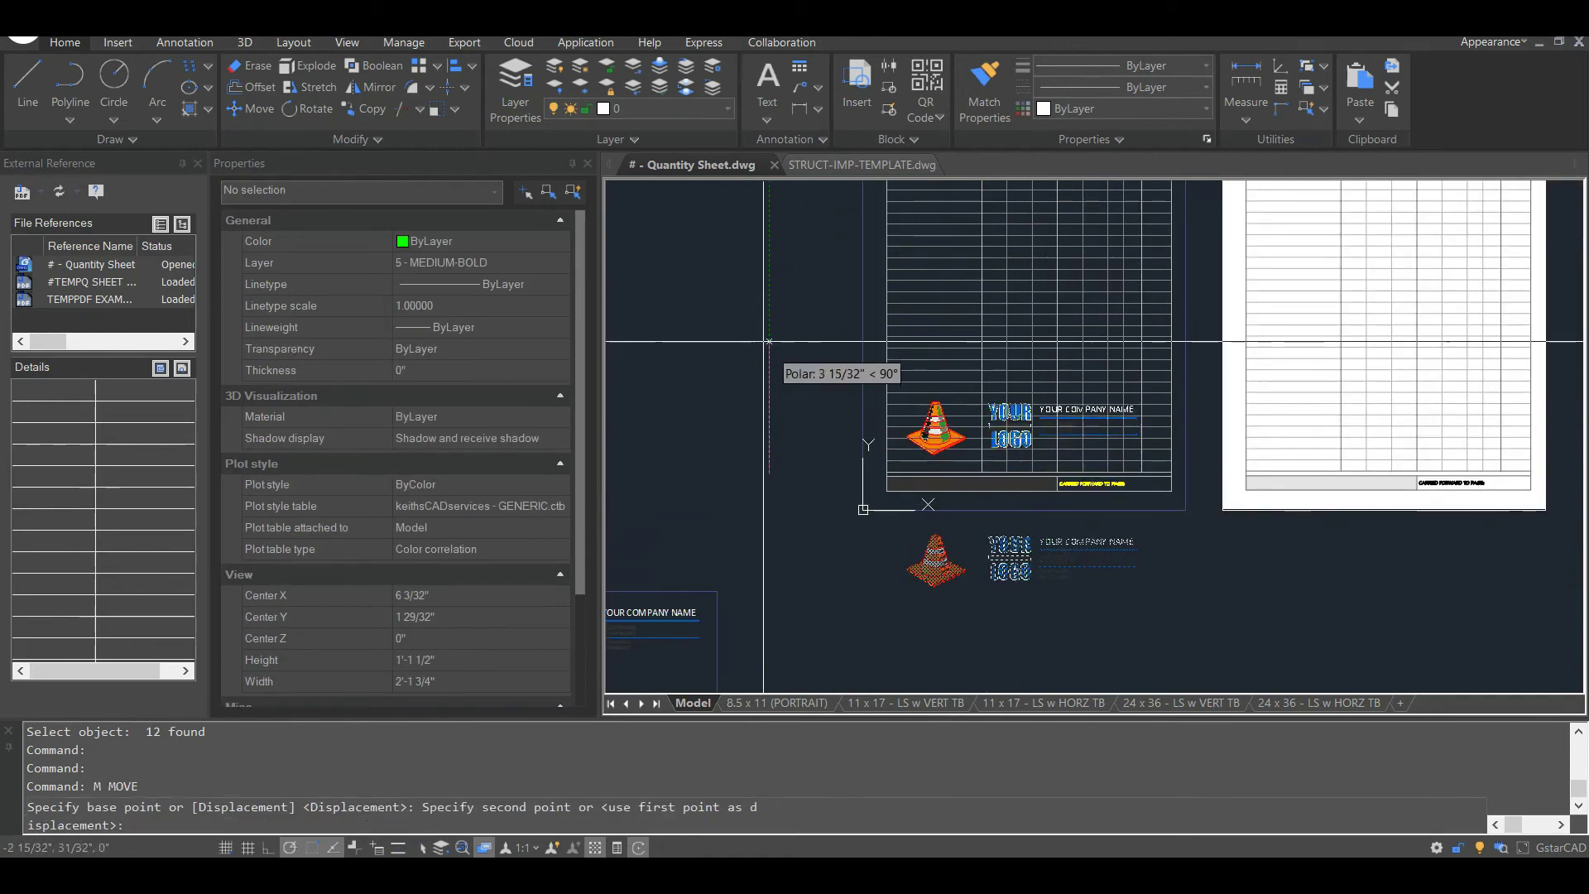
{"action": "left_click", "coordinate": [781, 430]}
Step: Set the plot area to a window around the quantity sheet's page border, fit it to paper, and preview the plot
{"action": "key", "text": "ctrl+p"}
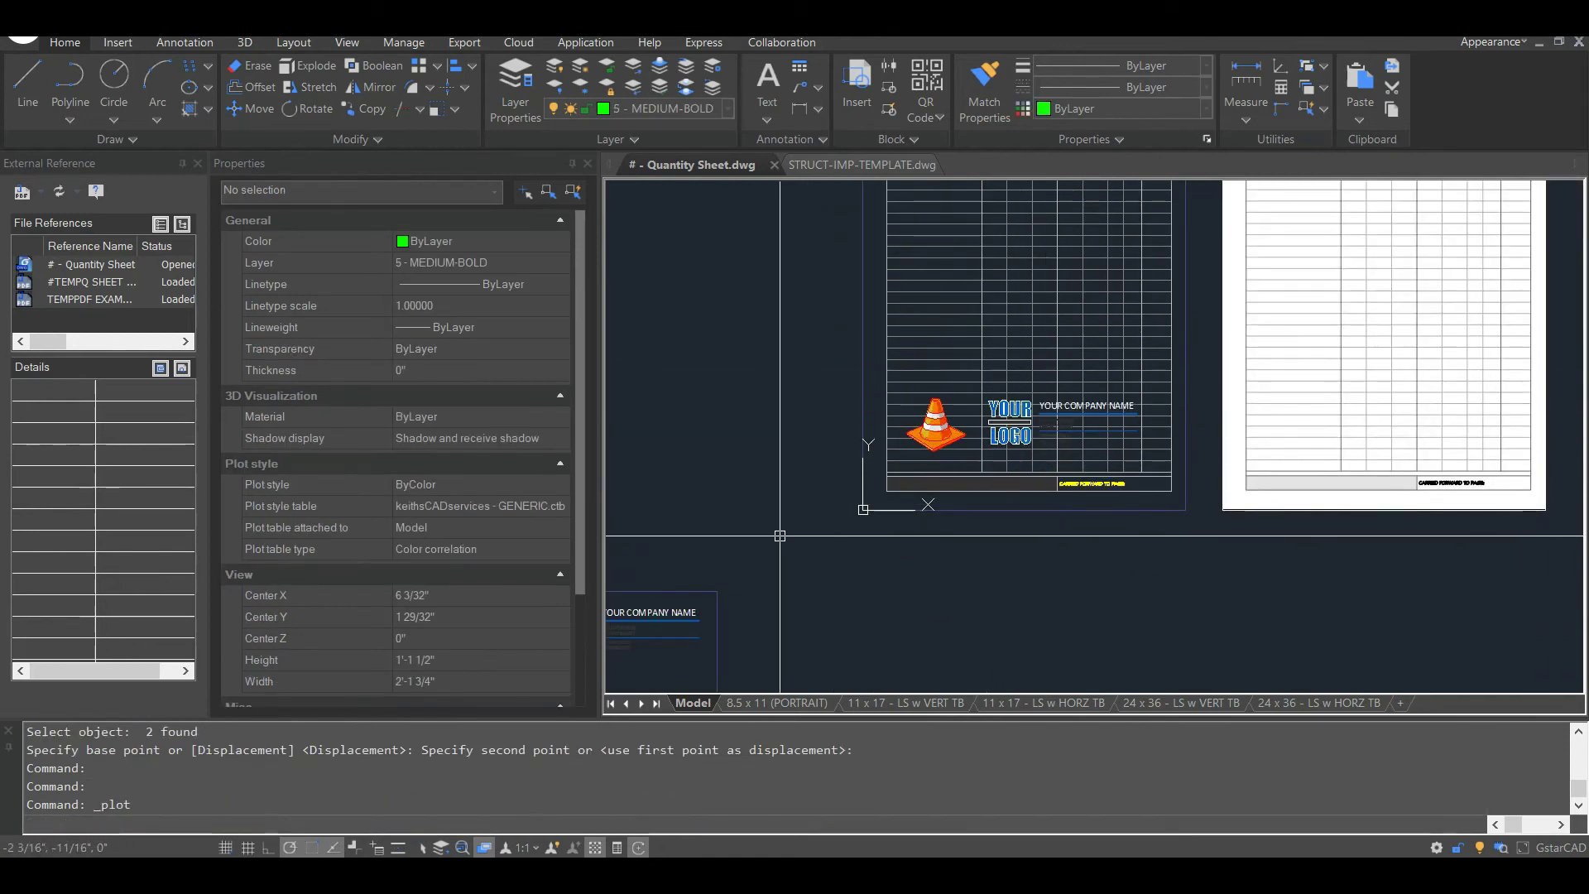
{"action": "left_click", "coordinate": [628, 552]}
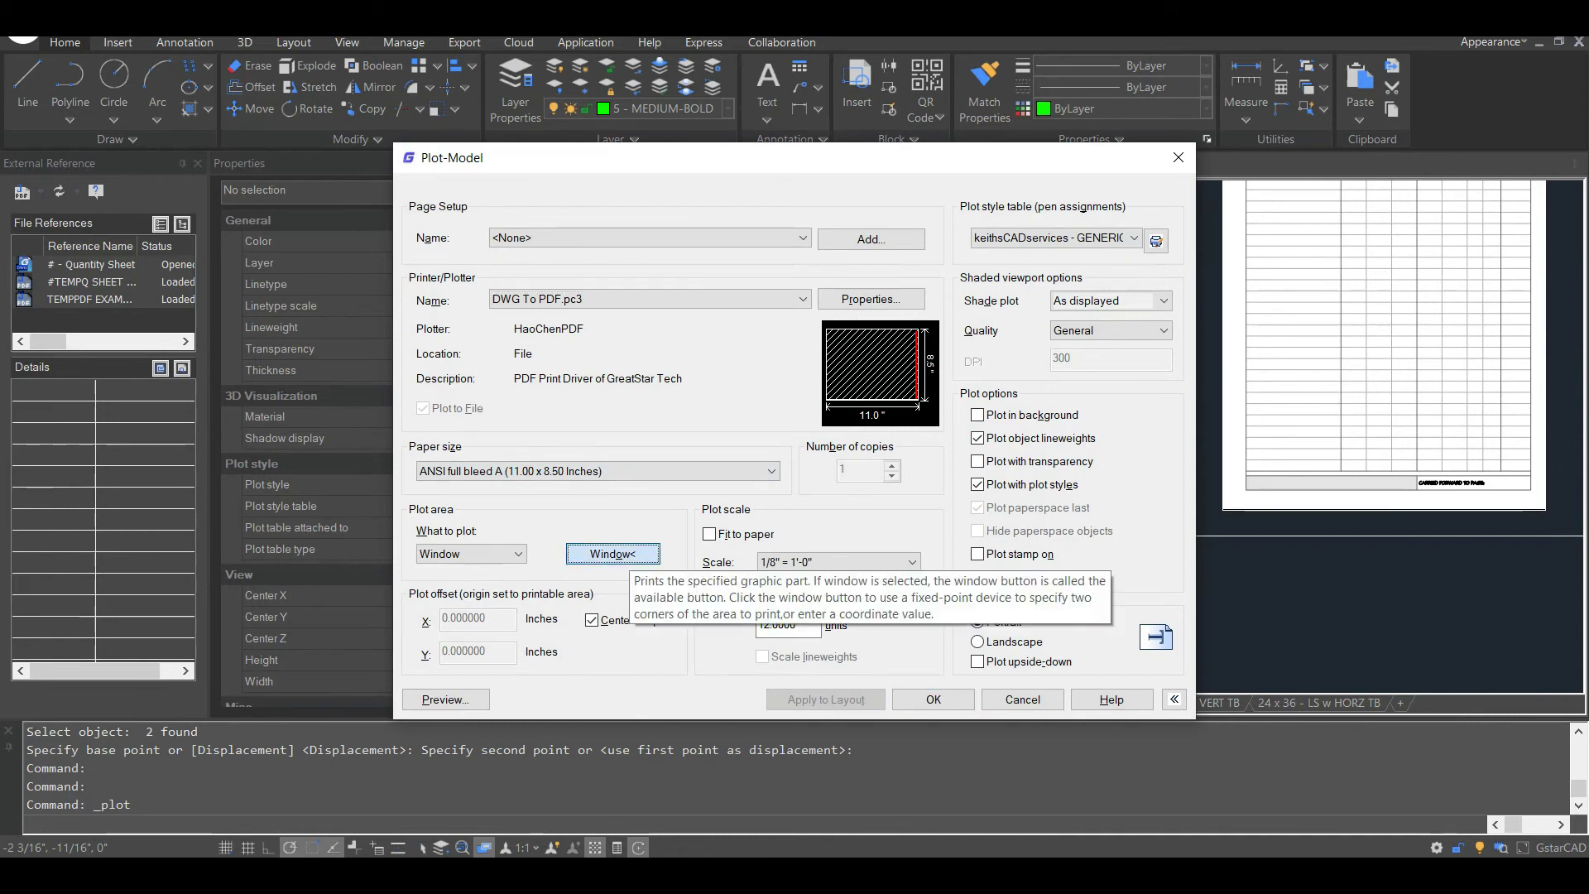
{"action": "left_click", "coordinate": [863, 509]}
{"action": "middle_click_drag", "start_coordinate": [1028, 370], "coordinate": [882, 580]}
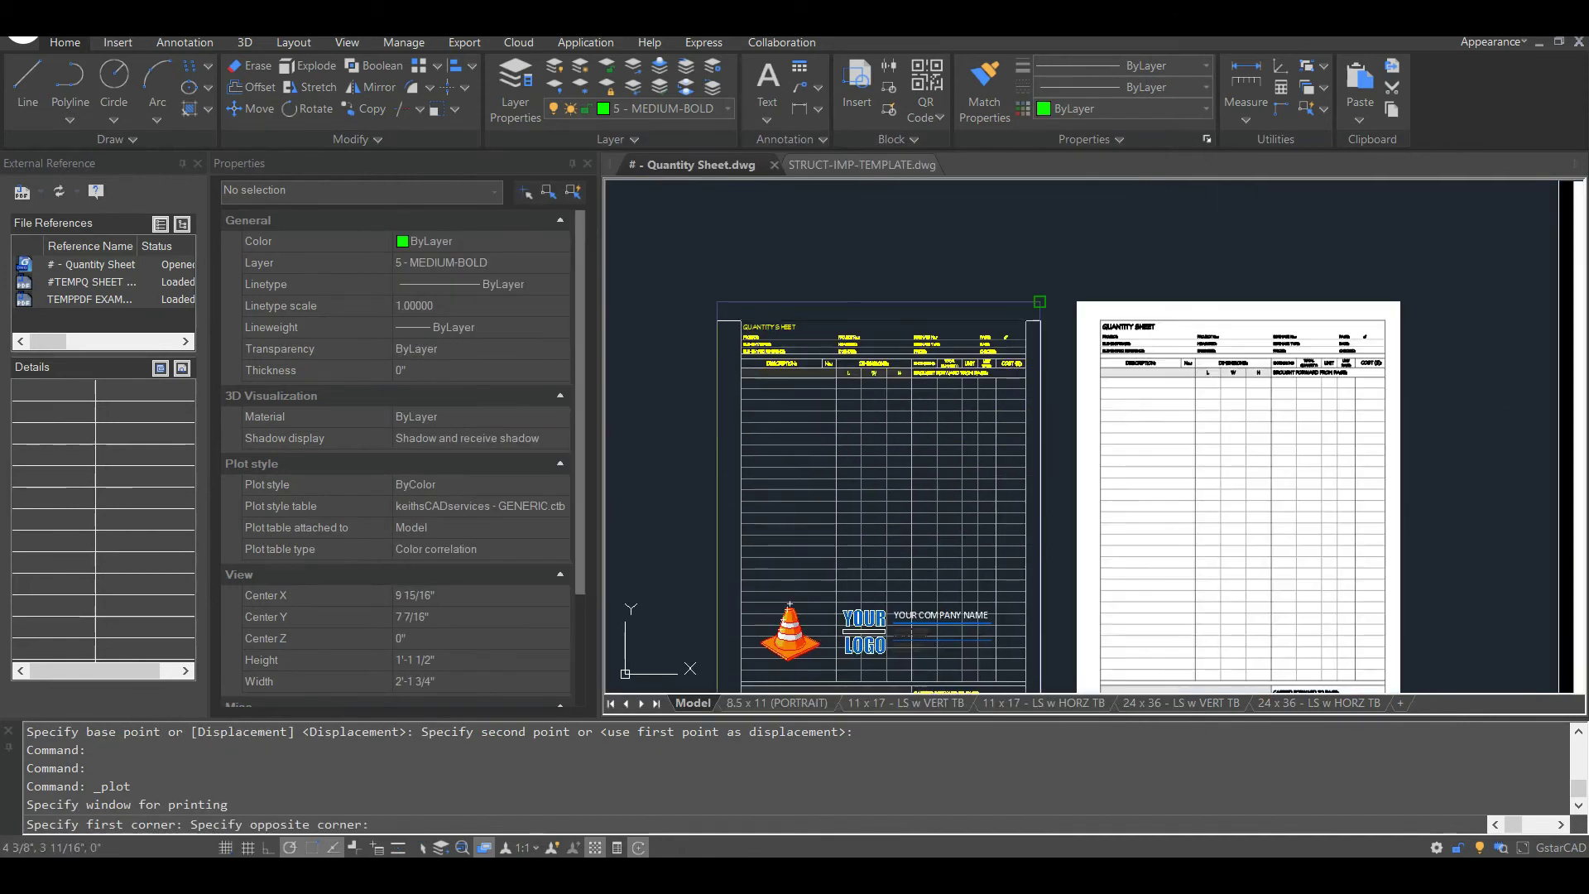
{"action": "left_click", "coordinate": [1039, 302]}
{"action": "left_click", "coordinate": [709, 534]}
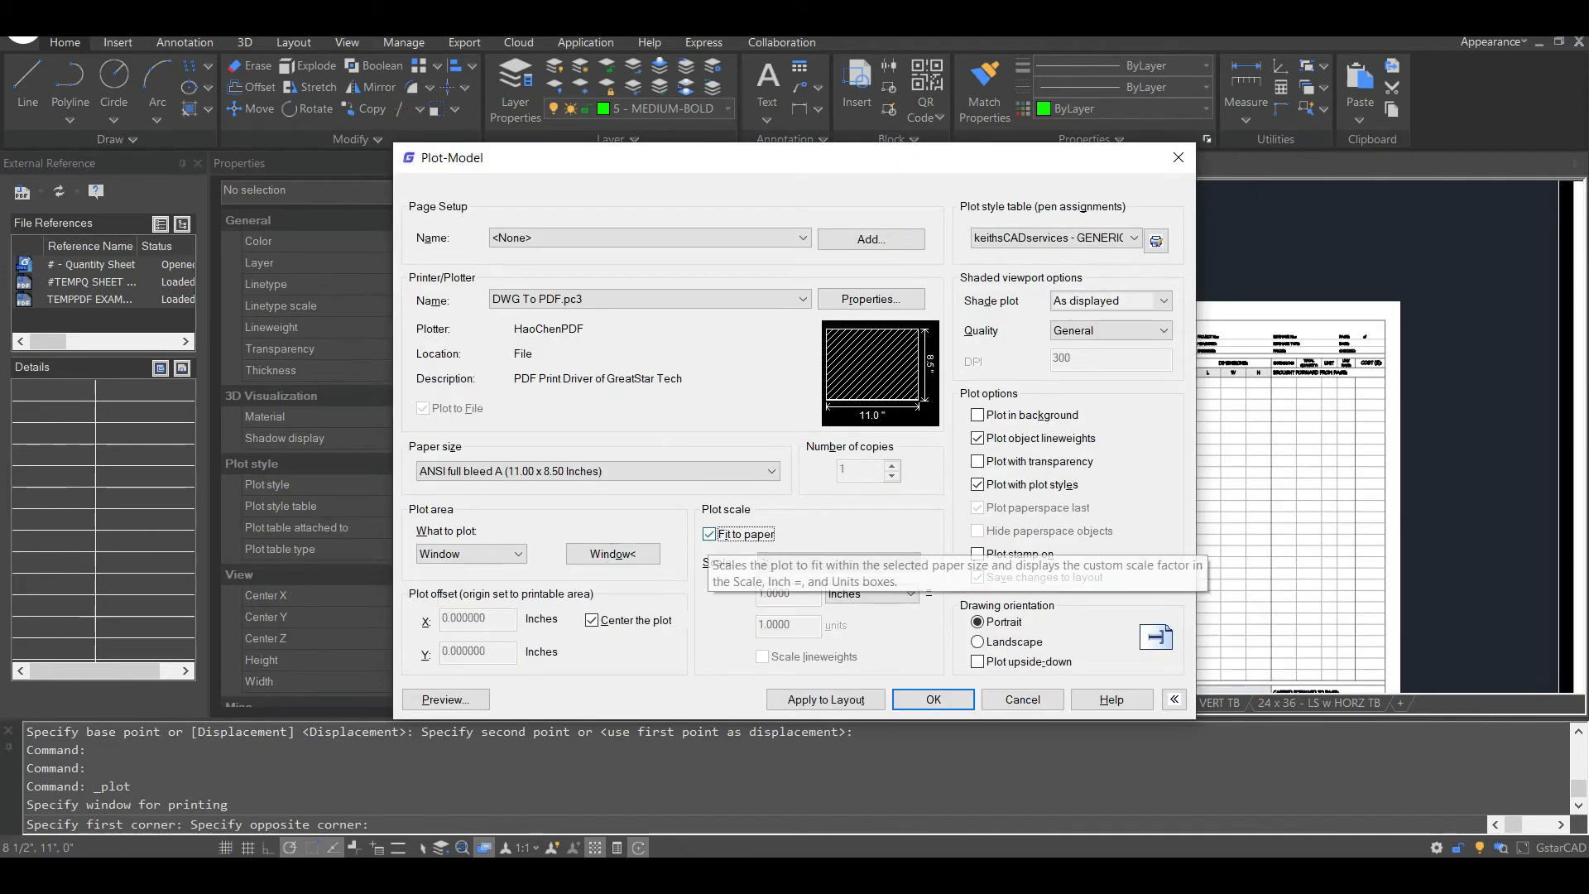
{"action": "left_click", "coordinate": [446, 699]}
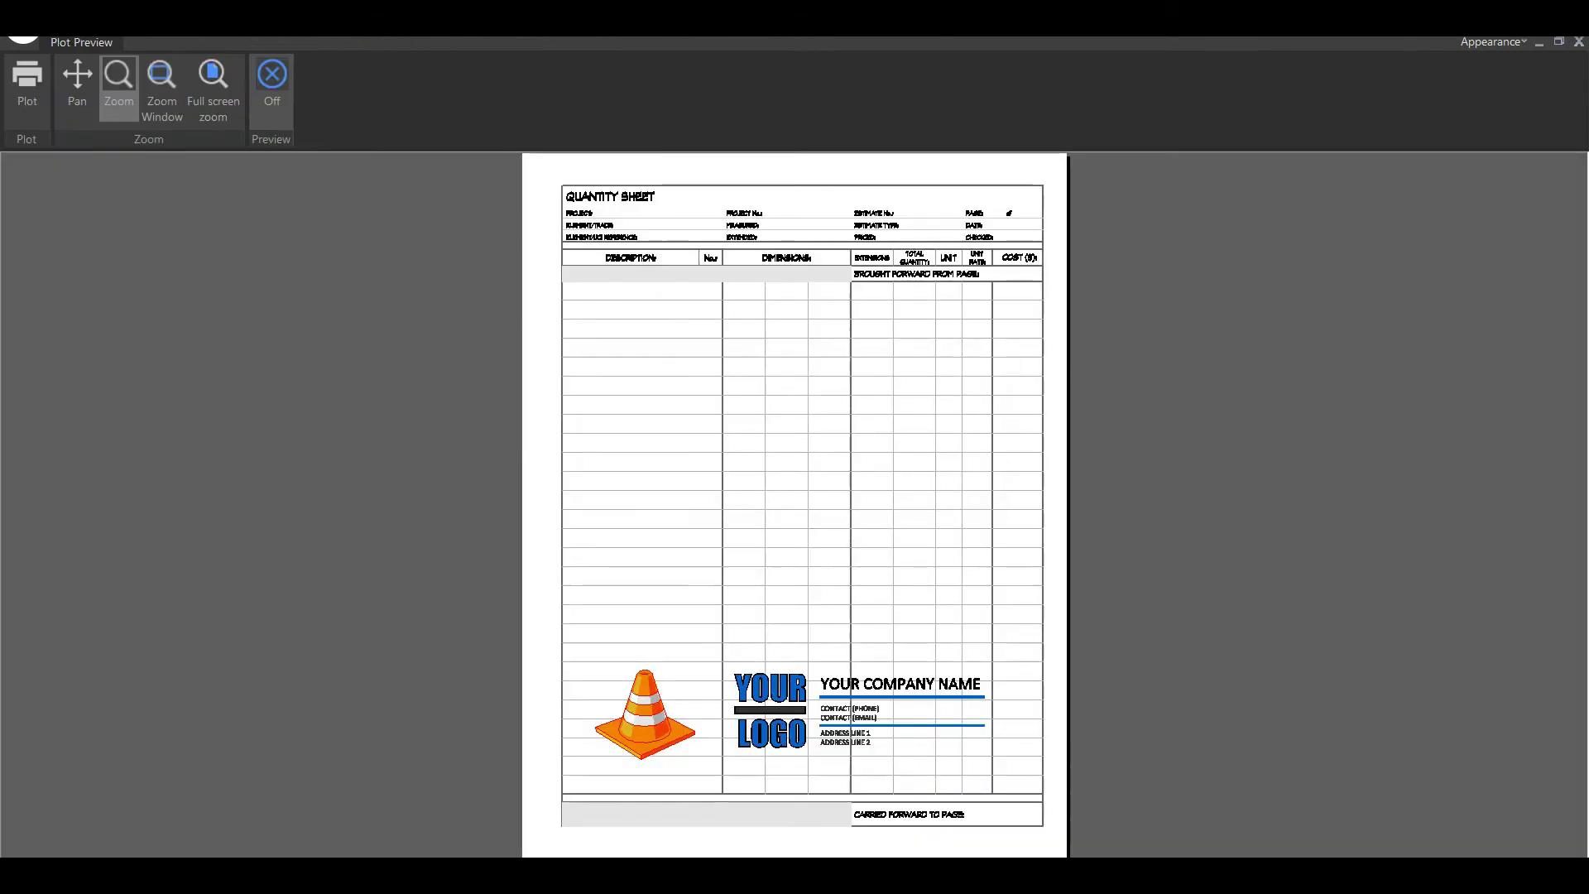
Step: Examine the logos, header text and shaded row in the quantity sheet's plot preview, and cancel the plot
{"action": "middle_click_drag", "start_coordinate": [749, 722], "coordinate": [749, 606]}
{"action": "scroll", "coordinate": [749, 607], "scroll_direction": "up", "scroll_amount": 2}
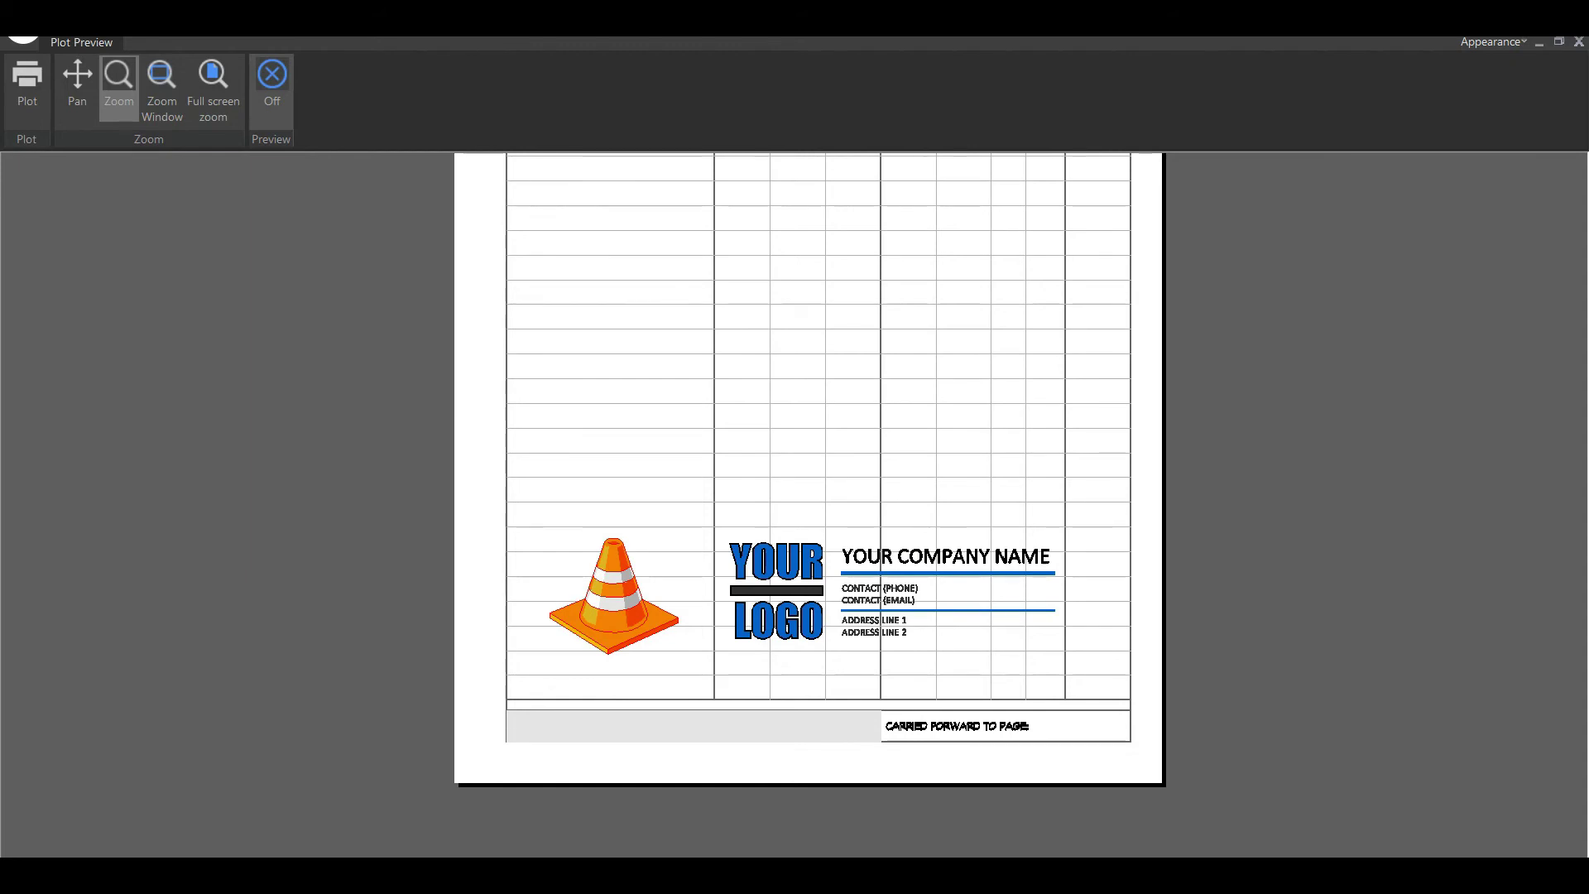
{"action": "scroll", "coordinate": [768, 584], "scroll_direction": "down", "scroll_amount": 2}
{"action": "middle_click_drag", "start_coordinate": [769, 584], "coordinate": [763, 670]}
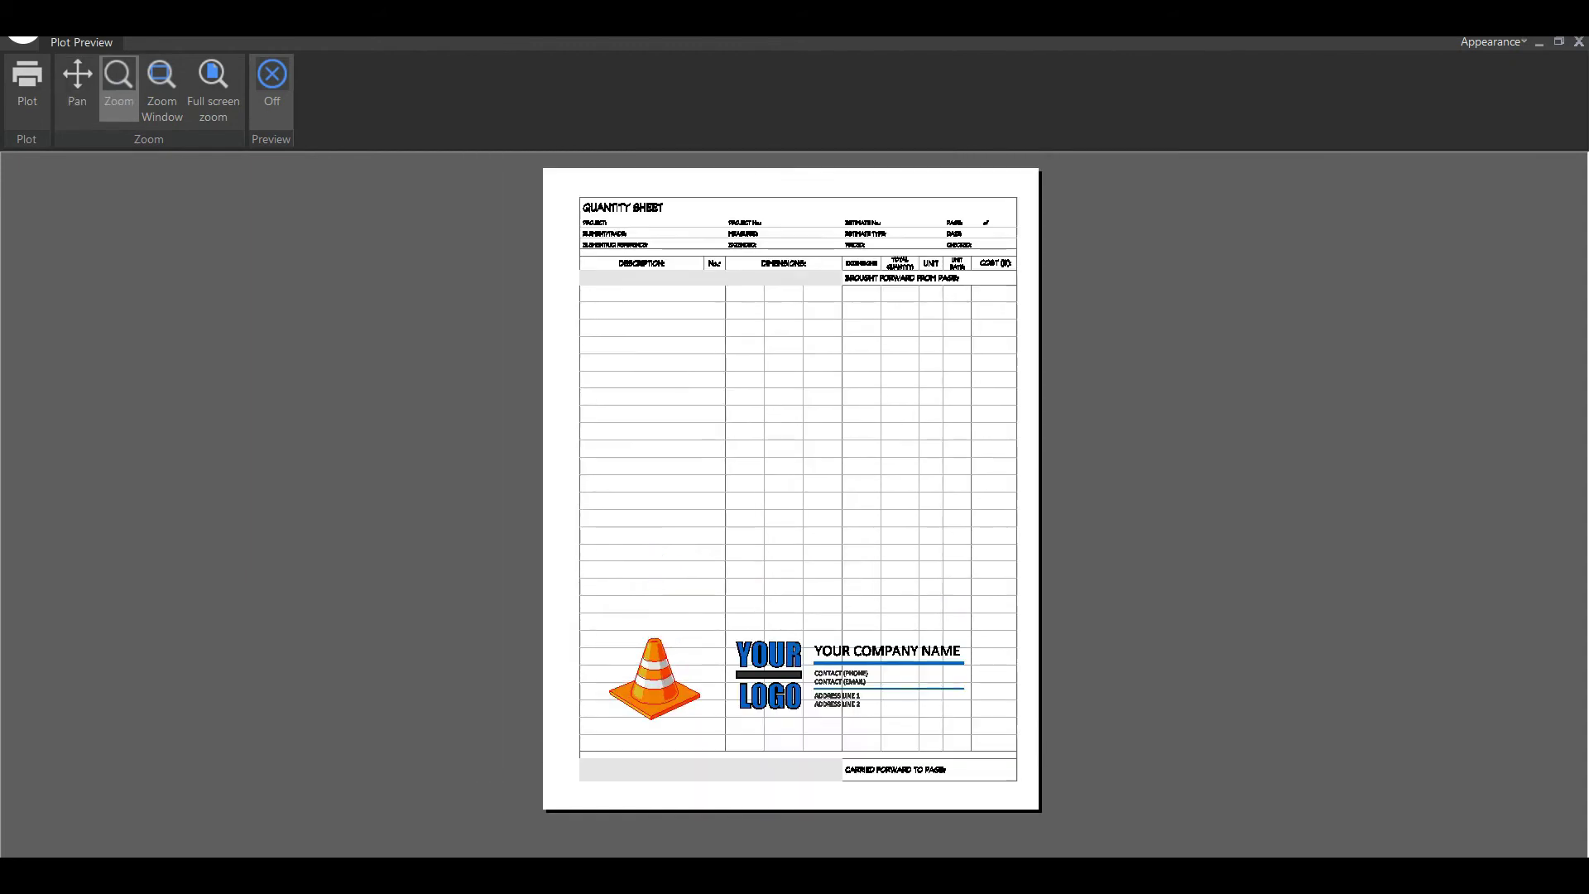
{"action": "middle_click_drag", "start_coordinate": [679, 170], "coordinate": [685, 296]}
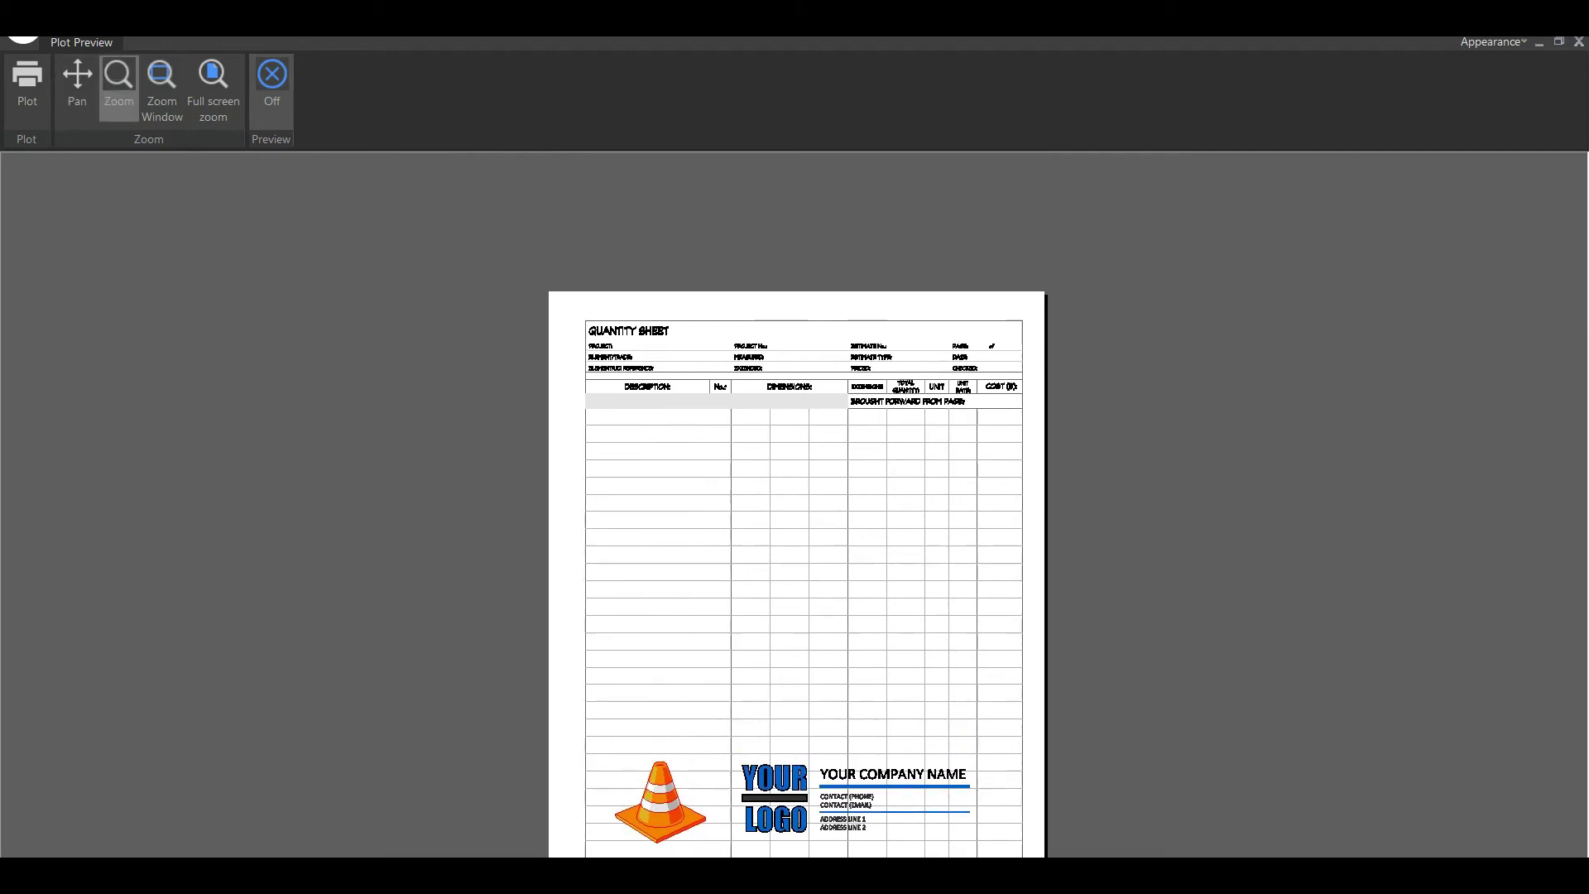
{"action": "scroll", "coordinate": [684, 296], "scroll_direction": "up", "scroll_amount": 2}
{"action": "scroll", "coordinate": [817, 481], "scroll_direction": "up", "scroll_amount": 2}
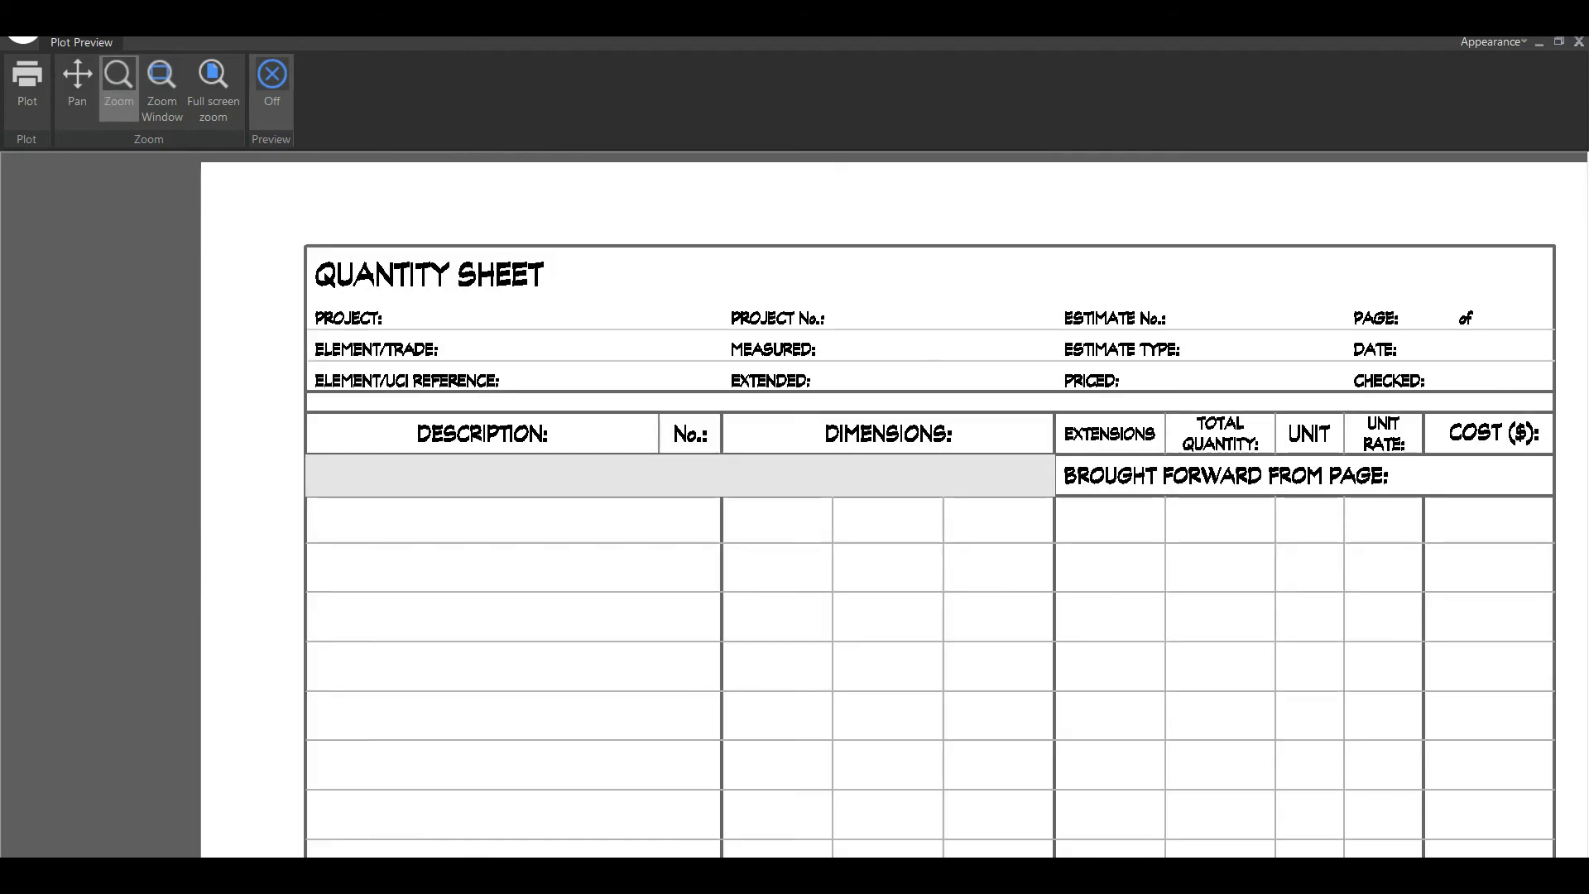
{"action": "scroll", "coordinate": [833, 472], "scroll_direction": "up", "scroll_amount": 1}
{"action": "scroll", "coordinate": [865, 476], "scroll_direction": "down", "scroll_amount": 2}
{"action": "scroll", "coordinate": [976, 478], "scroll_direction": "up", "scroll_amount": 1}
{"action": "scroll", "coordinate": [1000, 457], "scroll_direction": "up", "scroll_amount": 4}
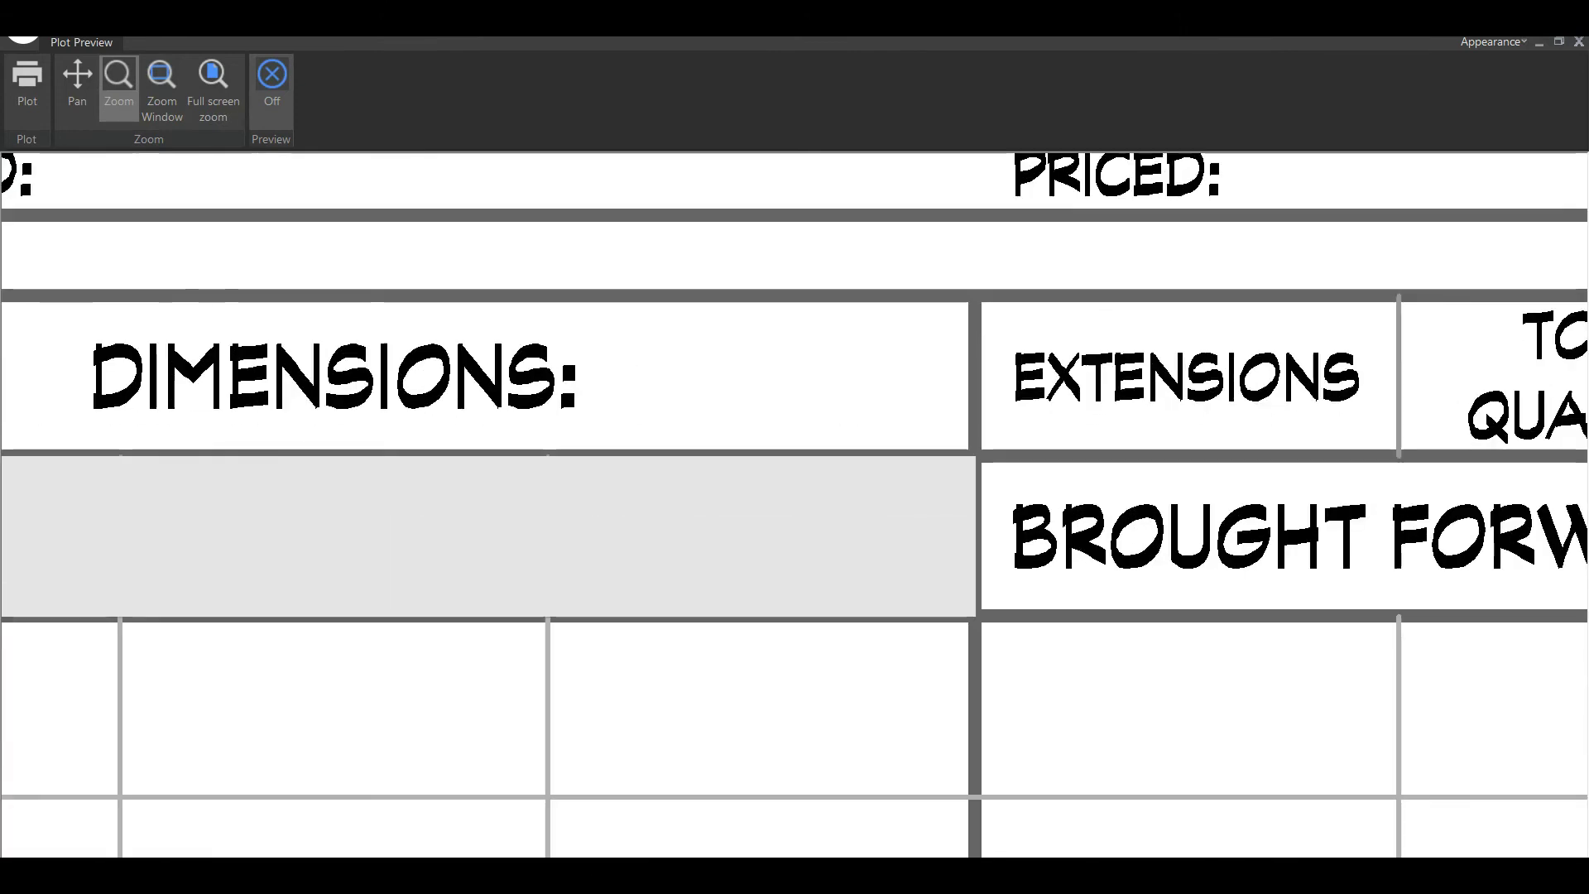
{"action": "scroll", "coordinate": [1001, 463], "scroll_direction": "down", "scroll_amount": 3}
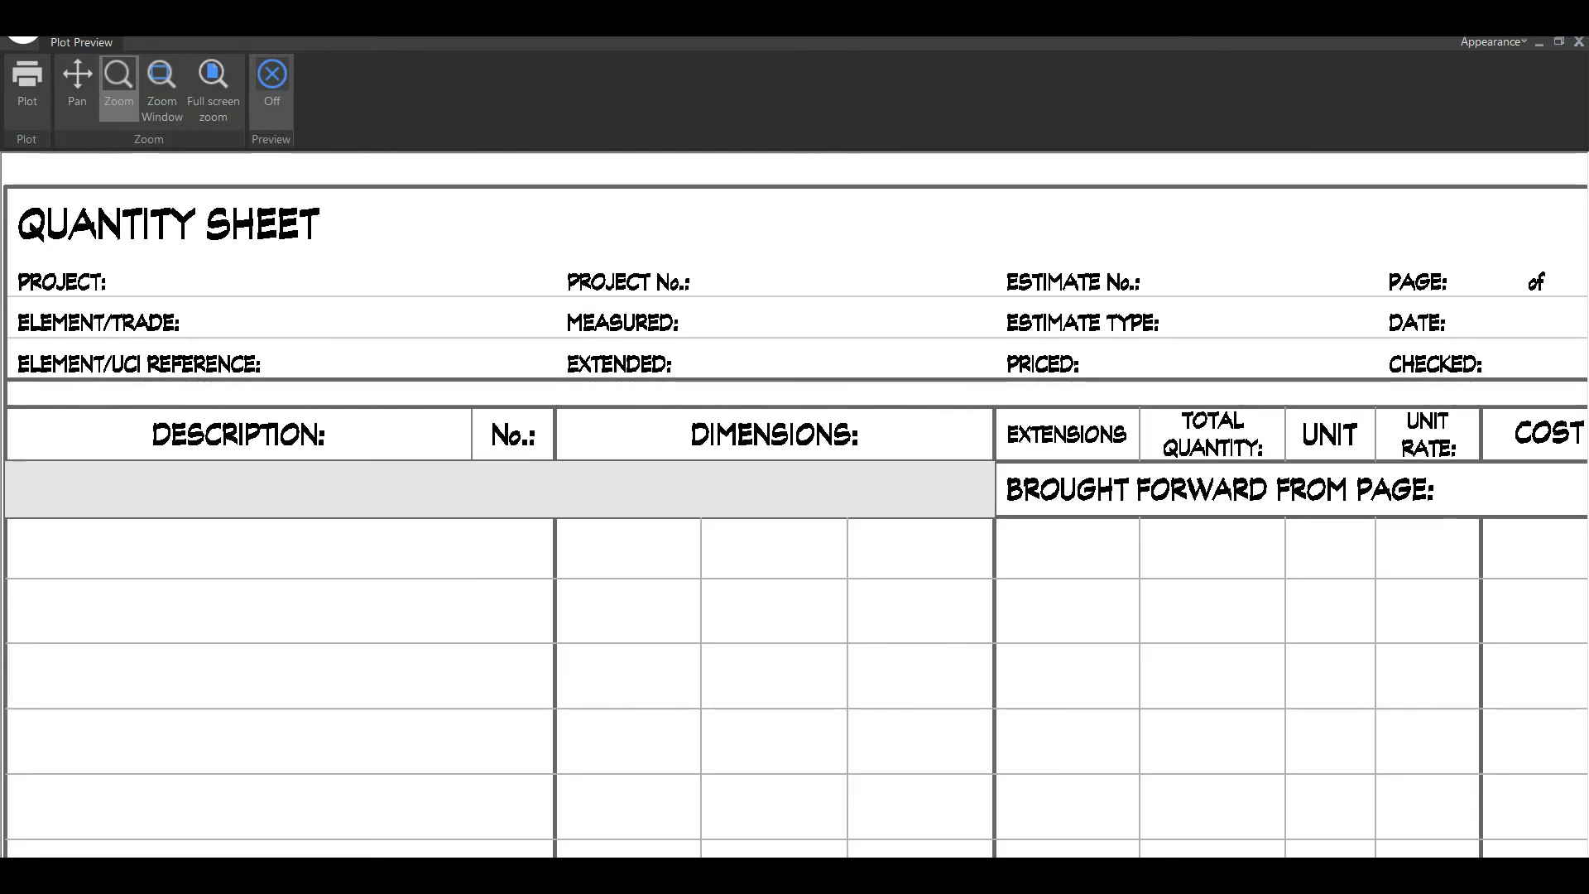
{"action": "key", "text": "Escape"}
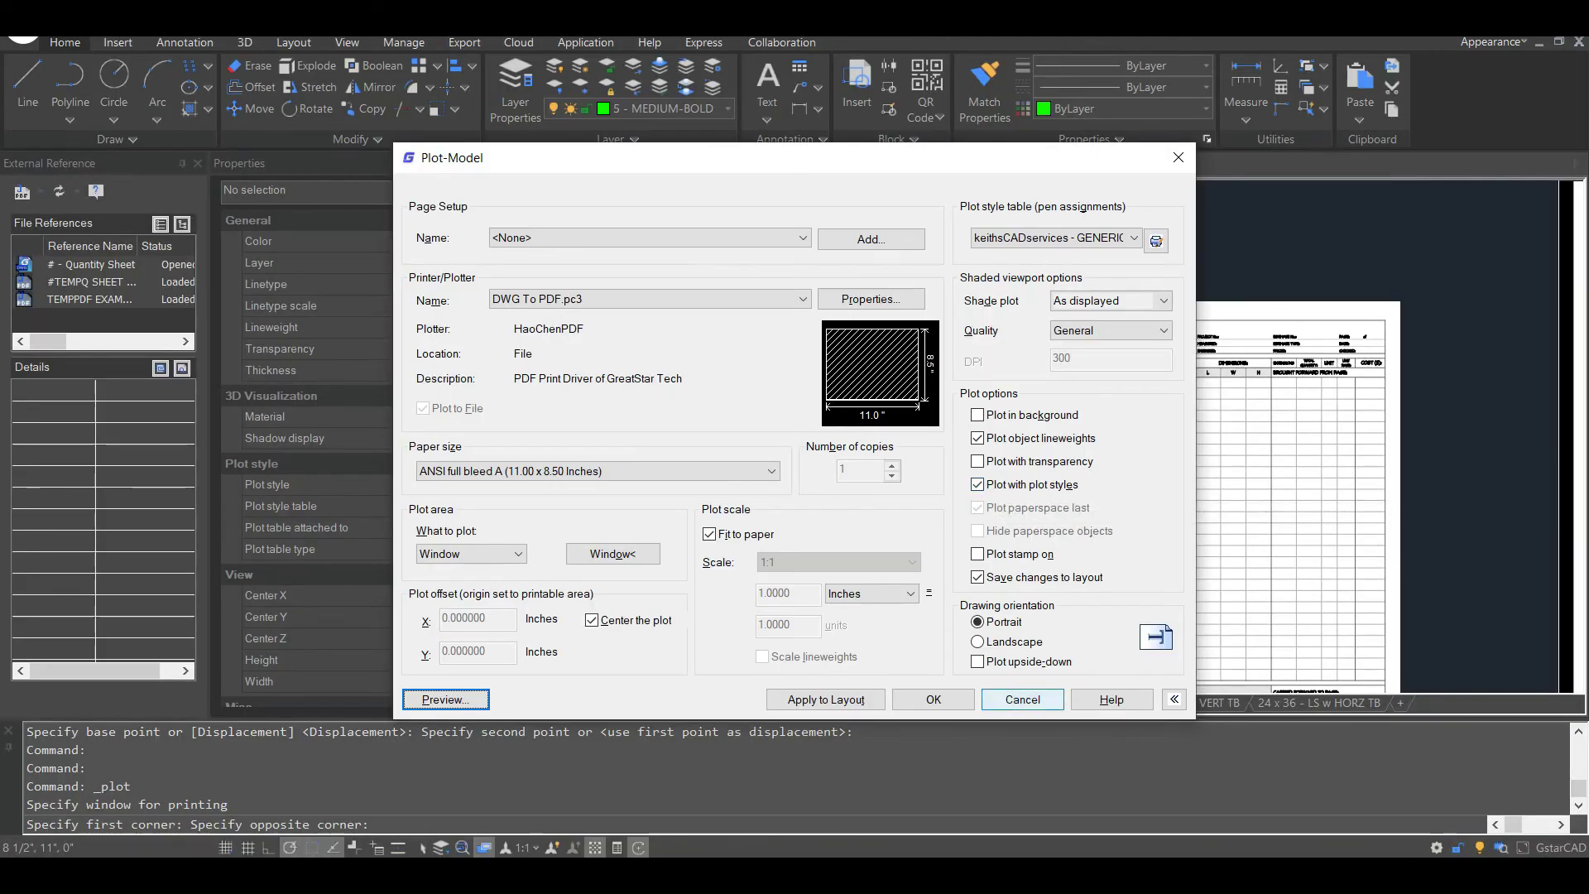
{"action": "left_click", "coordinate": [1022, 699]}
Step: Send the solid hatch in the row below the DESCRIPTION header to the back of the draw order
{"action": "scroll", "coordinate": [821, 385], "scroll_direction": "up", "scroll_amount": 5}
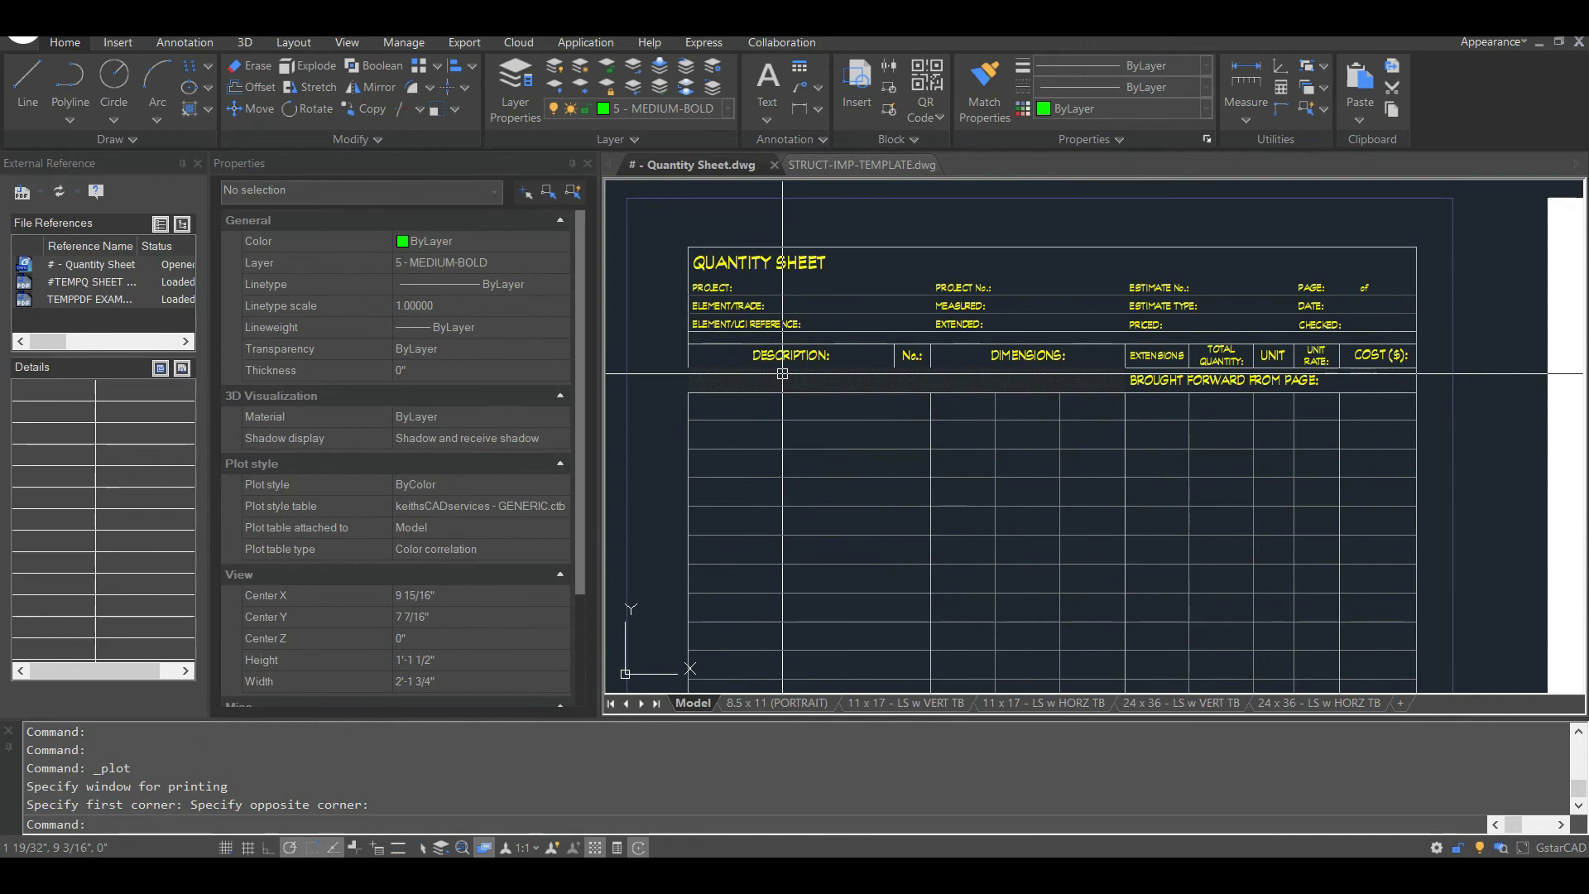
{"action": "scroll", "coordinate": [821, 385], "scroll_direction": "up", "scroll_amount": 4}
{"action": "left_click", "coordinate": [825, 397]}
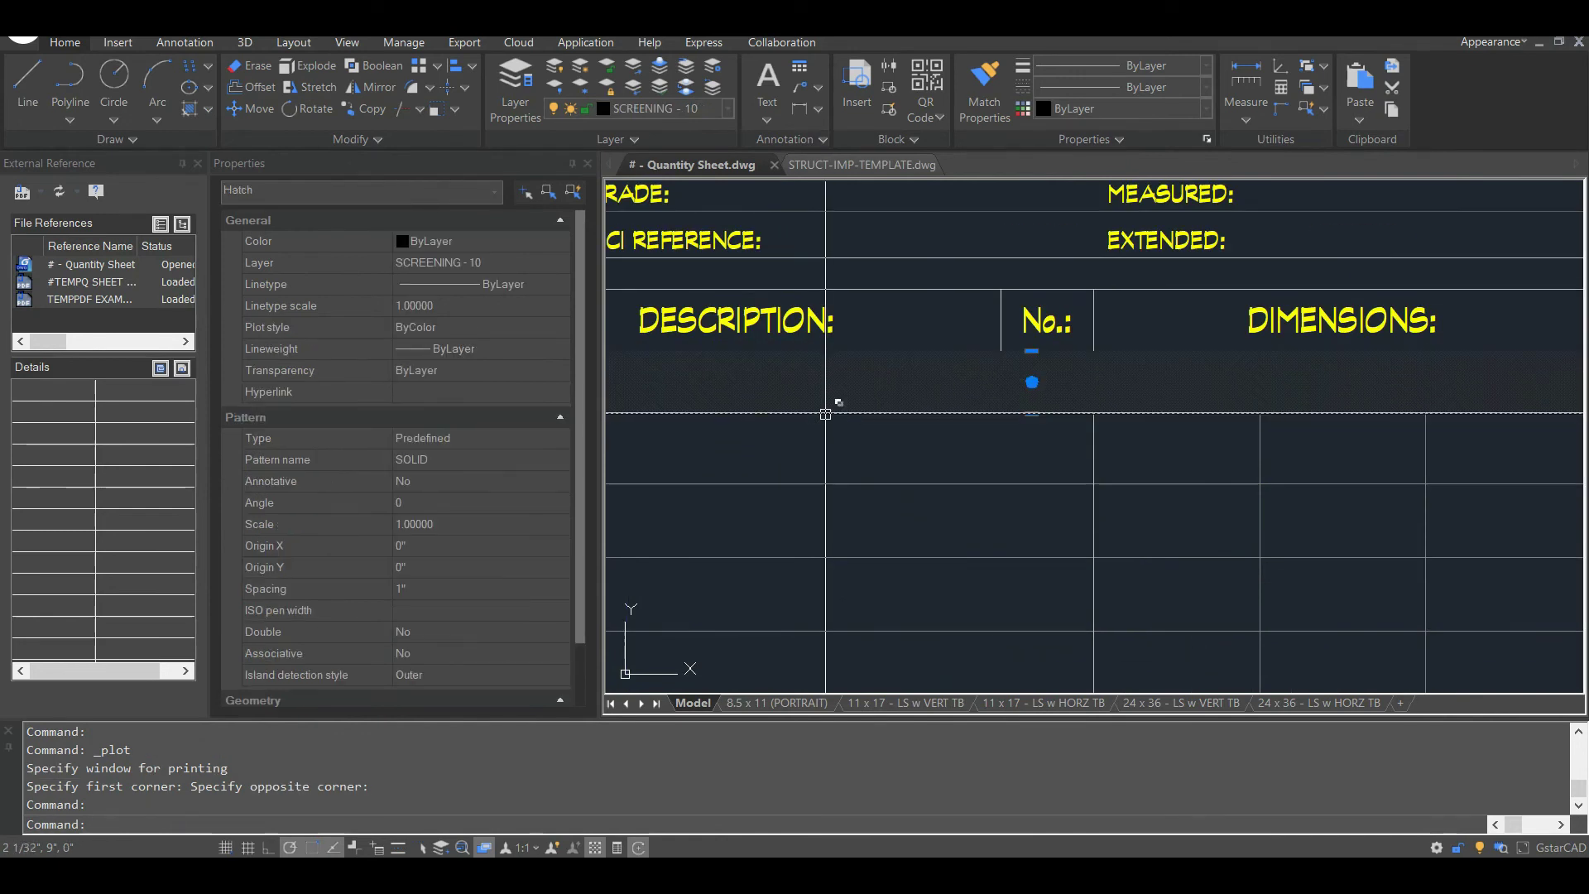
{"action": "type", "text": "dr"}
{"action": "key", "text": "Return"}
{"action": "type", "text": "B"}
{"action": "key", "text": "Return"}
Step: Convert the quantity sheet, without the cone and company logo, into a block "# - QUANTITY SHEET" with its base point at the page's lower-left corner
{"action": "scroll", "coordinate": [904, 425], "scroll_direction": "down", "scroll_amount": 6}
{"action": "left_click", "coordinate": [919, 284]}
{"action": "scroll", "coordinate": [961, 332], "scroll_direction": "up", "scroll_amount": 4}
{"action": "left_click", "coordinate": [1282, 685]}
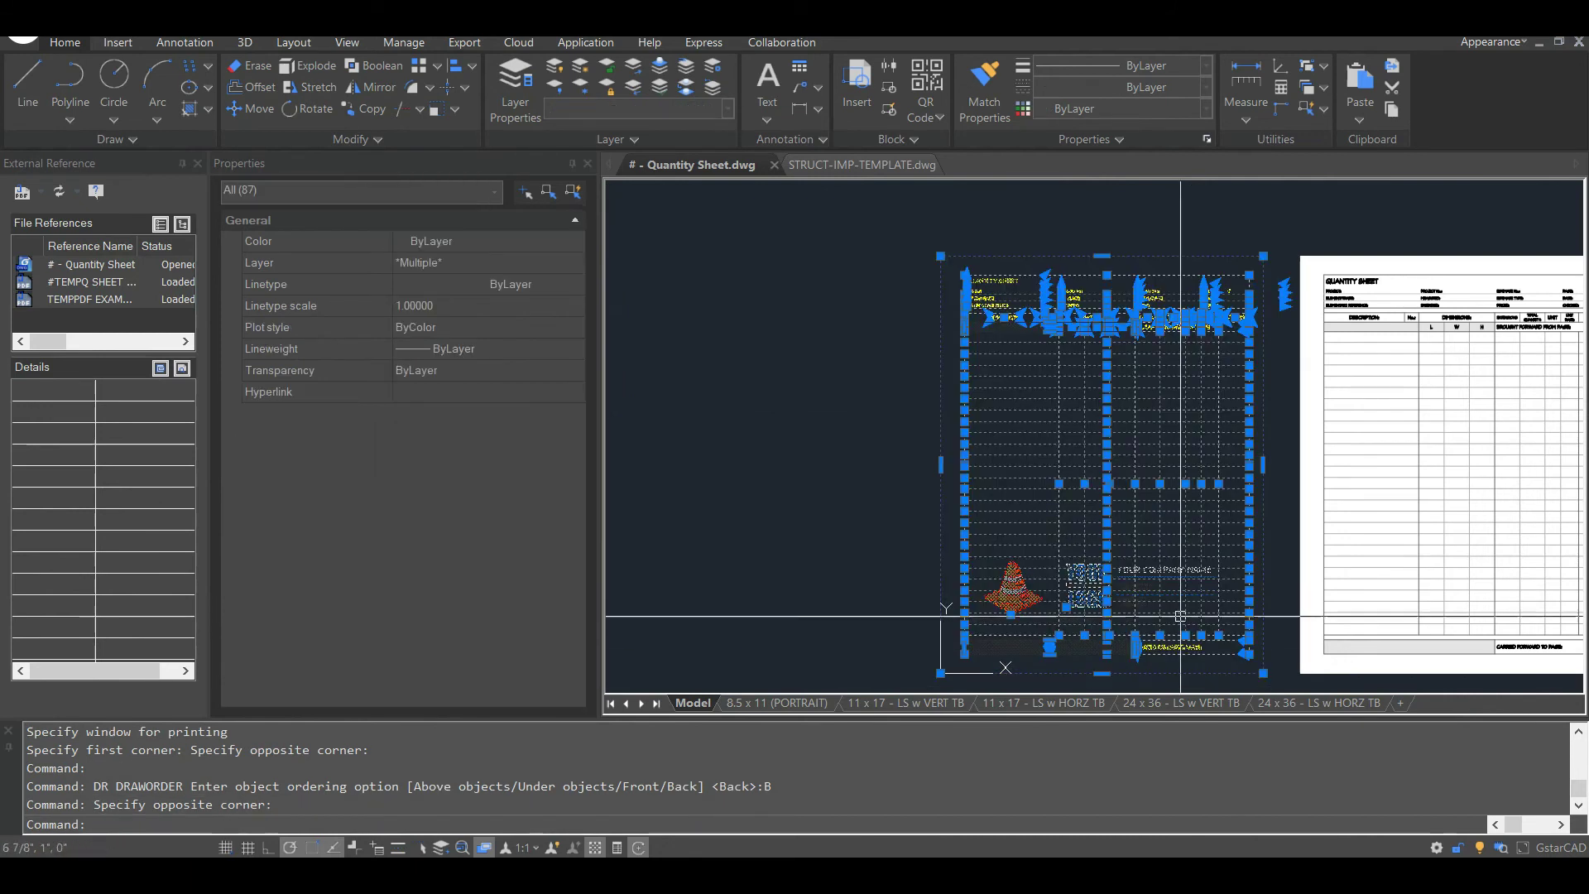
{"action": "left_click", "coordinate": [1095, 575], "text": "shift"}
{"action": "left_click", "coordinate": [1016, 578], "text": "shift"}
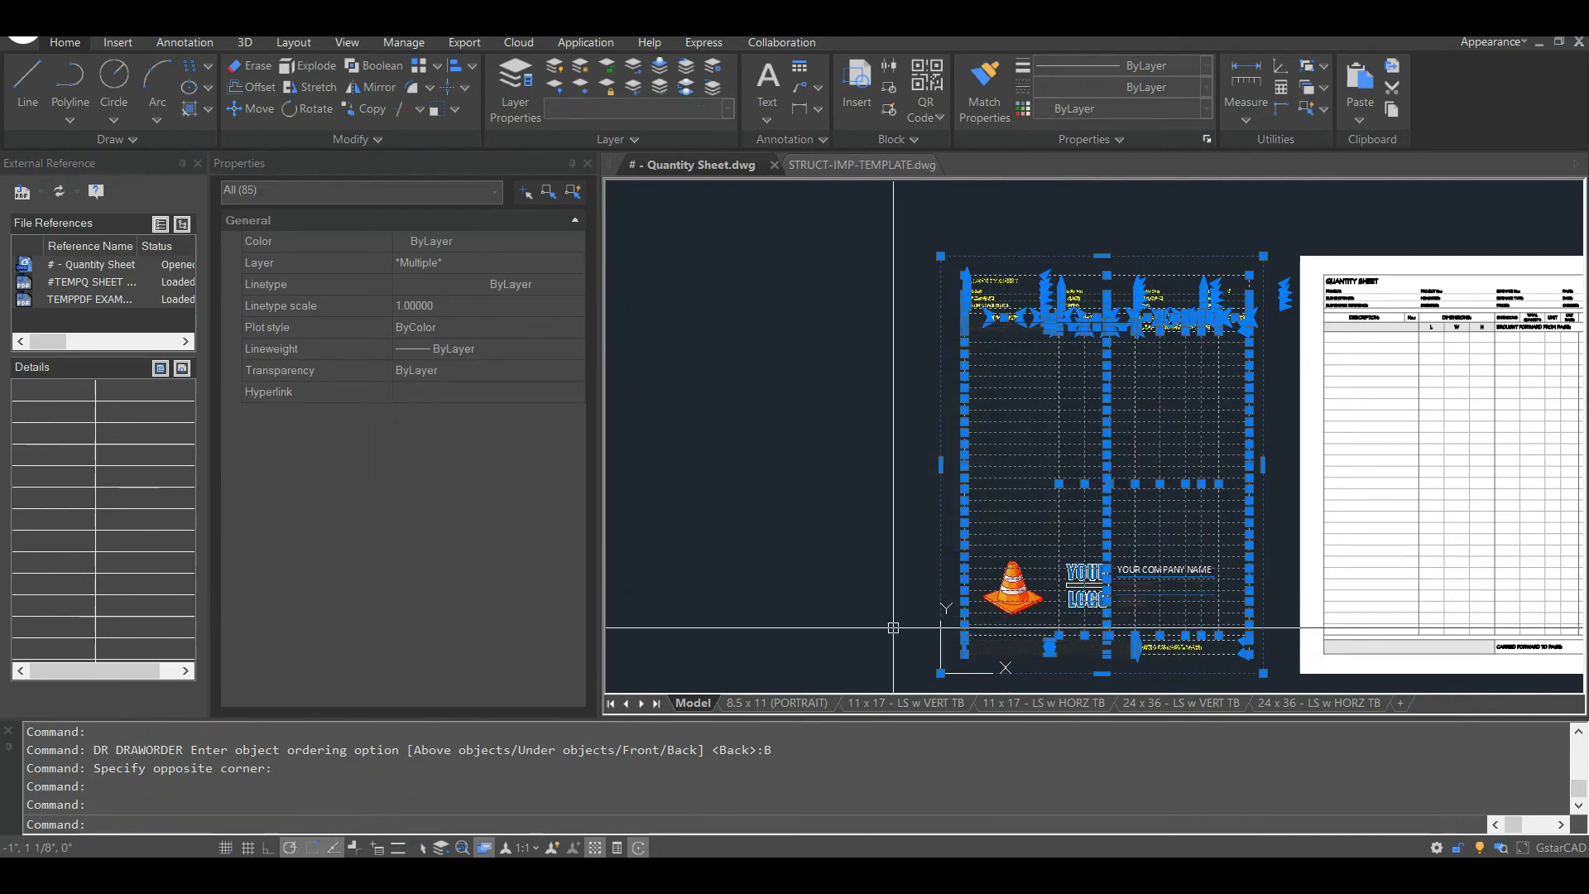
{"action": "scroll", "coordinate": [876, 594], "scroll_direction": "up", "scroll_amount": 5}
{"action": "scroll", "coordinate": [899, 638], "scroll_direction": "down", "scroll_amount": 5}
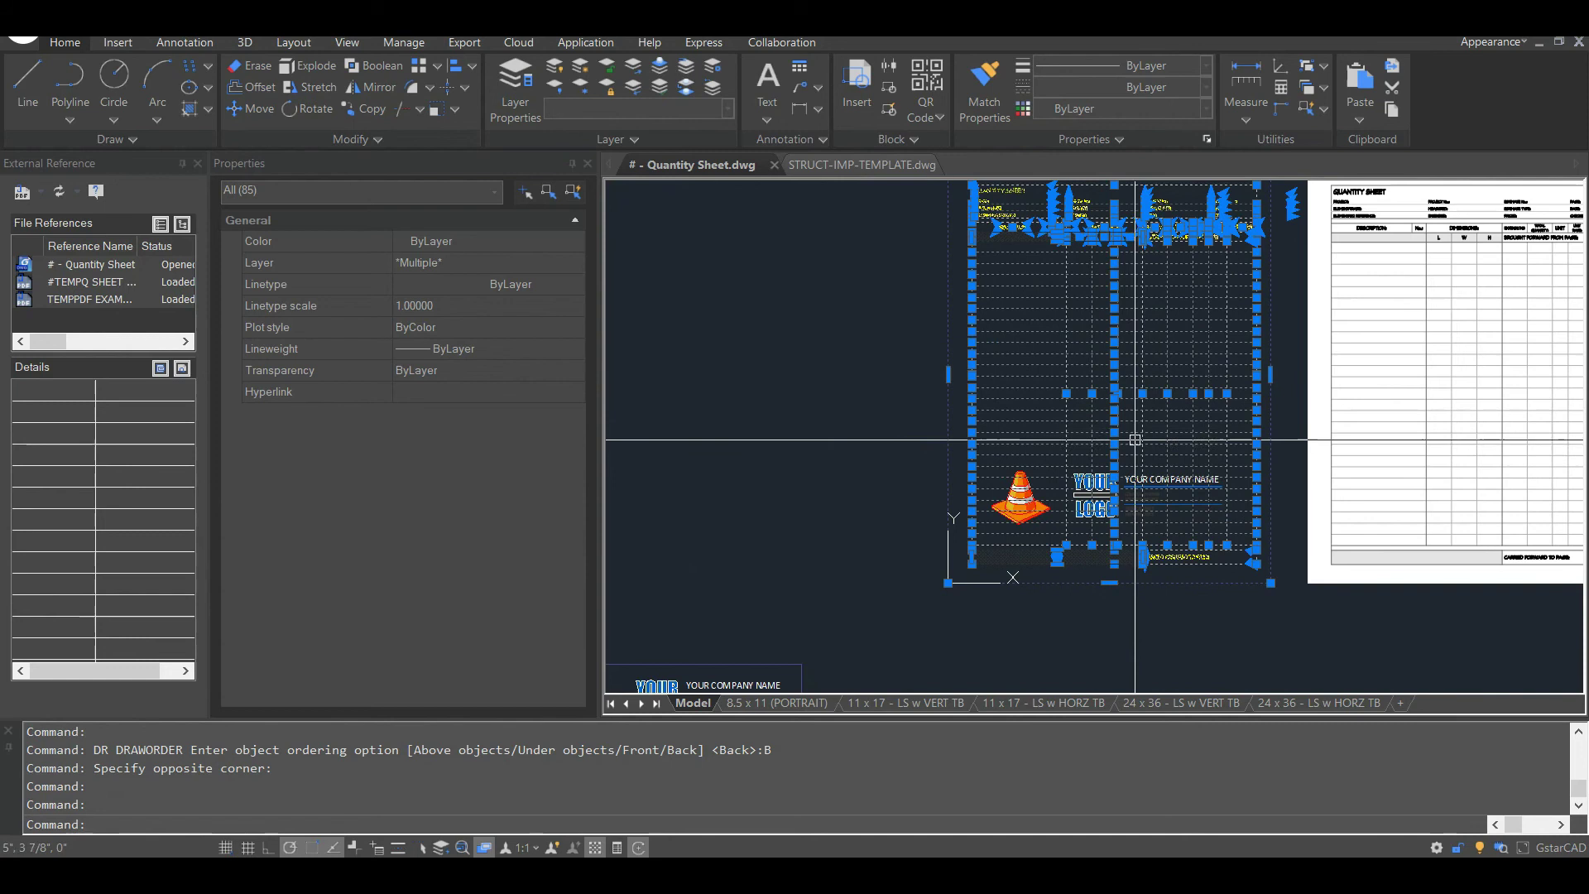
{"action": "type", "text": "b"}
{"action": "key", "text": "Return"}
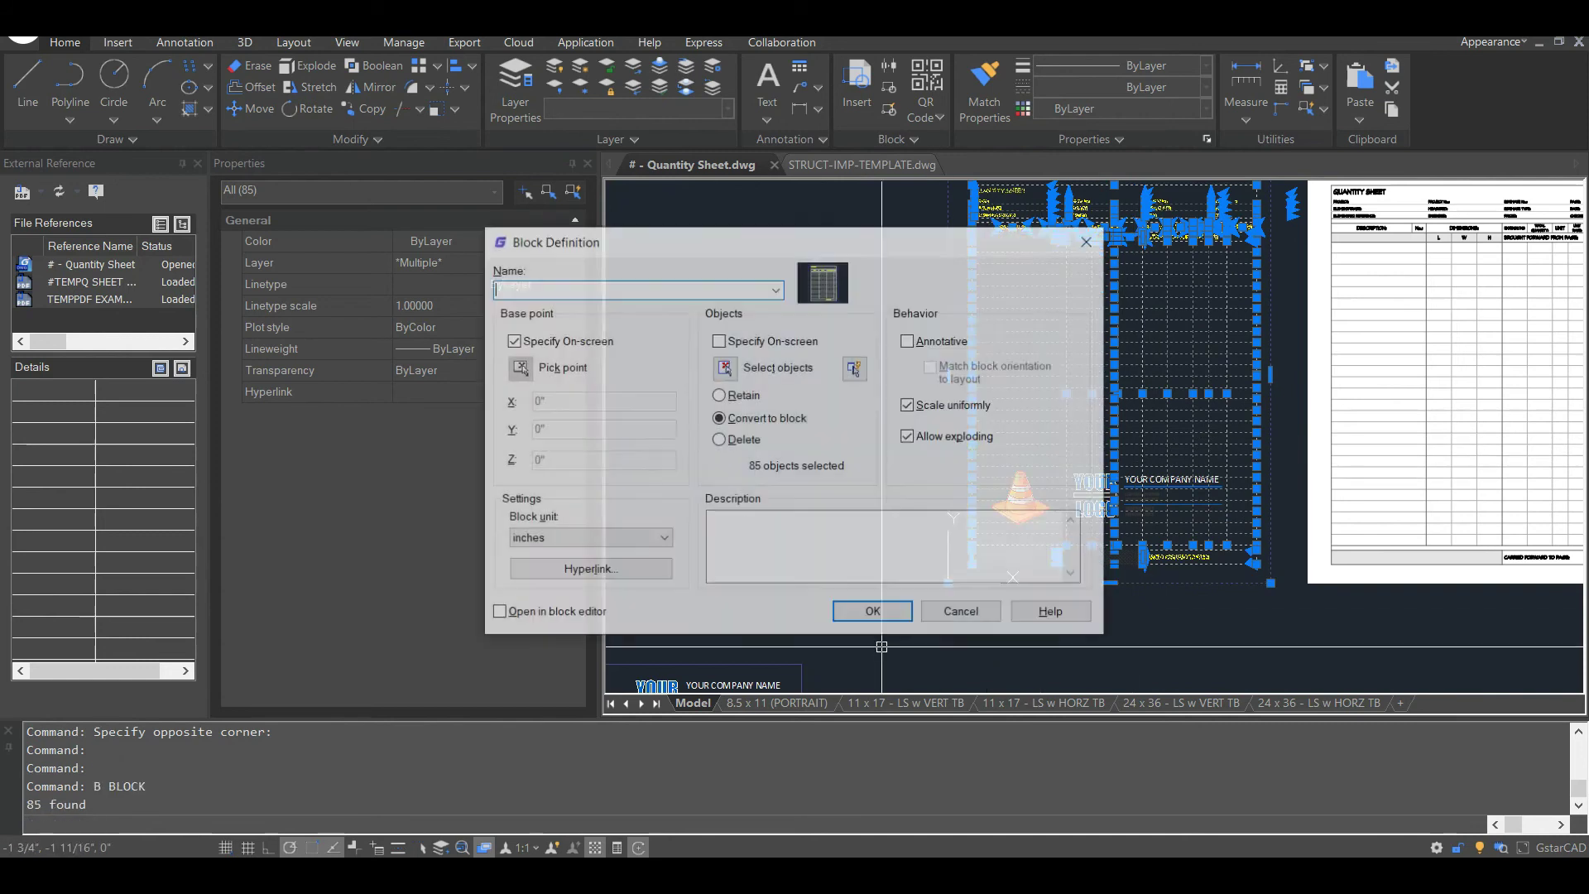
{"action": "left_click", "coordinate": [874, 613]}
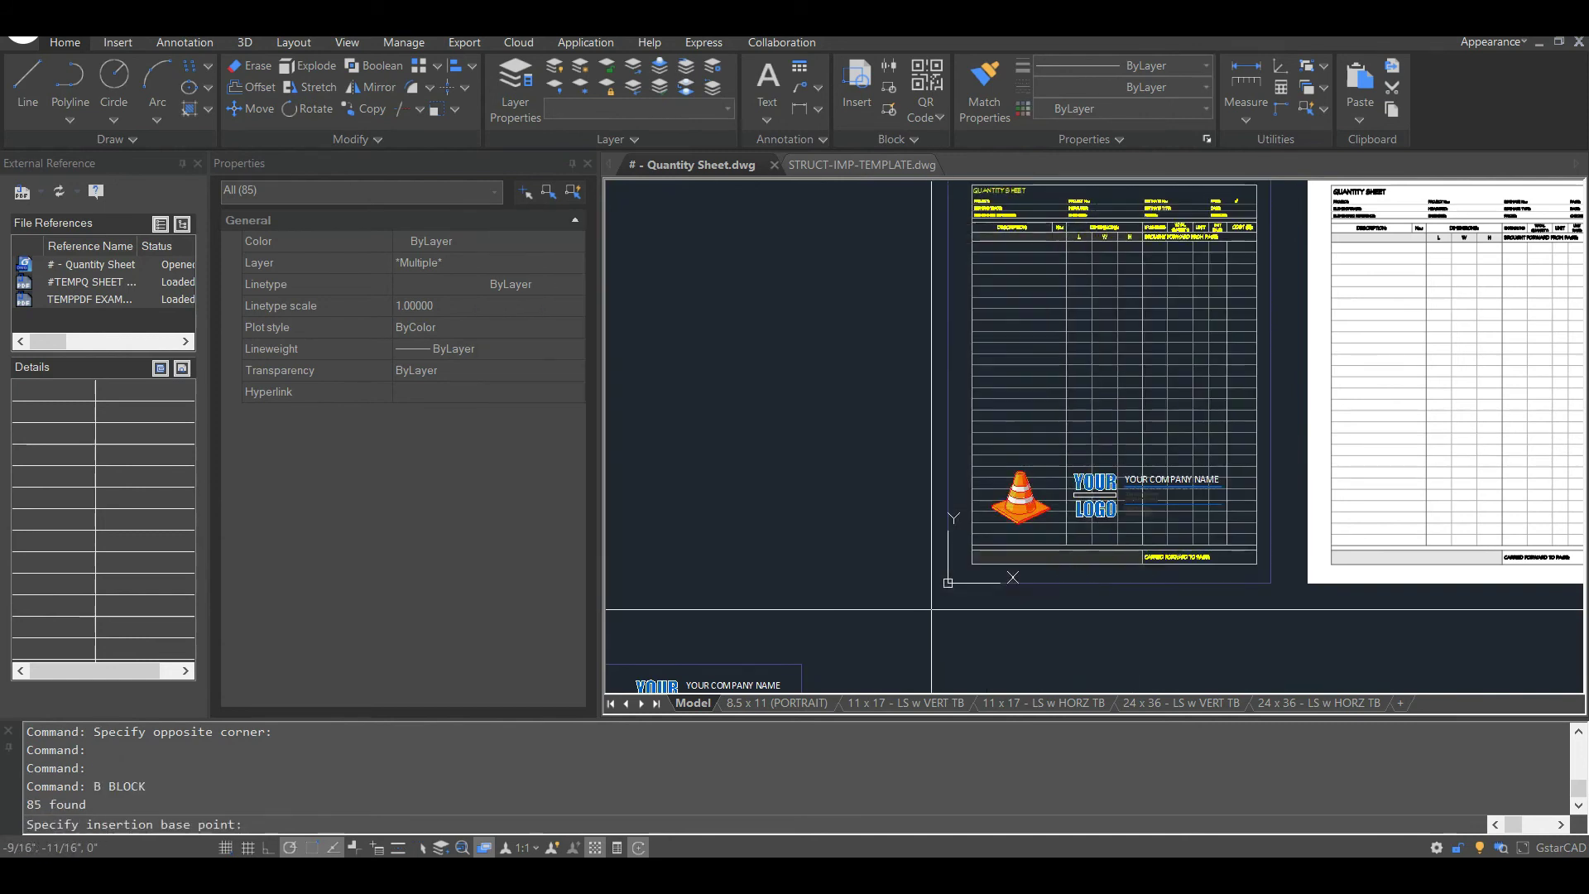
{"action": "left_click", "coordinate": [948, 577]}
Step: Open a plot preview of model space with the current plot settings and close it
{"action": "middle_click_drag", "start_coordinate": [880, 437], "coordinate": [850, 493]}
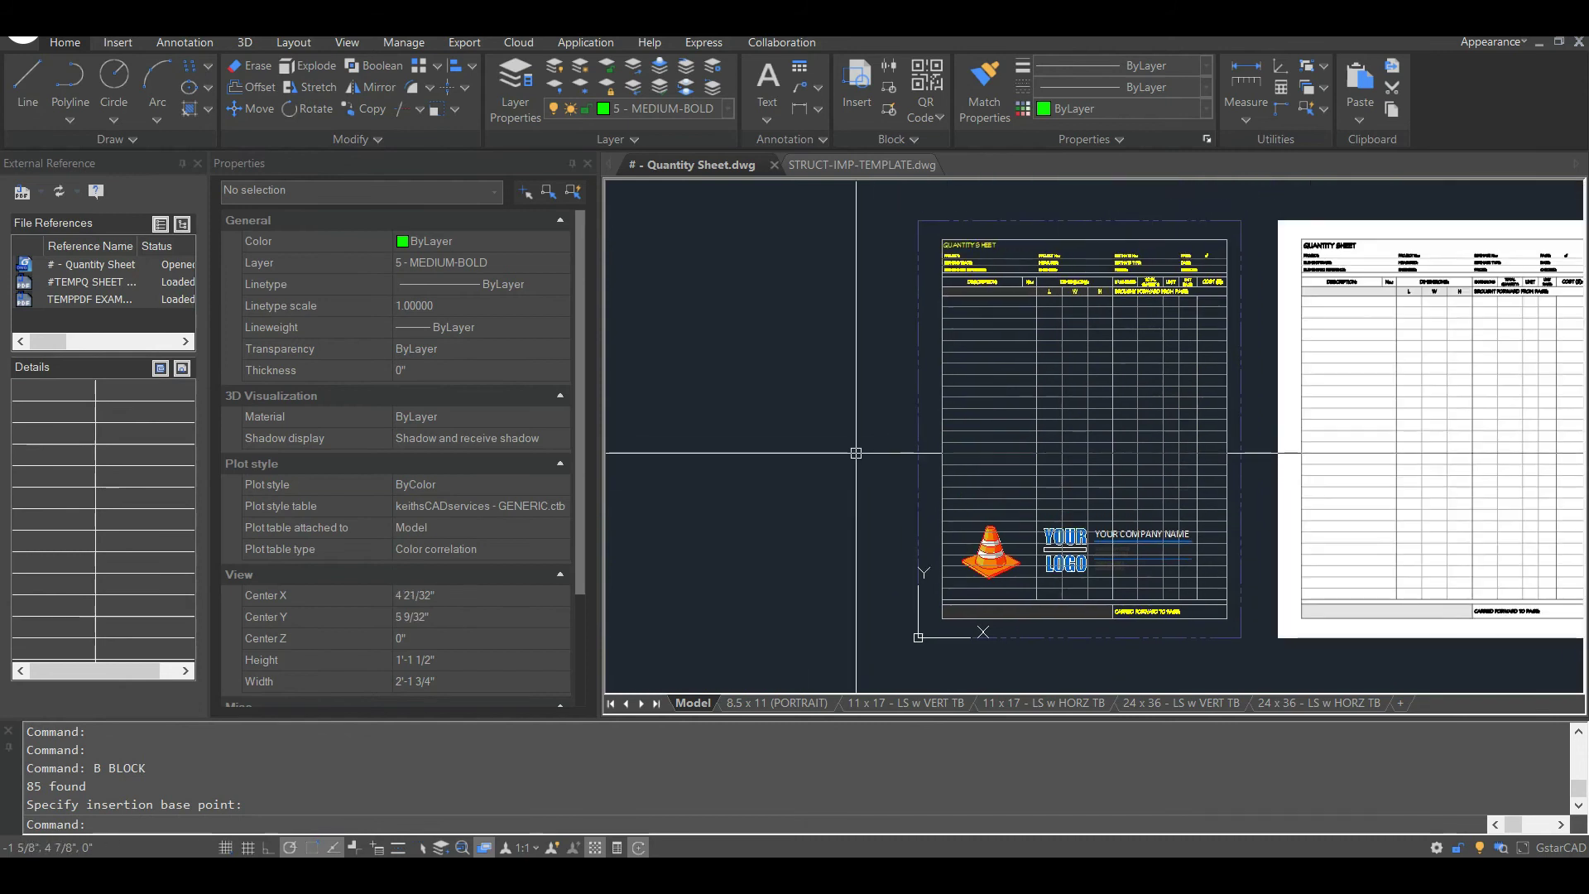
{"action": "type", "text": "pre"}
{"action": "key", "text": "Return"}
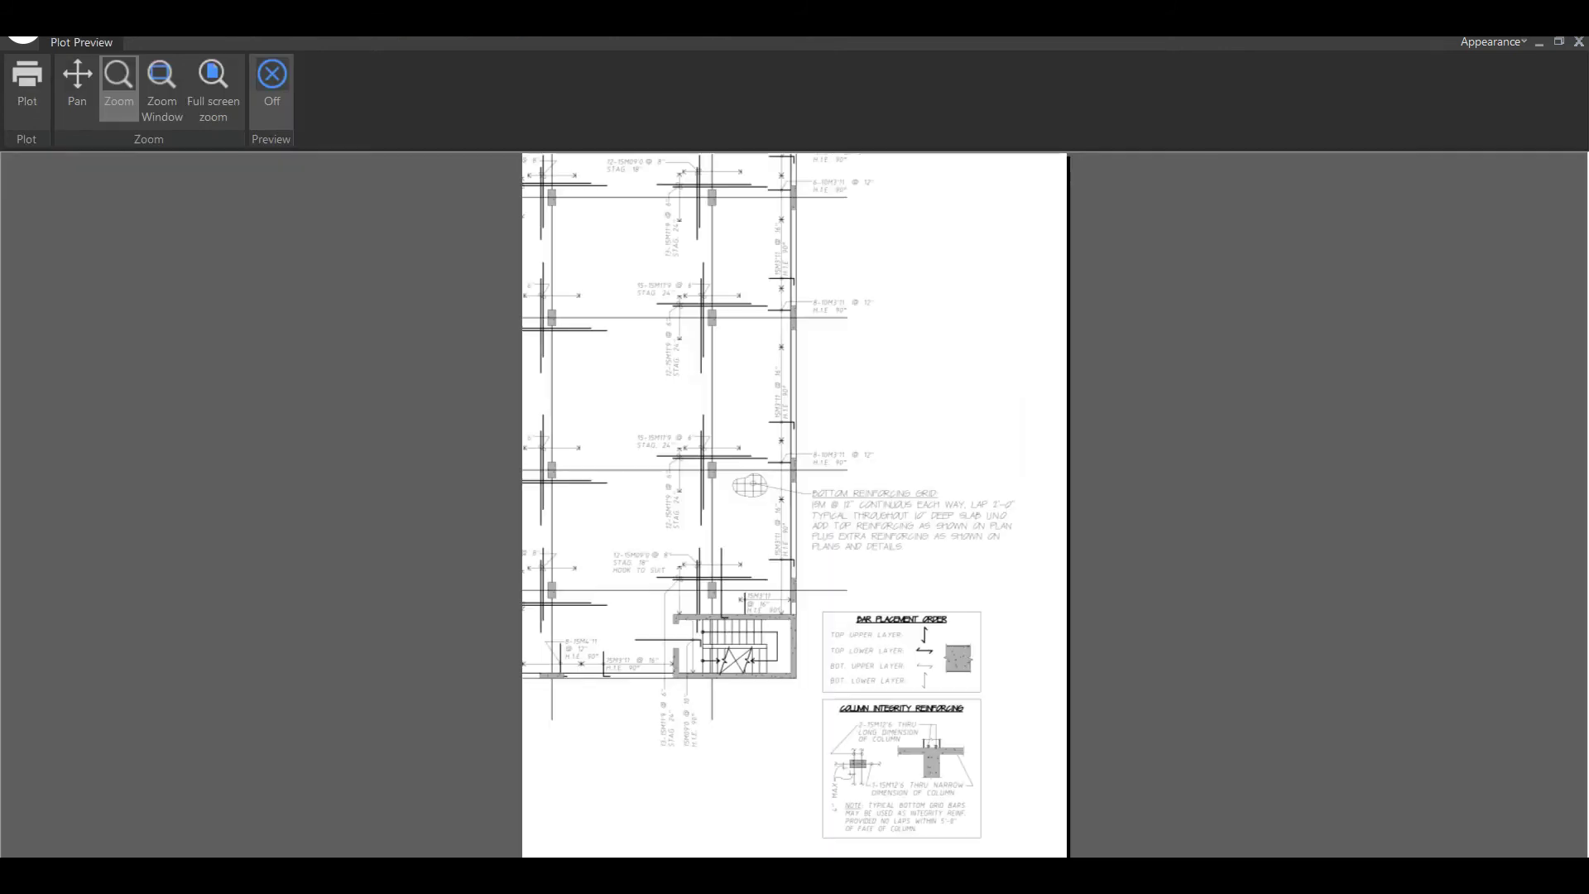
{"action": "key", "text": "Escape"}
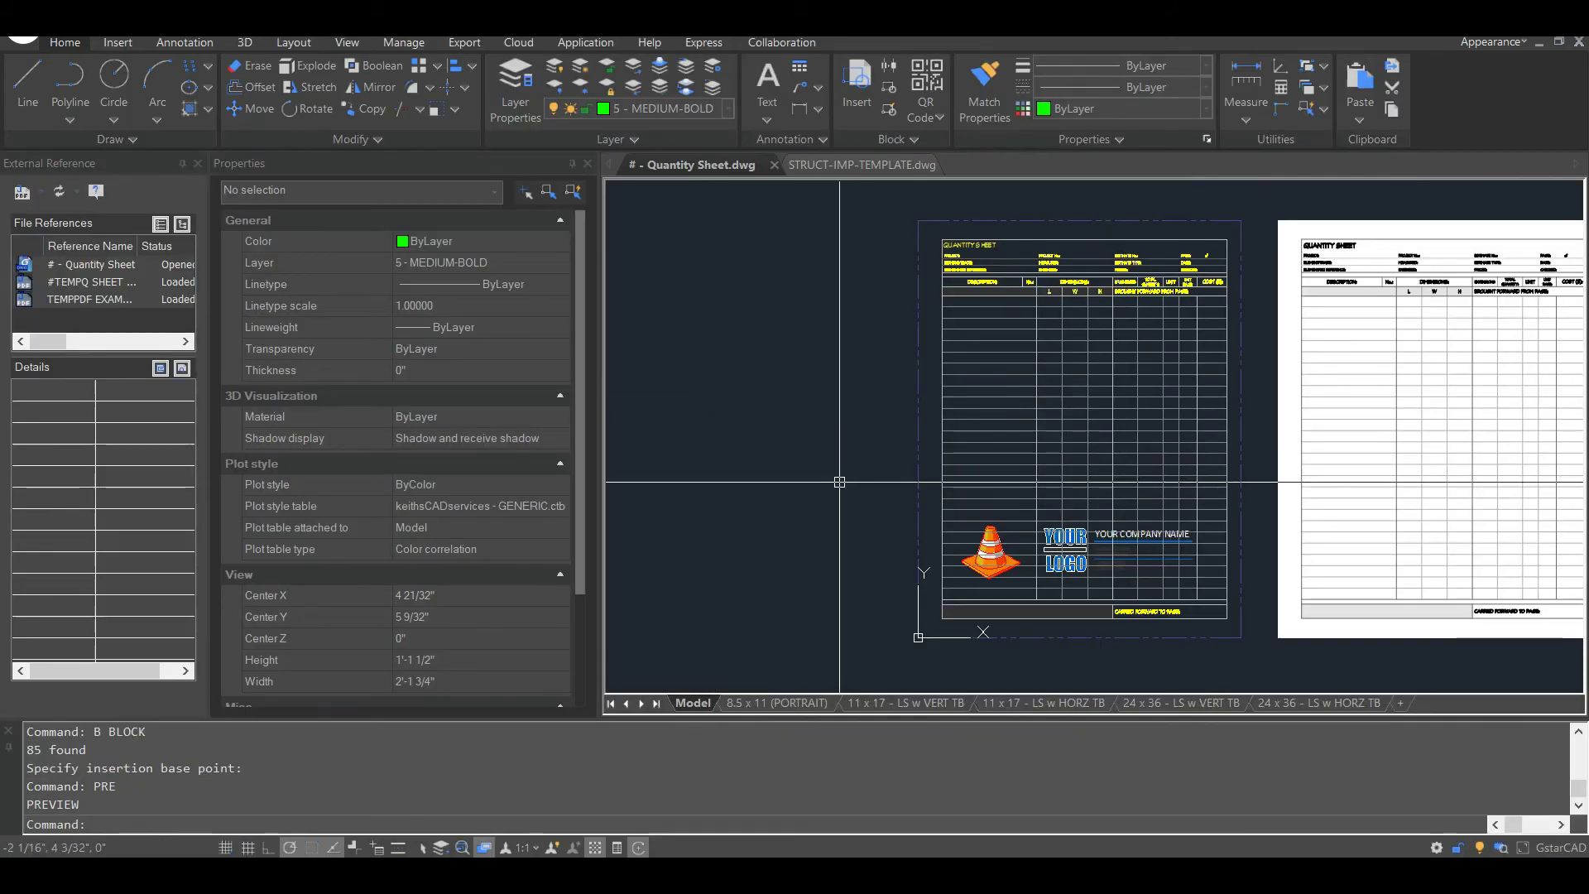
Step: Set the plot window to opposite corners of the quantity sheet block, fit it to paper, and preview the plot
{"action": "key", "text": "ctrl+p"}
{"action": "left_click", "coordinate": [612, 554]}
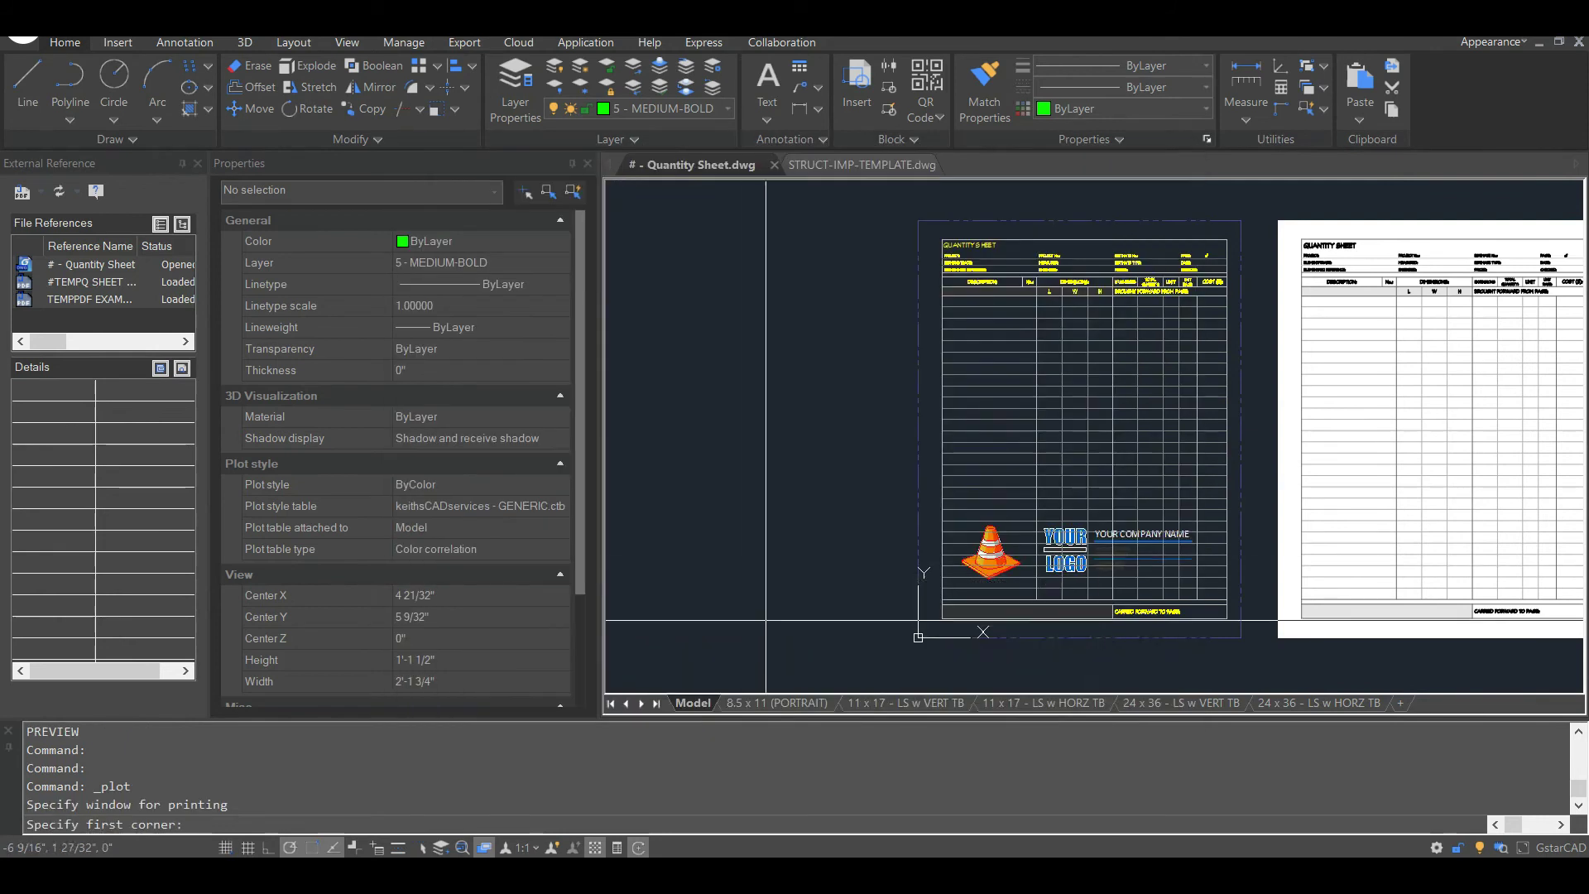
{"action": "left_click", "coordinate": [918, 637]}
{"action": "left_click", "coordinate": [1240, 220]}
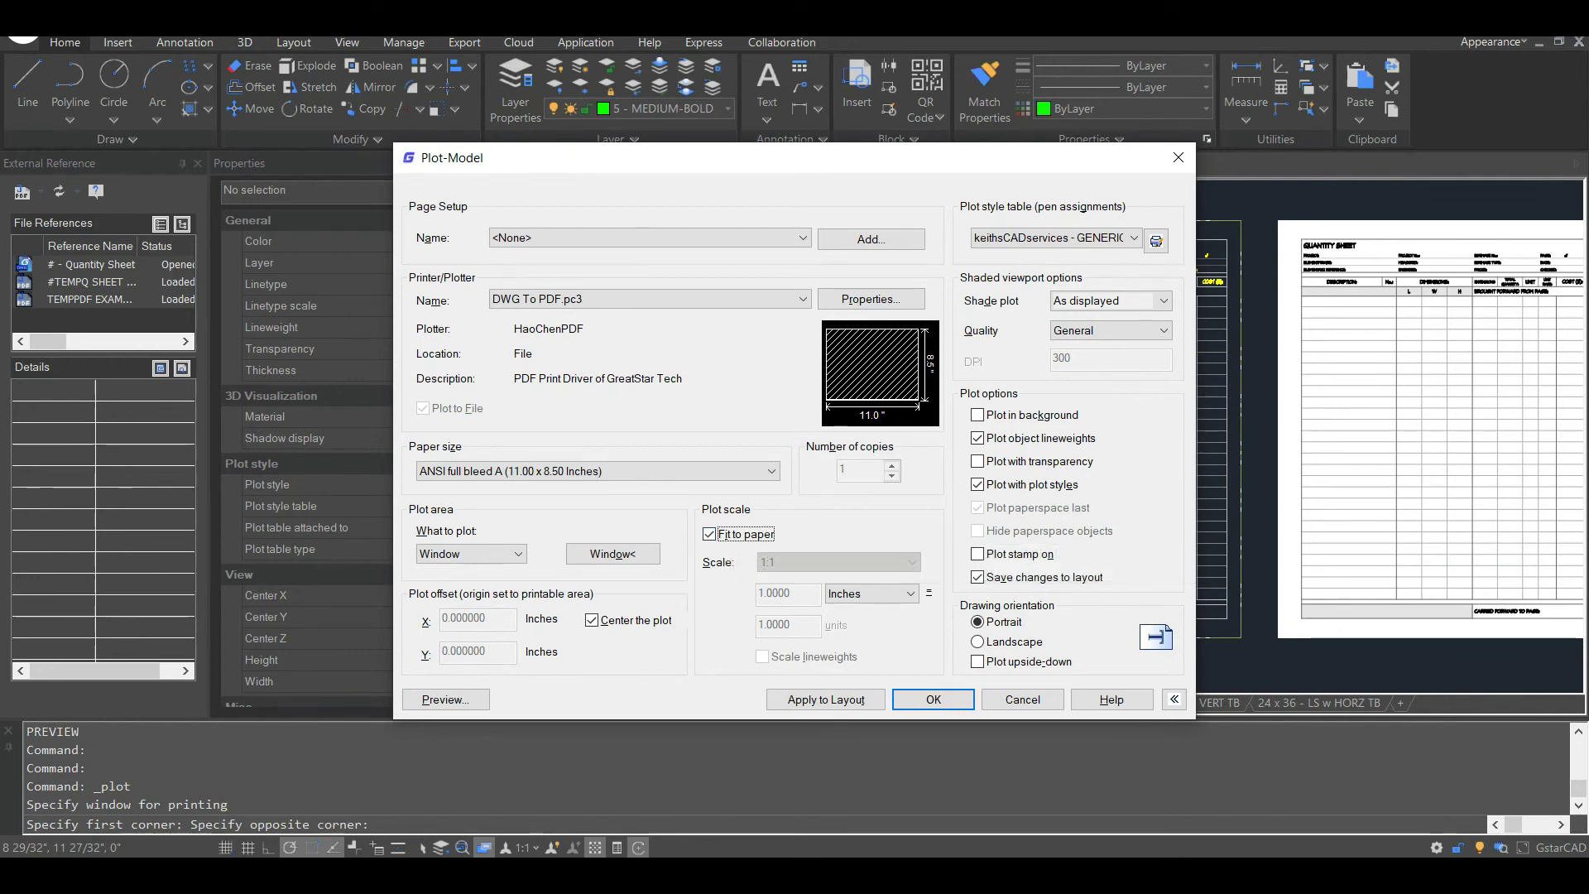
{"action": "left_click", "coordinate": [445, 699]}
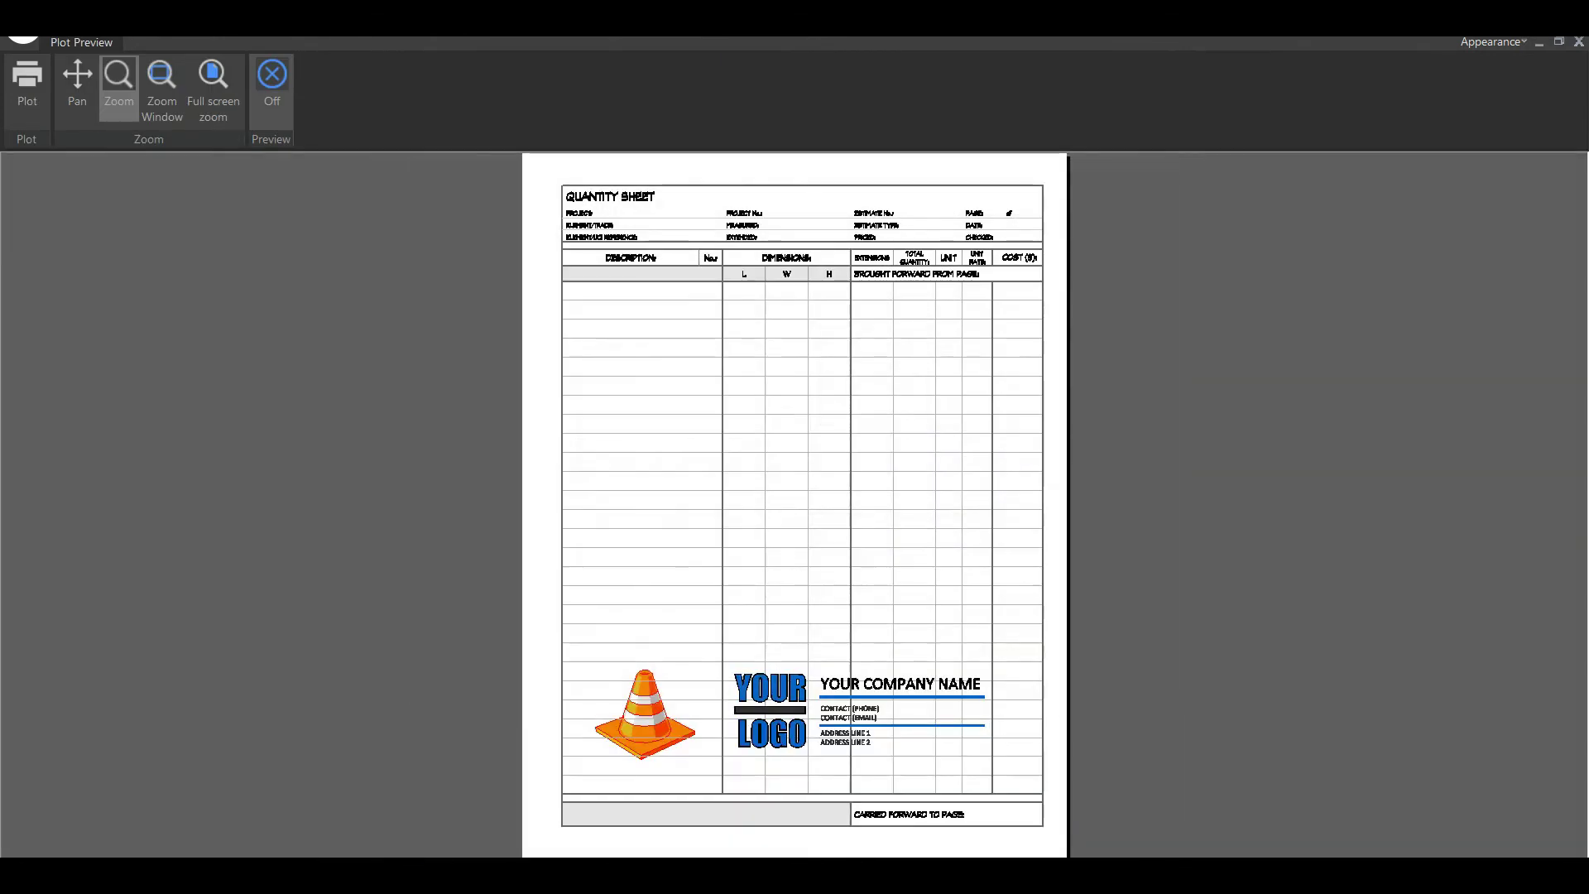
Step: Examine the dimension subheadings, cone and company logo in the plot preview, and leave the plot without printing
{"action": "scroll", "coordinate": [642, 241], "scroll_direction": "up", "scroll_amount": 2}
{"action": "middle_click_drag", "start_coordinate": [642, 241], "coordinate": [636, 315]}
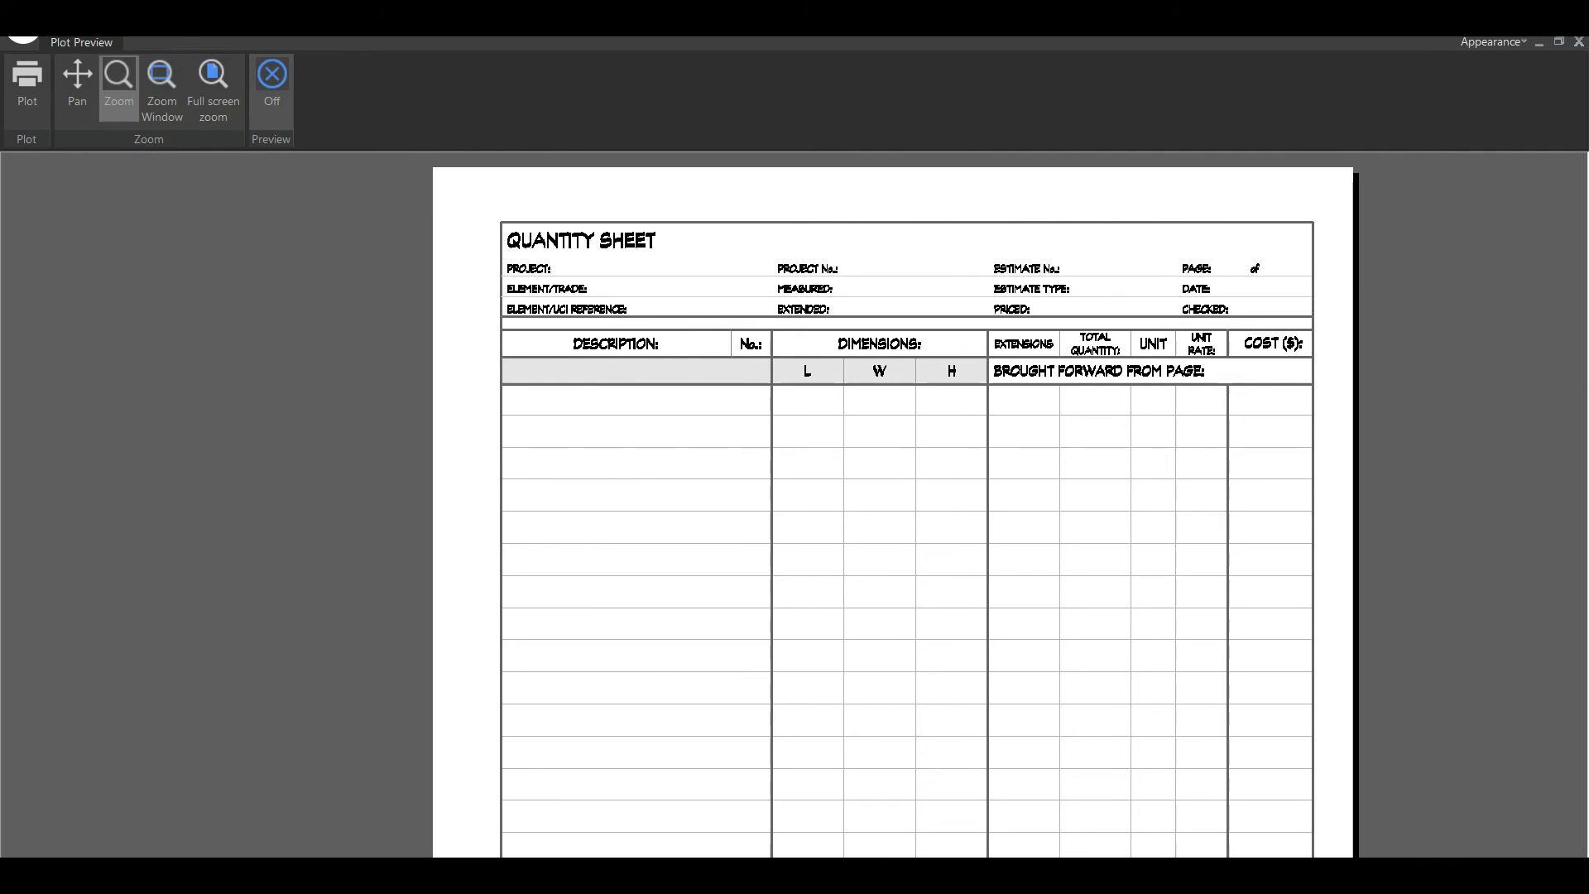
{"action": "scroll", "coordinate": [1036, 423], "scroll_direction": "down", "scroll_amount": 3}
{"action": "middle_click_drag", "start_coordinate": [1036, 423], "coordinate": [1012, 300]}
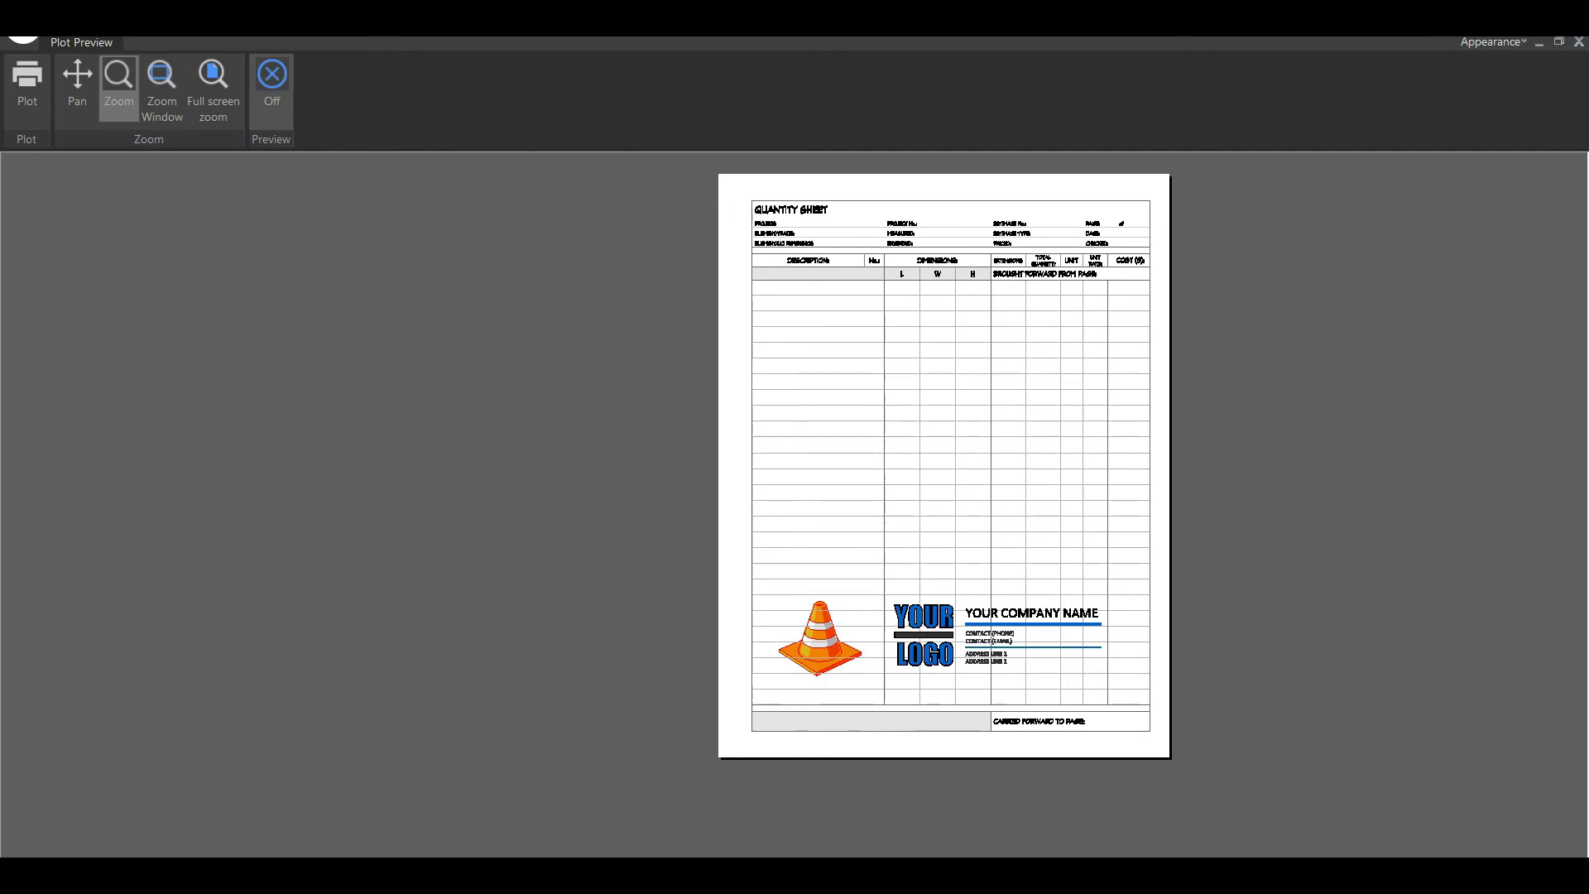
{"action": "scroll", "coordinate": [889, 670], "scroll_direction": "up", "scroll_amount": 2}
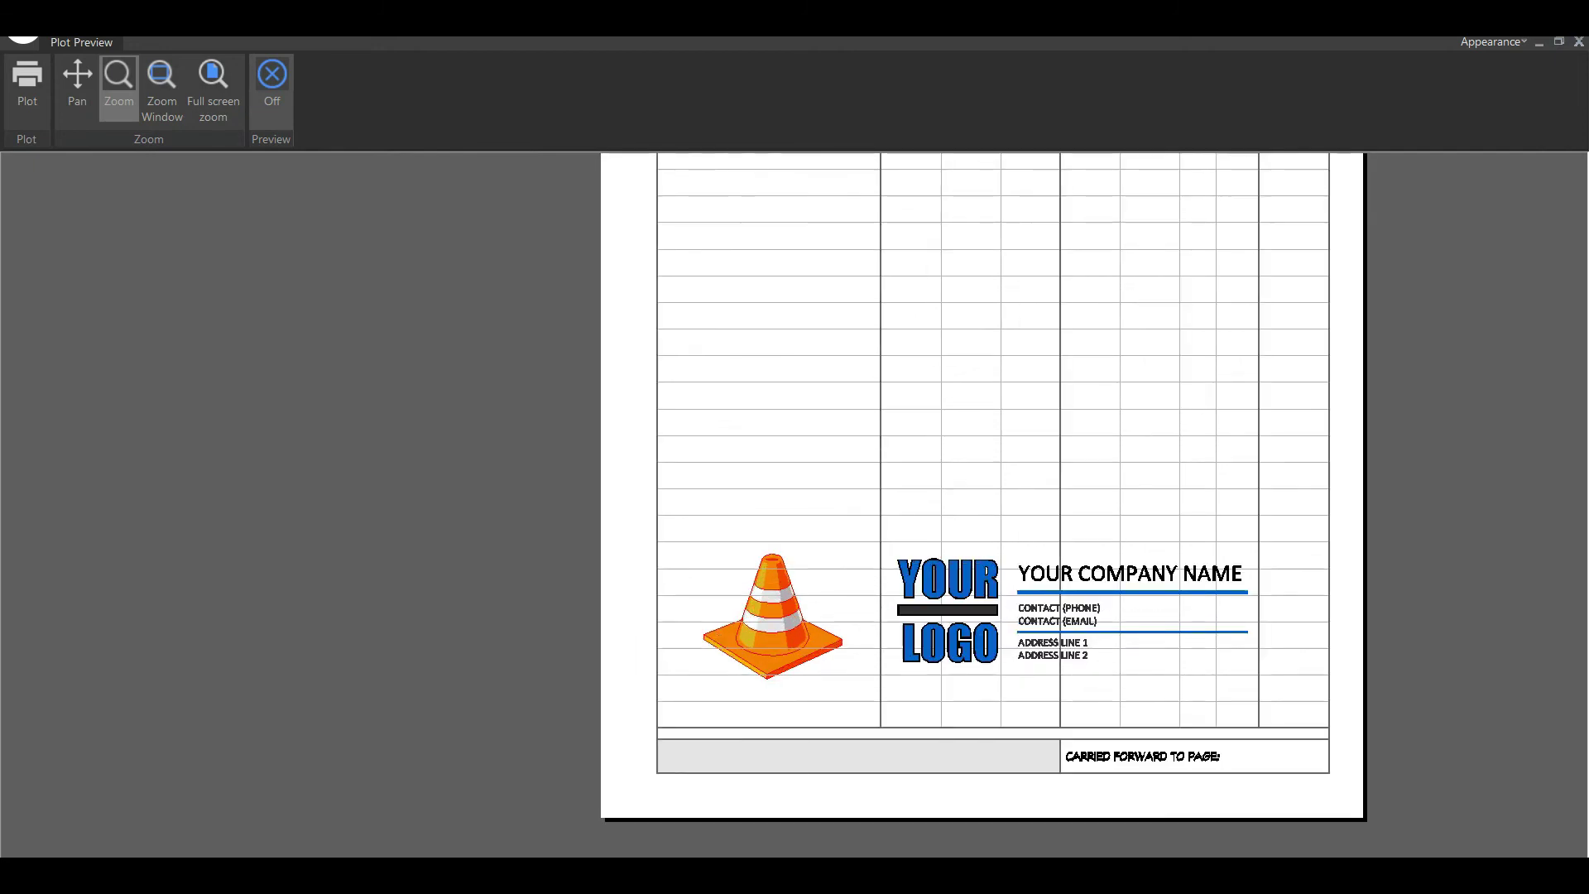
{"action": "scroll", "coordinate": [820, 622], "scroll_direction": "up", "scroll_amount": 1}
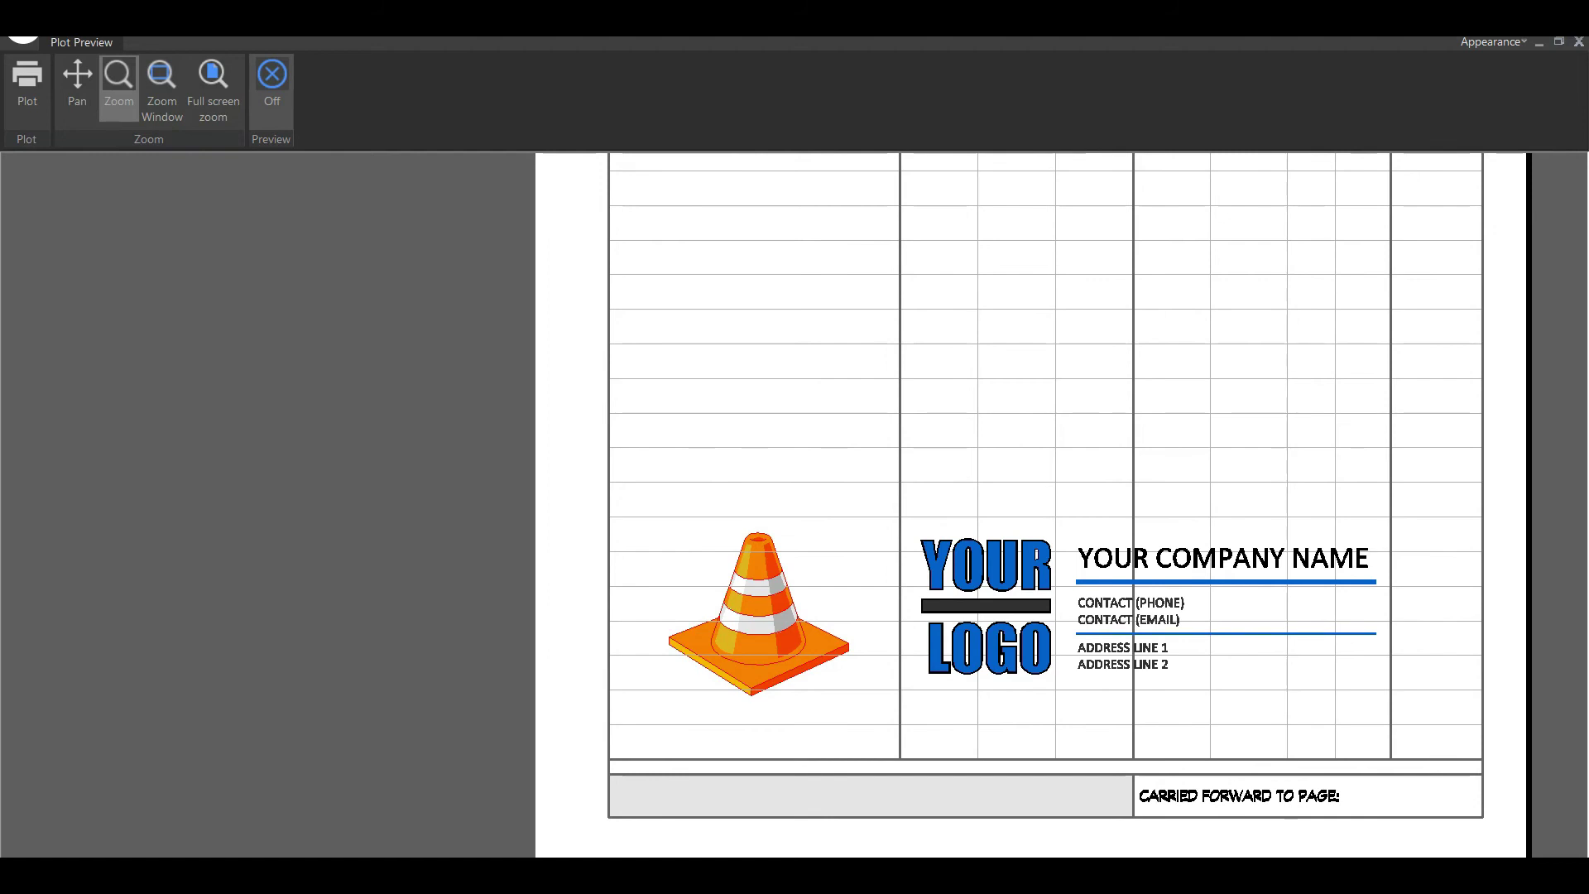
{"action": "middle_click_drag", "start_coordinate": [951, 580], "coordinate": [789, 593]}
{"action": "key", "text": "Escape"}
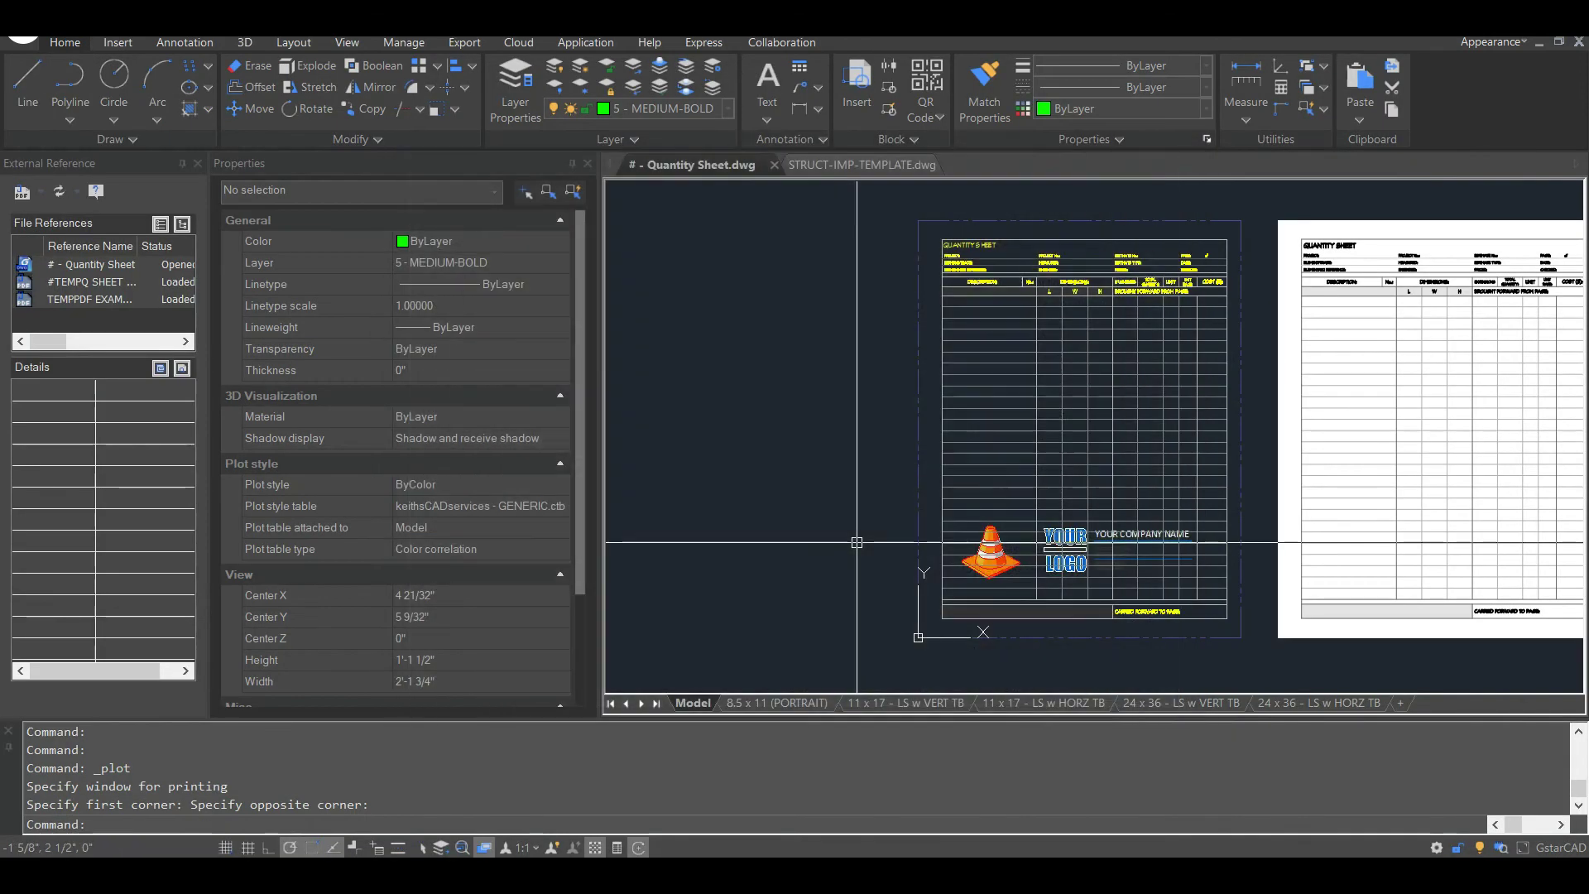
Step: Open the traffic cone block #-ANNO-PYLON on the quantity sheet for editing in the Block Editor
{"action": "scroll", "coordinate": [956, 585], "scroll_direction": "up", "scroll_amount": 4}
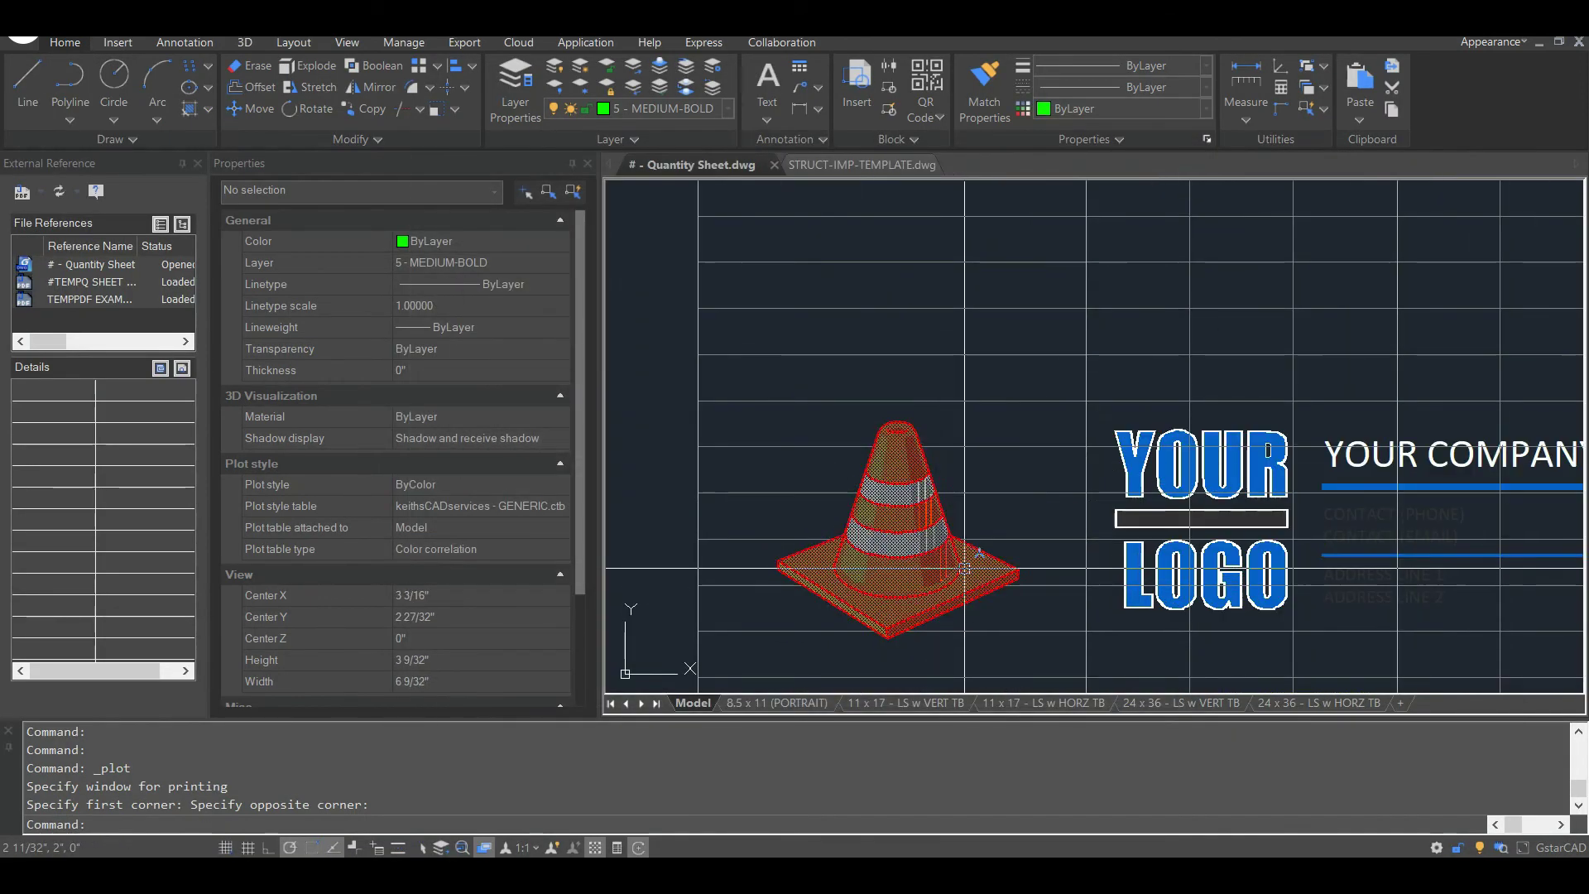
{"action": "left_click", "coordinate": [952, 570]}
{"action": "double_click", "coordinate": [956, 564]}
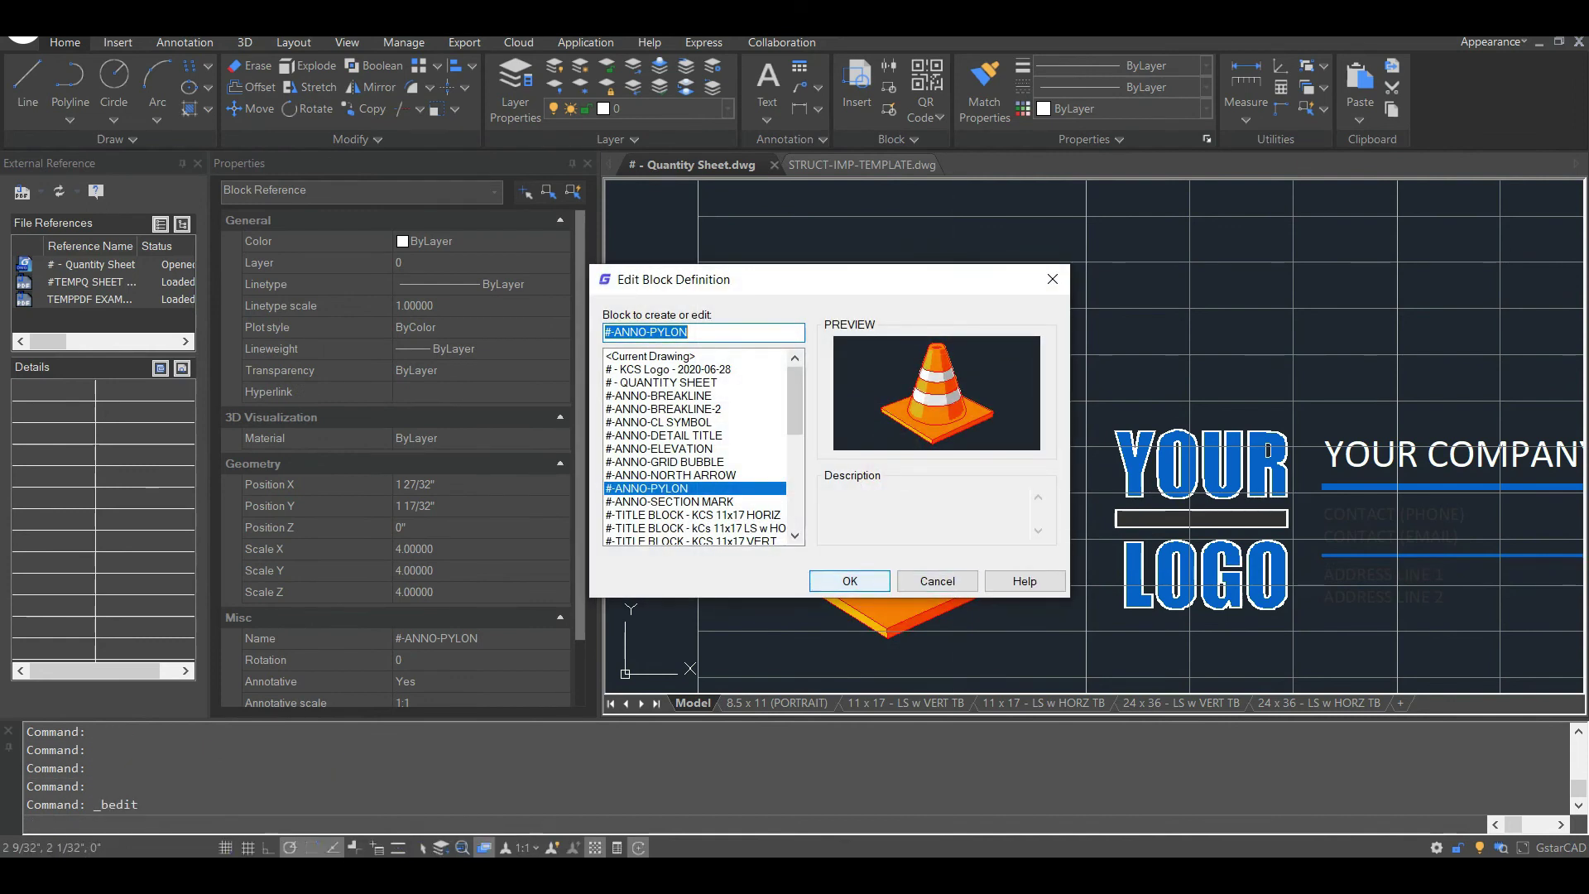
{"action": "left_click", "coordinate": [850, 581]}
{"action": "left_click", "coordinate": [1016, 503]}
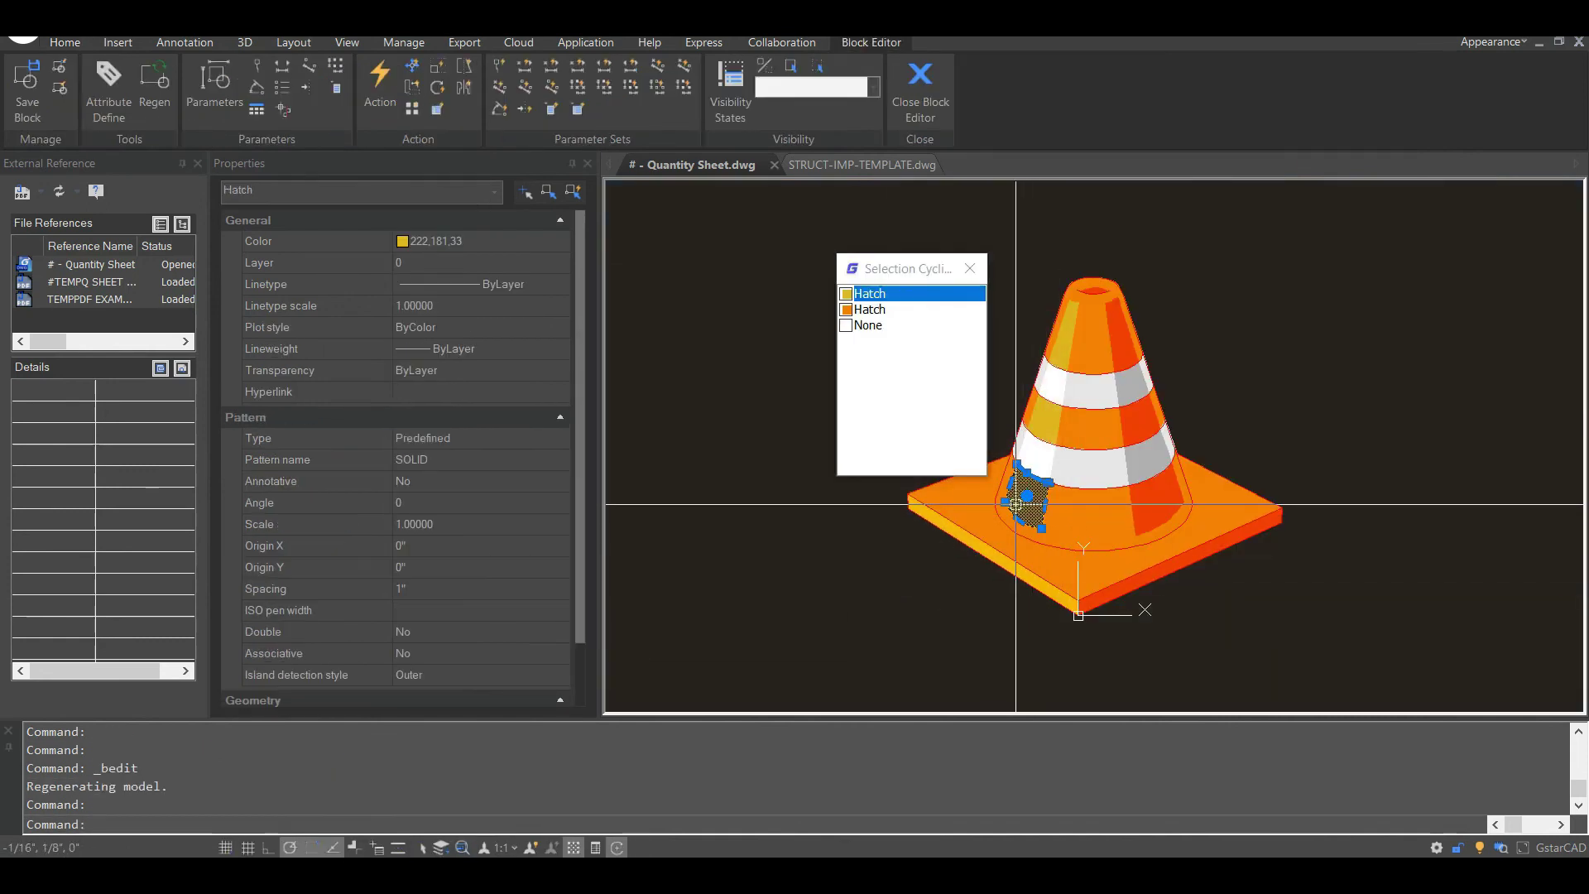
{"action": "left_click", "coordinate": [868, 324]}
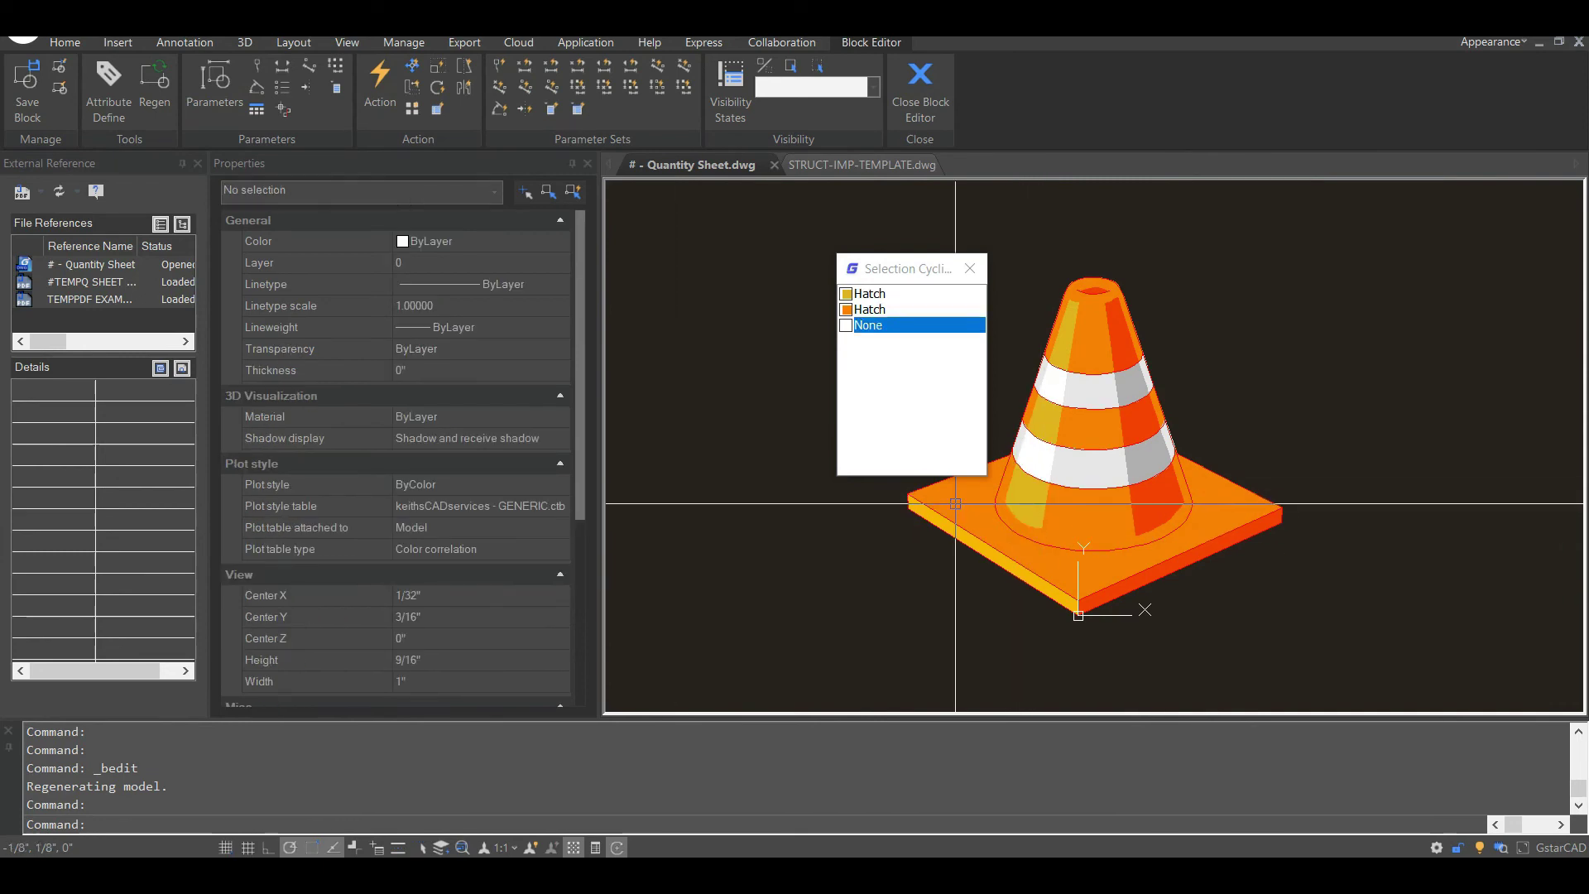
{"action": "key", "text": "Escape"}
{"action": "key", "text": "Escape"}
Step: Recolor the yellow solid hatch at the lower left of the cone body to true color 255,0,0
{"action": "left_click", "coordinate": [1026, 495]}
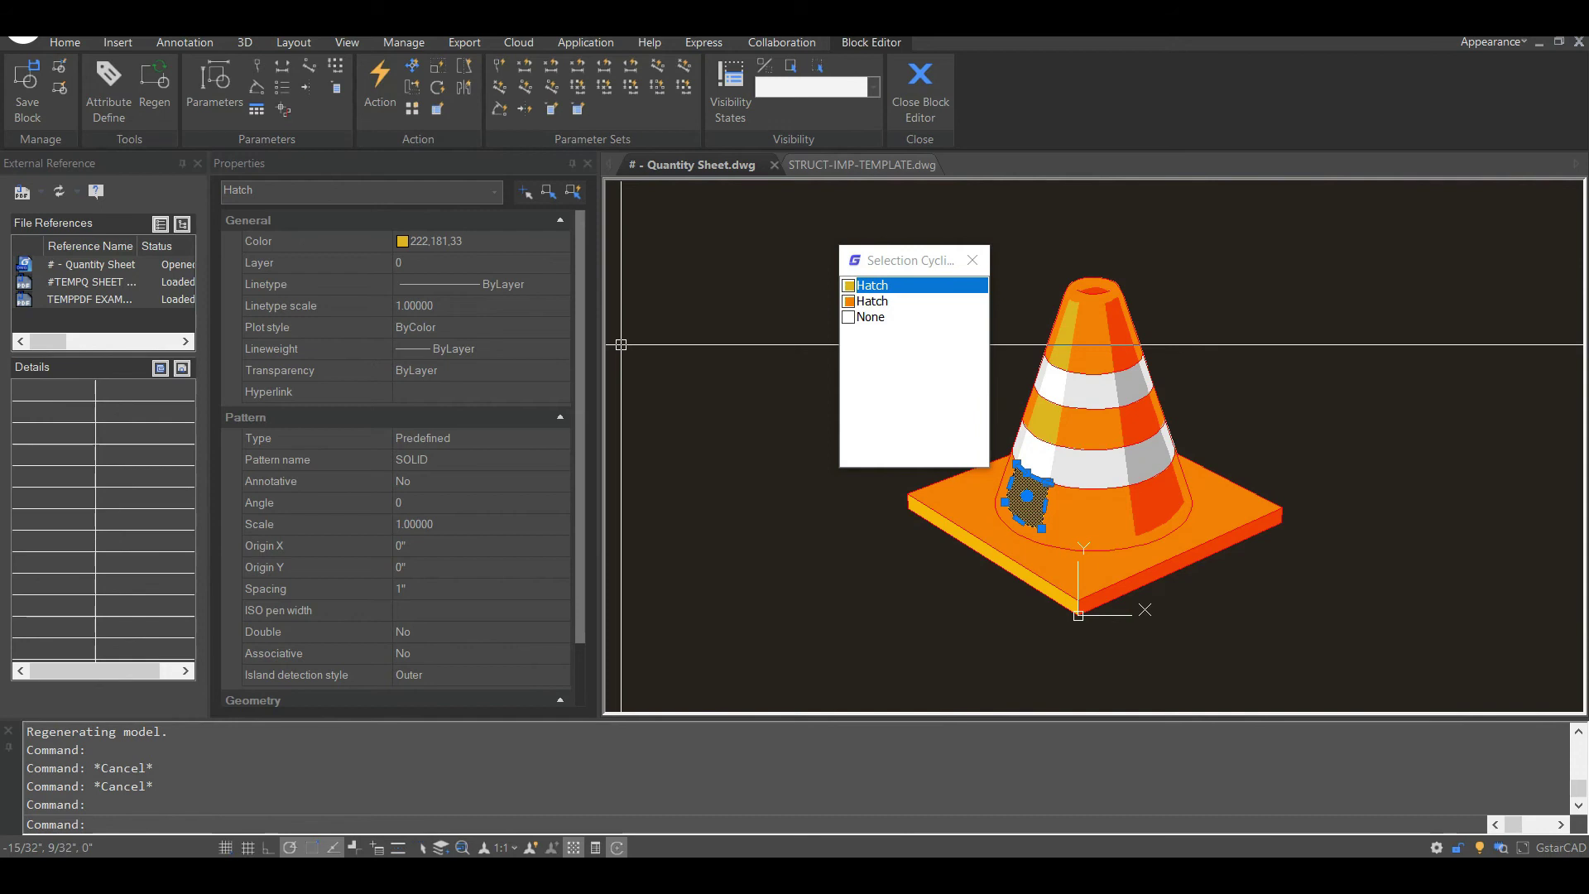
{"action": "left_click", "coordinate": [480, 241]}
{"action": "left_click", "coordinate": [438, 571]}
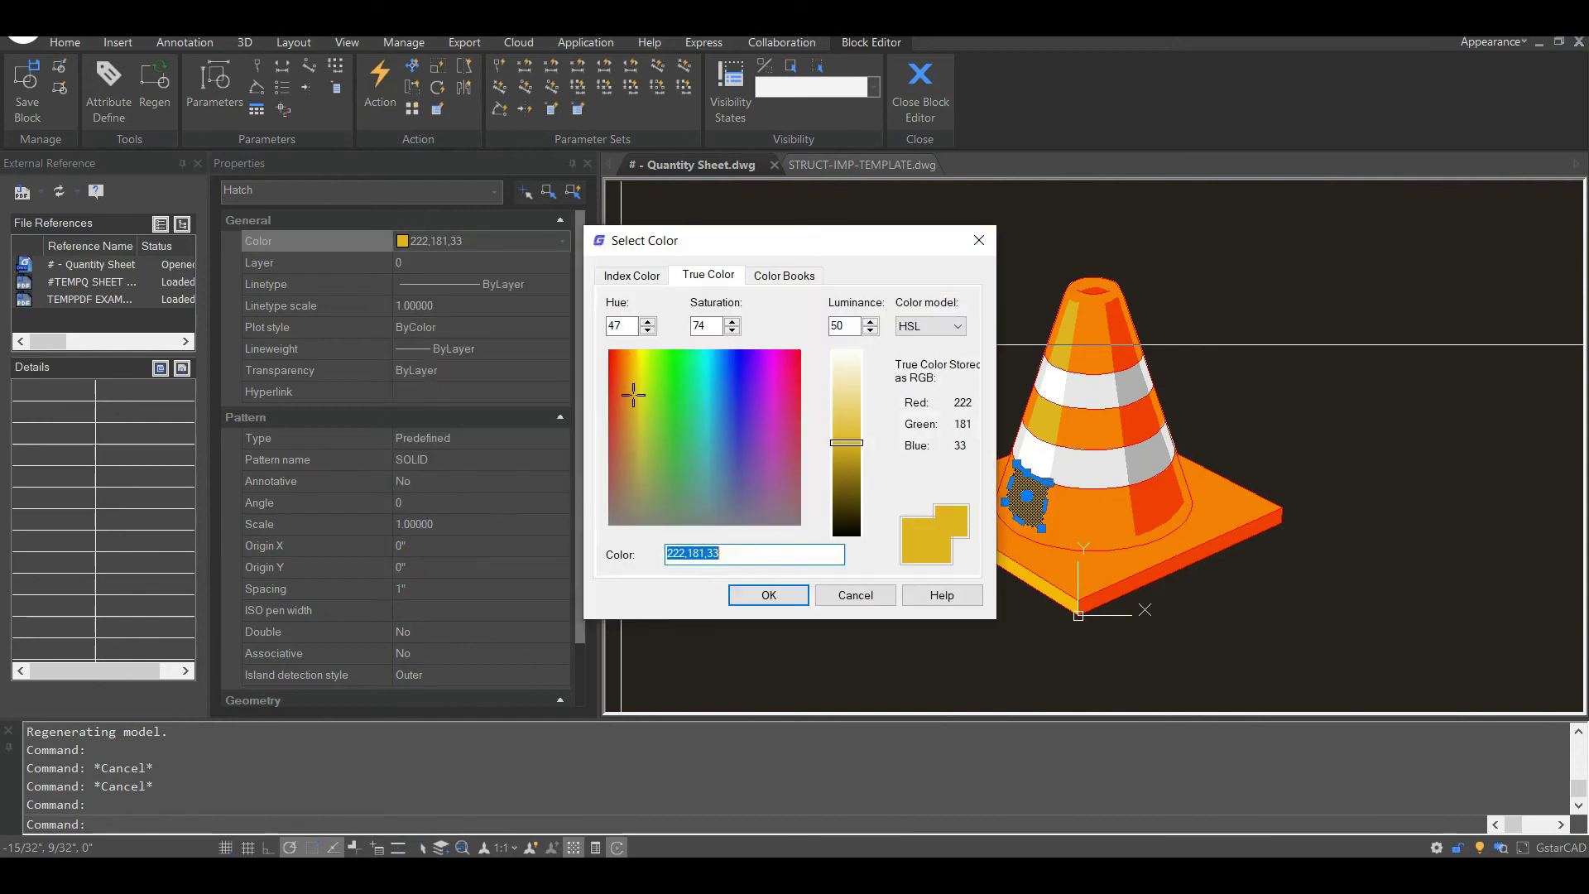
{"action": "left_click", "coordinate": [631, 275]}
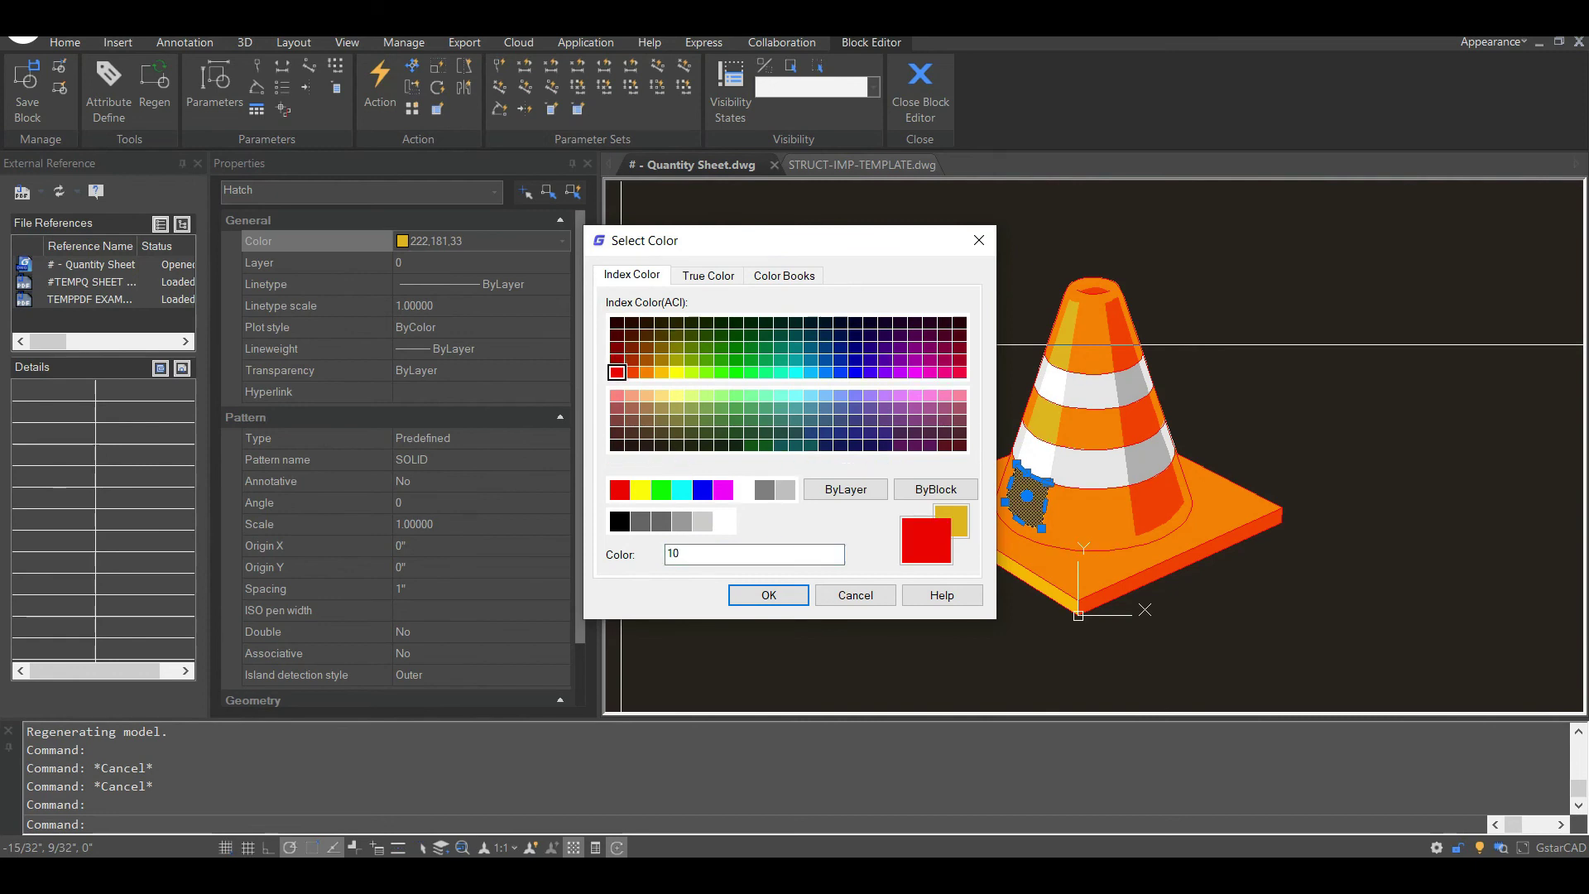
{"action": "left_click", "coordinate": [707, 276]}
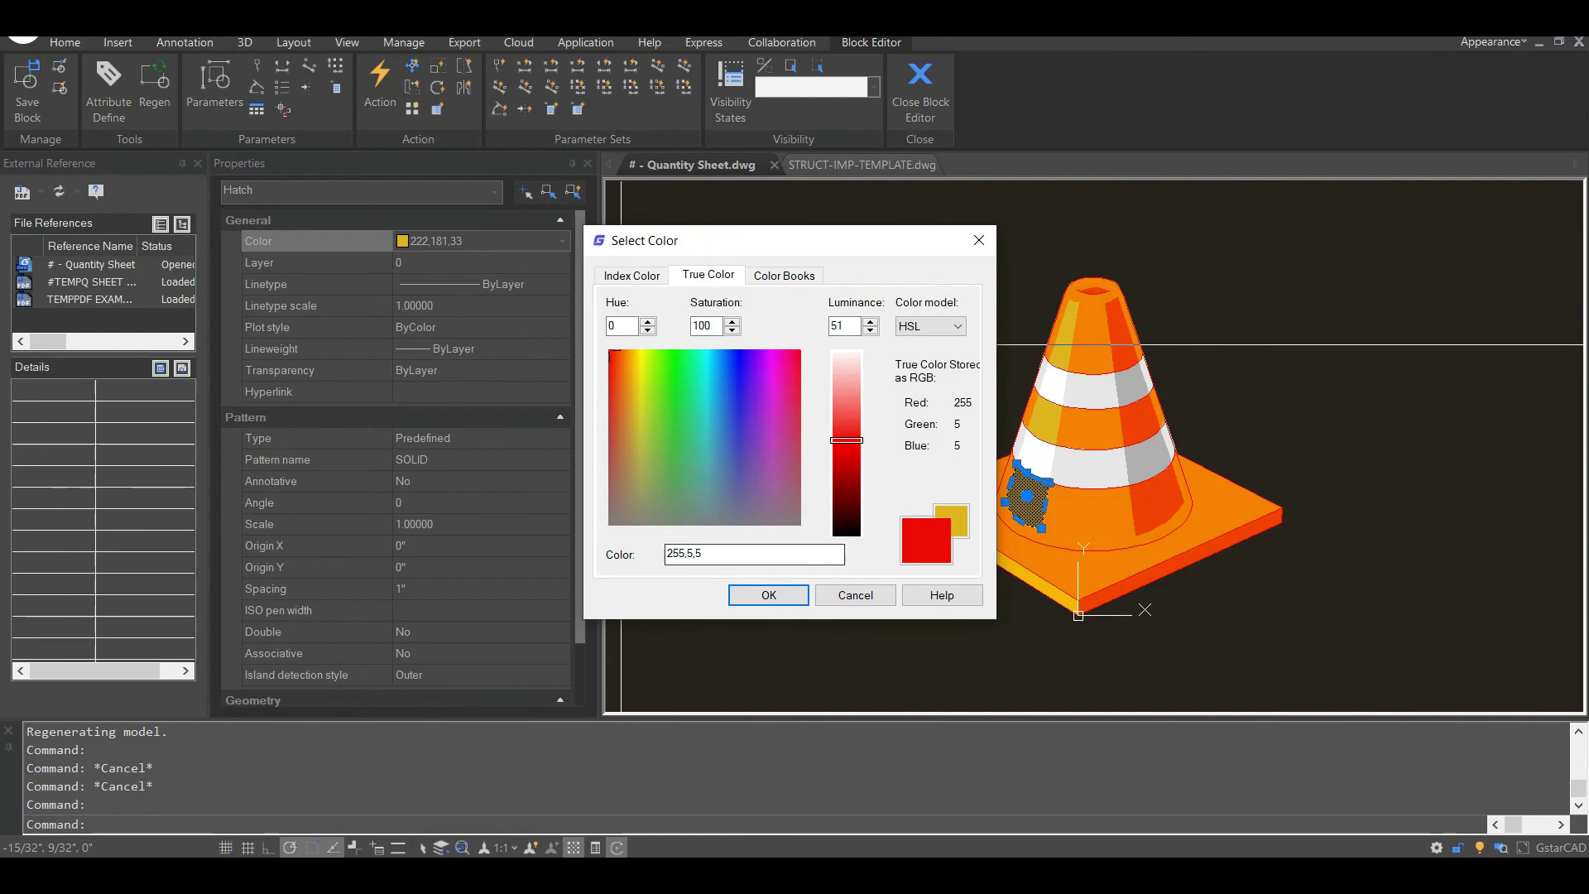
{"action": "double_click", "coordinate": [690, 553]}
{"action": "type", "text": "0"}
{"action": "double_click", "coordinate": [697, 553]}
{"action": "type", "text": "0"}
{"action": "left_click", "coordinate": [769, 595]}
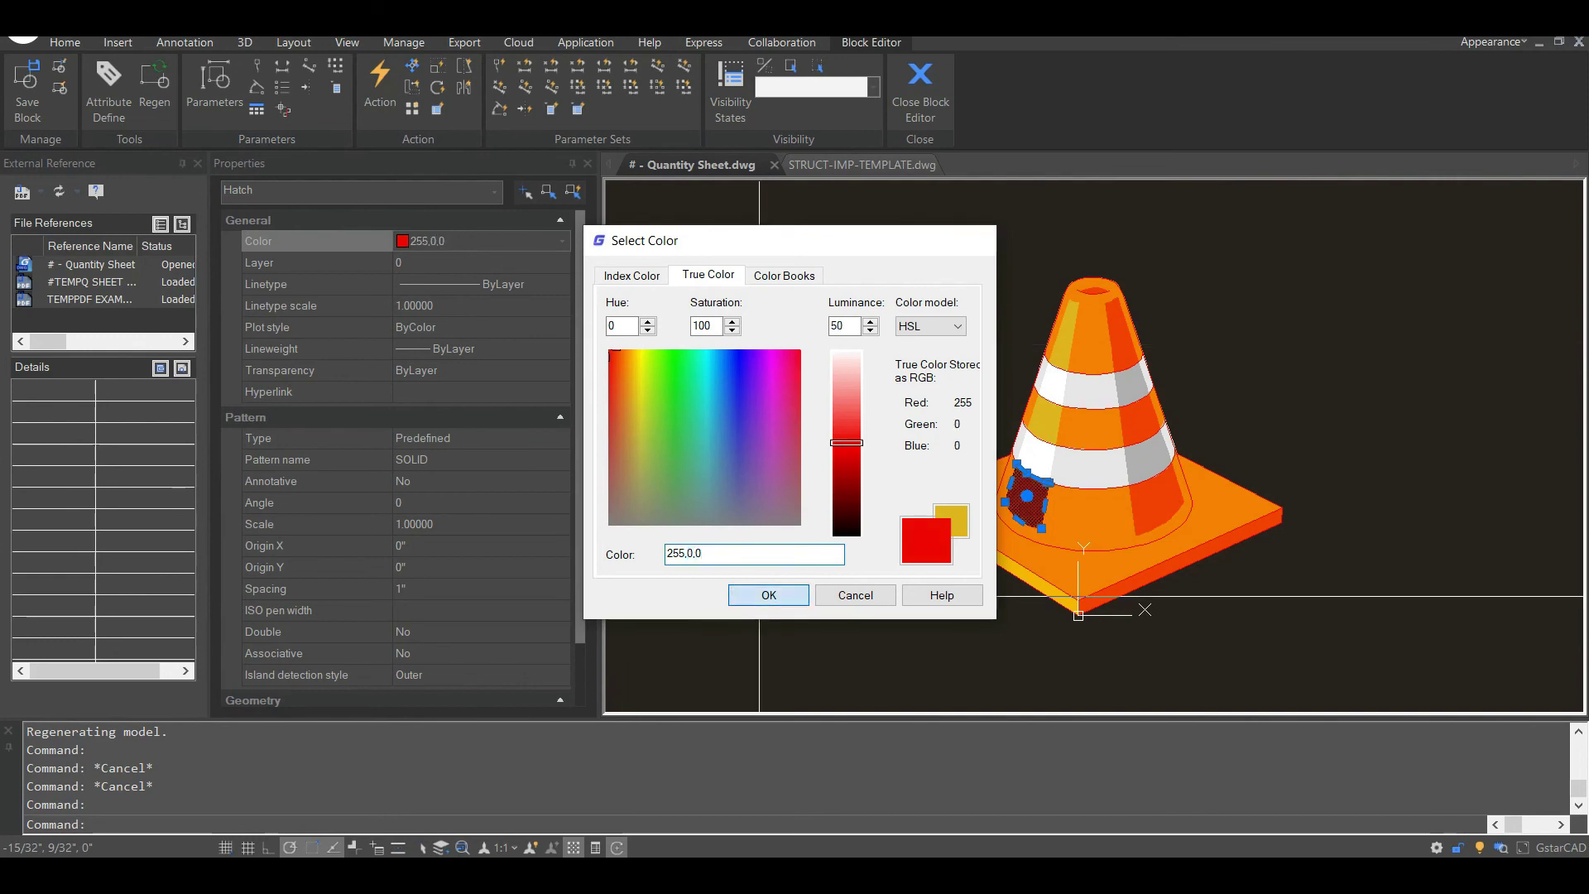
{"action": "key", "text": "Escape"}
{"action": "key", "text": "Escape"}
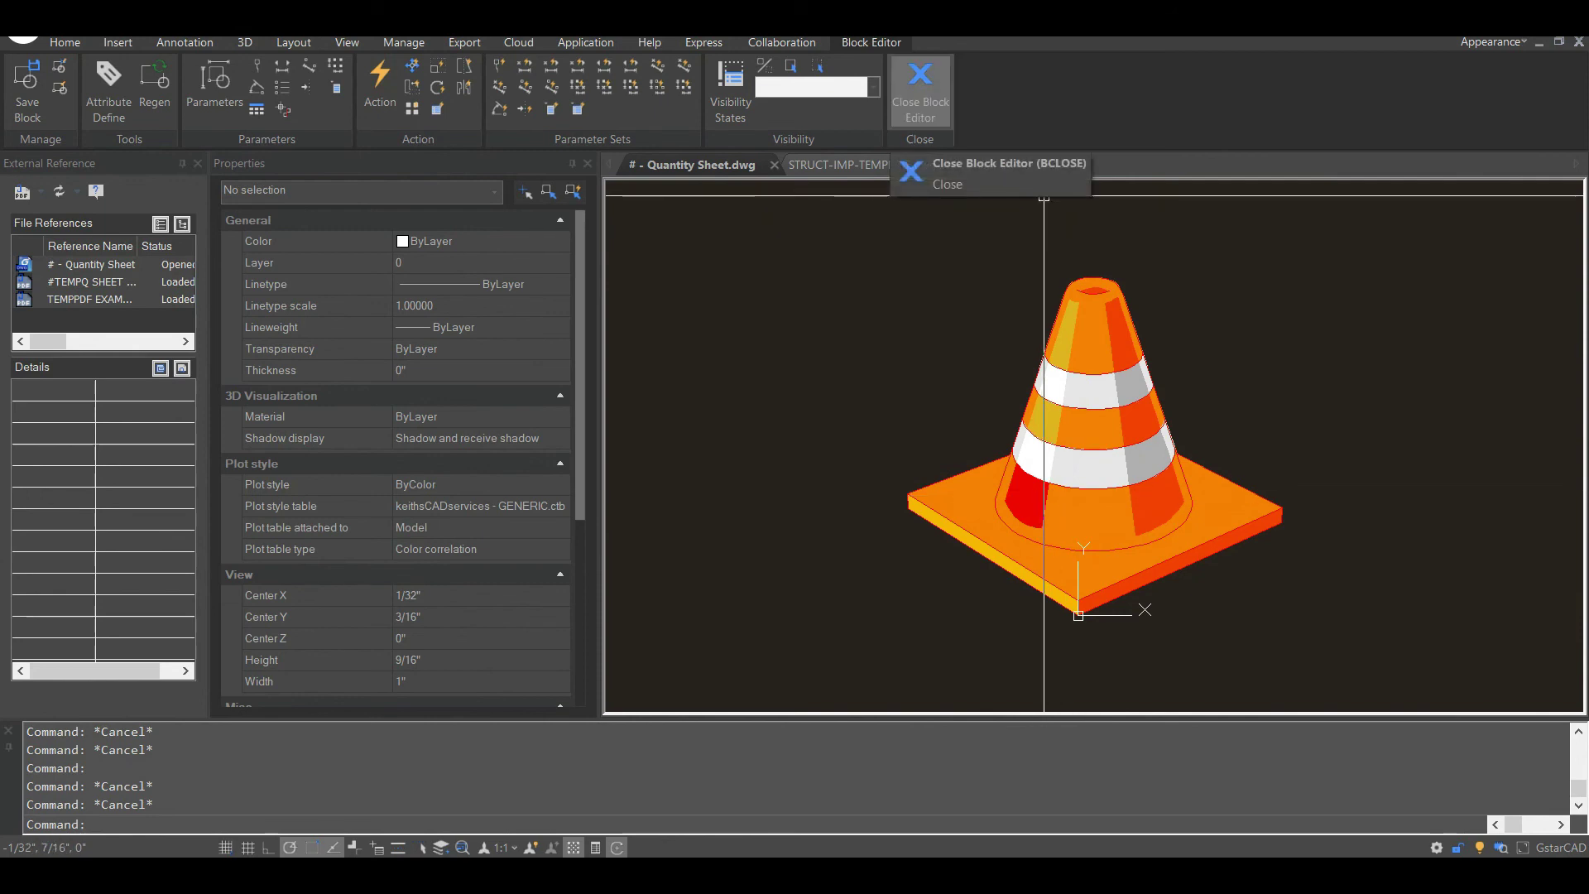
Step: Close the Block Editor with the changes to #-ANNO-PYLON saved, and leave the model space plot preview
{"action": "left_click", "coordinate": [920, 87]}
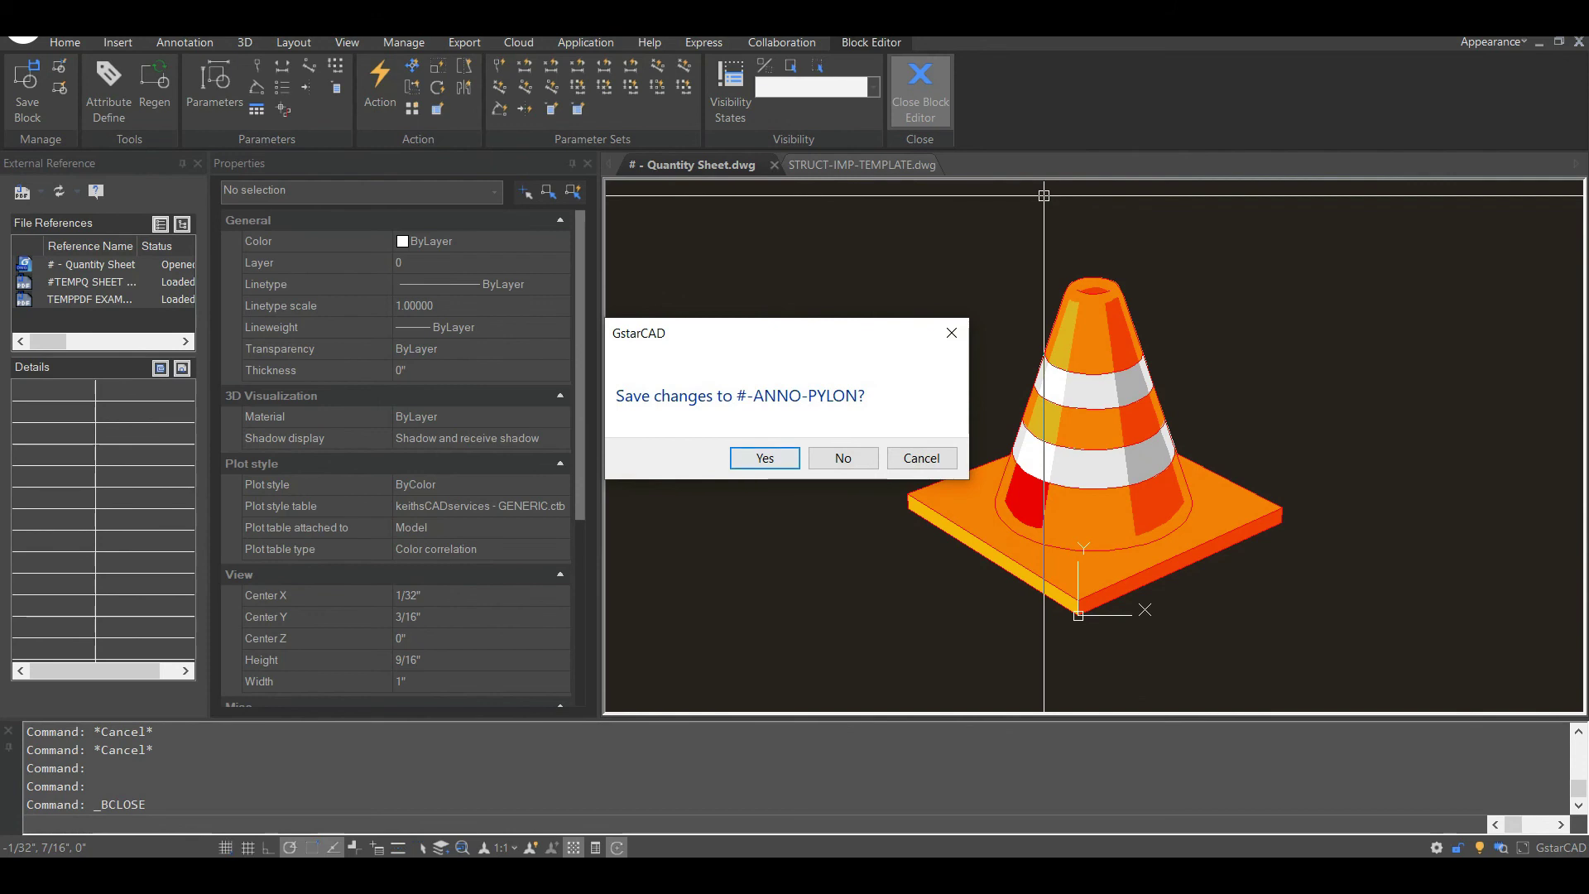
{"action": "left_click", "coordinate": [764, 456]}
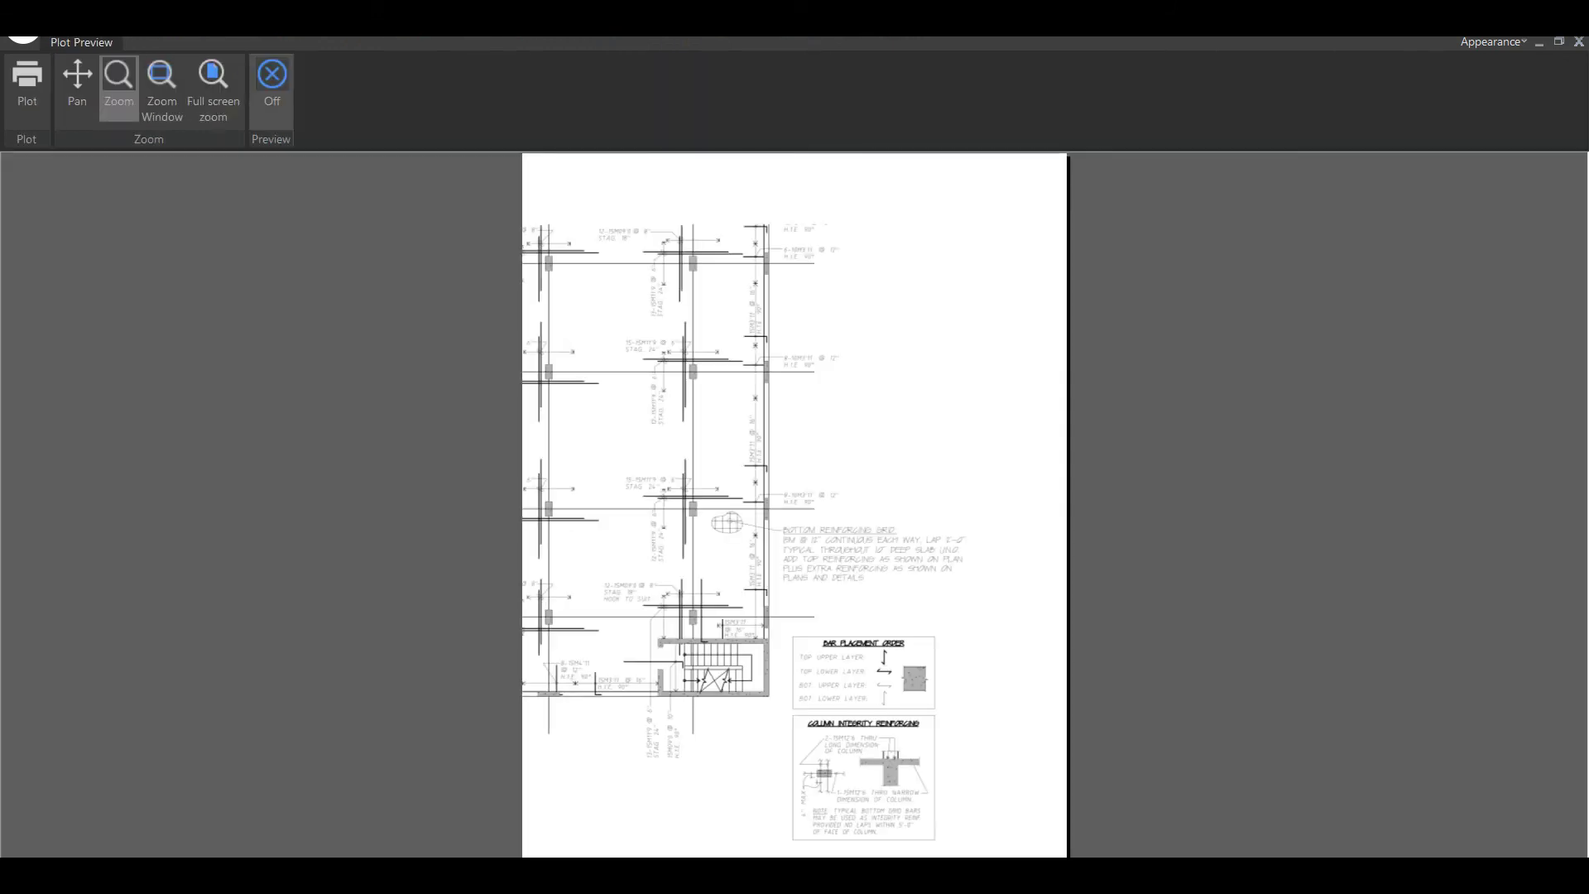
{"action": "key", "text": "Escape"}
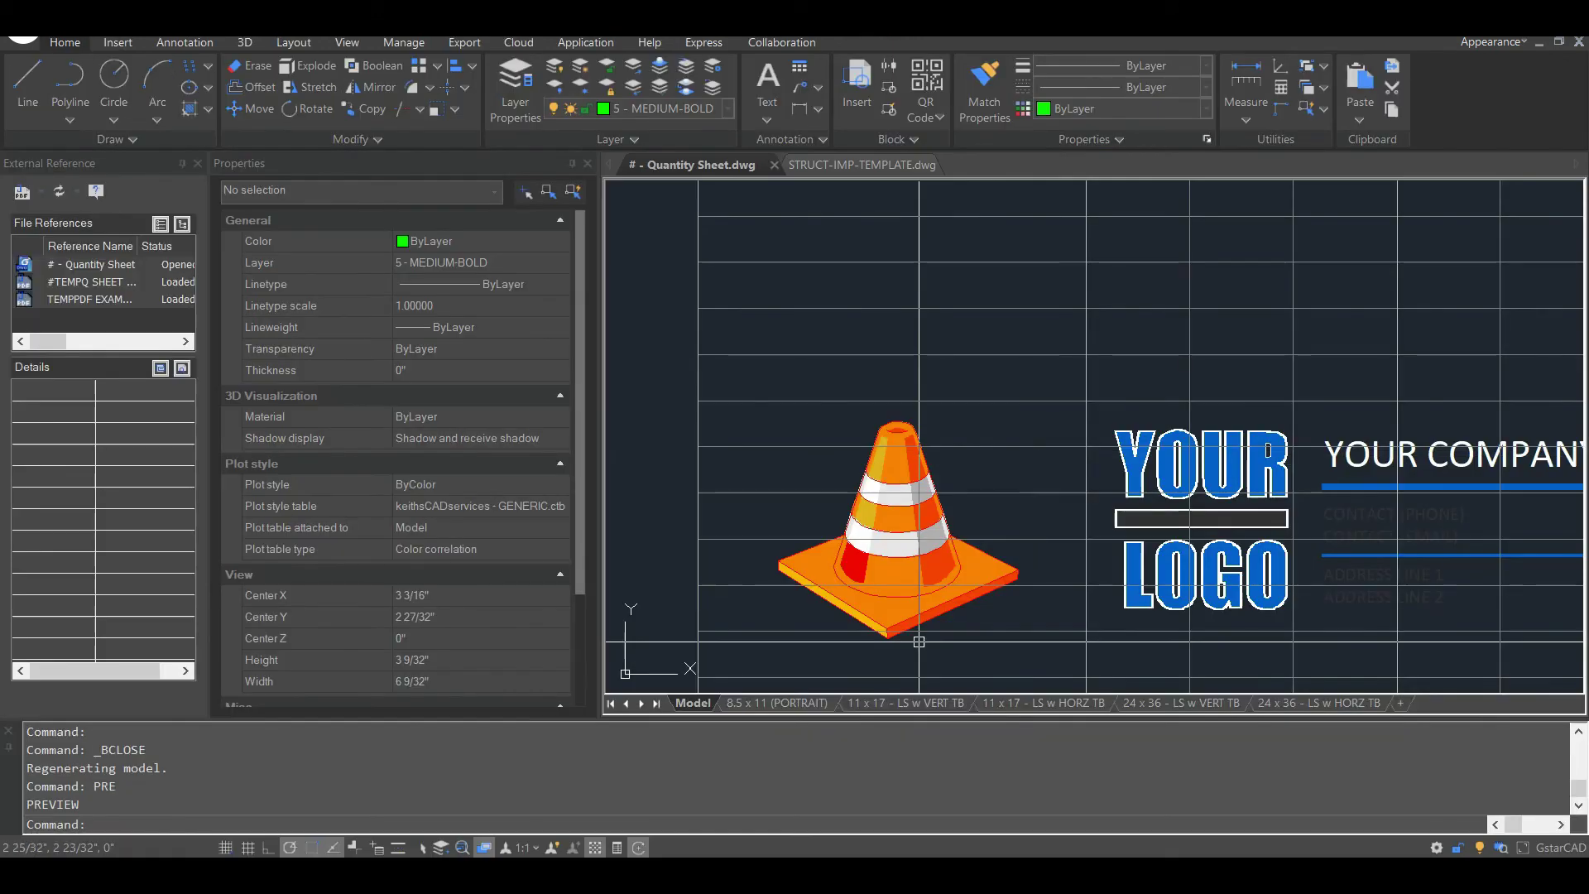
Step: Set the plot window around the quantity sheet, corner to opposite corner, fit it to paper, and open the plot preview
{"action": "scroll", "coordinate": [914, 504], "scroll_direction": "down", "scroll_amount": 2}
{"action": "scroll", "coordinate": [907, 493], "scroll_direction": "down", "scroll_amount": 3}
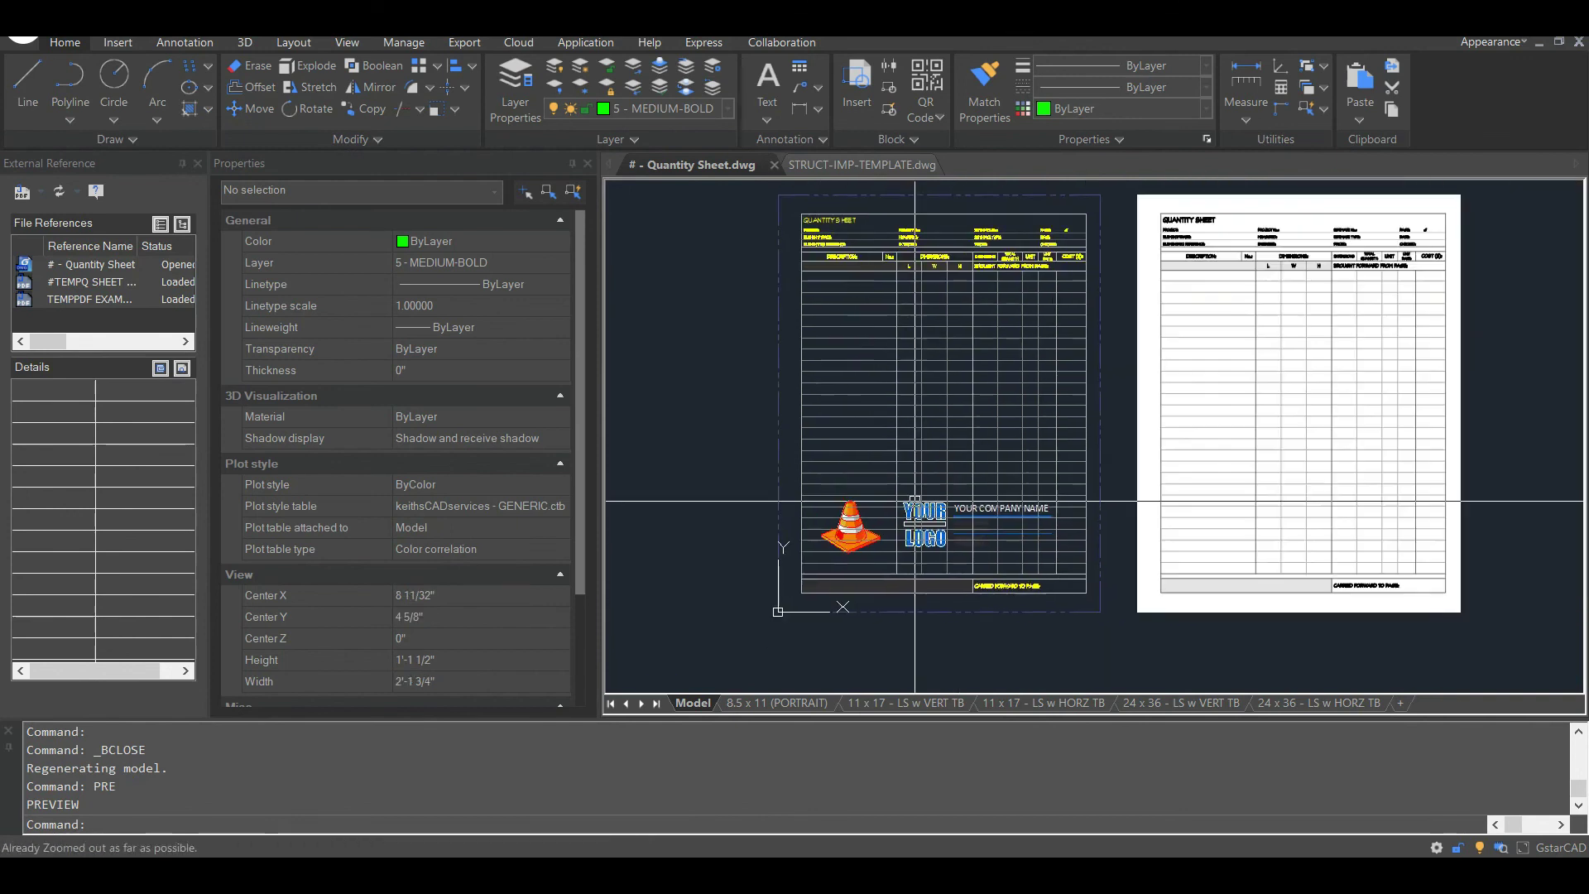
{"action": "key", "text": "ctrl+p"}
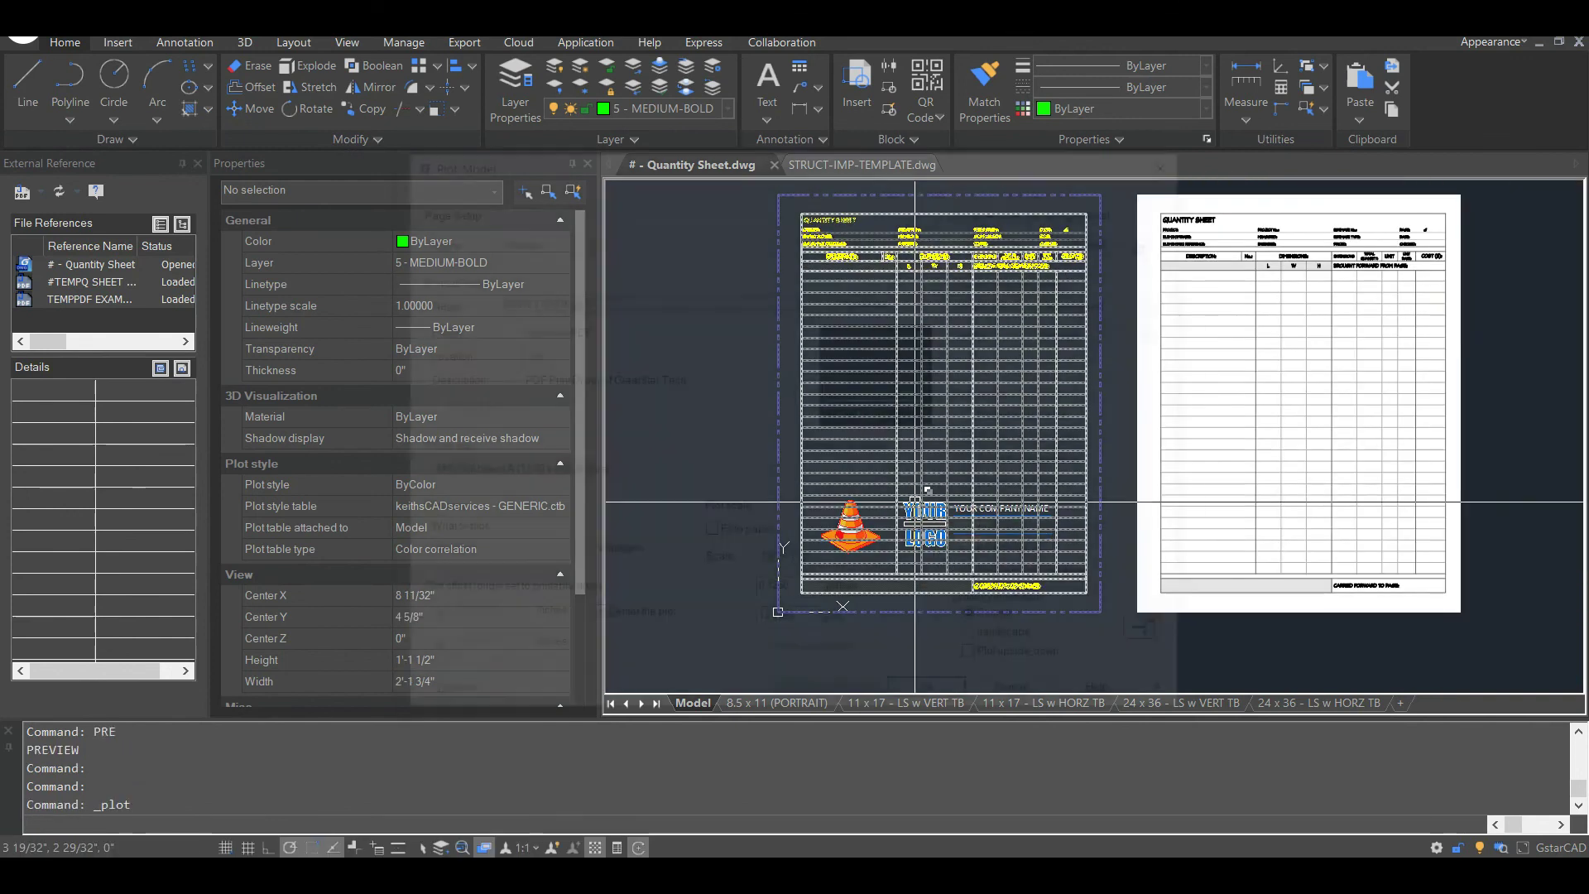
{"action": "left_click", "coordinate": [616, 553]}
{"action": "left_click", "coordinate": [777, 613]}
{"action": "left_click", "coordinate": [1116, 190]}
{"action": "left_click", "coordinate": [710, 535]}
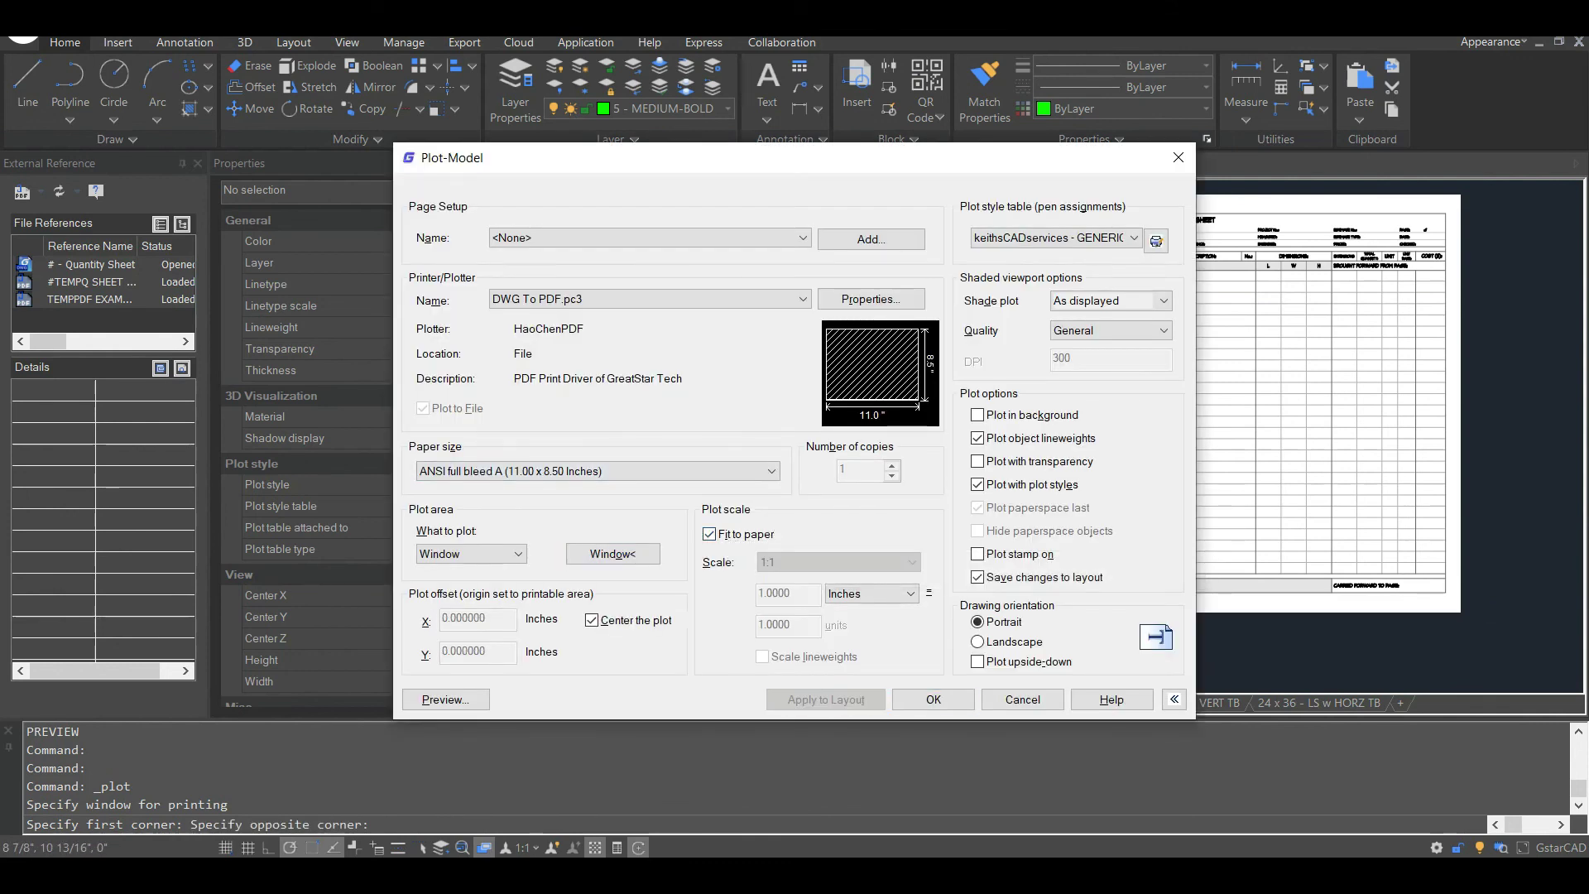
{"action": "left_click", "coordinate": [445, 700]}
Step: Inspect the recolored cone and the company logo in the plot preview, and exit without plotting
{"action": "scroll", "coordinate": [622, 739], "scroll_direction": "up", "scroll_amount": 7}
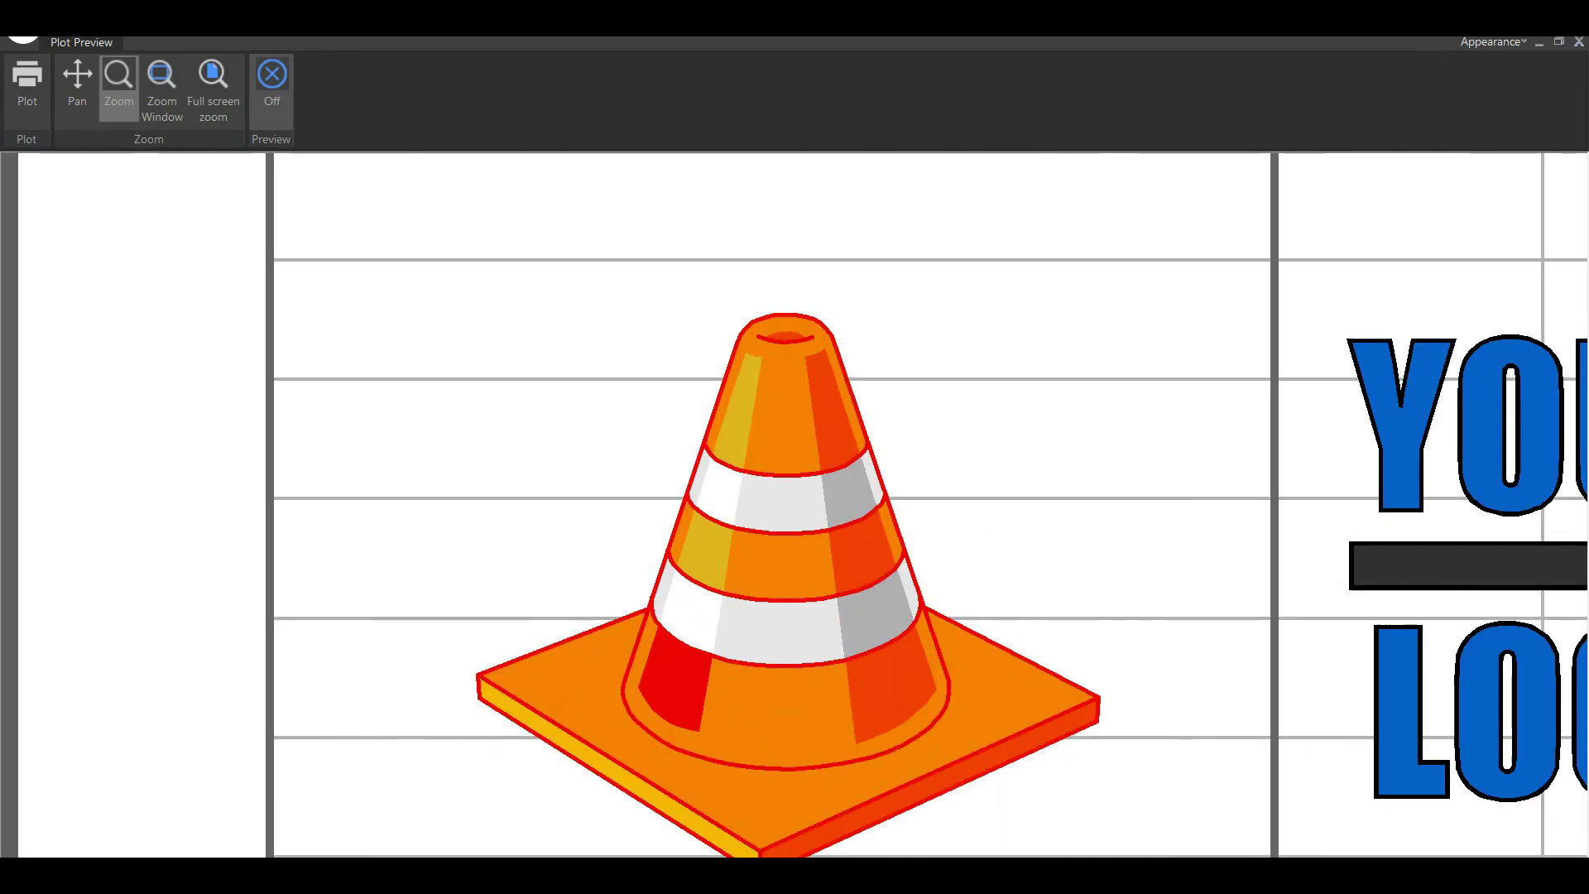
{"action": "scroll", "coordinate": [734, 564], "scroll_direction": "down", "scroll_amount": 6}
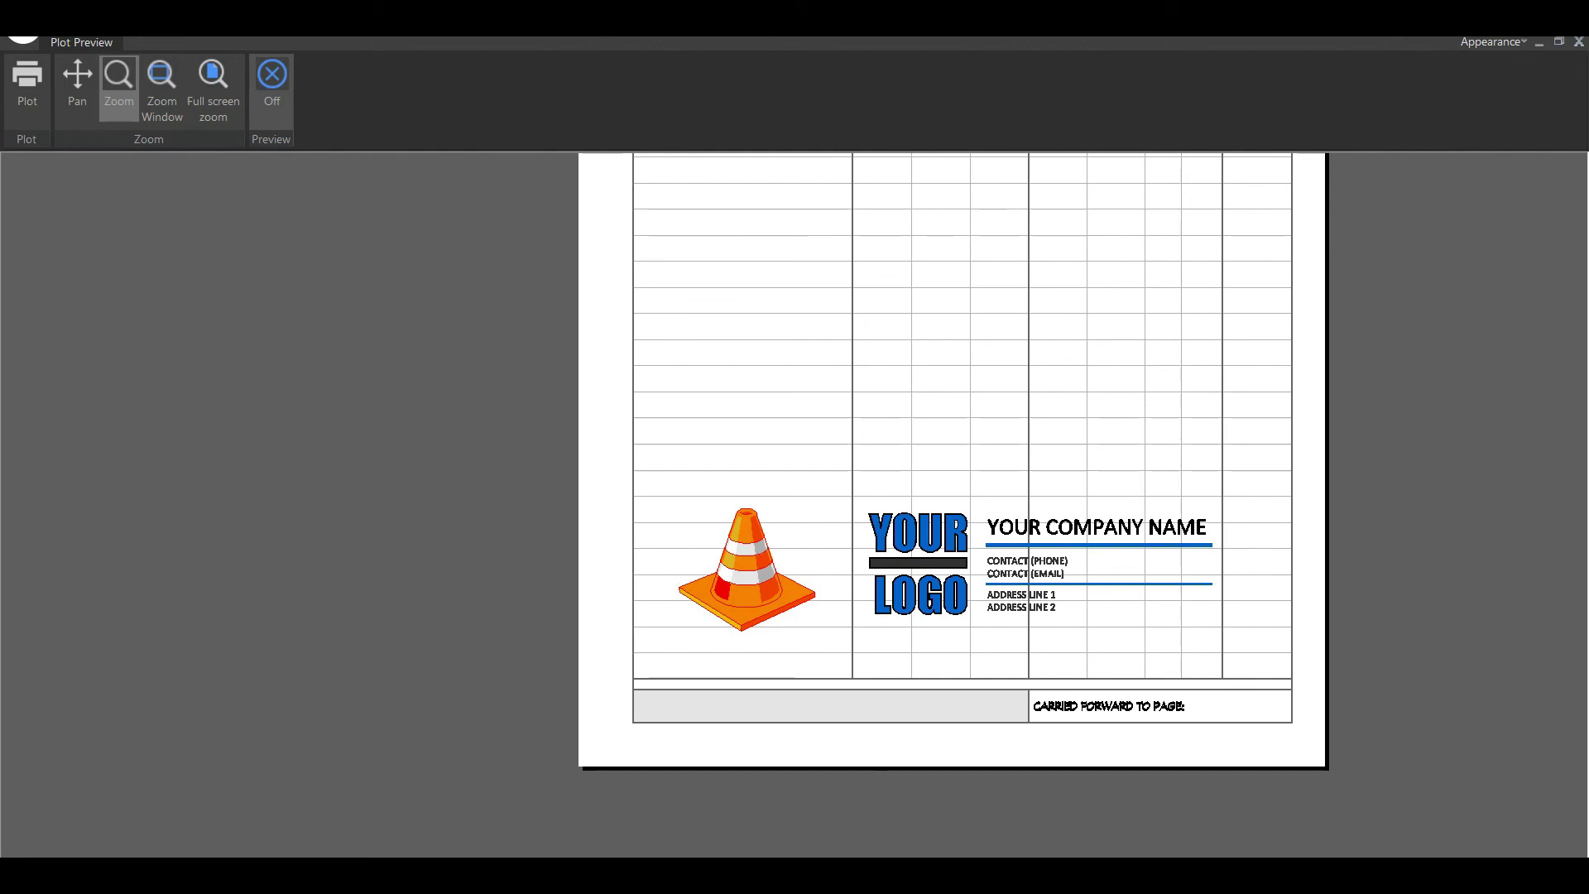
{"action": "scroll", "coordinate": [983, 571], "scroll_direction": "up", "scroll_amount": 1}
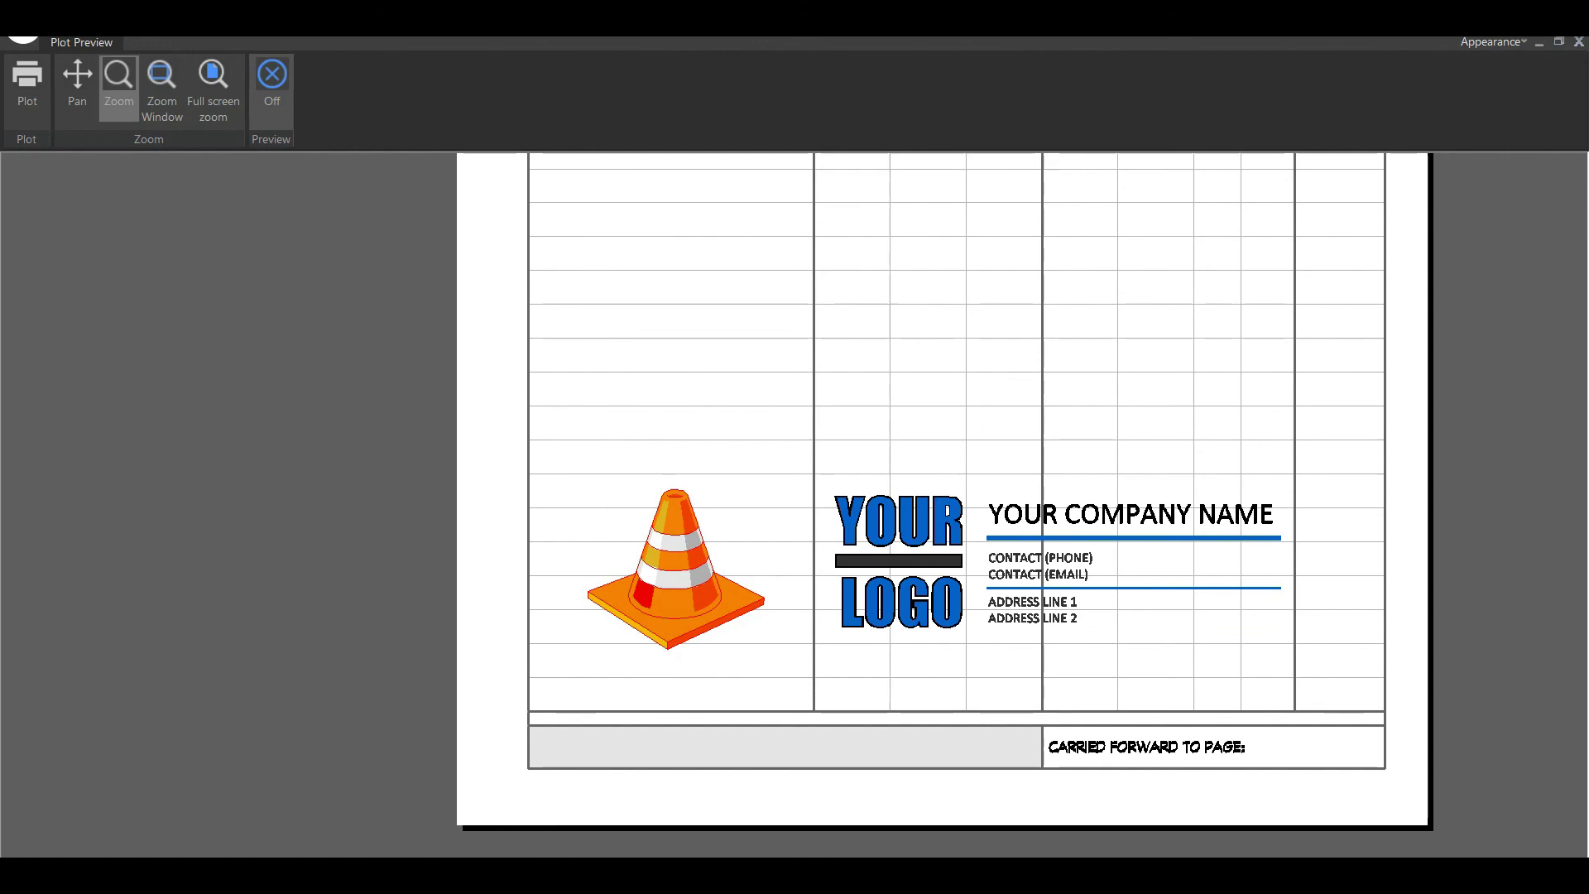
{"action": "scroll", "coordinate": [1113, 544], "scroll_direction": "down", "scroll_amount": 1}
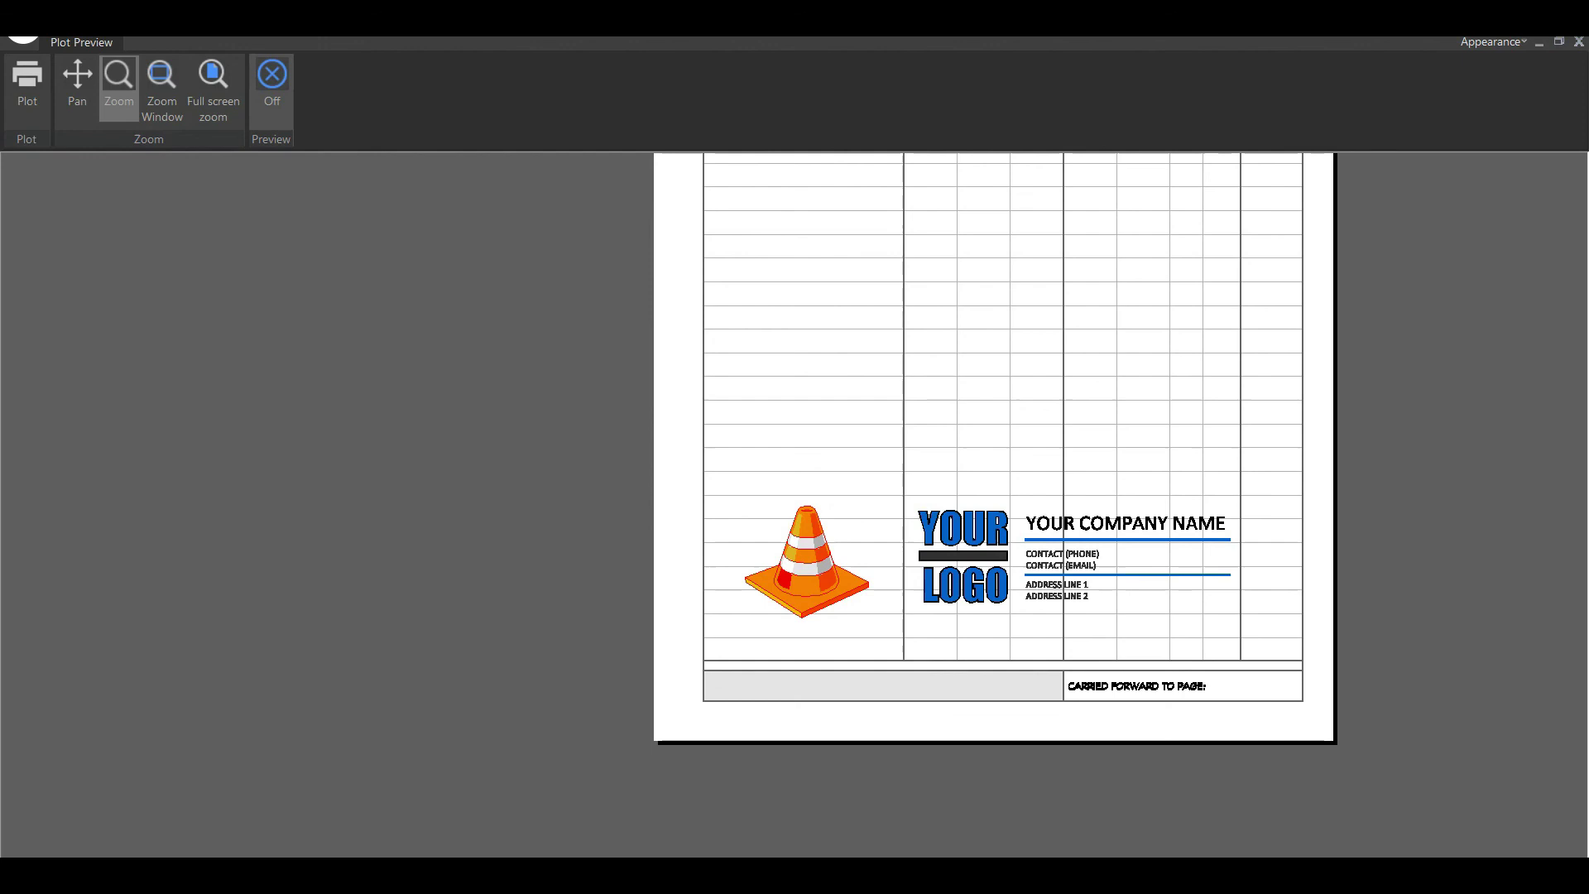
{"action": "middle_click_drag", "start_coordinate": [986, 431], "coordinate": [965, 554]}
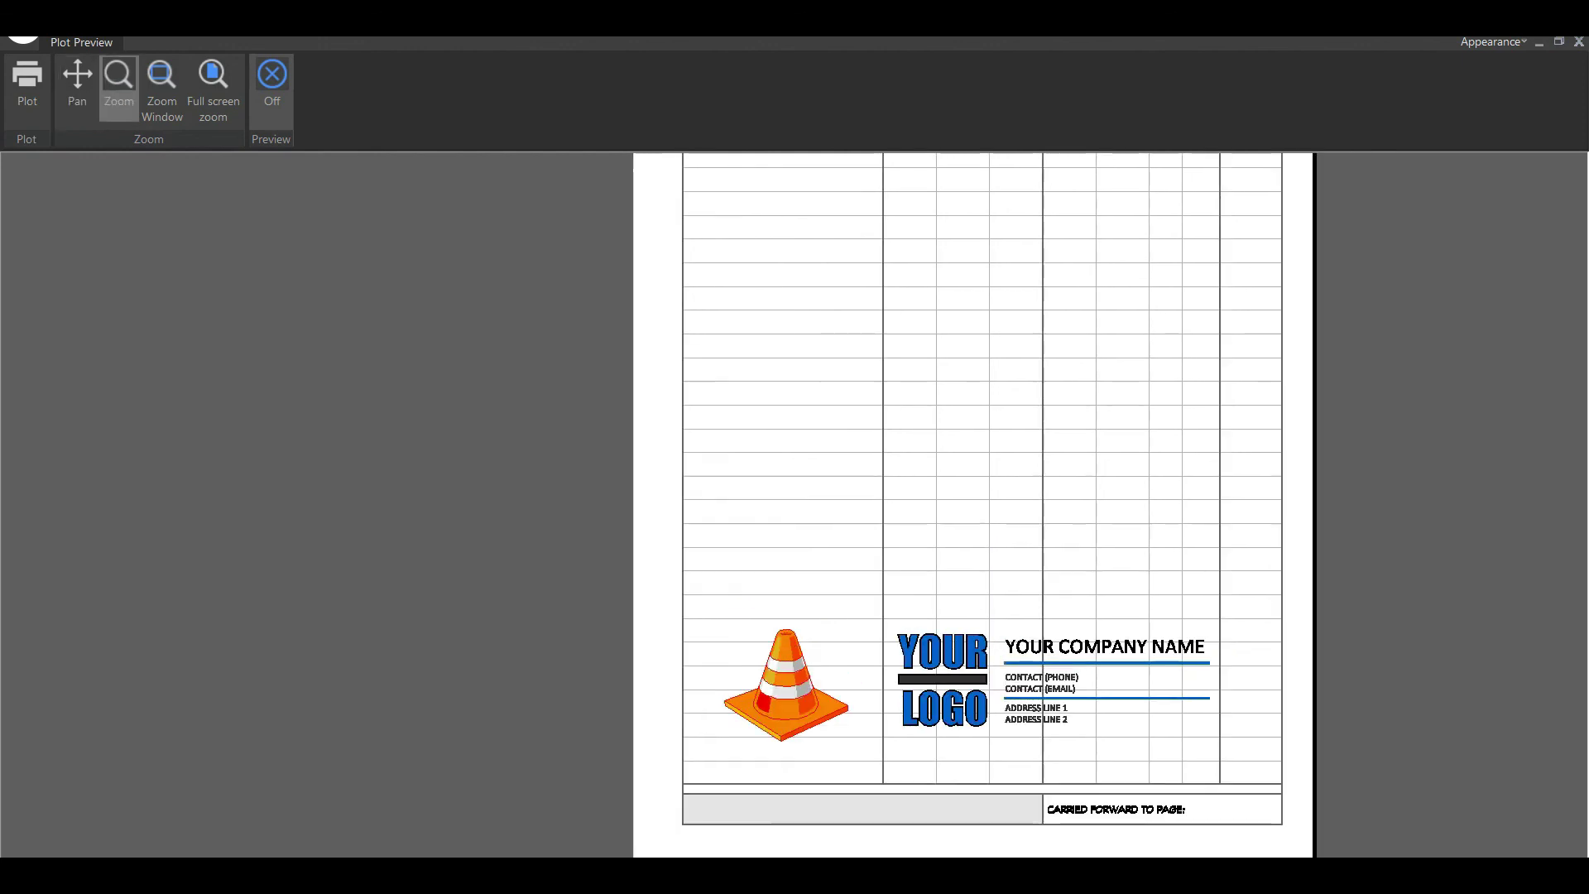
{"action": "key", "text": "Escape"}
{"action": "key", "text": "Escape"}
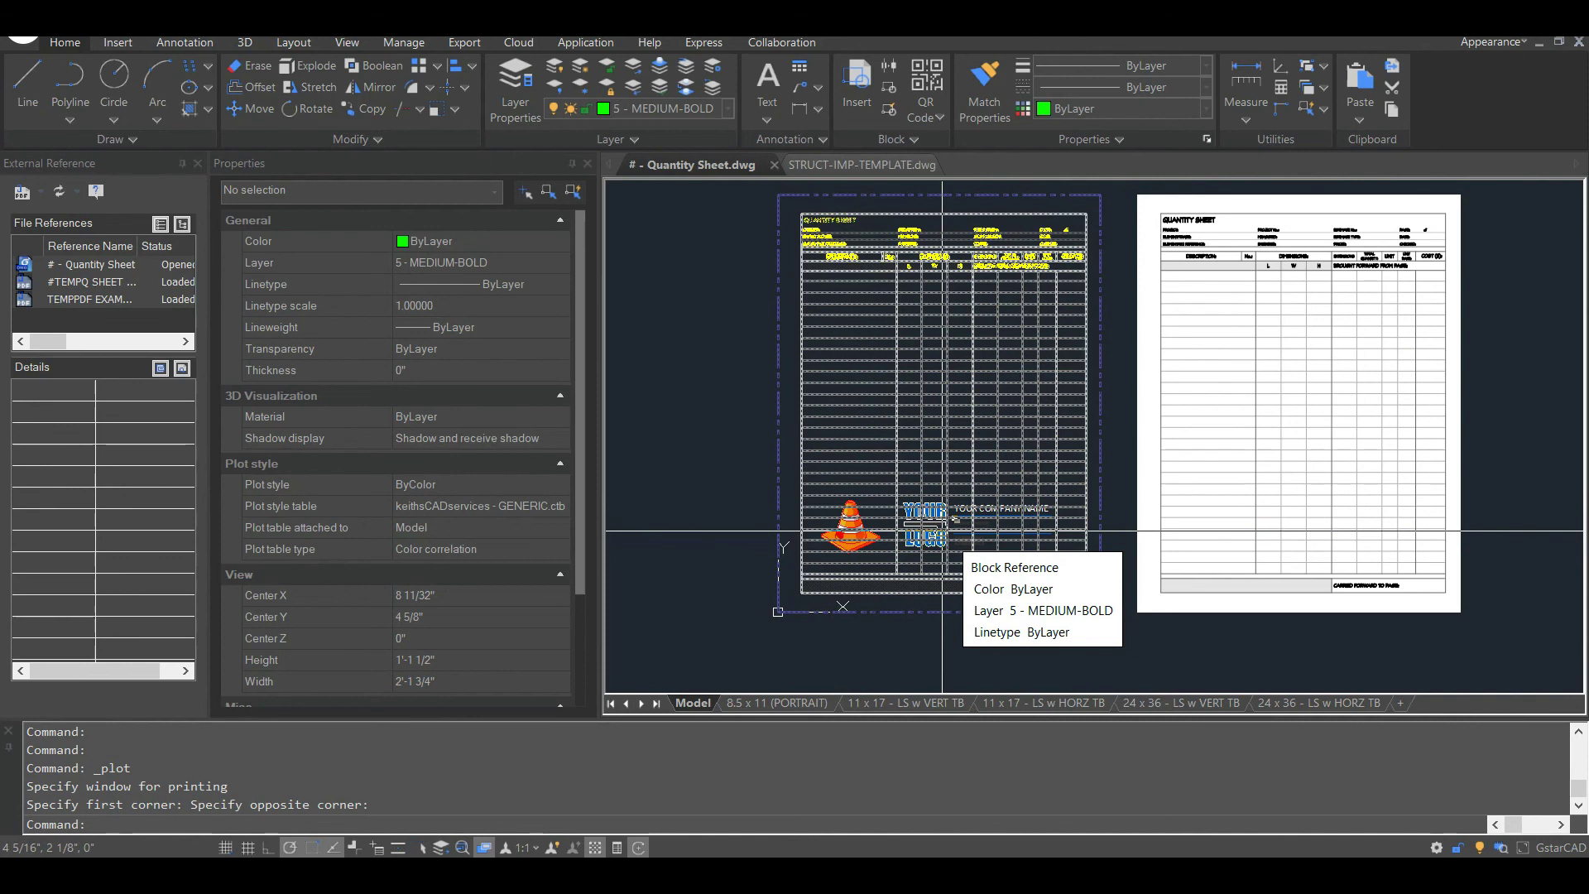
{"action": "middle_click_drag", "start_coordinate": [727, 326], "coordinate": [658, 365]}
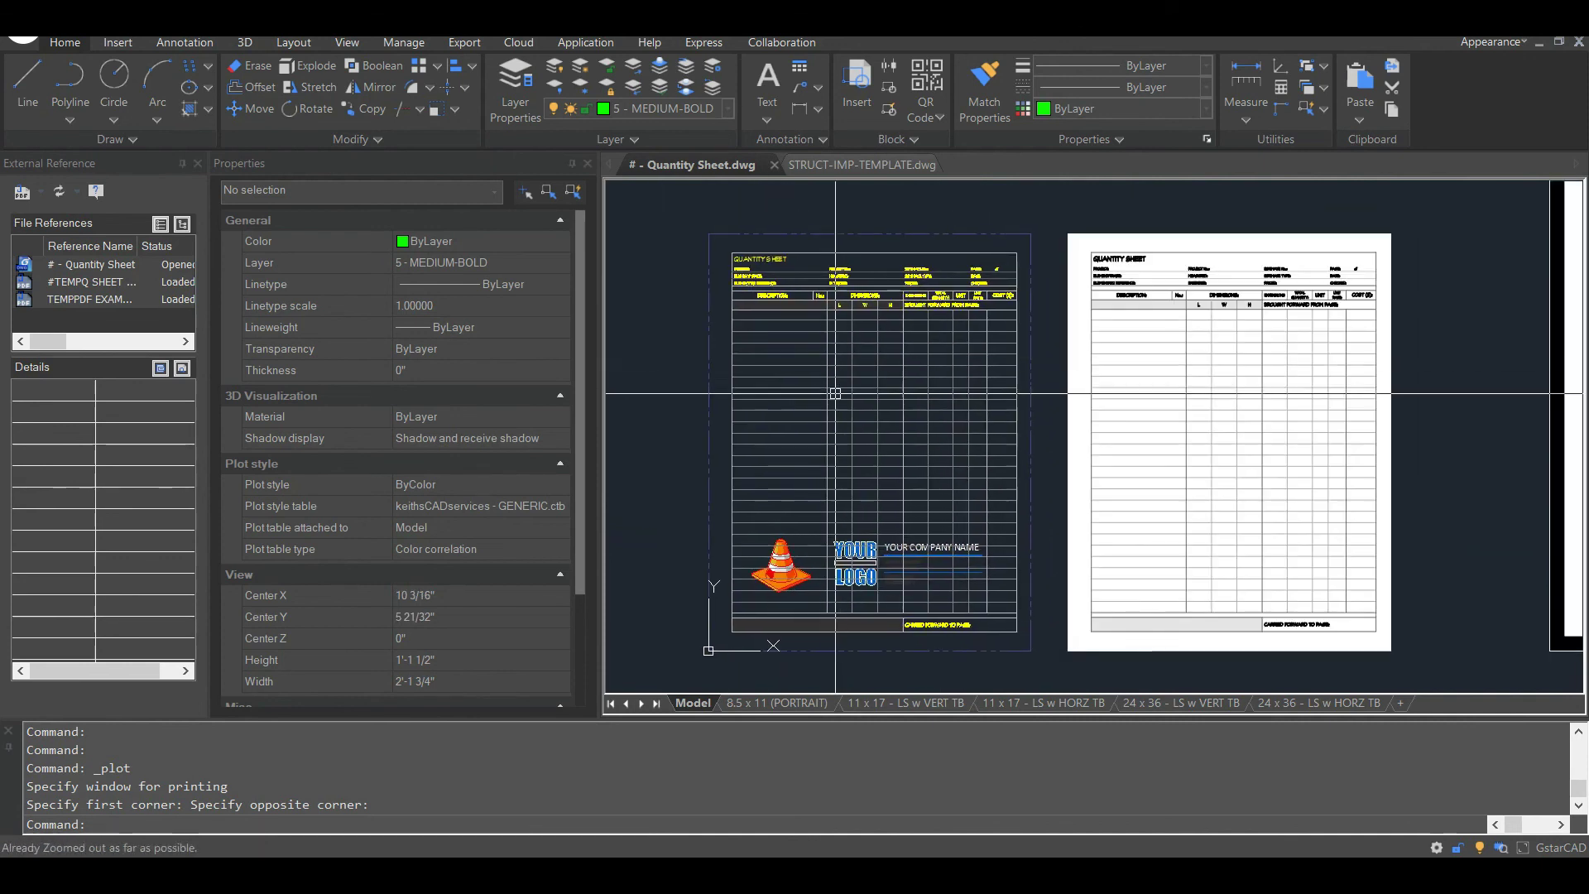
{"action": "middle_click_drag", "start_coordinate": [985, 411], "coordinate": [935, 421]}
{"action": "mouse_move", "coordinate": [934, 421]}
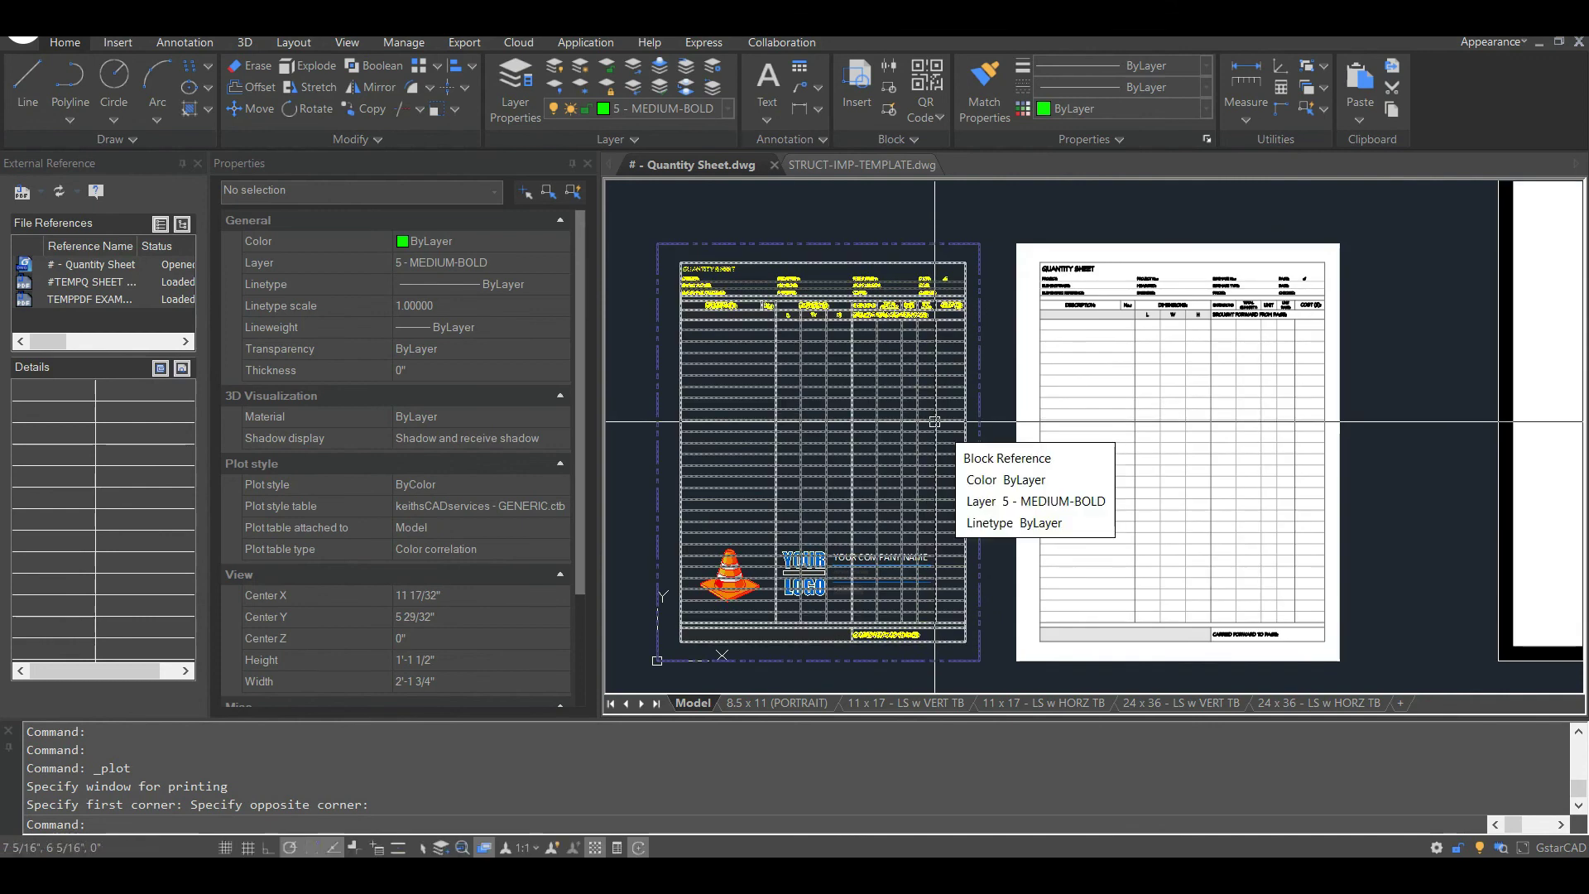